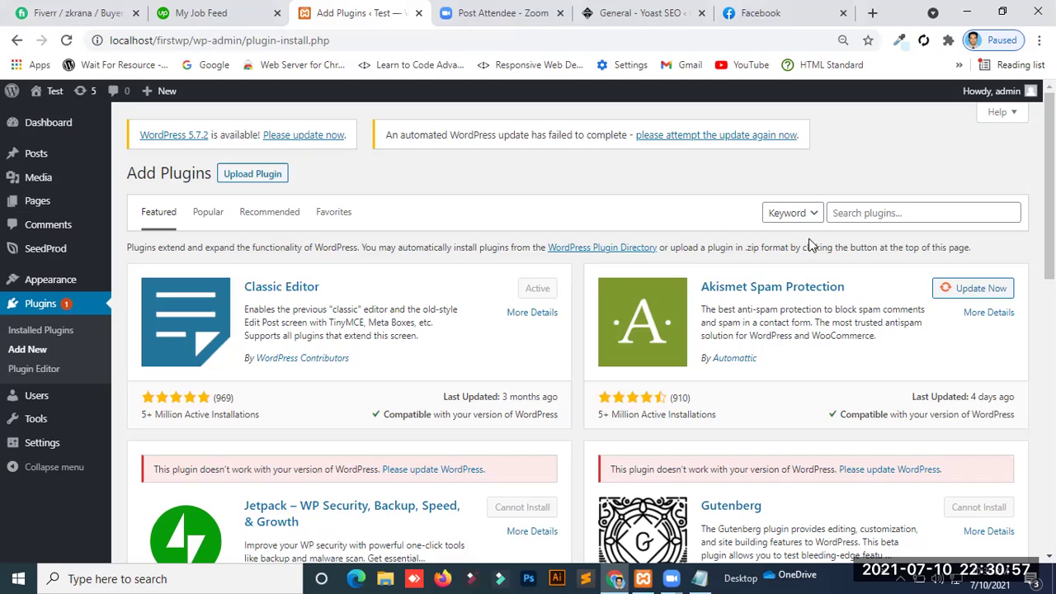
Step: Open the settings of the Classic Editor plugin from the list of installed plugins
click(896, 213)
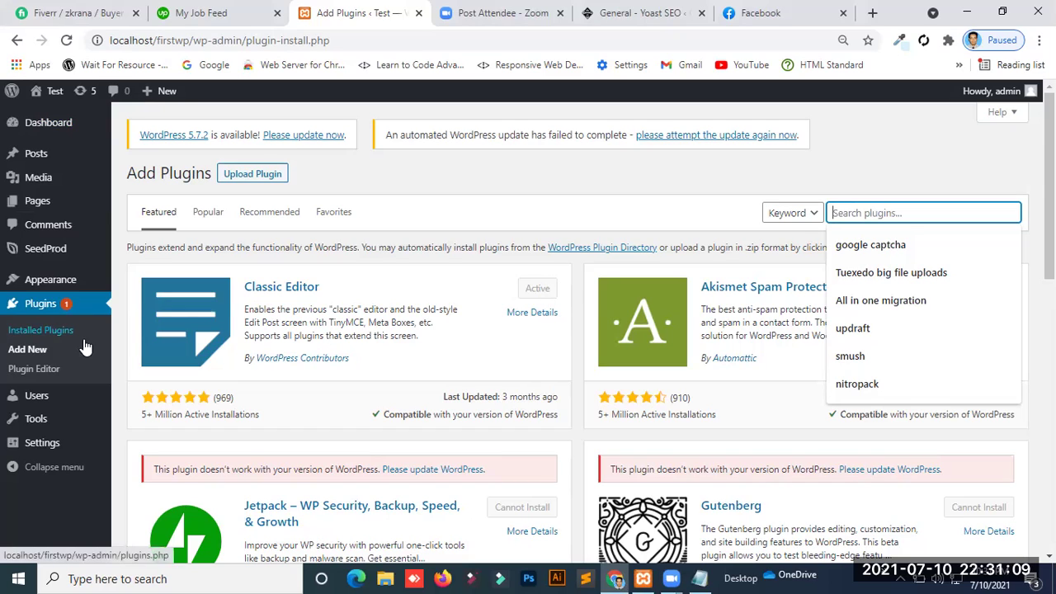
click(58, 337)
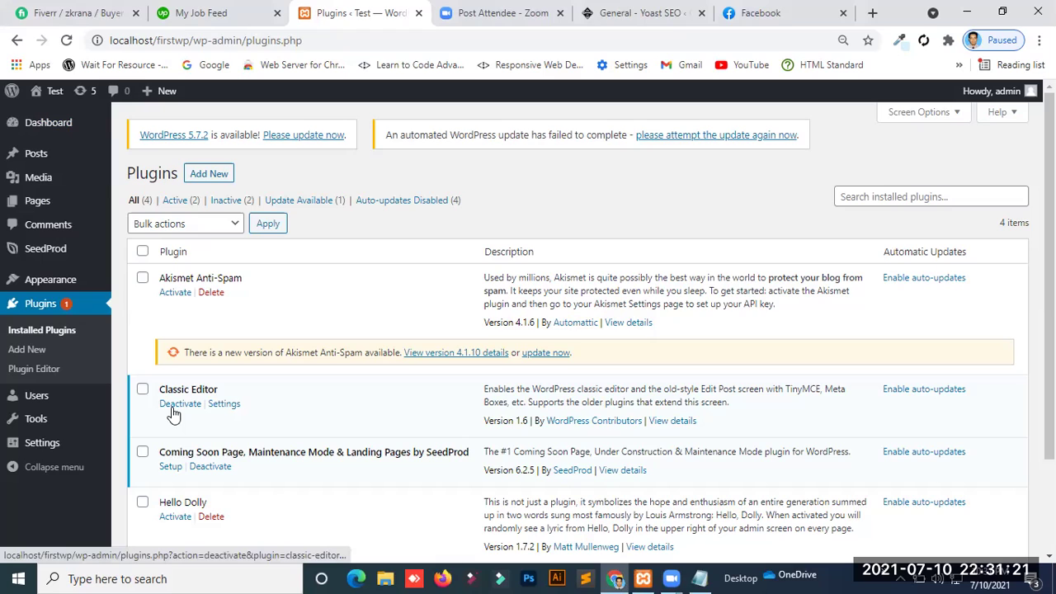
click(223, 404)
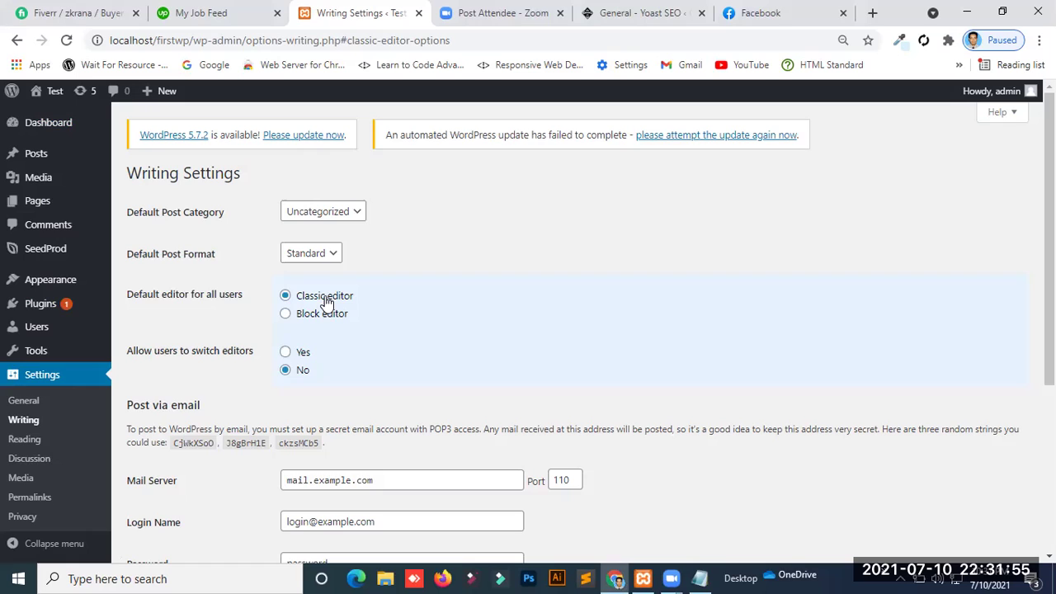
Step: Search the plugin directory for "Seed prod"
mouse_move(8, 303)
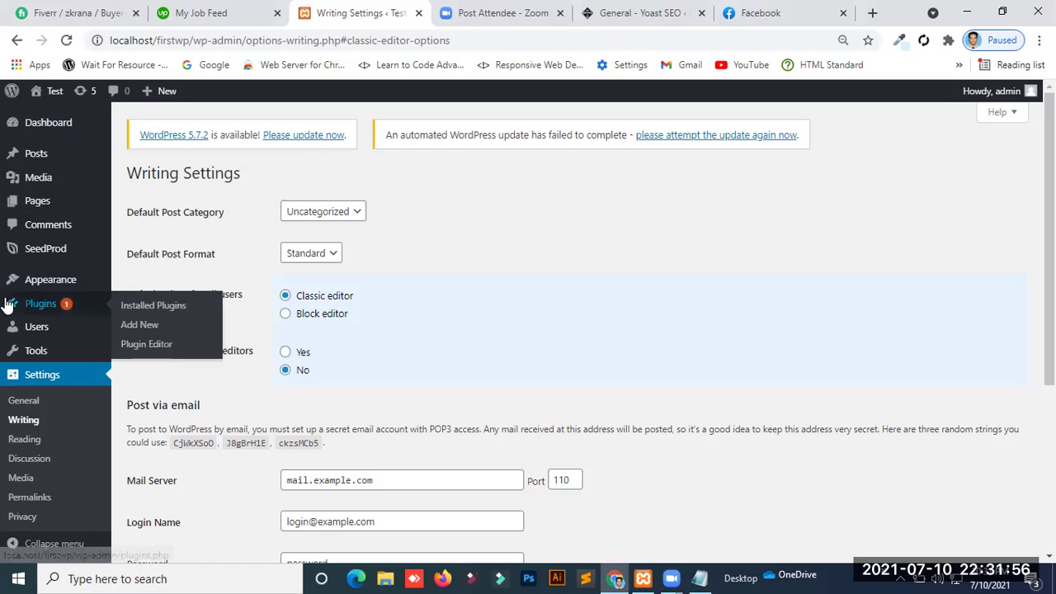
click(165, 330)
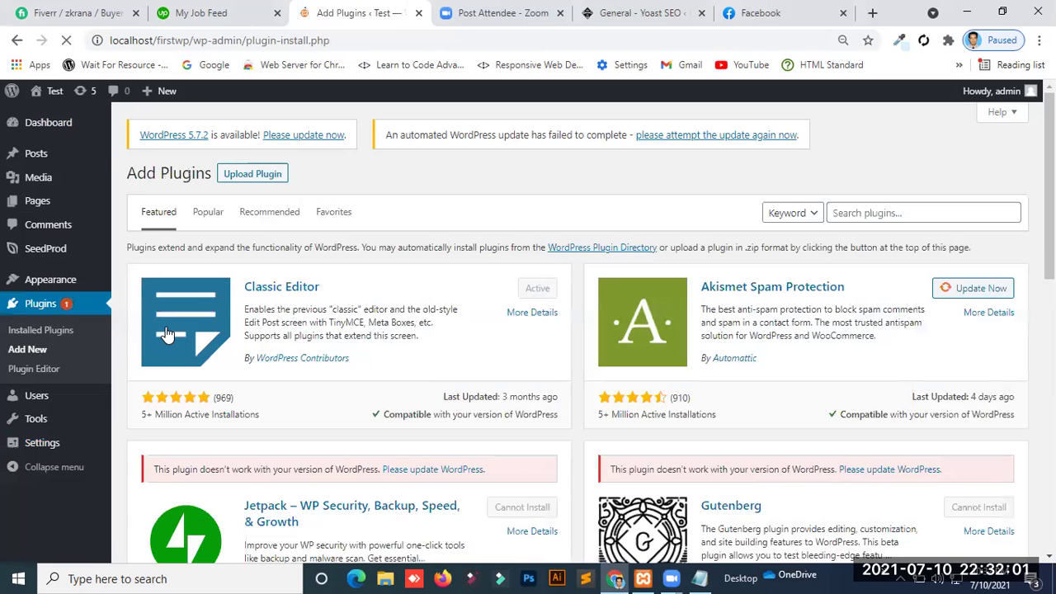
click(863, 213)
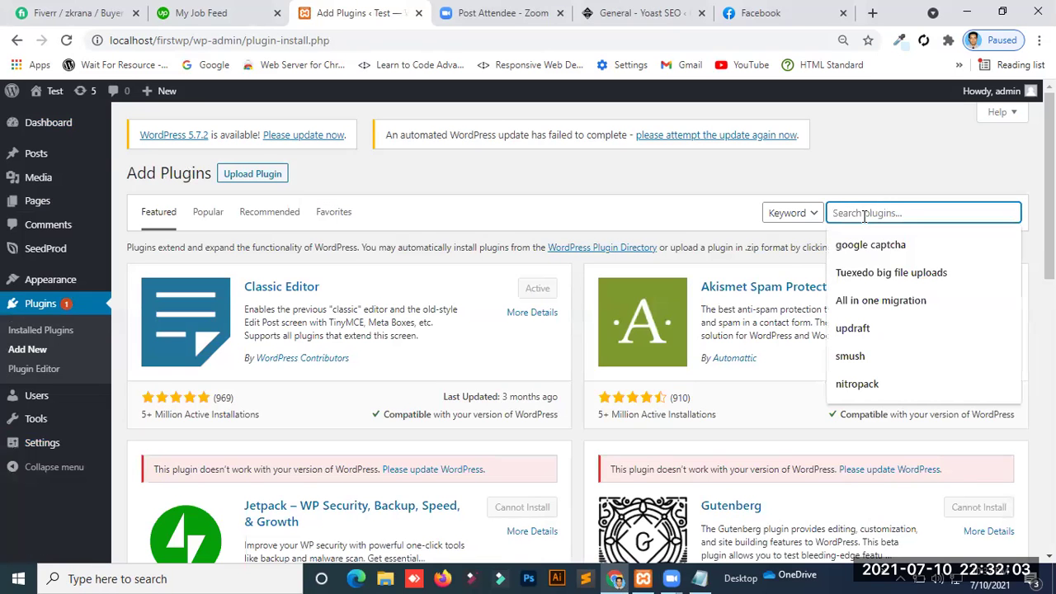
text(Seed)
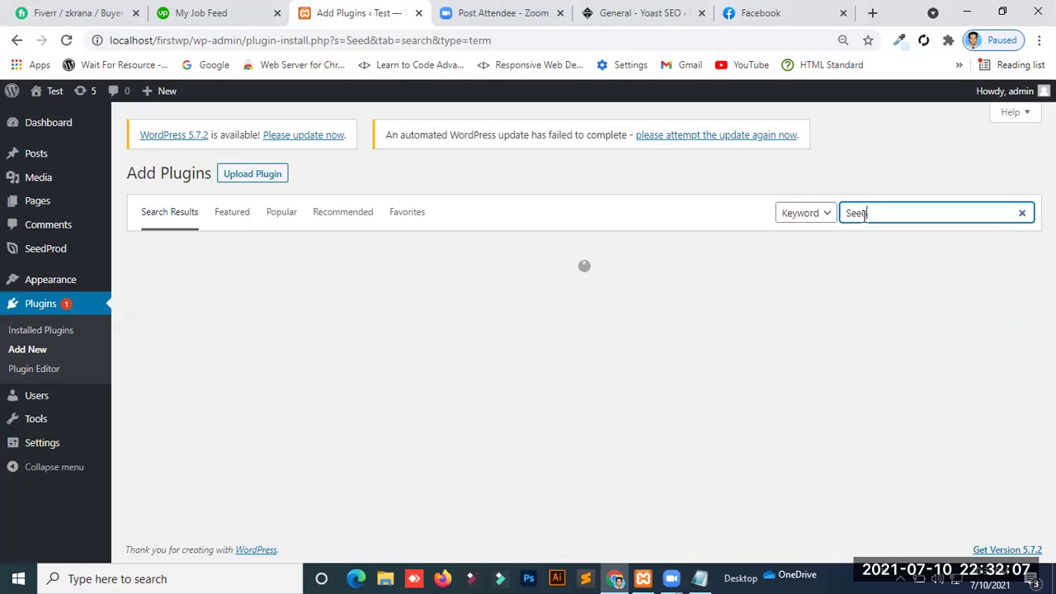
text( prod)
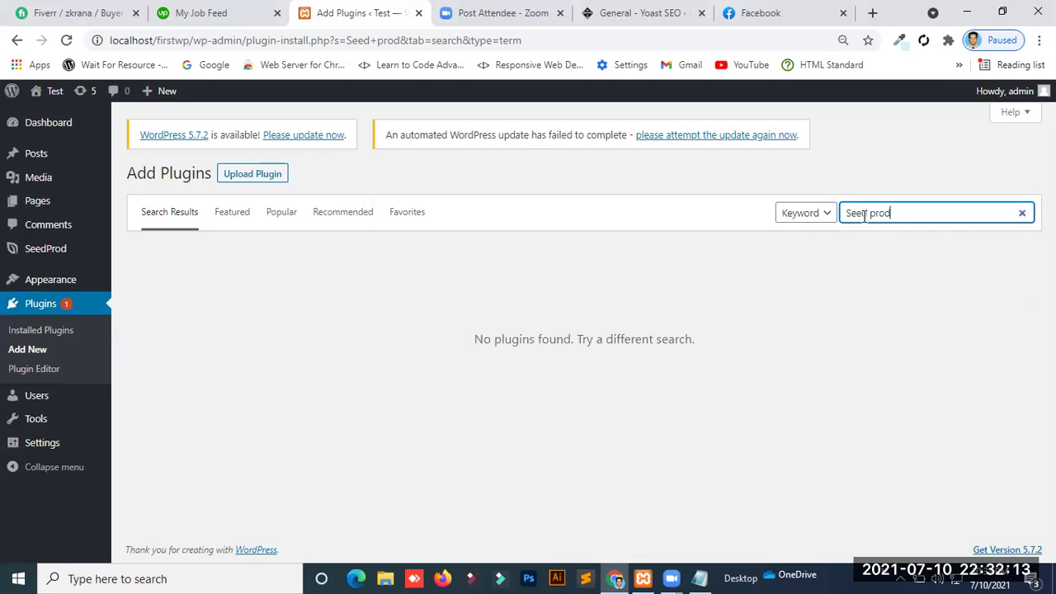
Step: Change the plugin directory search to "Seedprod"
key(BackSpace)
key(BackSpace)
key(BackSpace)
key(BackSpace)
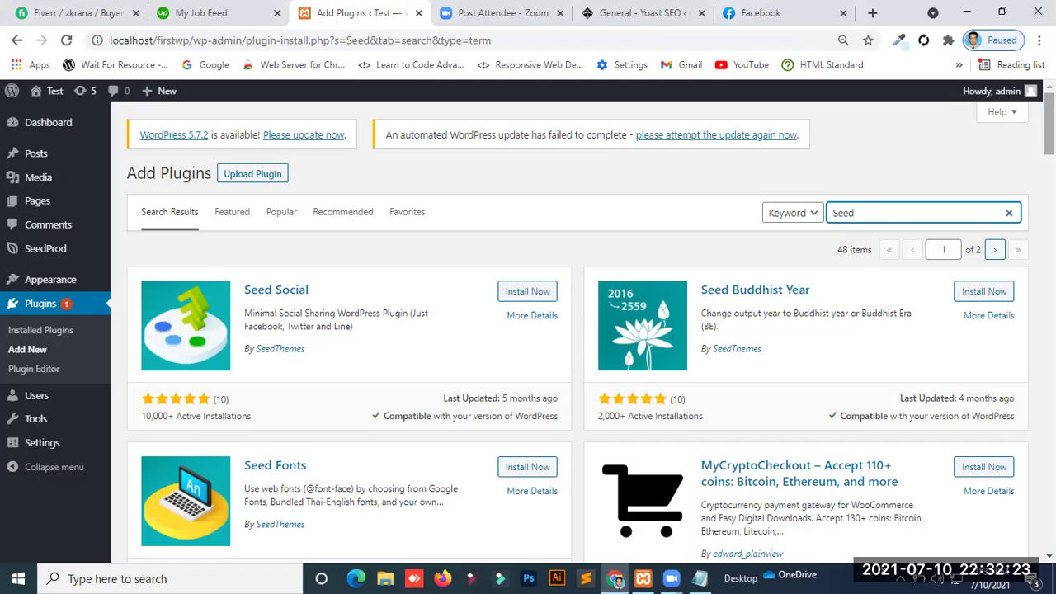
drag(1049, 123, 1049, 233)
scroll(942, 198, up, 15)
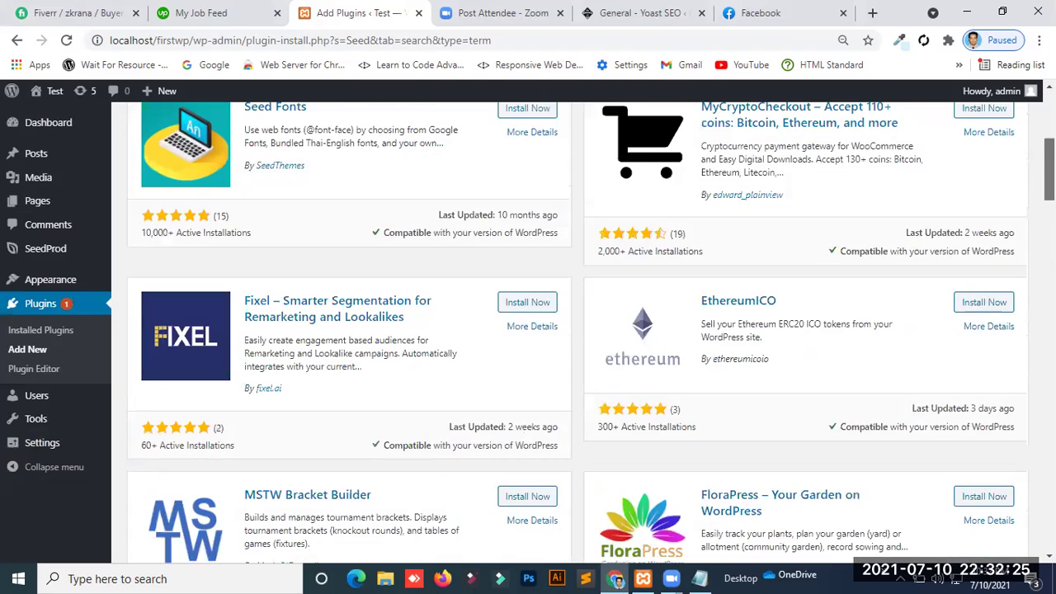
text(p)
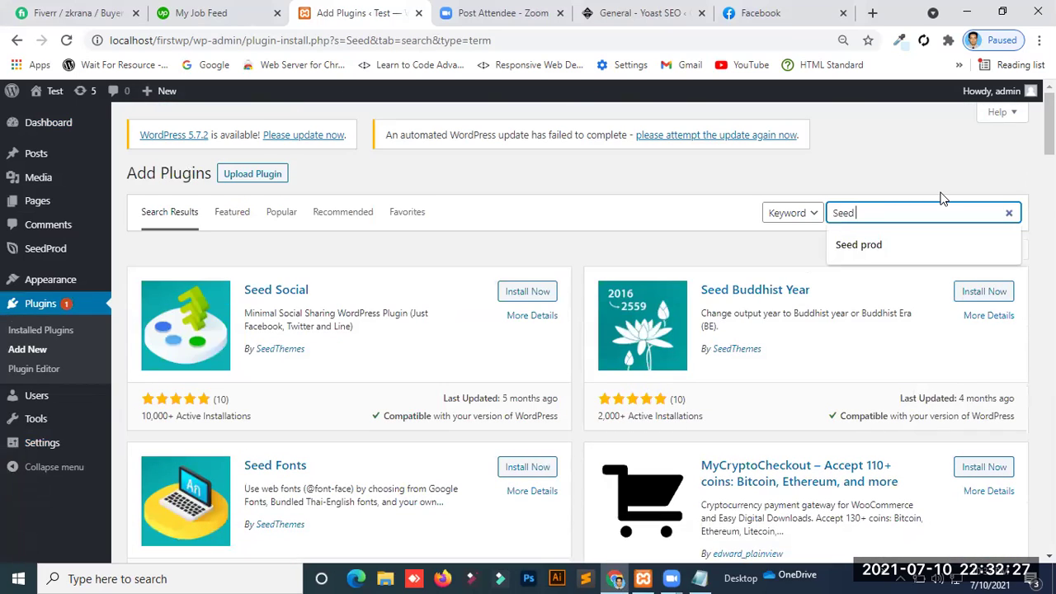
key(BackSpace)
text(prod)
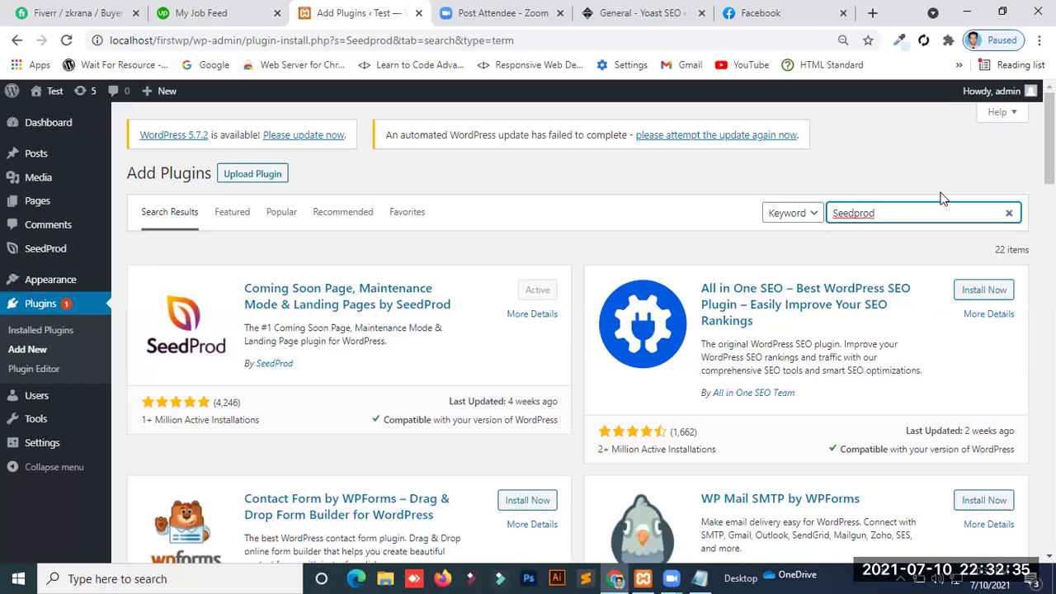
double_click(853, 214)
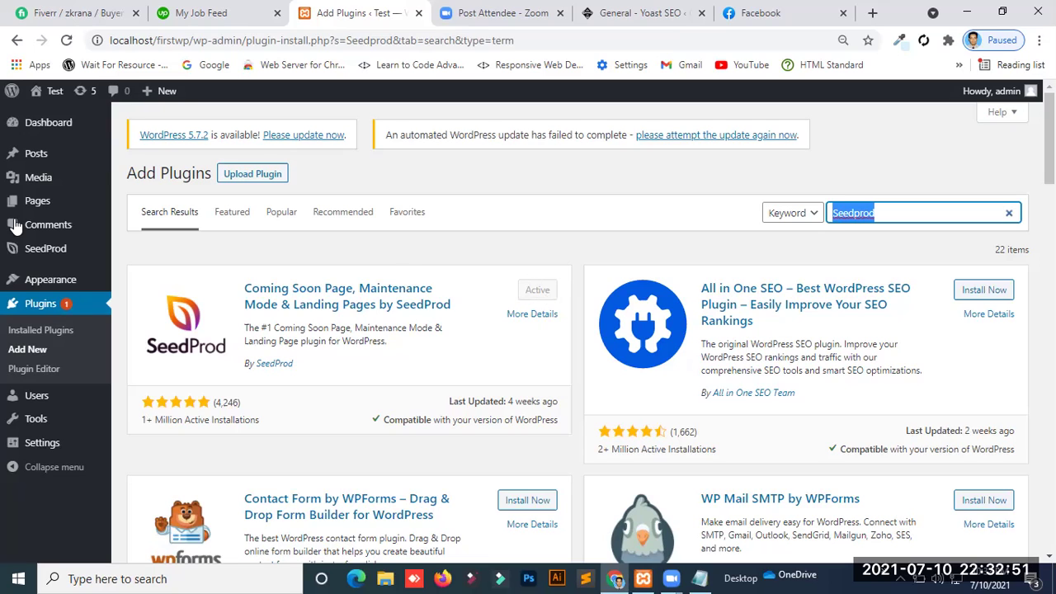
Step: Open the setup of the SeedProd coming soon plugin from the installed plugins and review its page modes and landing pages
click(66, 332)
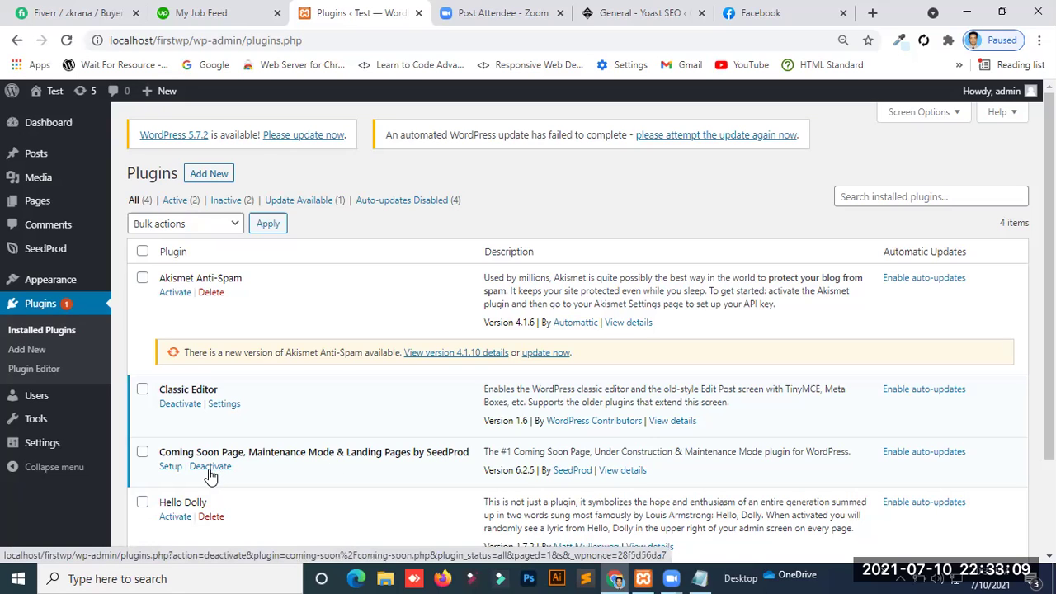
click(171, 467)
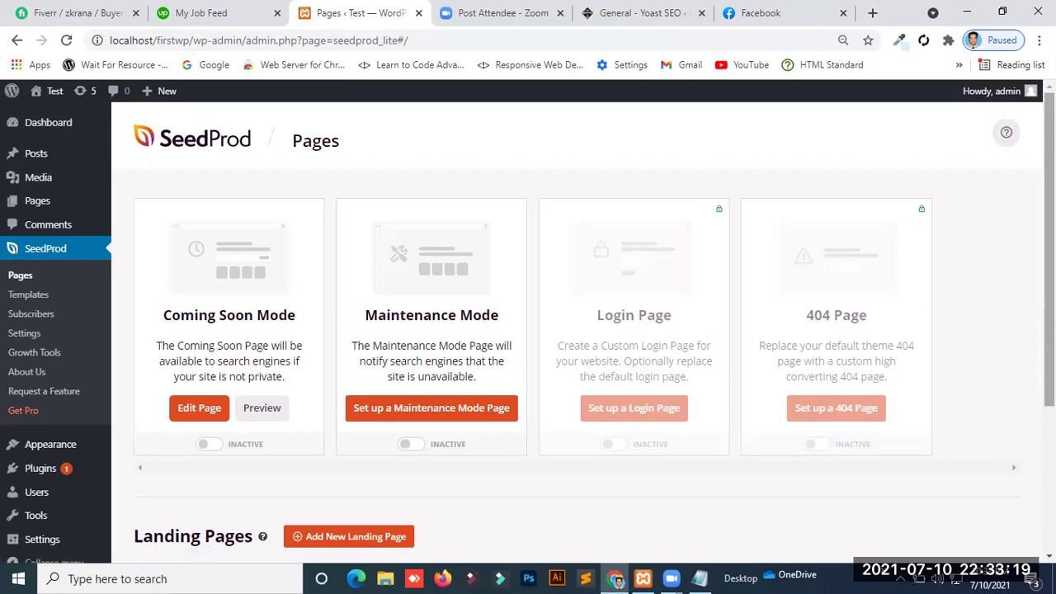
scroll(577, 330, down, 2)
scroll(577, 330, down, 1)
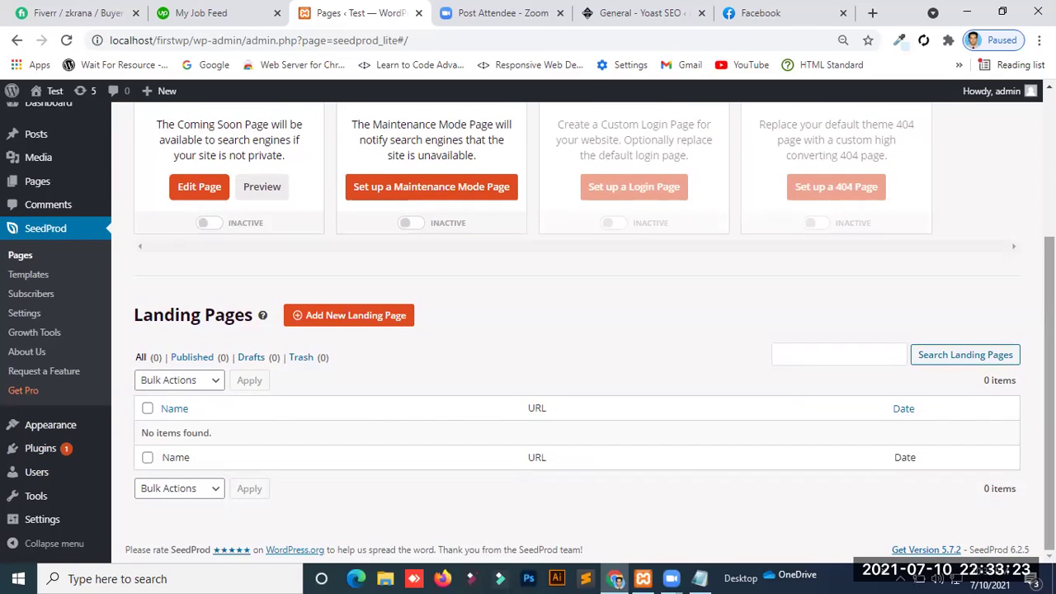
scroll(578, 330, up, 2)
scroll(380, 273, up, 1)
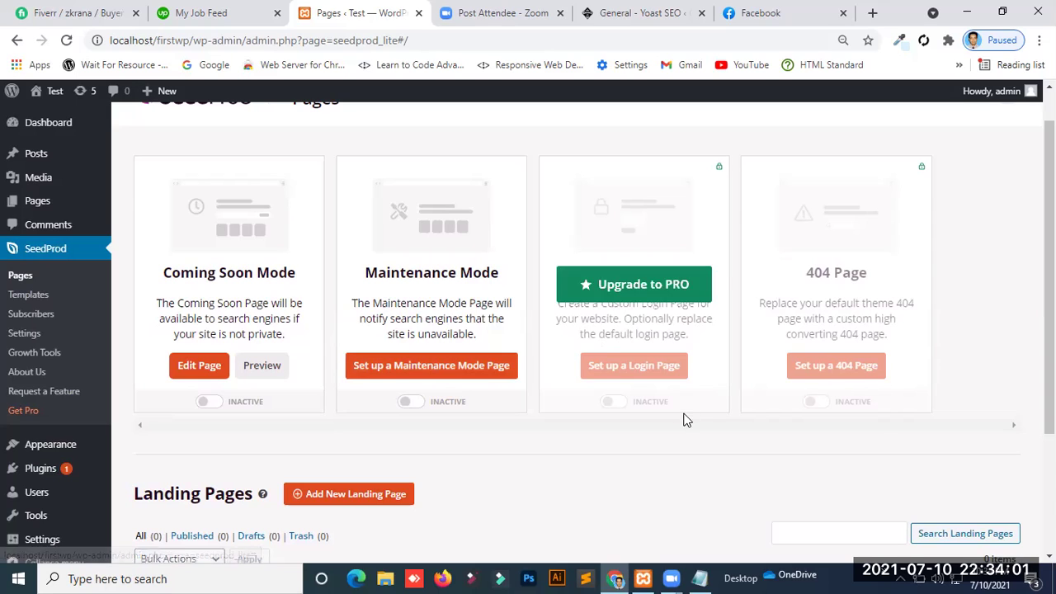
click(679, 571)
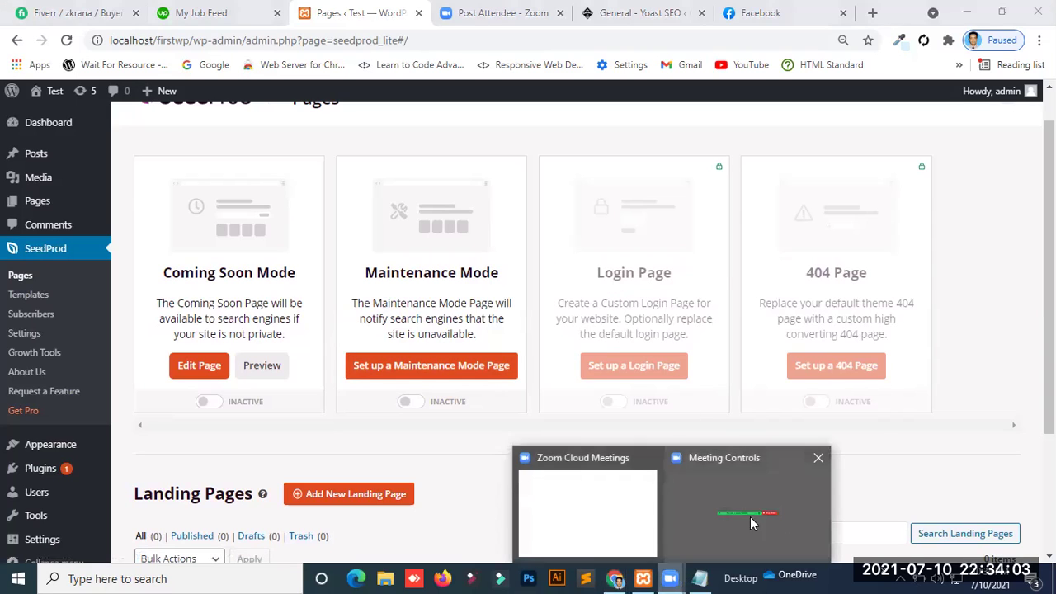
click(717, 520)
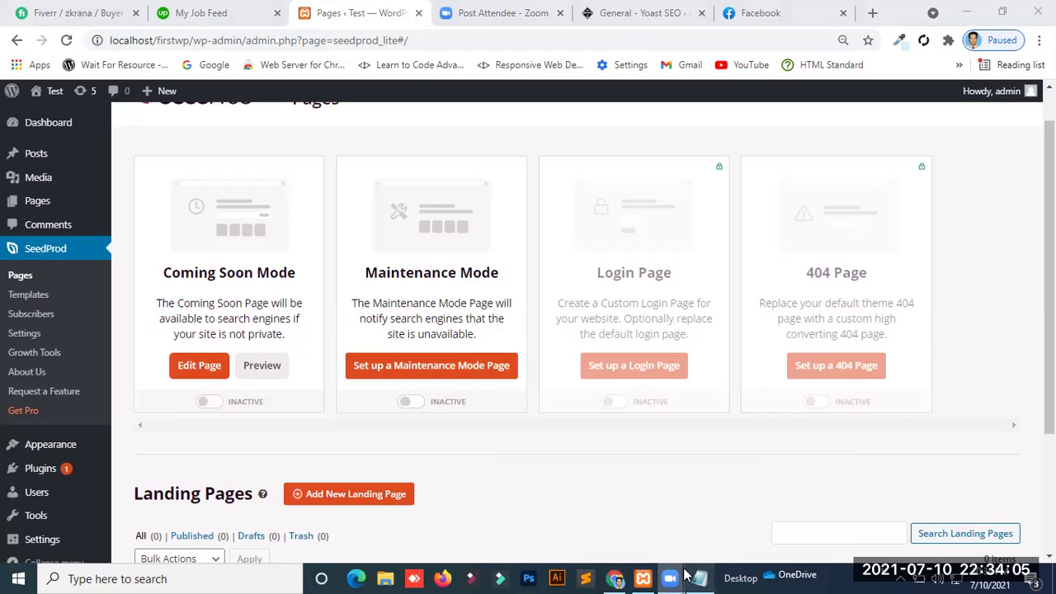
mouse_move(679, 575)
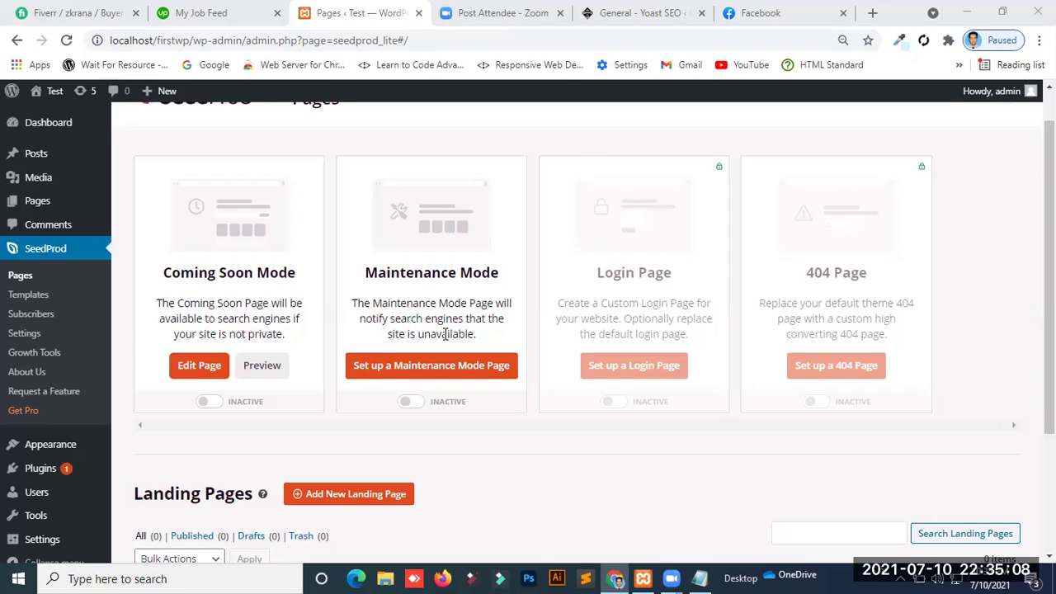
Step: Set up a Maintenance Mode page using the Down Maintenance Mode template
click(418, 372)
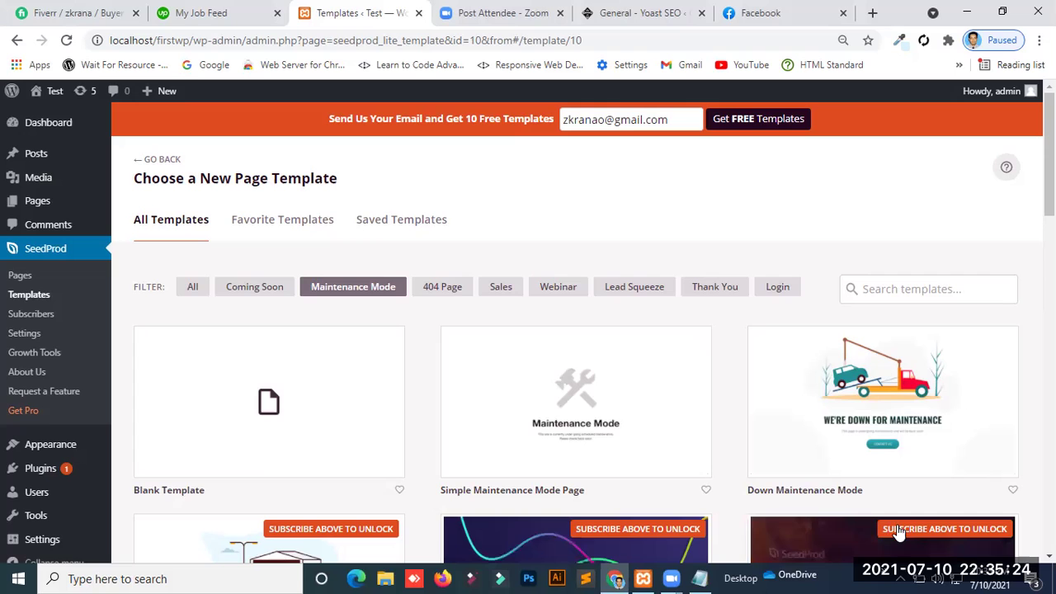
mouse_move(777, 429)
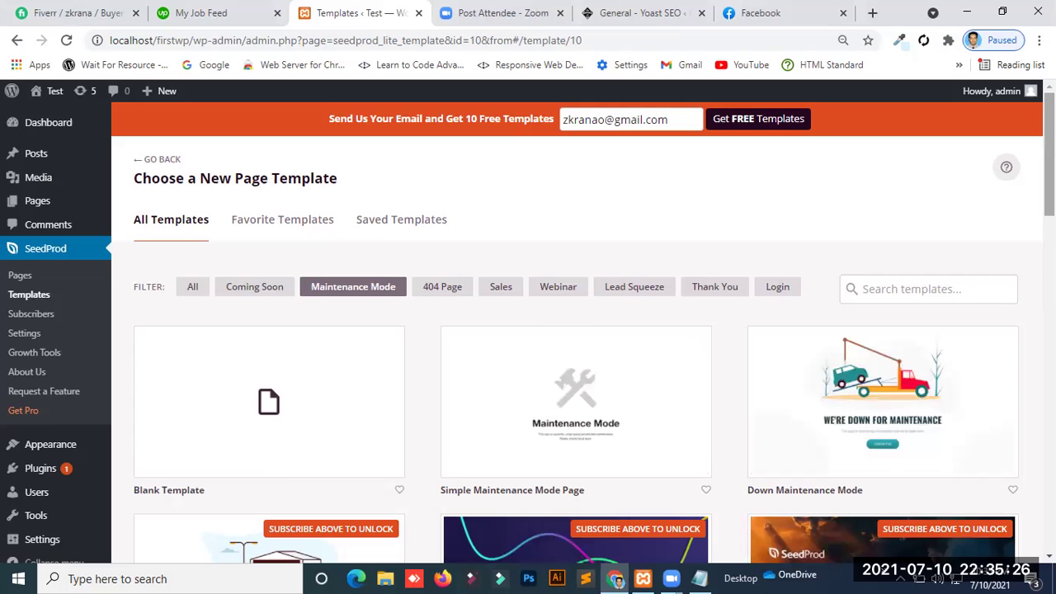
scroll(1049, 157, down, 2)
mouse_move(530, 507)
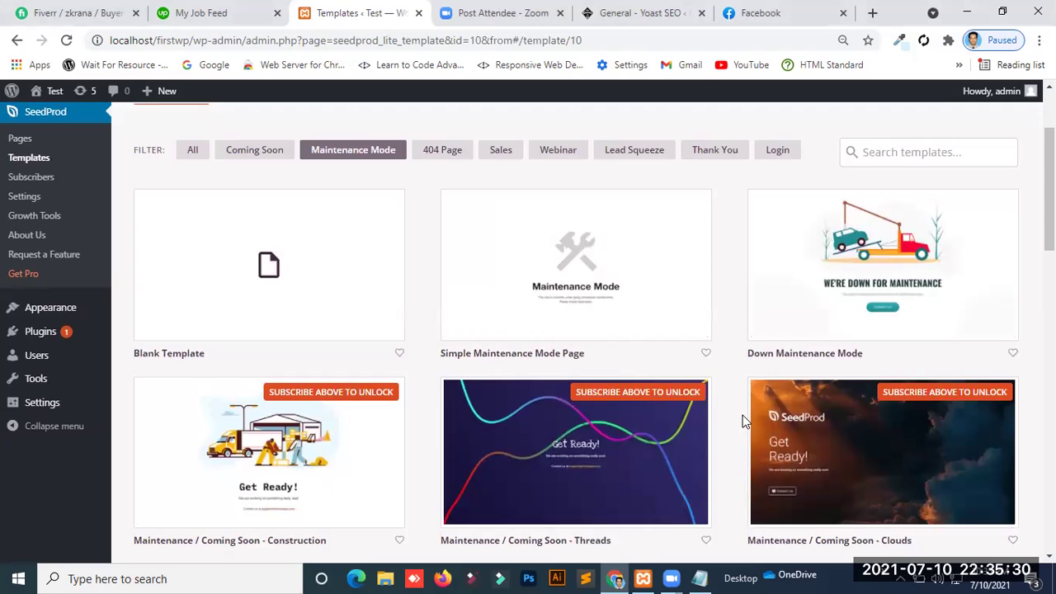
mouse_move(647, 324)
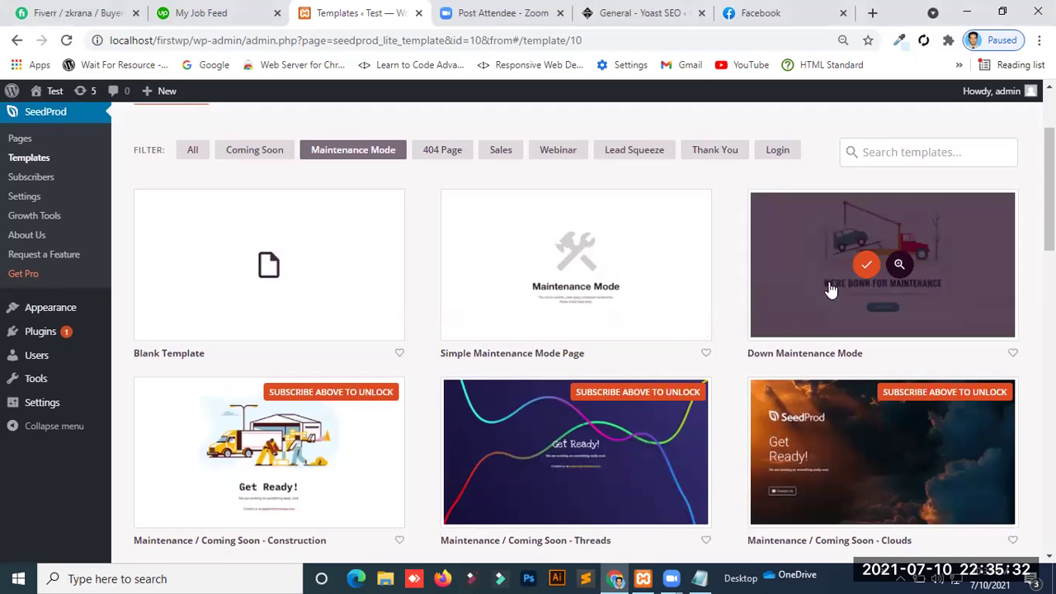
mouse_move(868, 287)
mouse_move(686, 286)
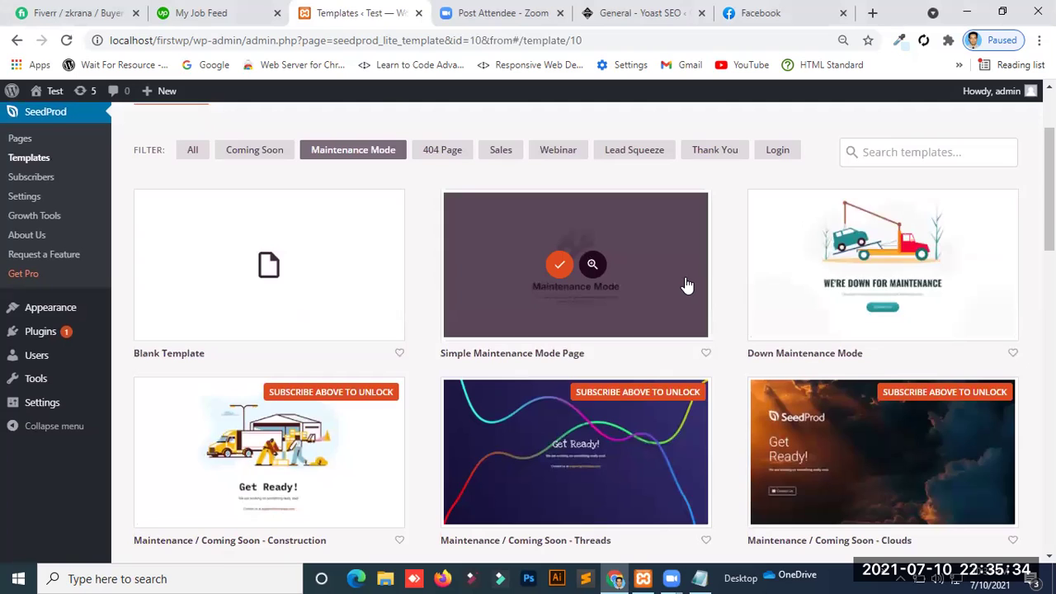
mouse_move(823, 272)
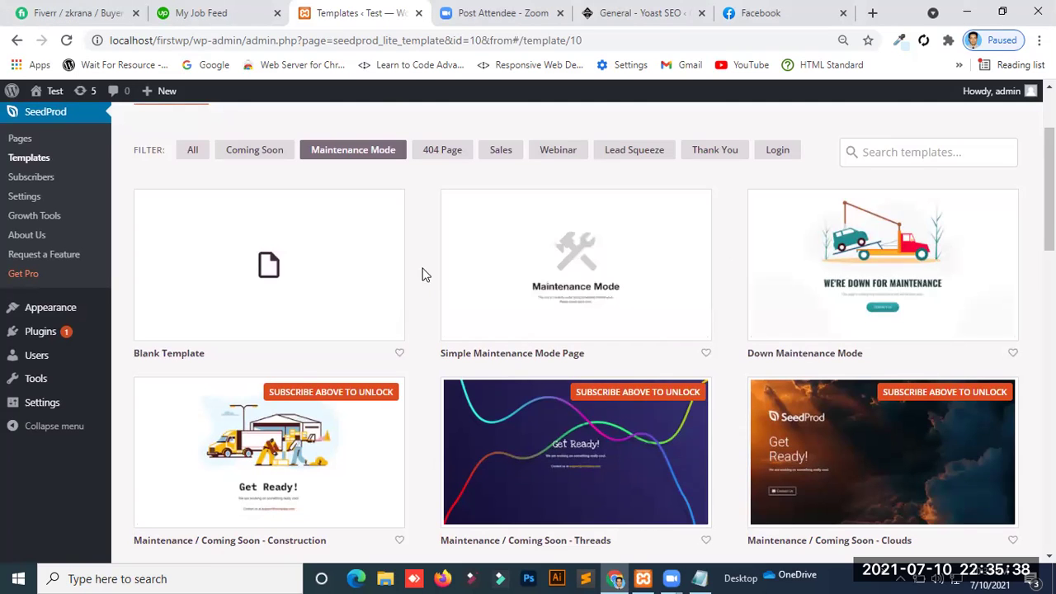
mouse_move(386, 282)
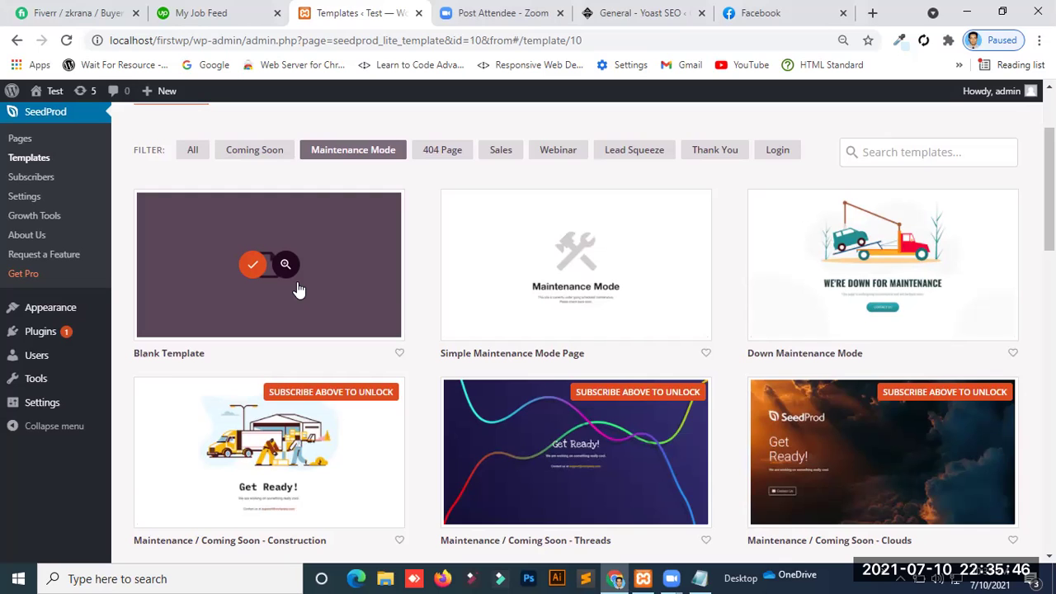
mouse_move(902, 259)
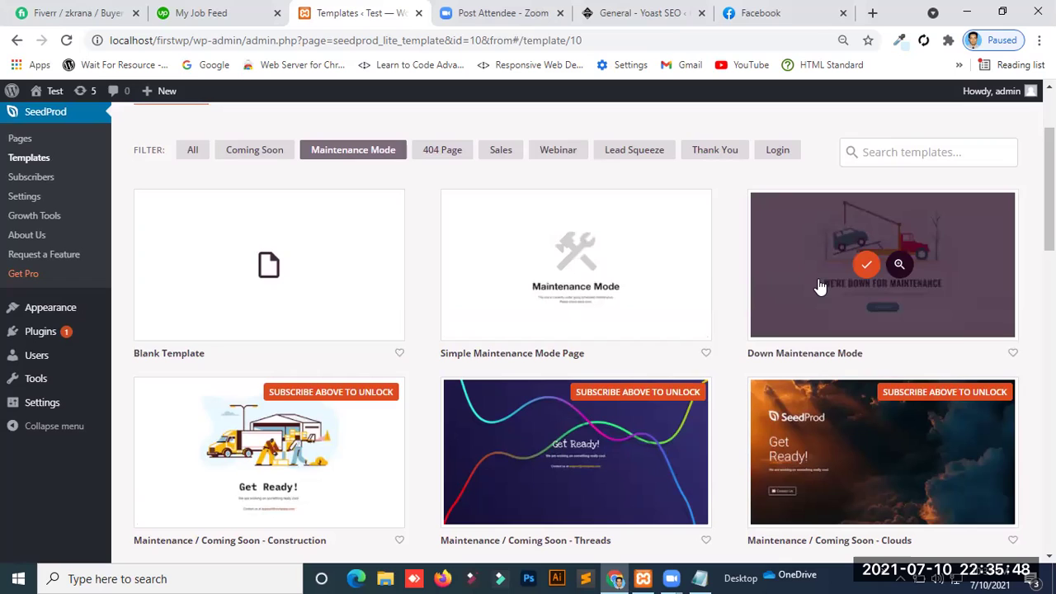
click(868, 268)
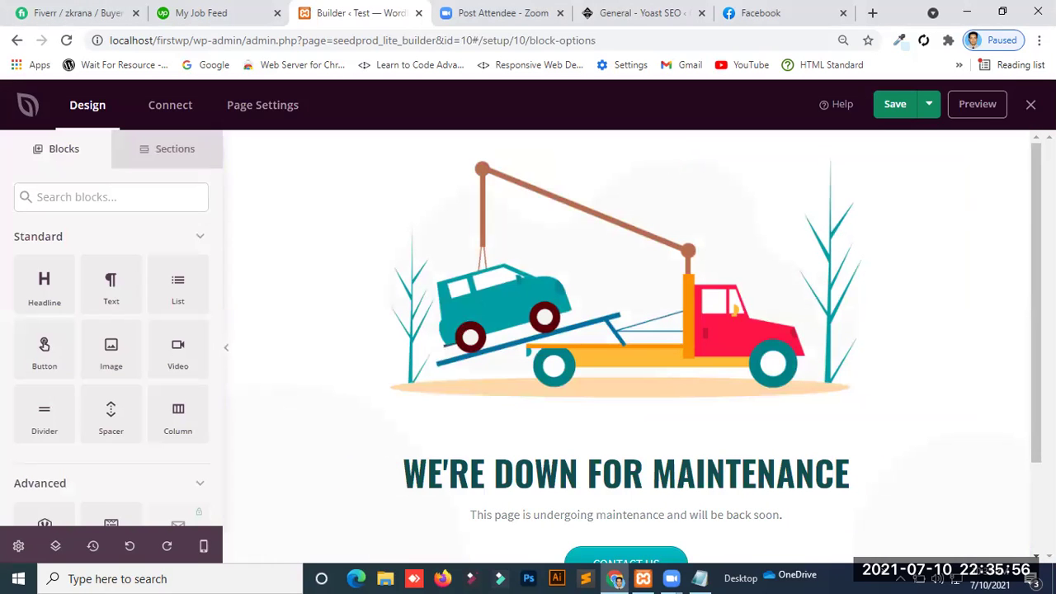
Step: Look over the maintenance page in the builder and save it
scroll(1029, 217, down, 2)
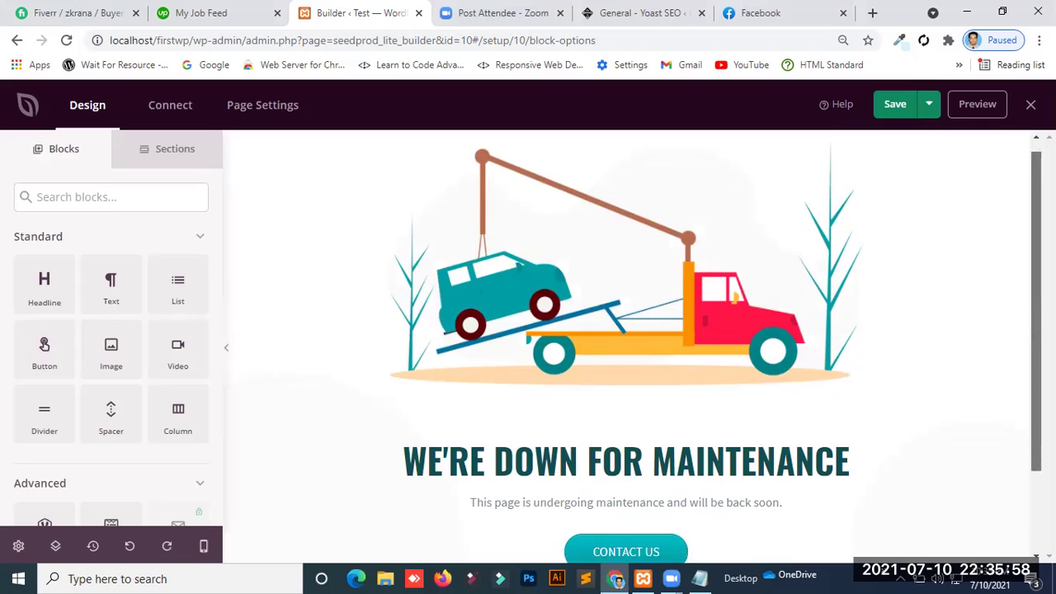
scroll(625, 329, up, 2)
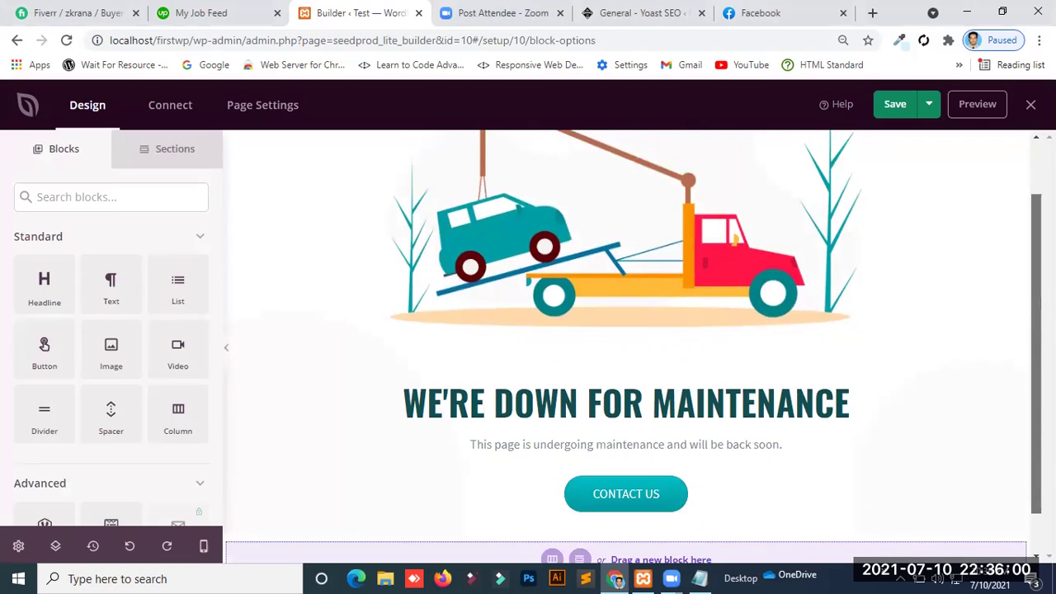
click(902, 108)
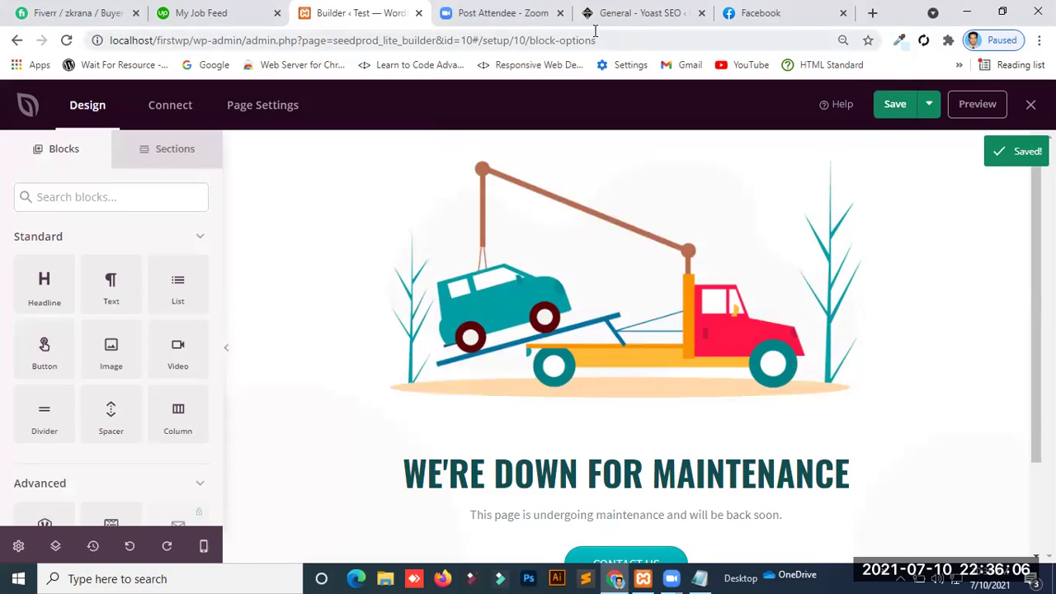
Step: Copy the address of the maintenance page builder and open it in a new browser tab
click(186, 41)
key(ctrl+c)
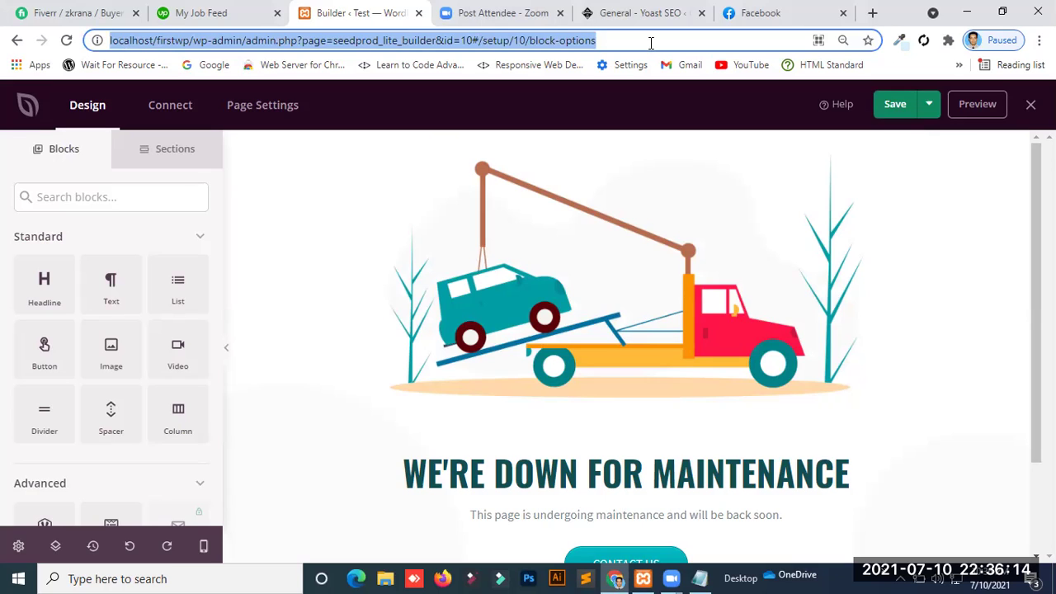
key(alt+Tab)
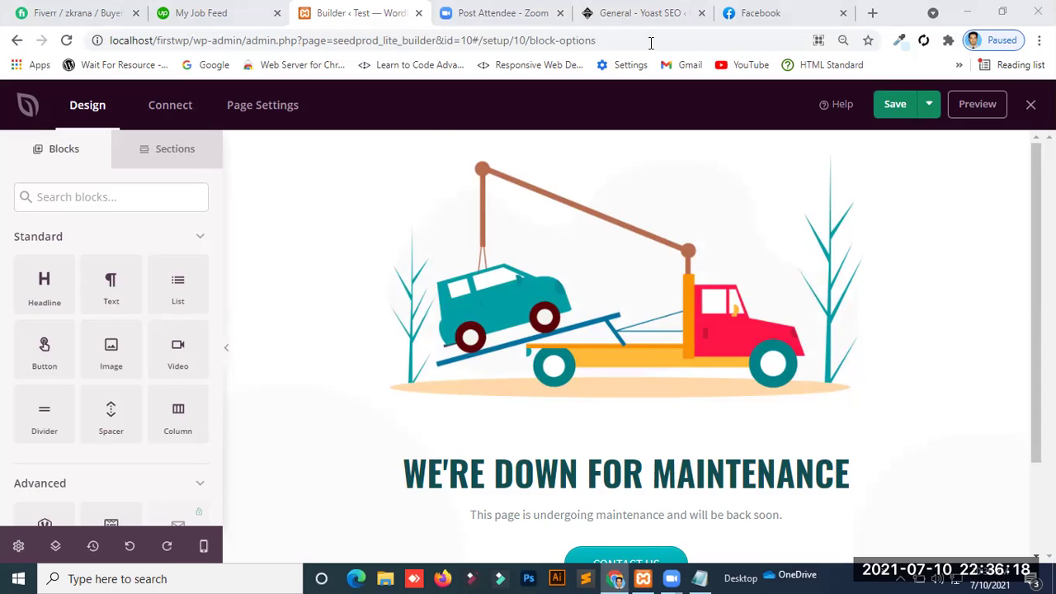
click(871, 13)
key(ctrl+v)
key(Return)
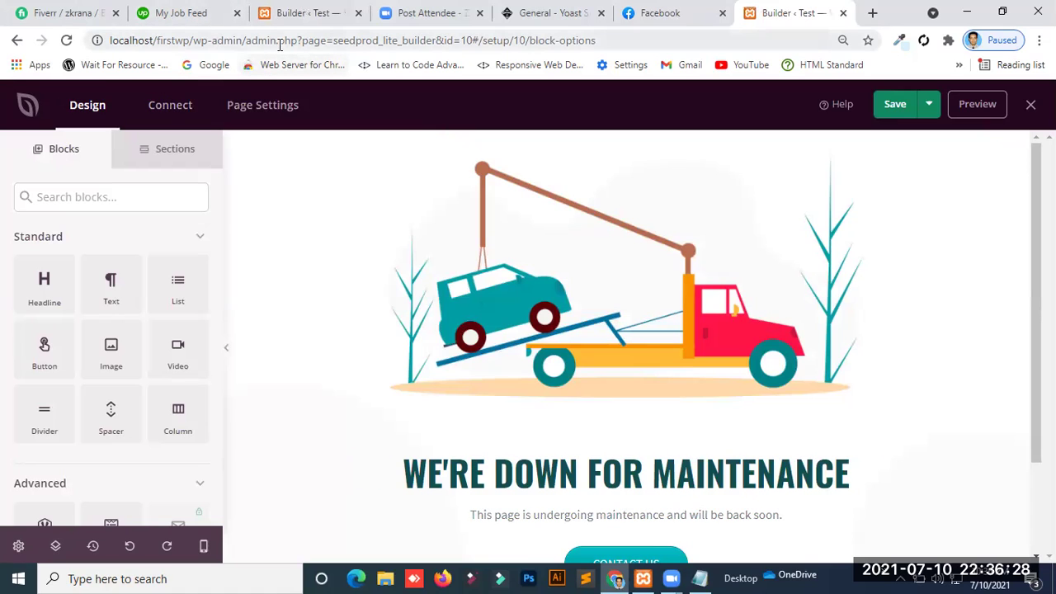
Step: Shorten the builder address in the duplicate tab to localhost/firstwp/wp-admin/admin.php and load it
click(330, 41)
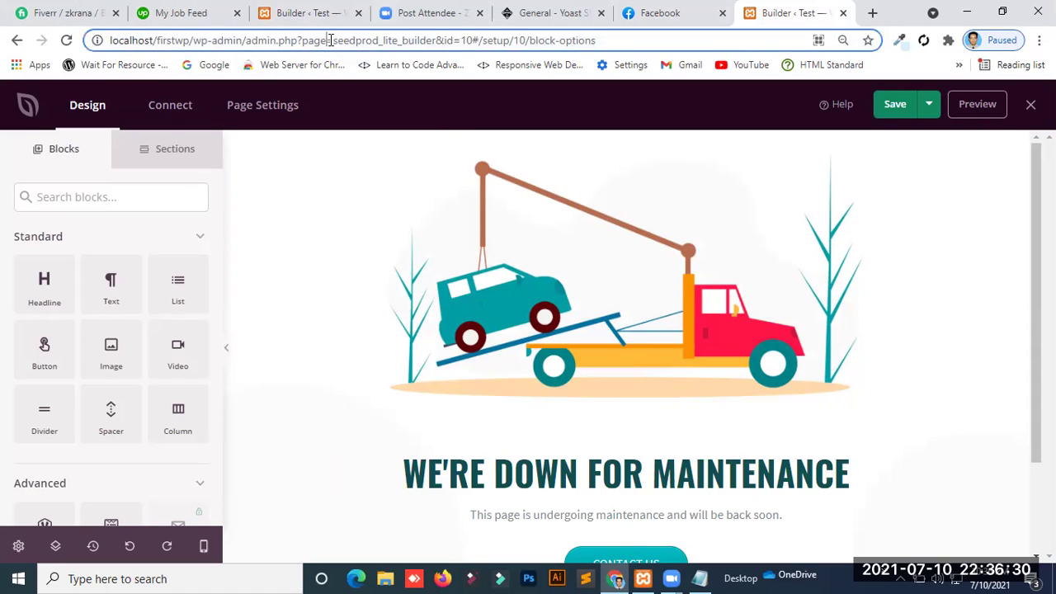
drag(330, 40, 601, 41)
key(BackSpace)
key(BackSpace)
key(BackSpace)
key(BackSpace)
key(BackSpace)
key(BackSpace)
key(Return)
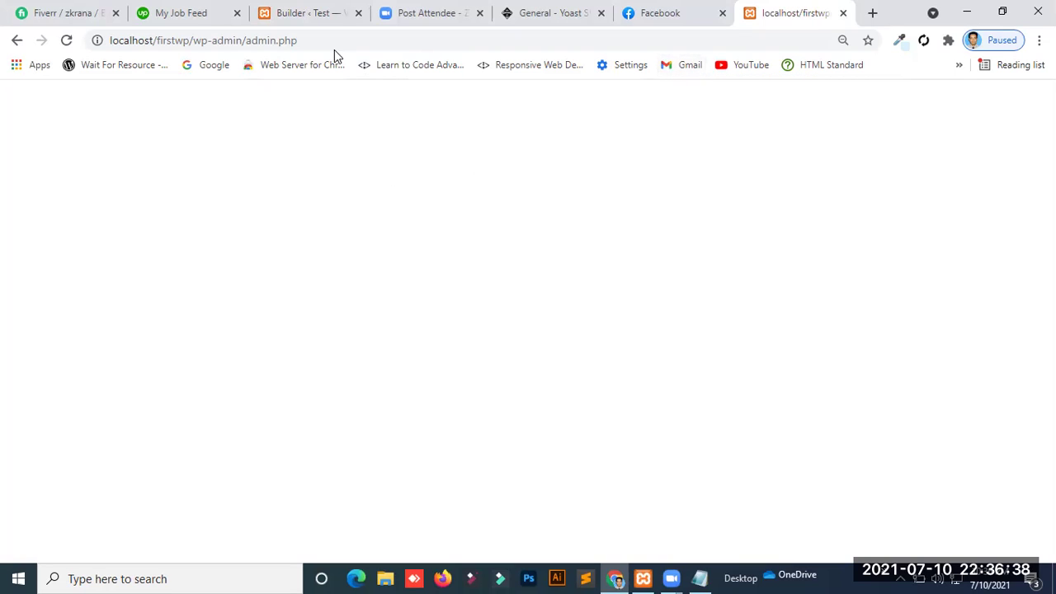
Step: Load the WordPress dashboard at localhost/firstwp/wp-admin/ and open the list of all pages
click(328, 40)
click(327, 40)
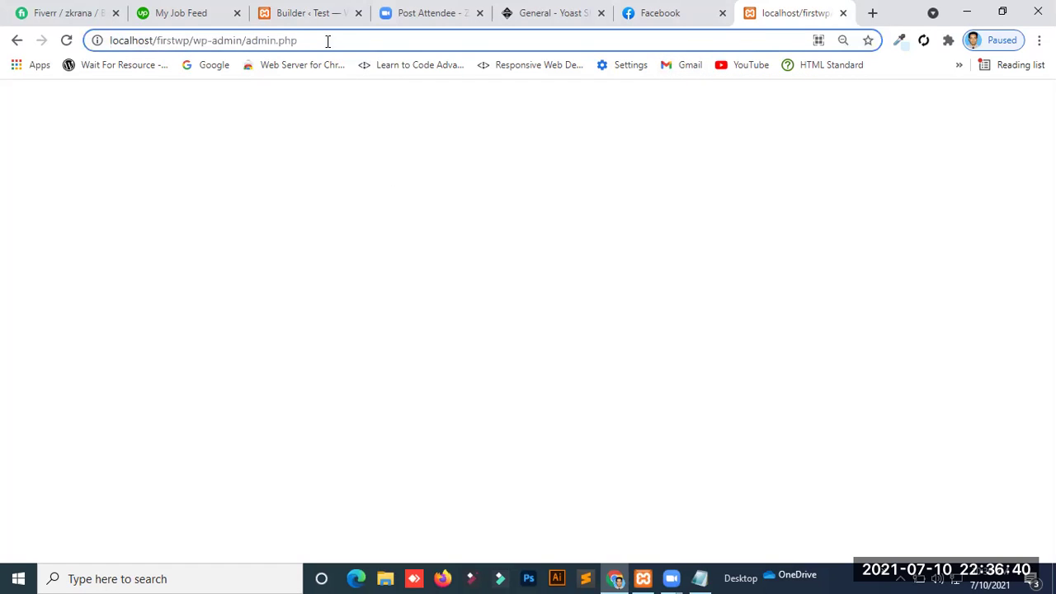
key(BackSpace)
key(BackSpace)
key(BackSpace)
key(BackSpace)
key(BackSpace)
key(BackSpace)
key(BackSpace)
key(BackSpace)
key(BackSpace)
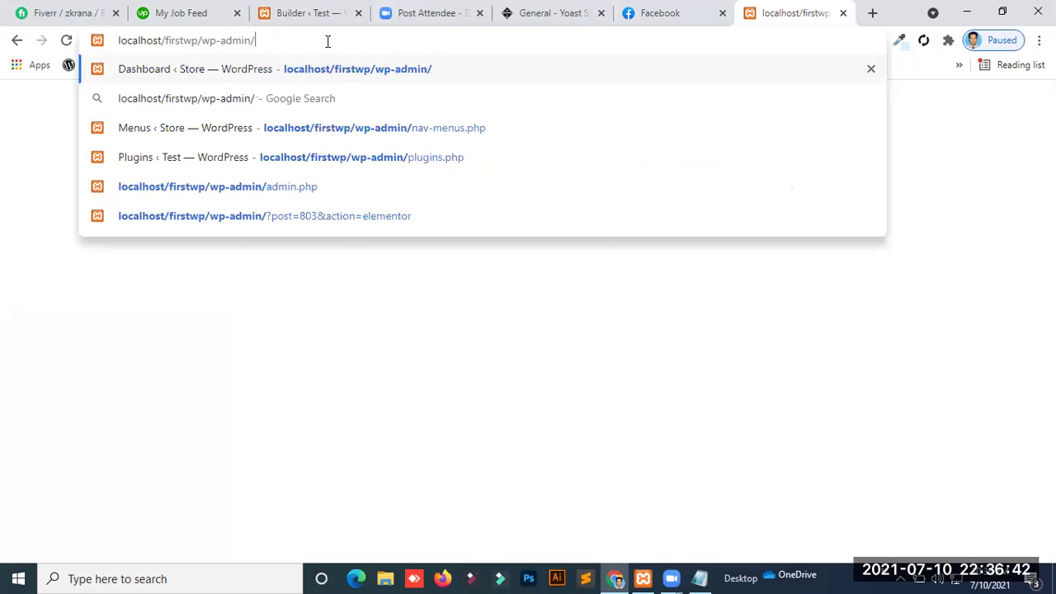
key(Return)
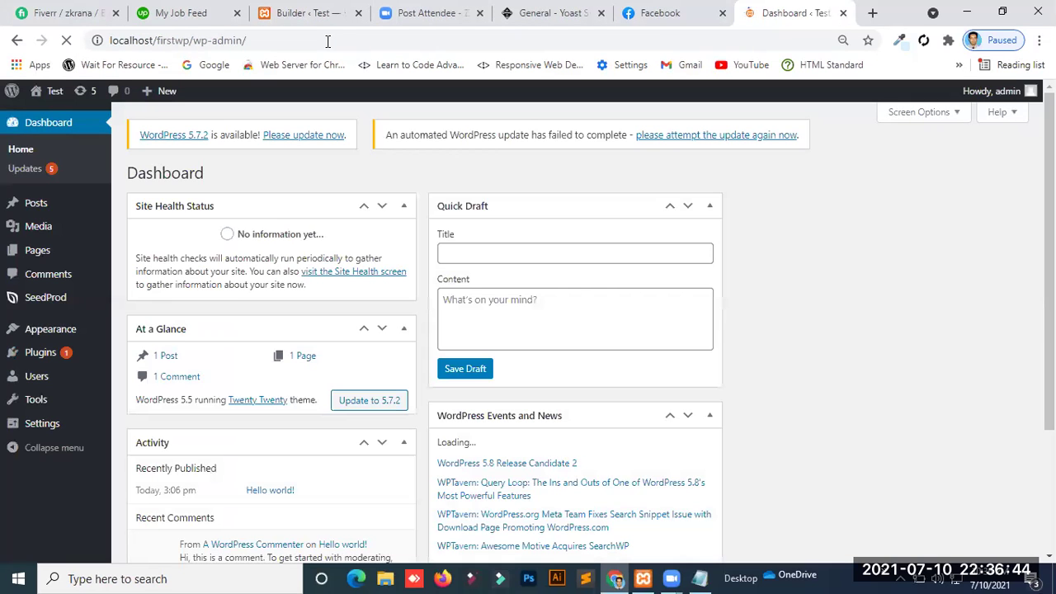
mouse_move(58, 354)
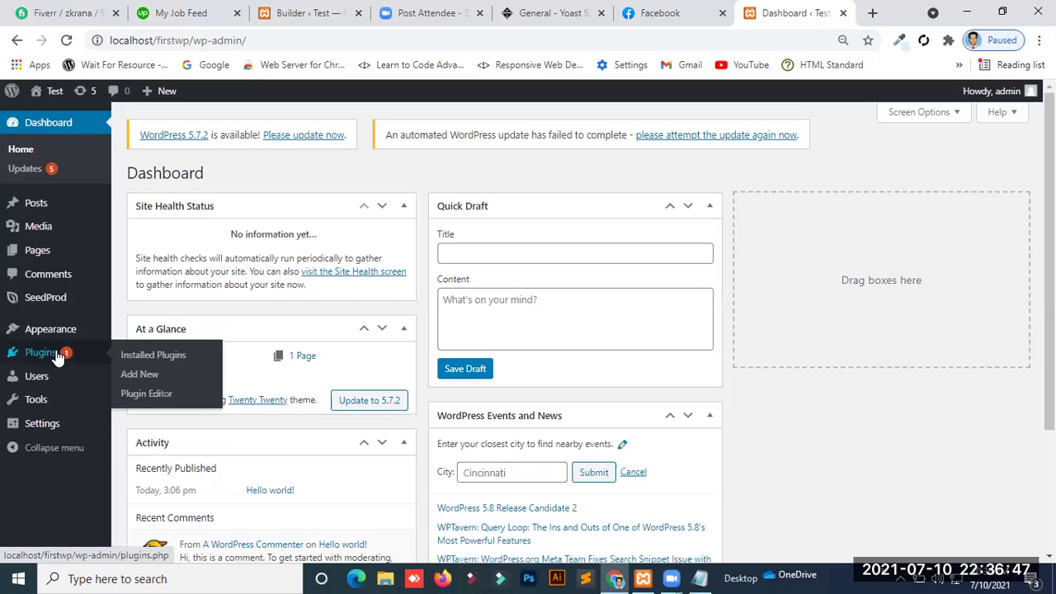
click(61, 253)
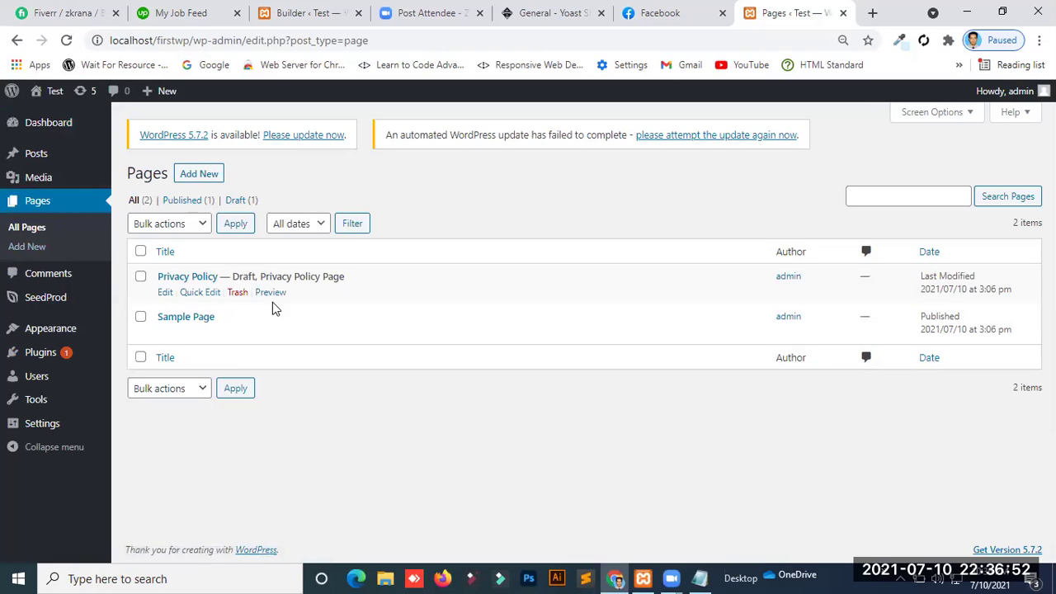
click(871, 12)
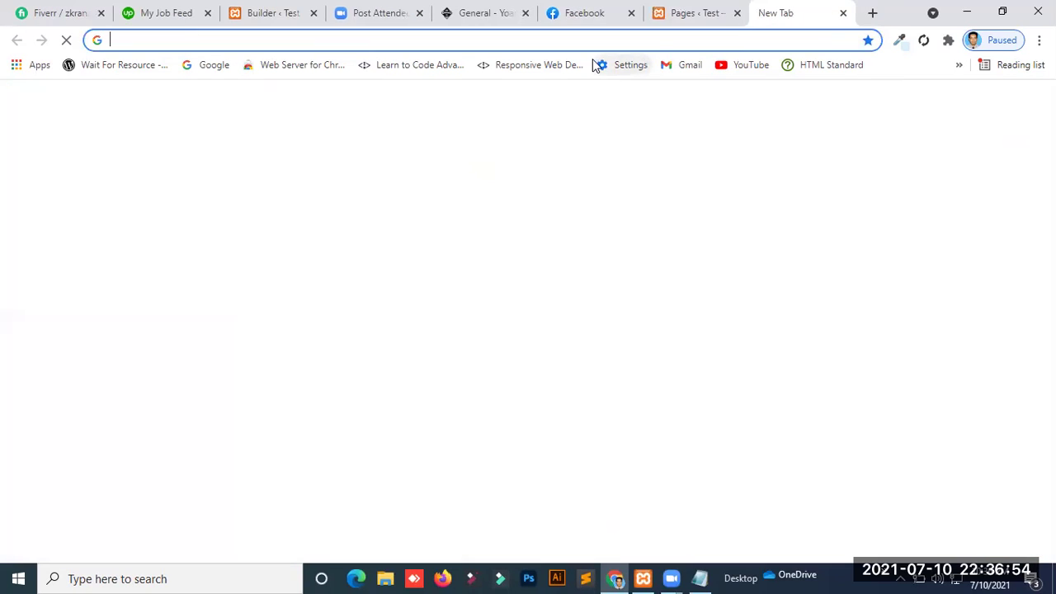
key(ctrl+v)
key(BackSpace)
key(BackSpace)
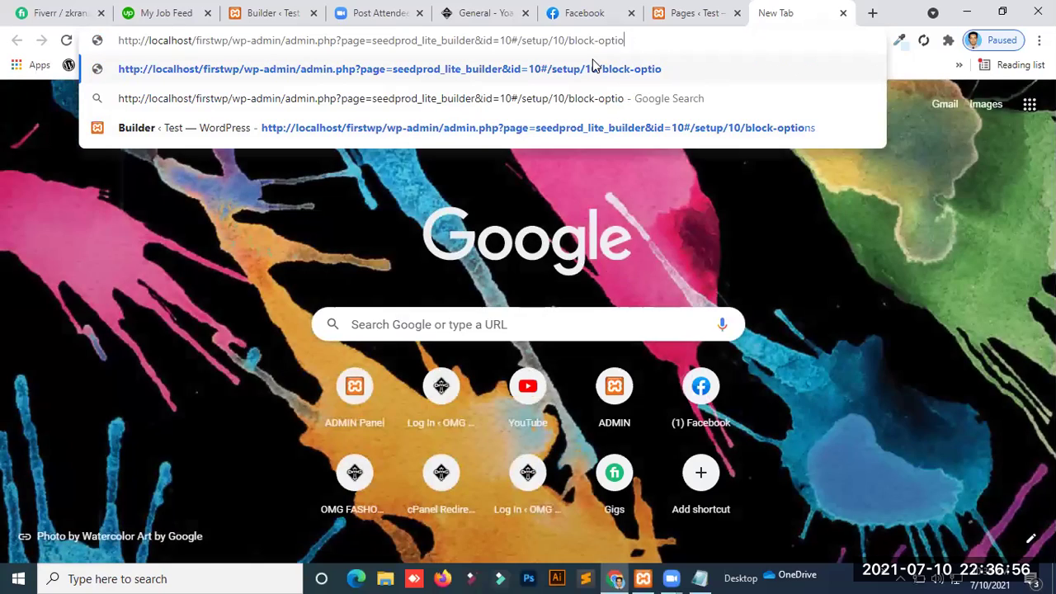
key(BackSpace)
key(BackSpace)
key(BackSpace)
key(BackSpace)
key(BackSpace)
key(BackSpace)
key(BackSpace)
key(BackSpace)
key(BackSpace)
key(BackSpace)
key(BackSpace)
key(BackSpace)
key(BackSpace)
key(BackSpace)
key(BackSpace)
key(BackSpace)
key(BackSpace)
key(BackSpace)
key(BackSpace)
key(BackSpace)
key(BackSpace)
key(BackSpace)
key(BackSpace)
key(BackSpace)
key(BackSpace)
key(BackSpace)
key(BackSpace)
key(BackSpace)
text(//localhost/firstwp/)
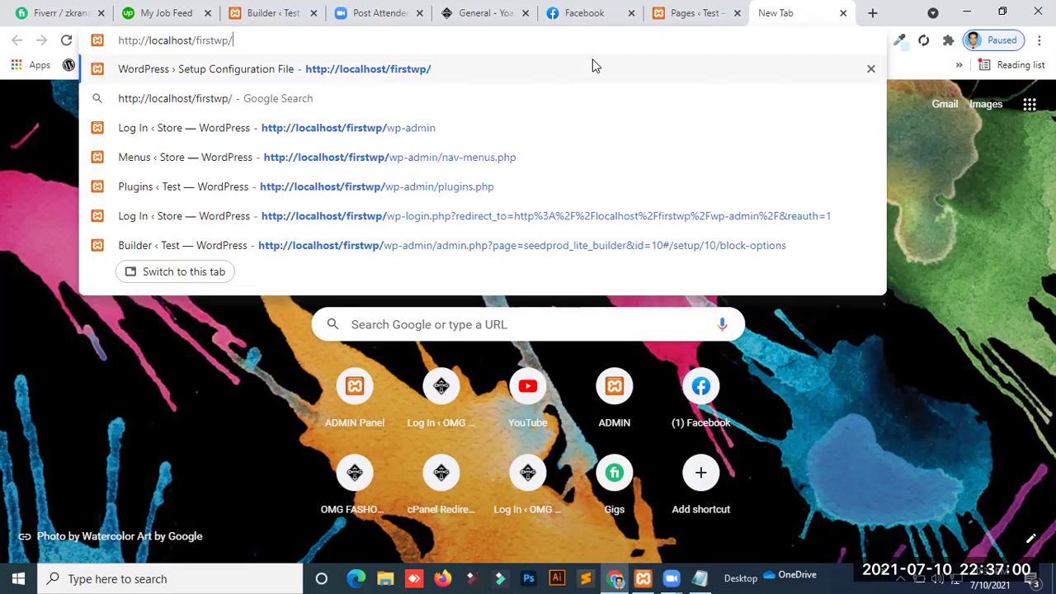
key(Return)
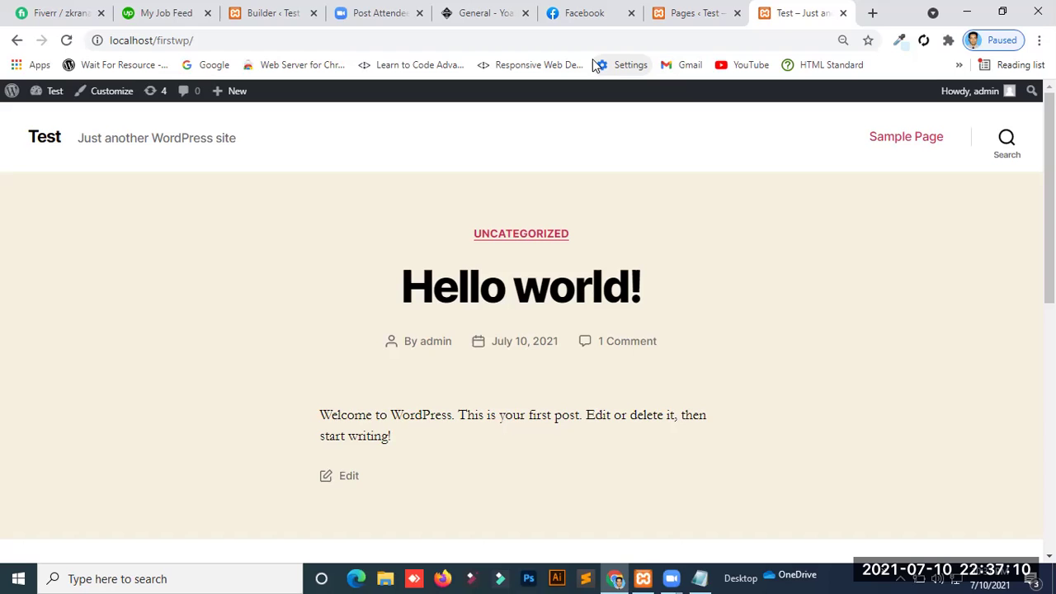
Step: Look through the whole front page of the site to check whether the maintenance page is displayed
key(Down)
key(Down)
key(Down)
key(Down)
key(Down)
key(Down)
key(Down)
key(Down)
key(Down)
key(Down)
key(Down)
key(Down)
key(Down)
key(Down)
key(Down)
key(Down)
key(Down)
key(Up)
key(Up)
key(Up)
key(Up)
key(Up)
key(Up)
key(Up)
key(Up)
key(Up)
key(Up)
key(Up)
key(Up)
key(Up)
key(Up)
key(Up)
key(Up)
key(Up)
key(Up)
key(Up)
key(Up)
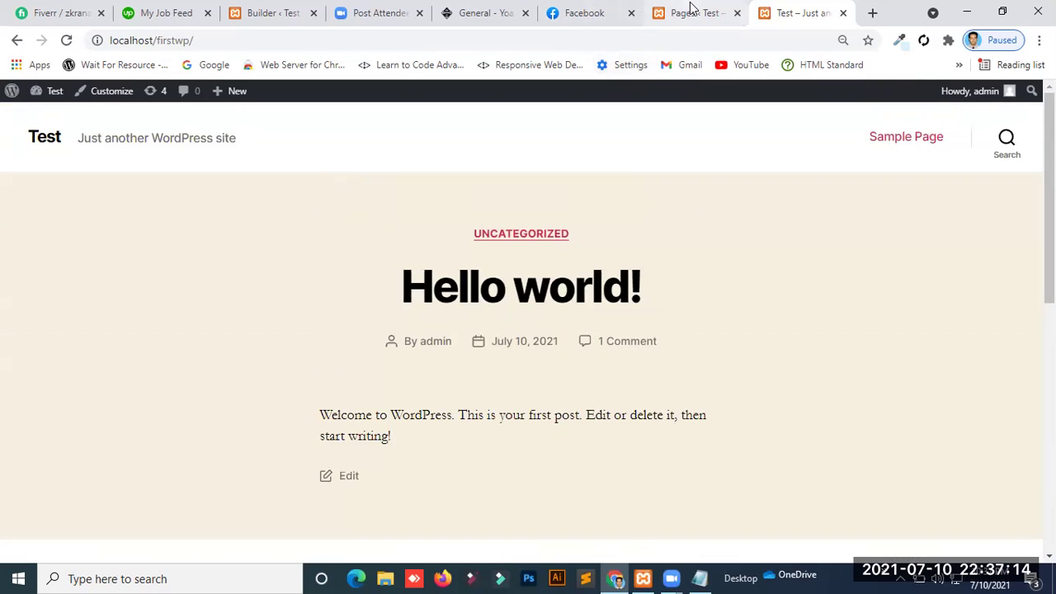
Step: In the Reading settings, switch the homepage display to a static page and check which pages are offered as homepage
click(688, 12)
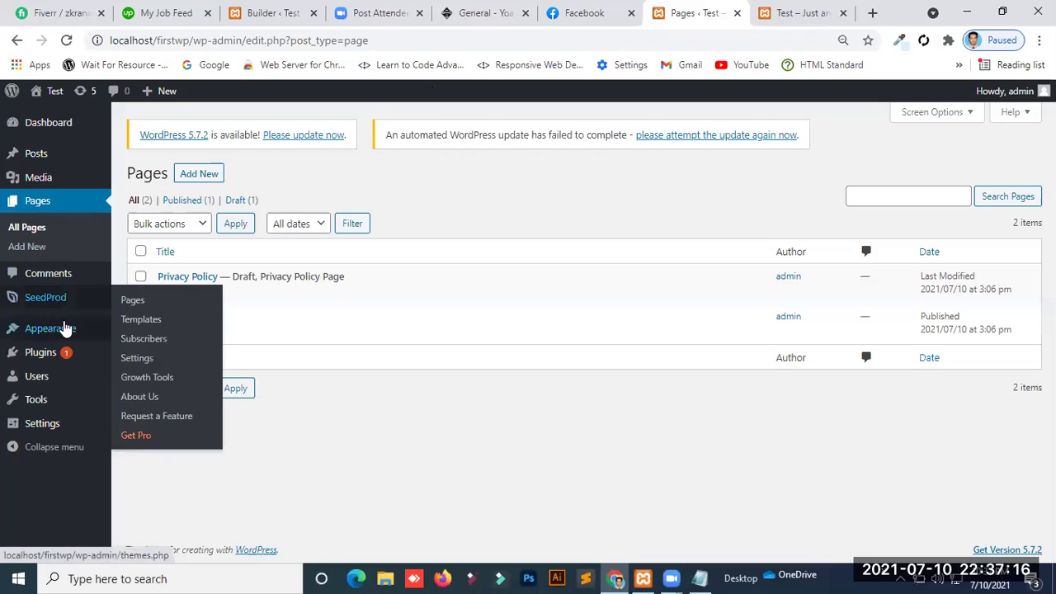
mouse_move(69, 371)
mouse_move(79, 422)
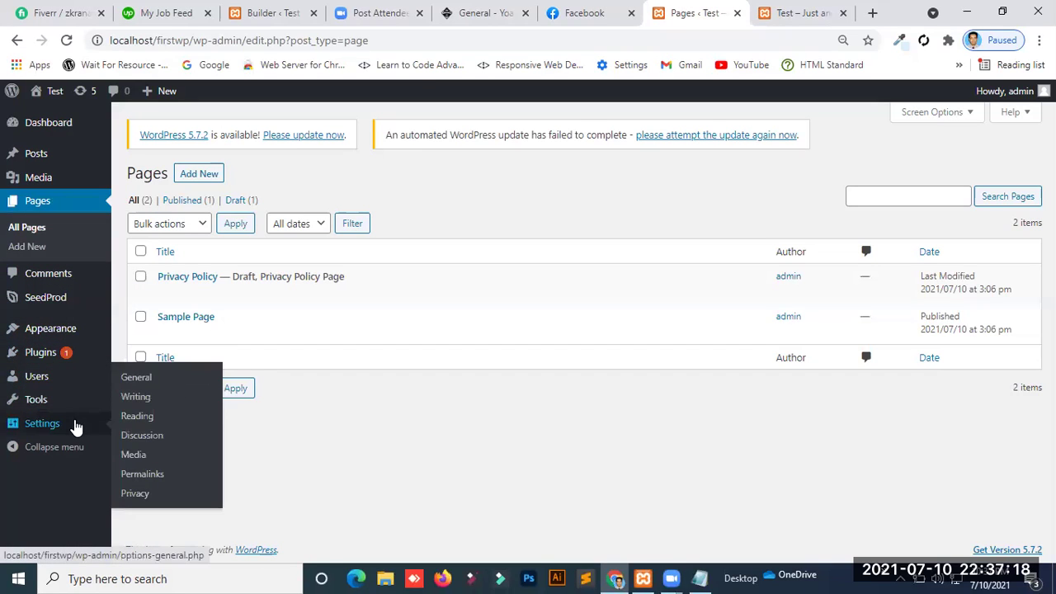
click(137, 418)
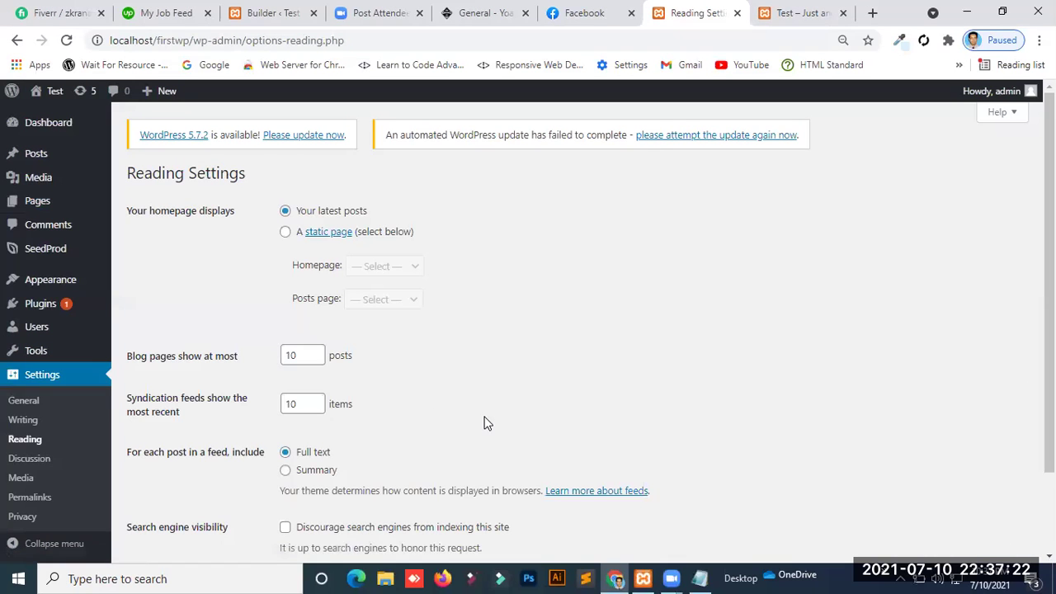
click(285, 234)
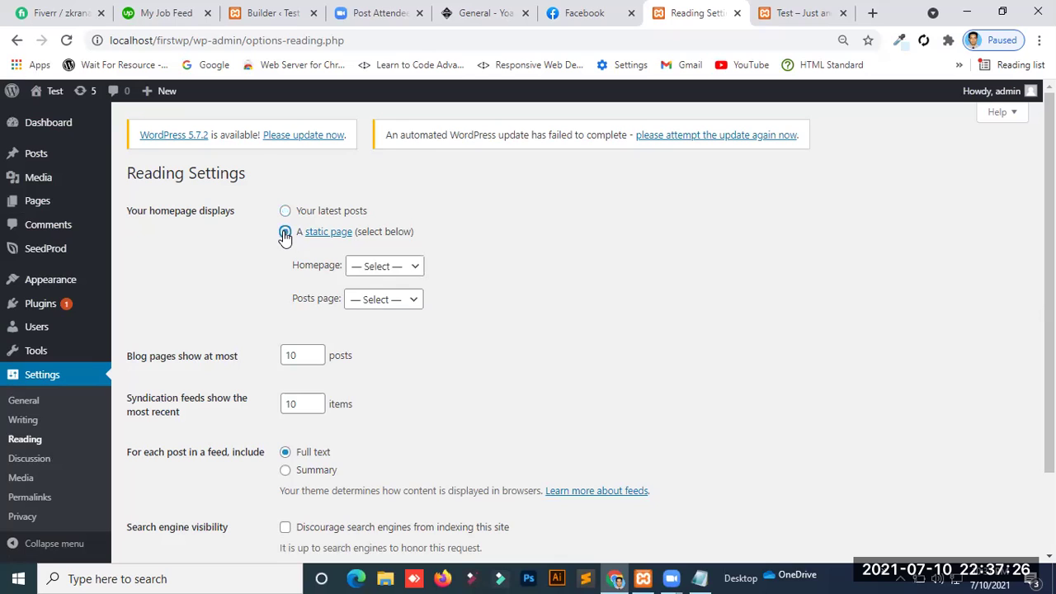
click(413, 267)
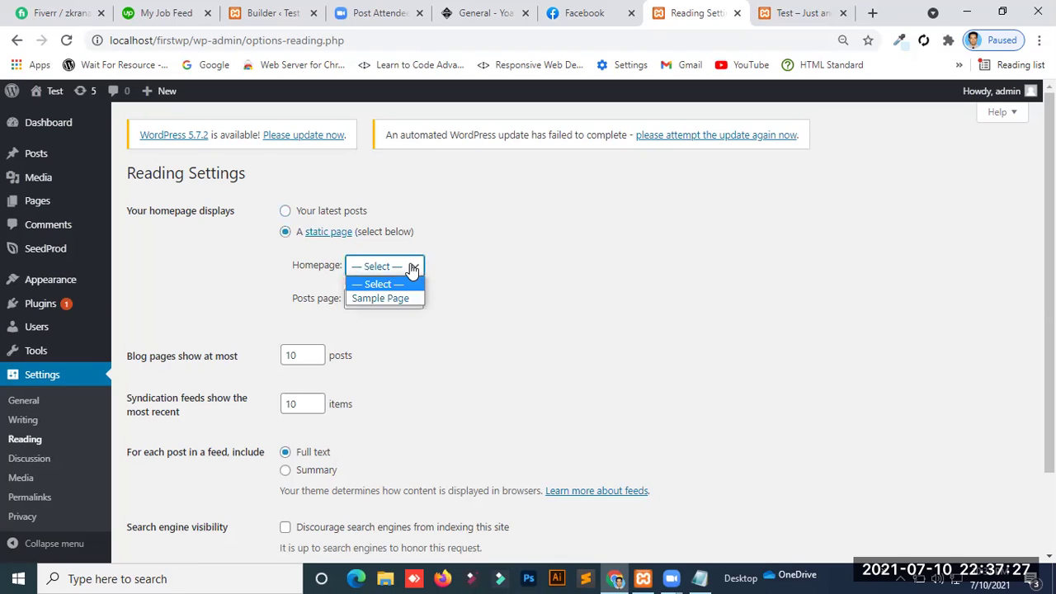
click(484, 274)
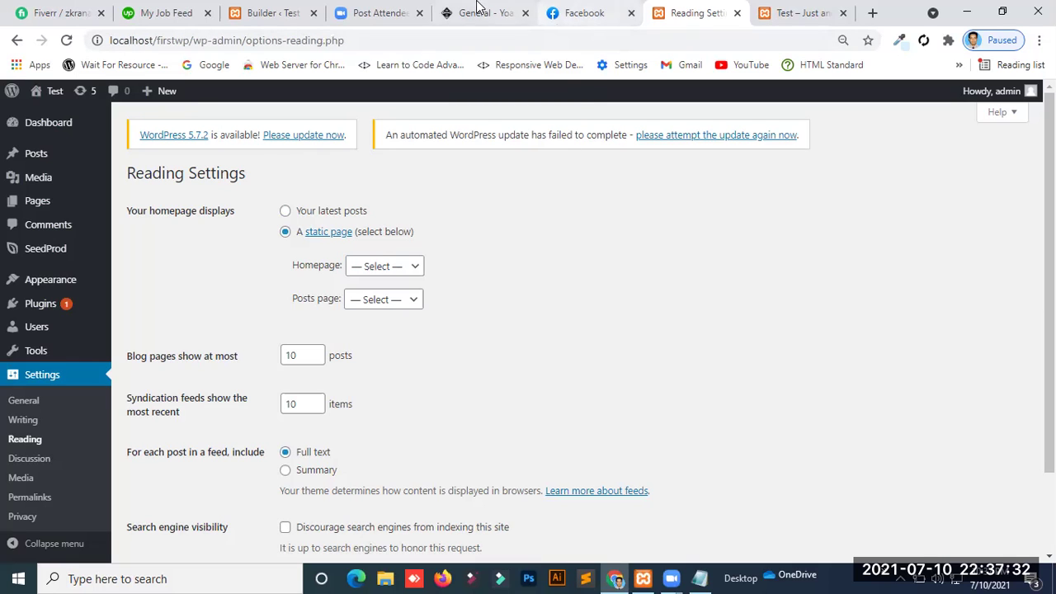
Step: Publish the maintenance page from the SeedProd builder and view the live page
click(297, 13)
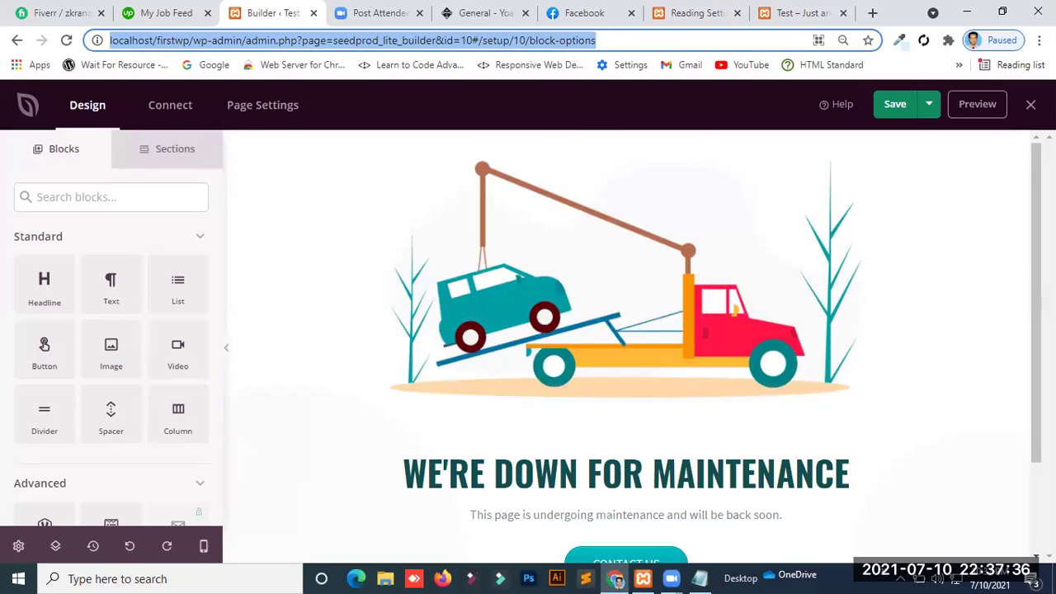
click(930, 105)
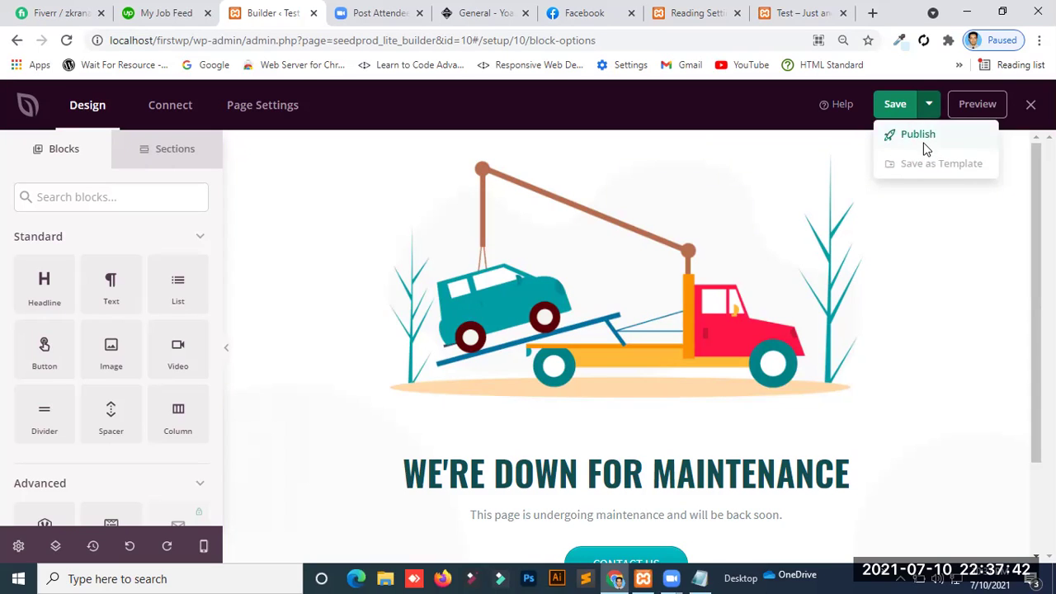
click(924, 147)
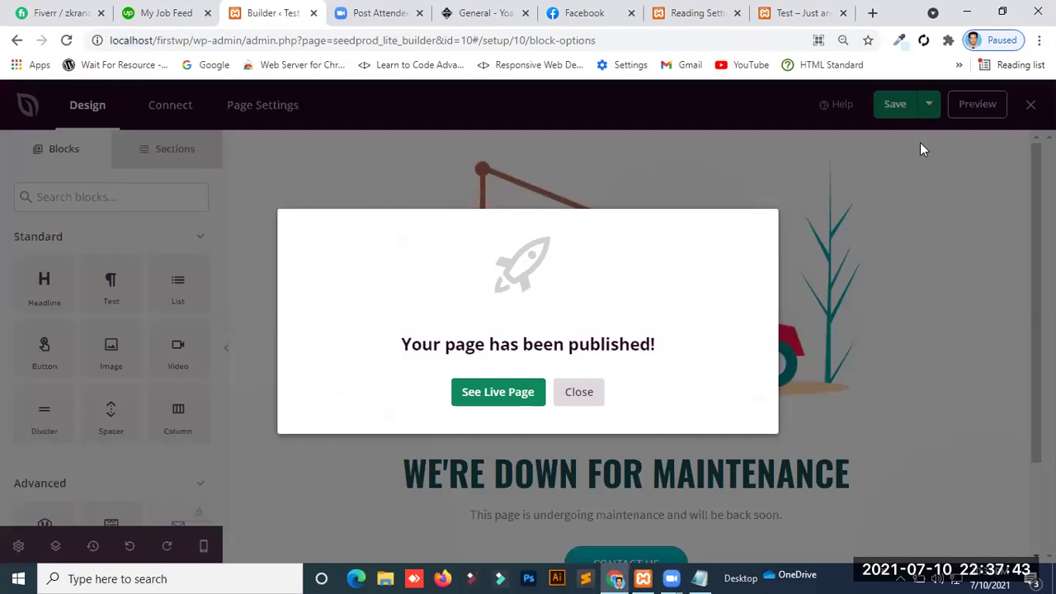
click(521, 399)
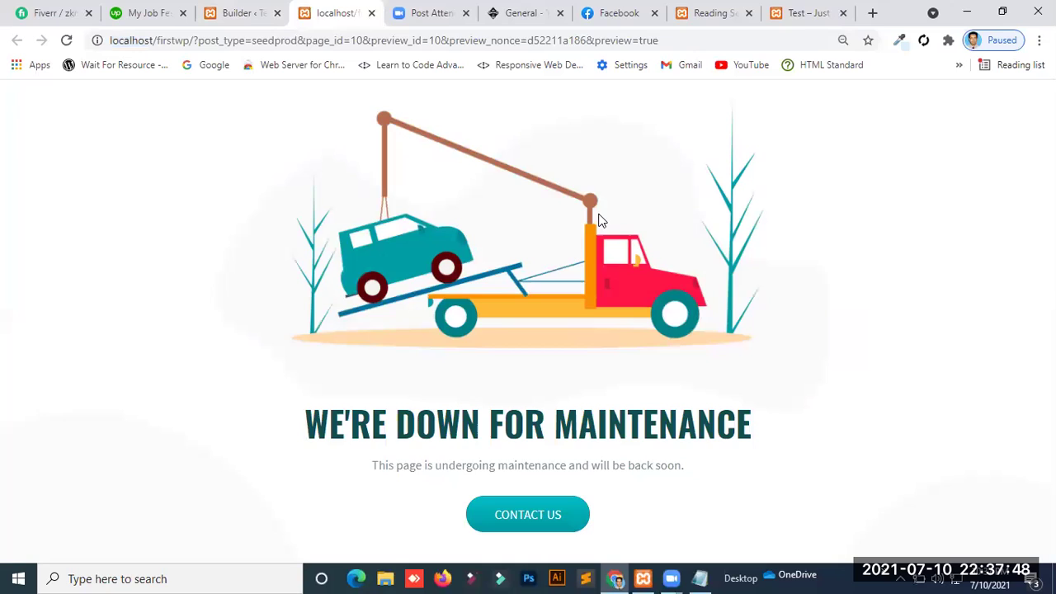
Step: Reload the site's front page at localhost/firstwp/ to check it after publishing
click(804, 13)
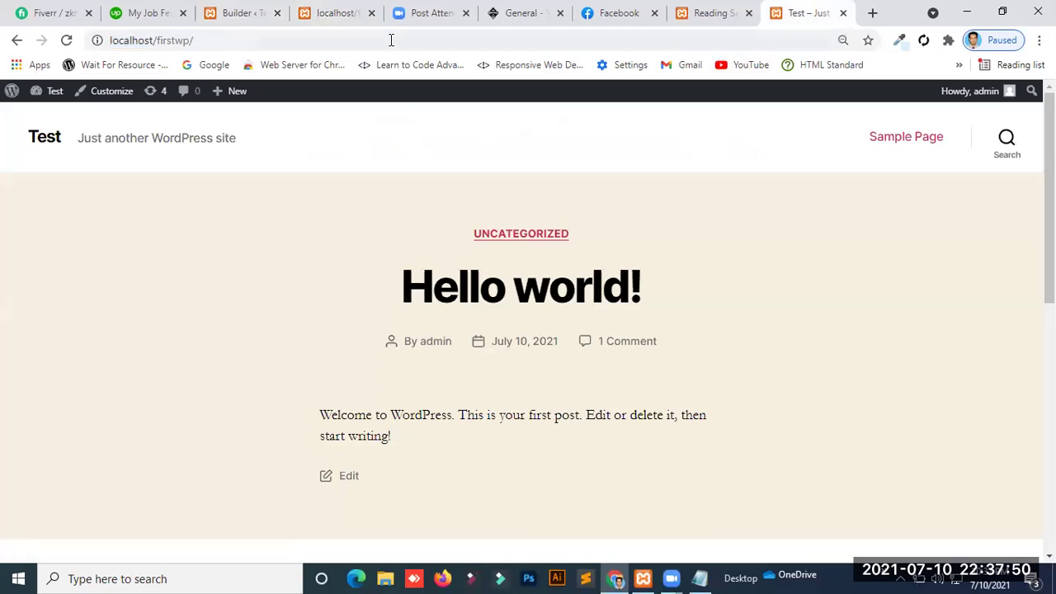
click(391, 40)
key(Return)
Step: Reload the Reading settings and recheck the pages offered for a static homepage
click(696, 12)
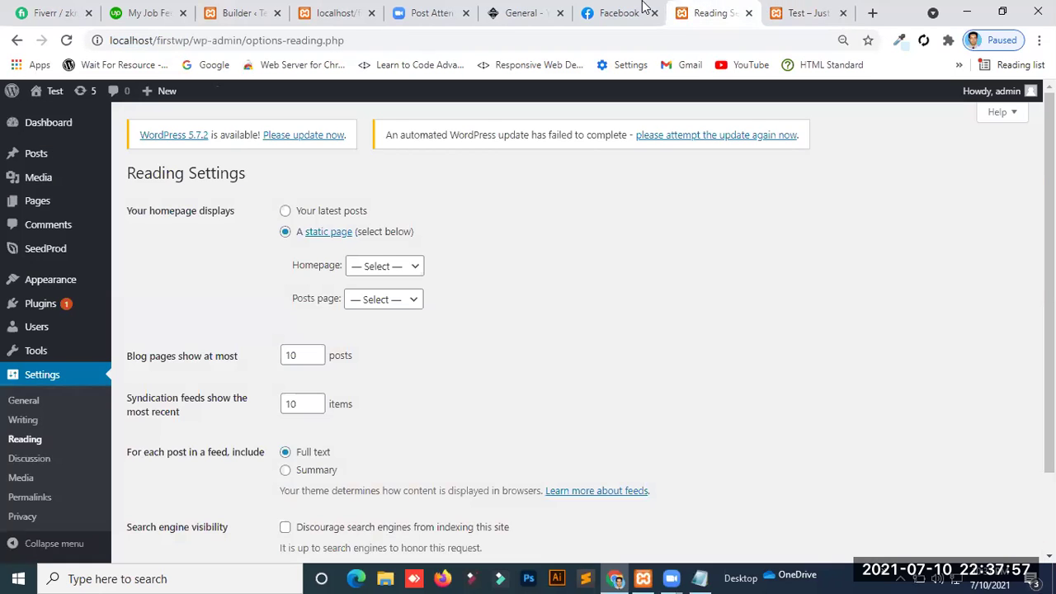
click(66, 40)
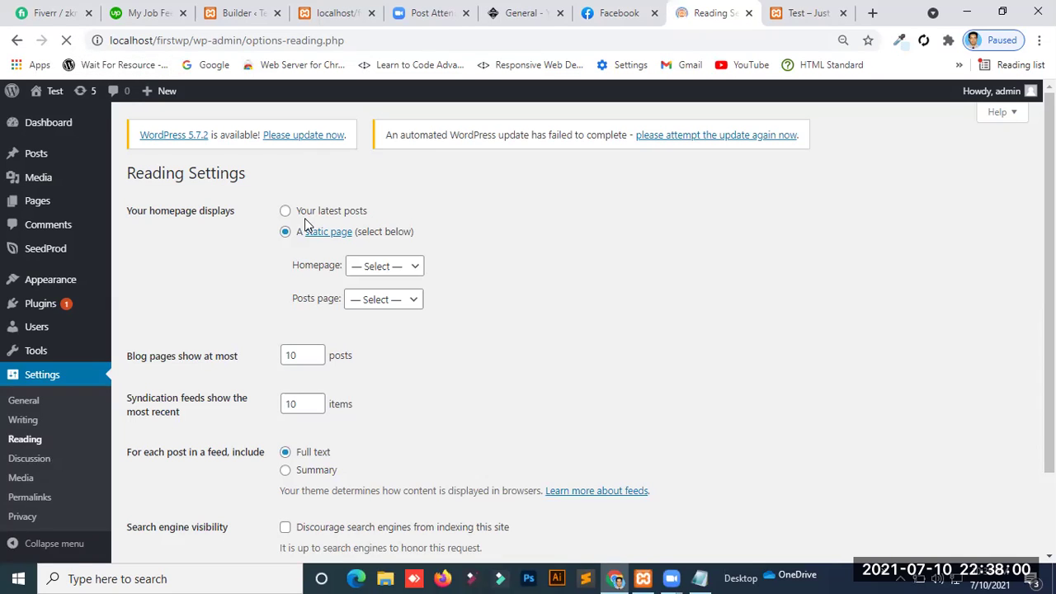
click(298, 235)
click(376, 267)
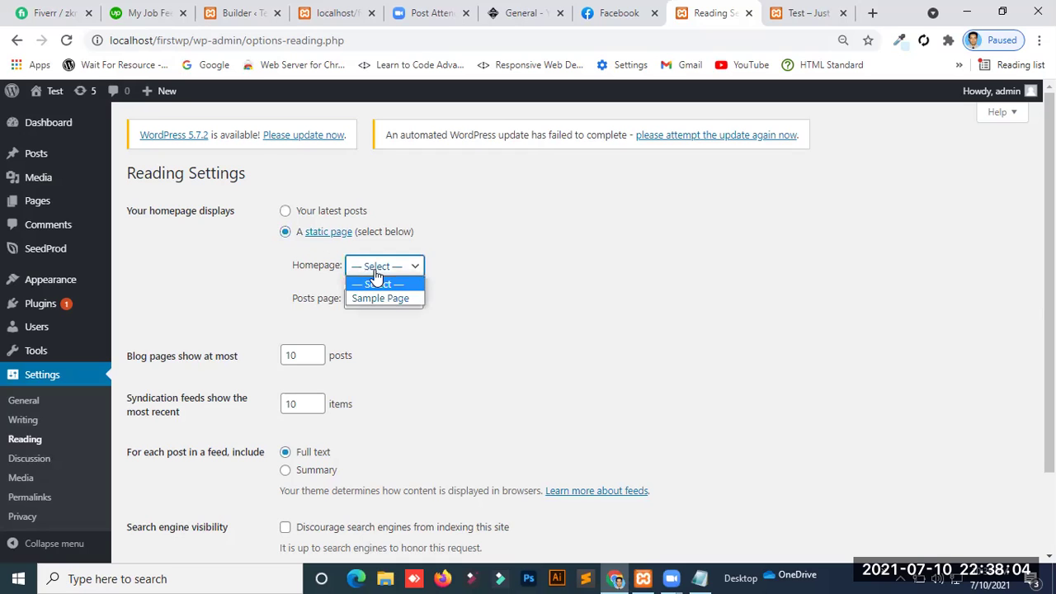
Step: View the live maintenance page again from the builder and close the publish dialog
click(239, 12)
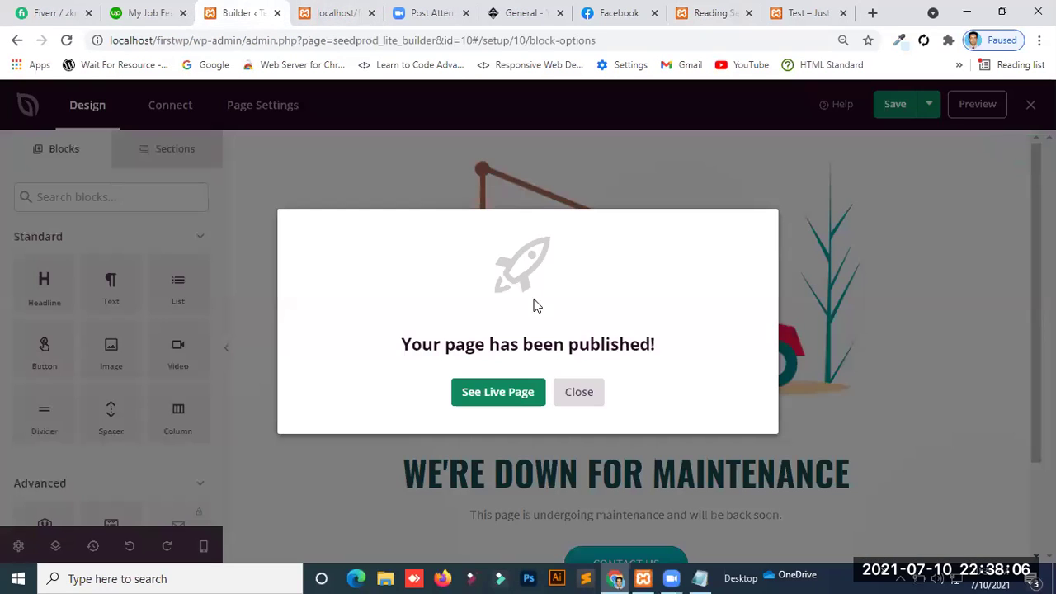
click(519, 402)
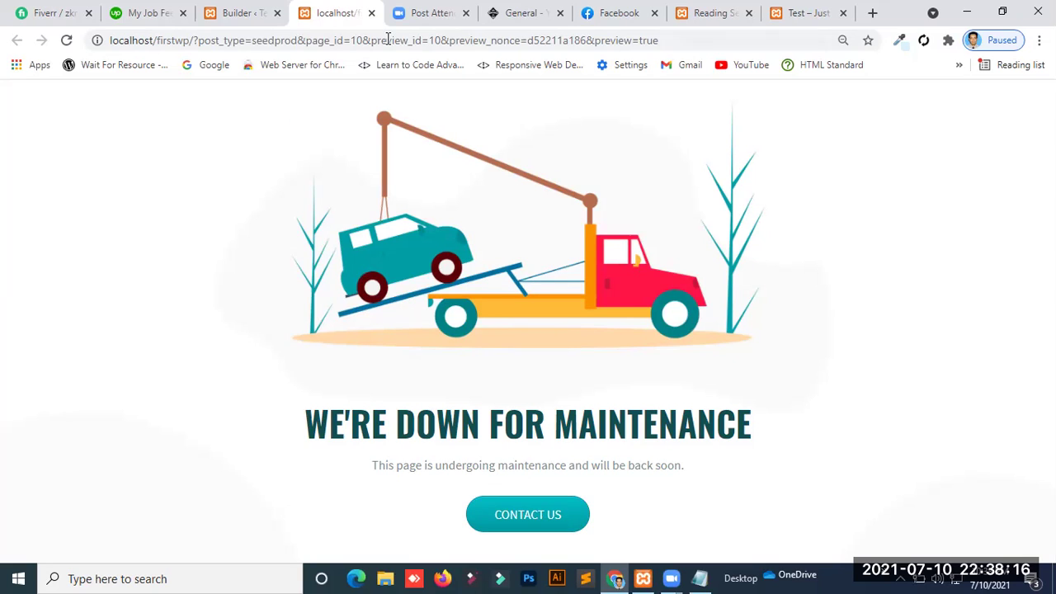
click(247, 12)
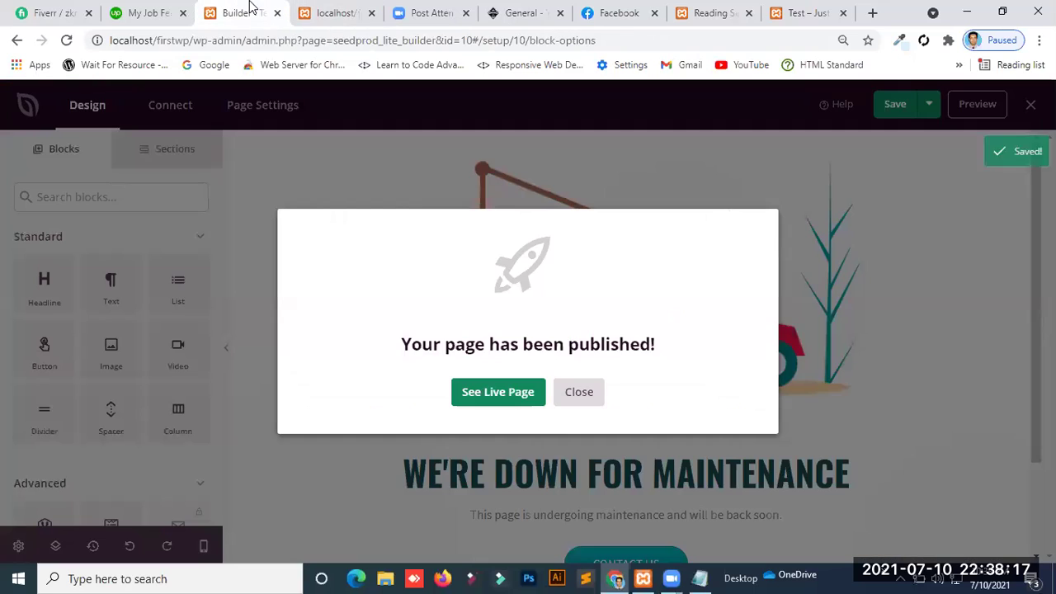
click(589, 404)
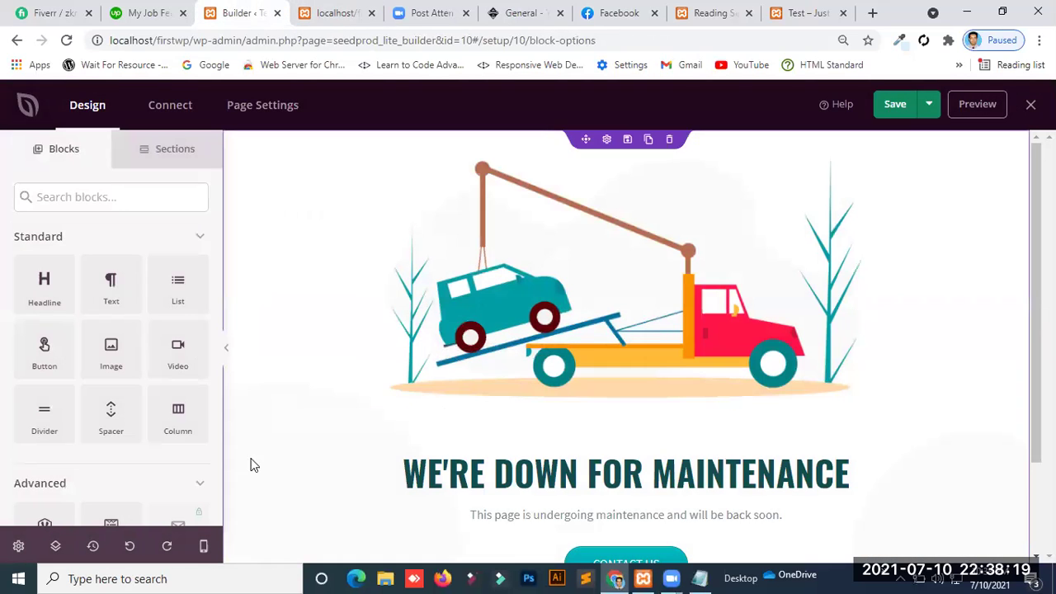
Step: Look over the builder's Global Settings and additional save options, and go back to the block options
click(19, 546)
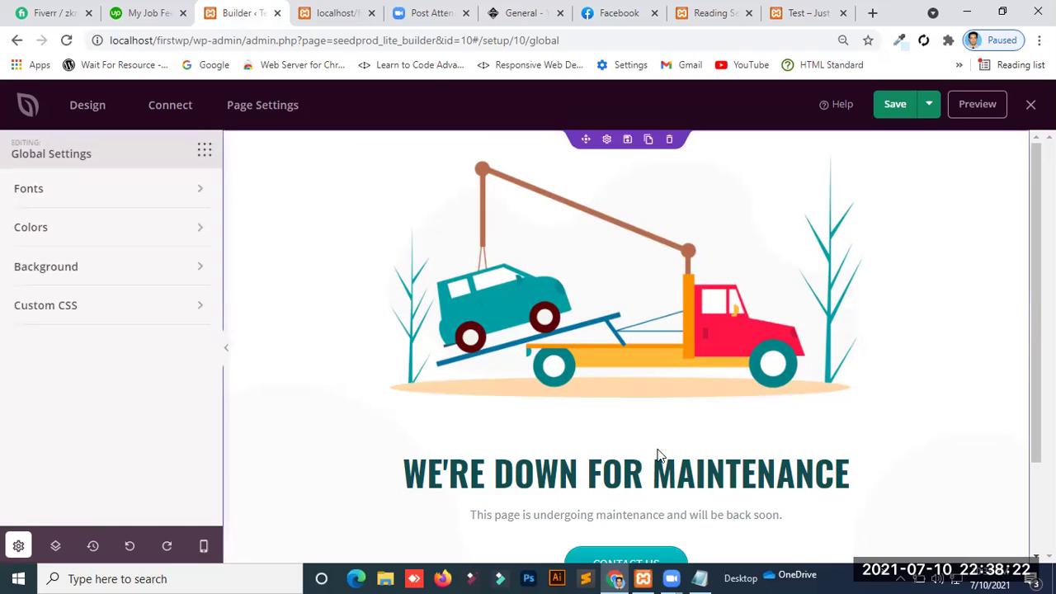
click(930, 111)
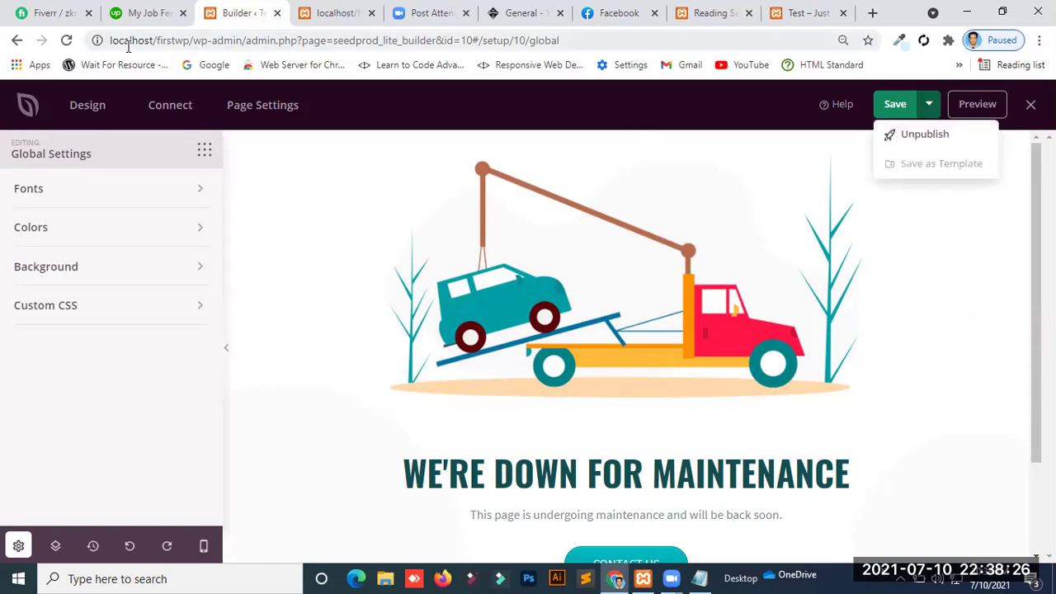
click(17, 41)
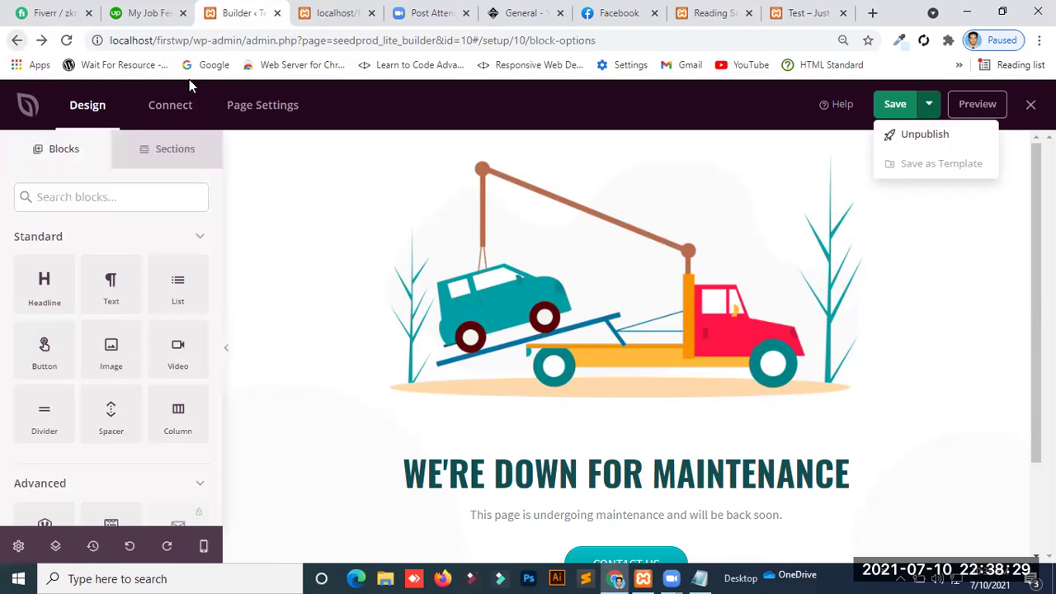
Step: Check the WordPress pages list for the maintenance page and open the SeedProd pages overview
click(709, 12)
click(39, 200)
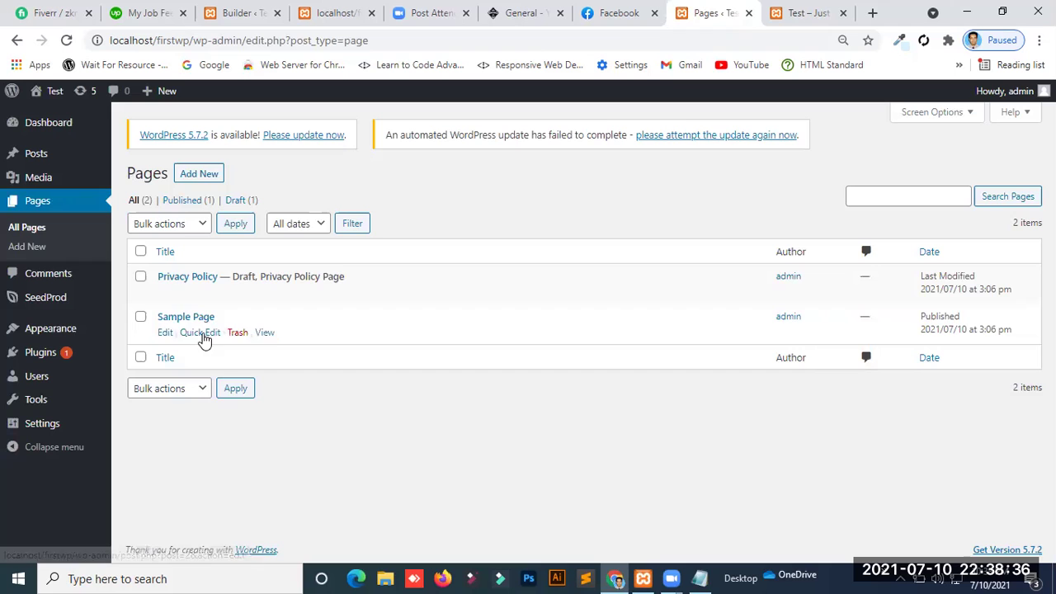
click(91, 305)
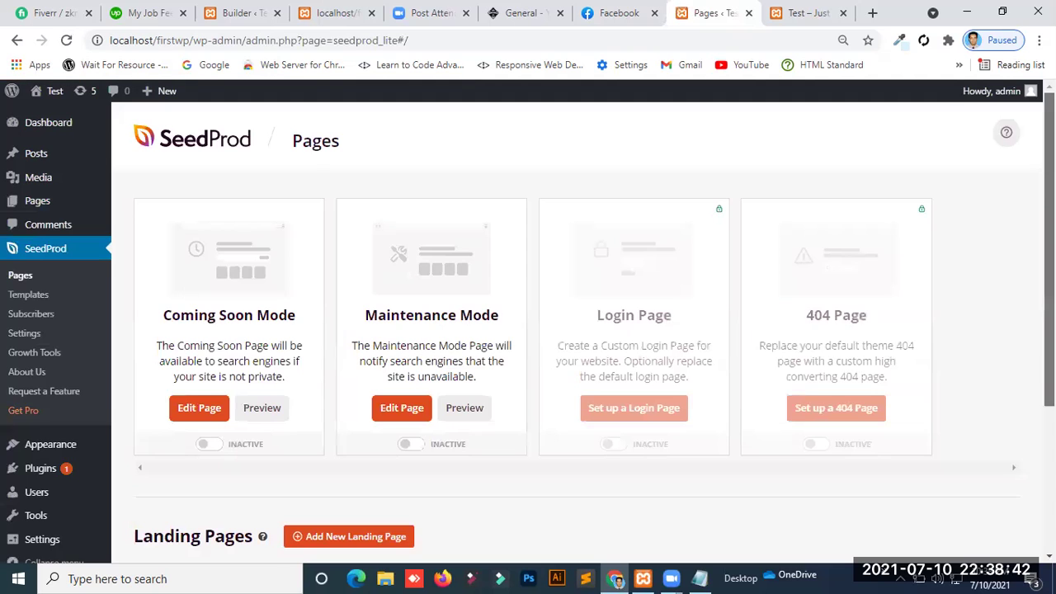
Step: Check the landing pages list in the SeedProd overview and open the Maintenance Mode page for editing
scroll(397, 375, down, 3)
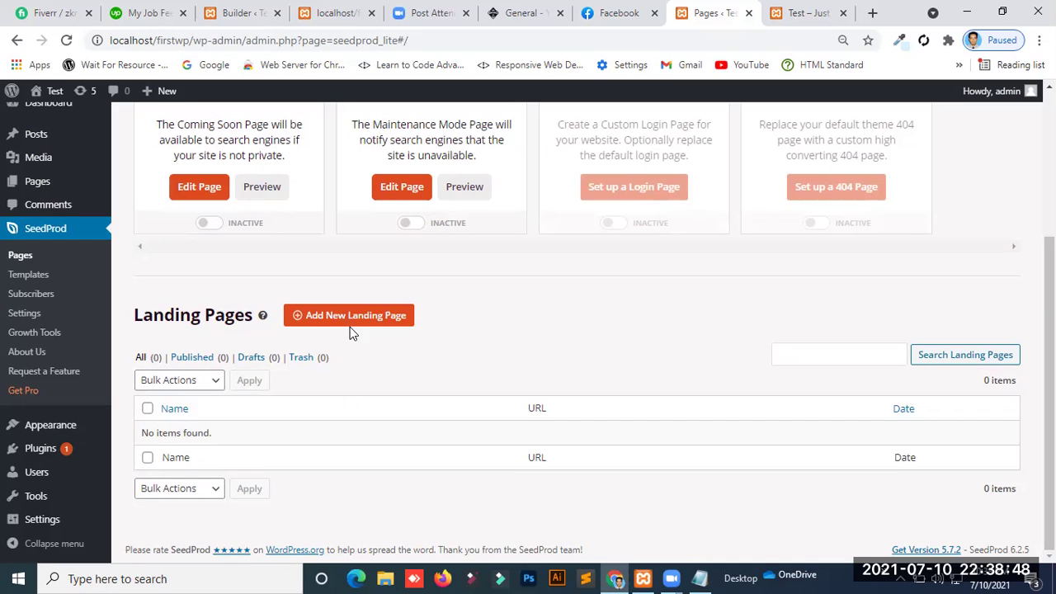
scroll(577, 330, up, 3)
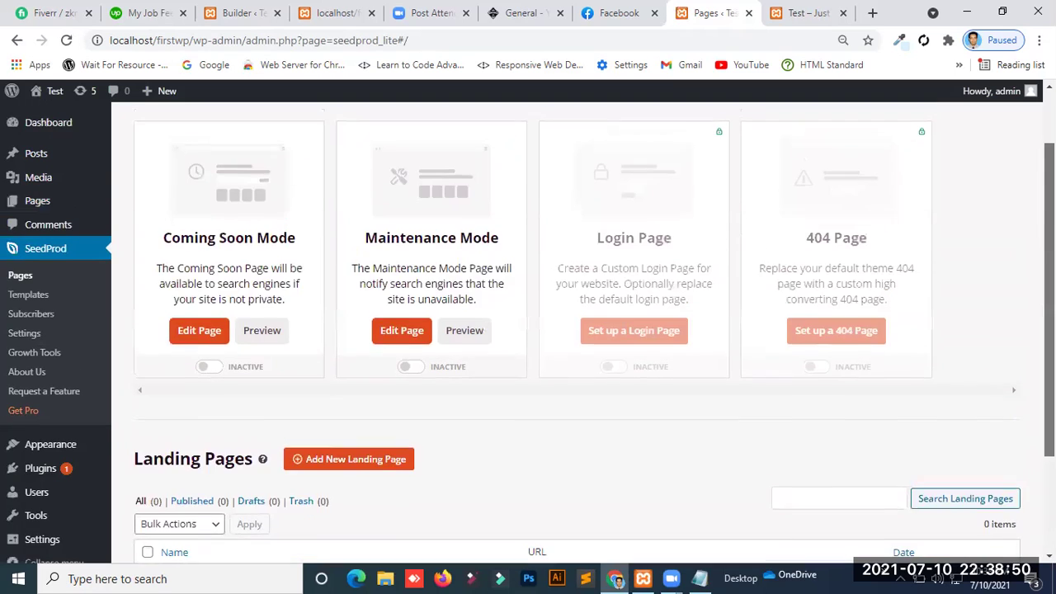
scroll(577, 330, down, 1)
scroll(867, 193, up, 1)
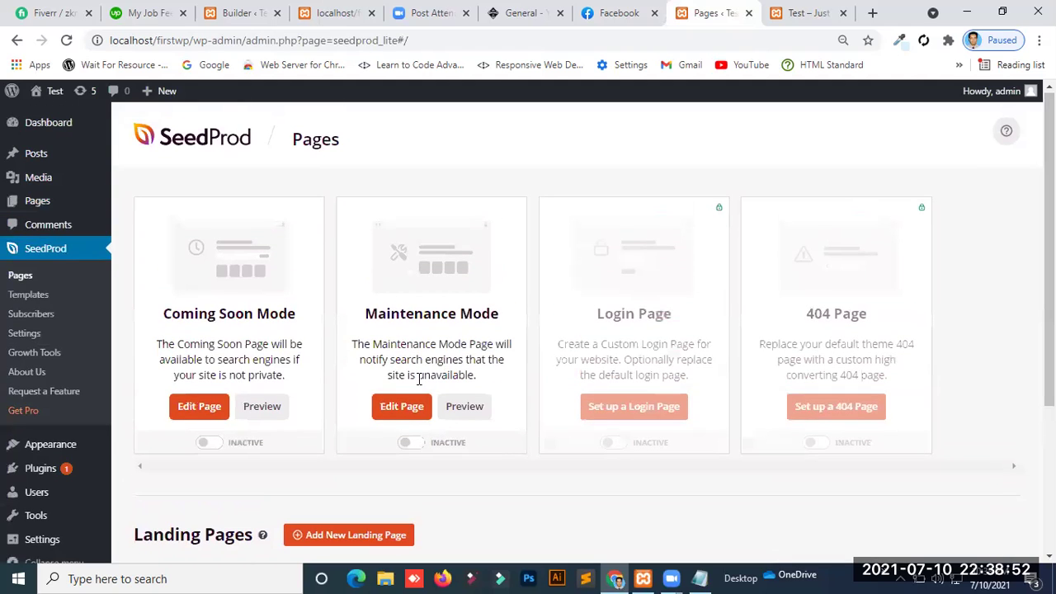
click(387, 408)
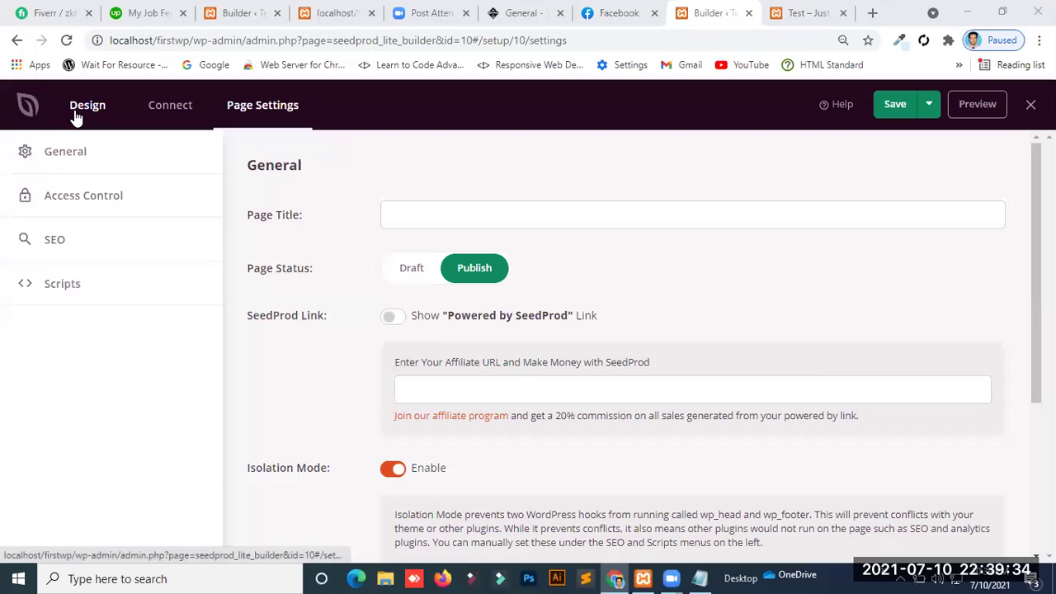
Step: Look over the page's design and email marketing connections, and set its page title to Maintenance Mode
click(76, 115)
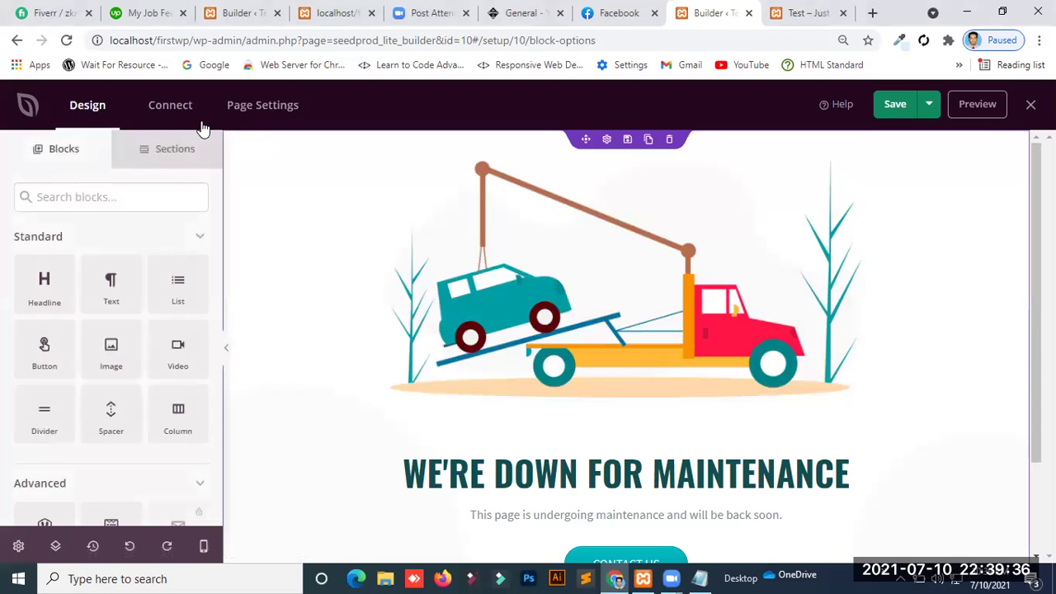
click(162, 107)
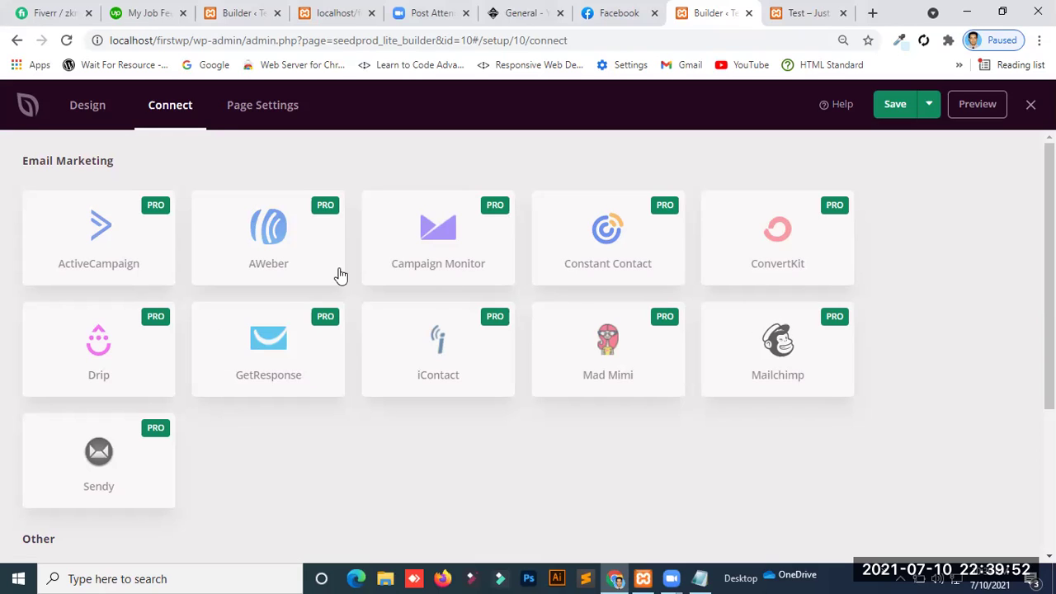
click(261, 125)
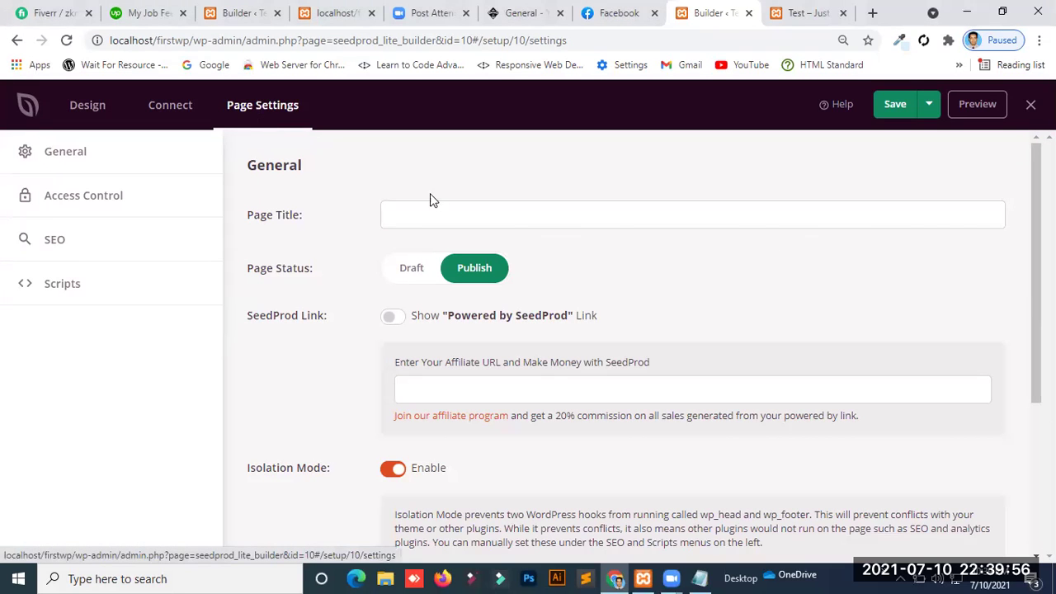
click(421, 216)
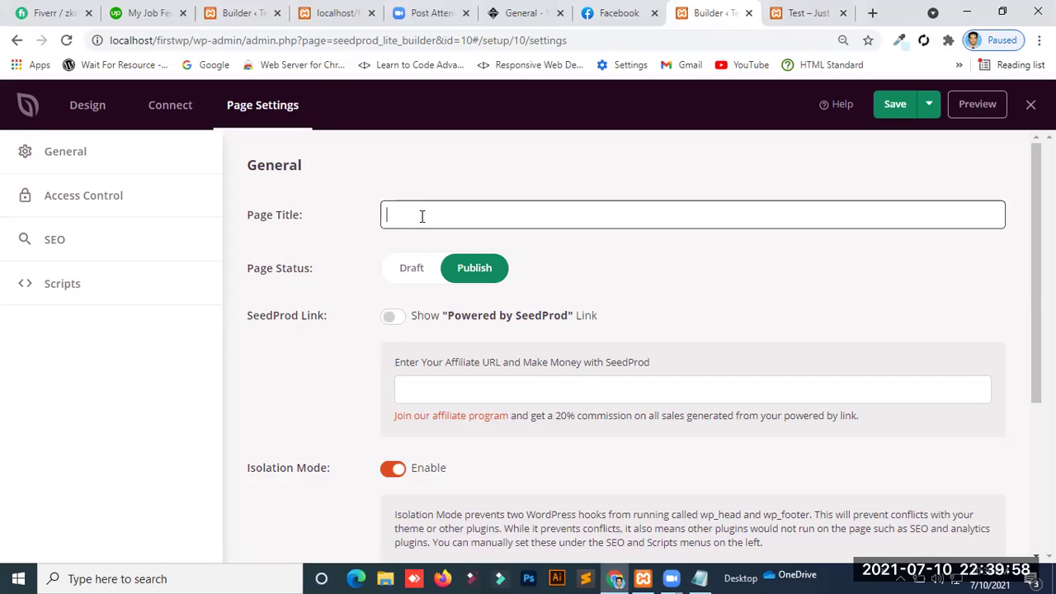
text(Maintenance Mode)
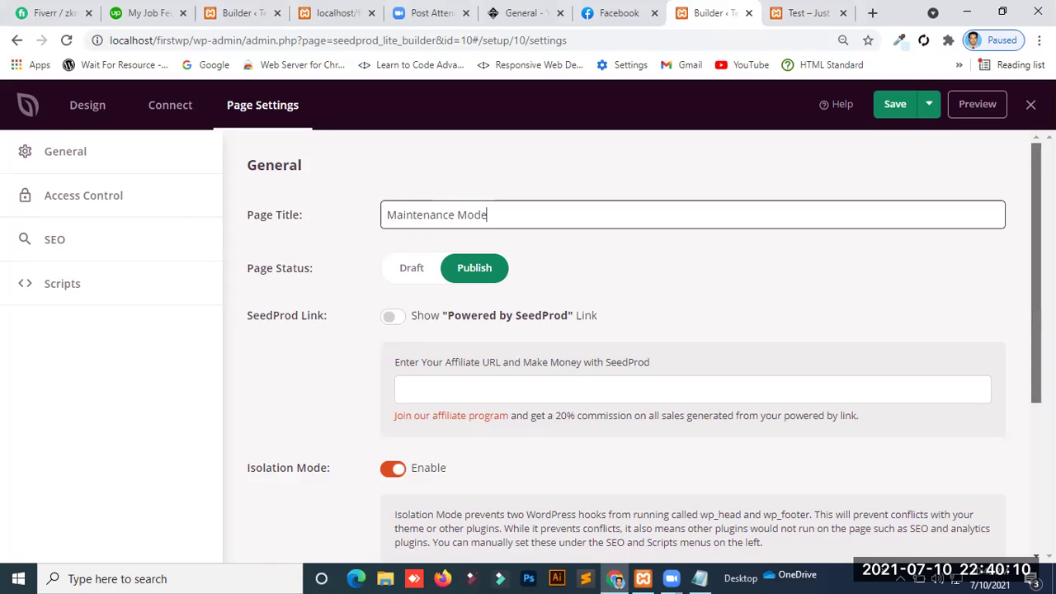
Step: Try the Powered by SeedProd link option and review the isolation, redirect and template settings of the page
scroll(669, 216, down, 1)
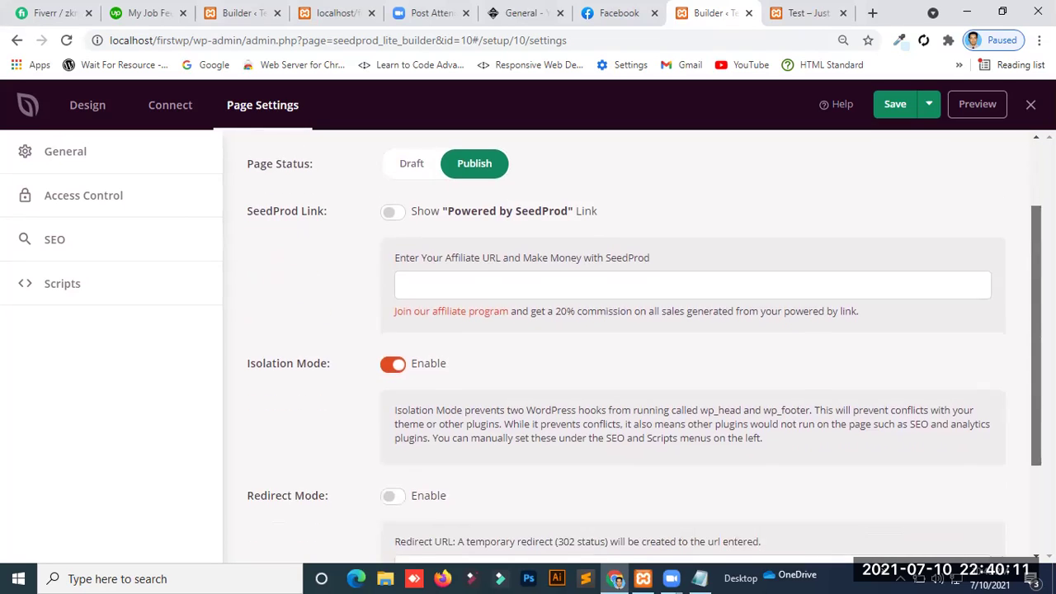
click(393, 212)
click(395, 213)
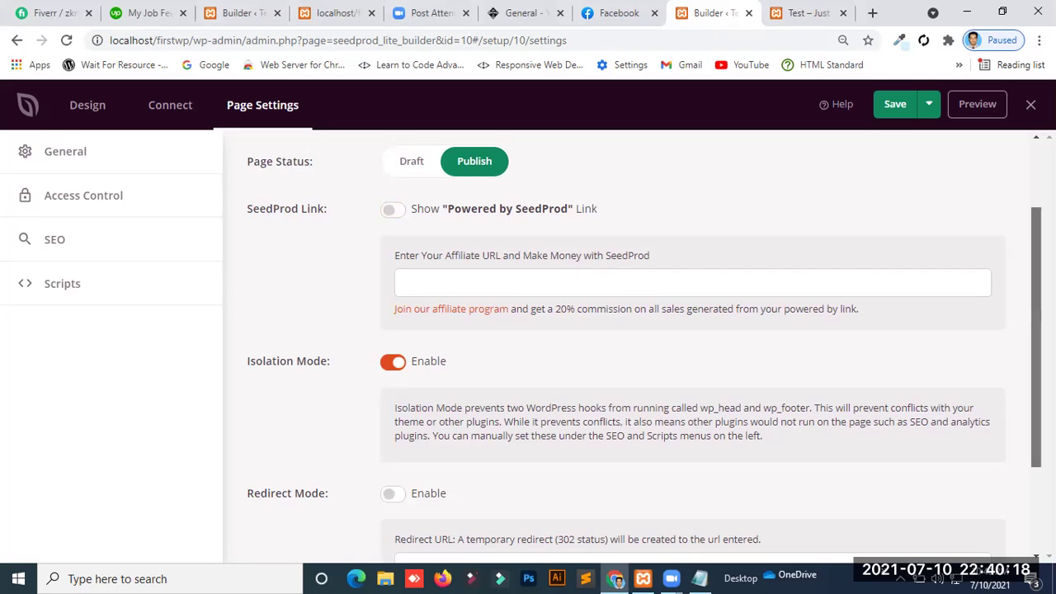
scroll(627, 347, down, 2)
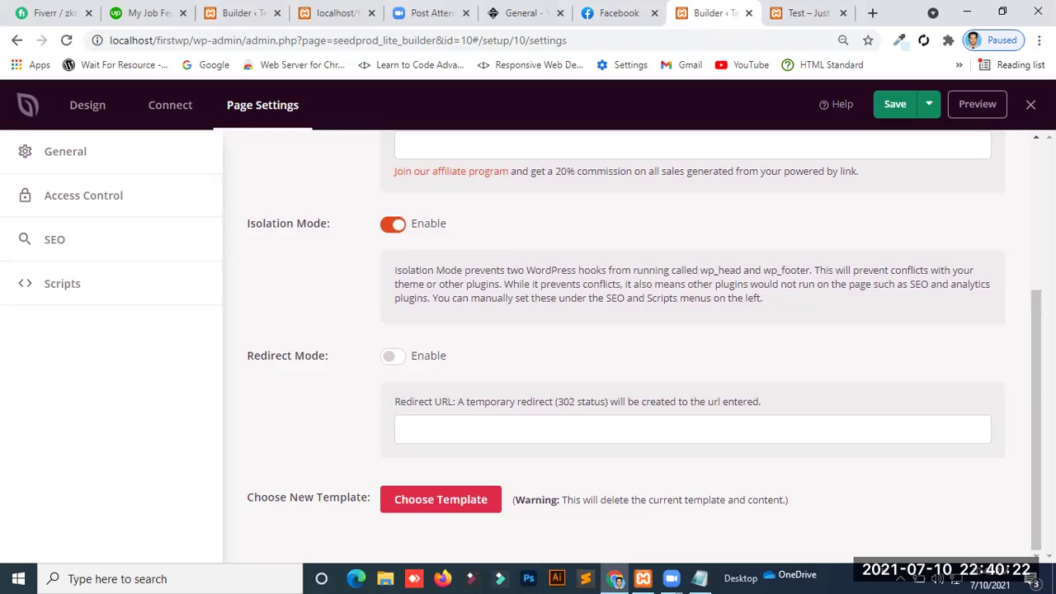
scroll(1035, 420, up, 3)
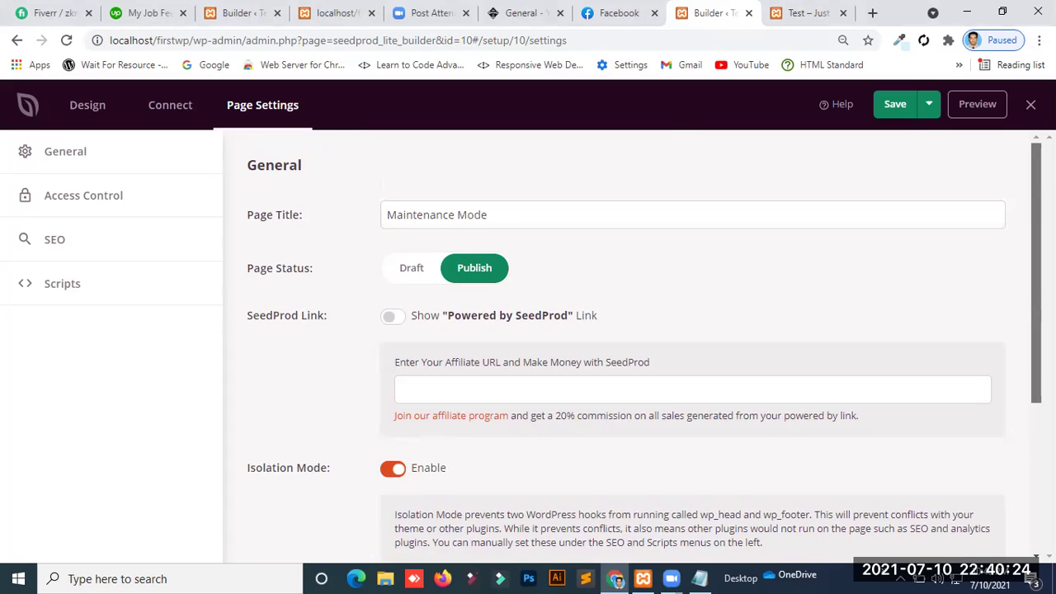
scroll(697, 236, down, 3)
Step: Look over the page's access control and SEO settings, including title, description, favicon and social media thumbnail
click(128, 183)
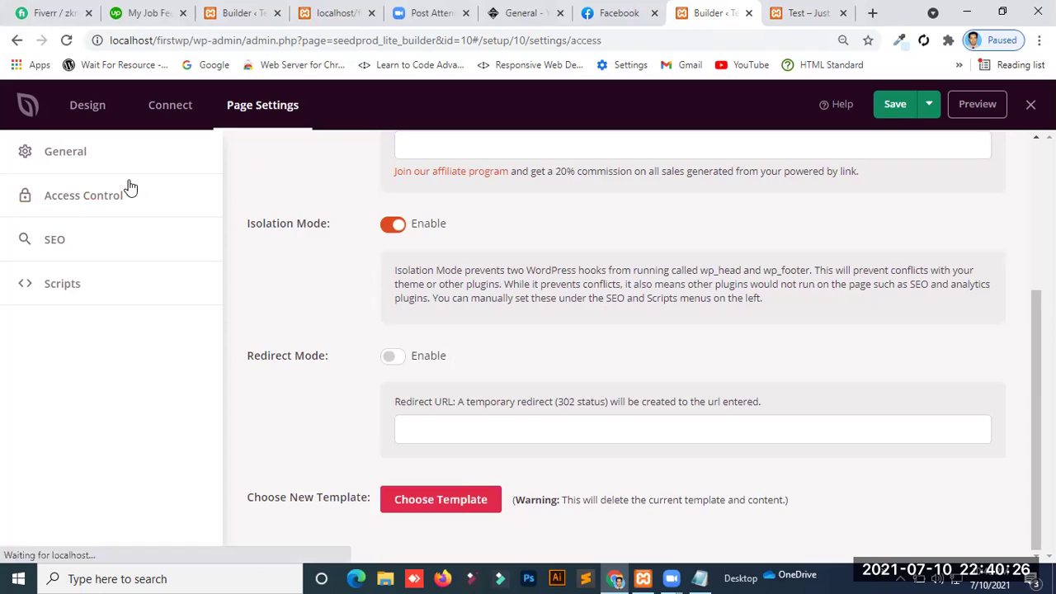
click(102, 251)
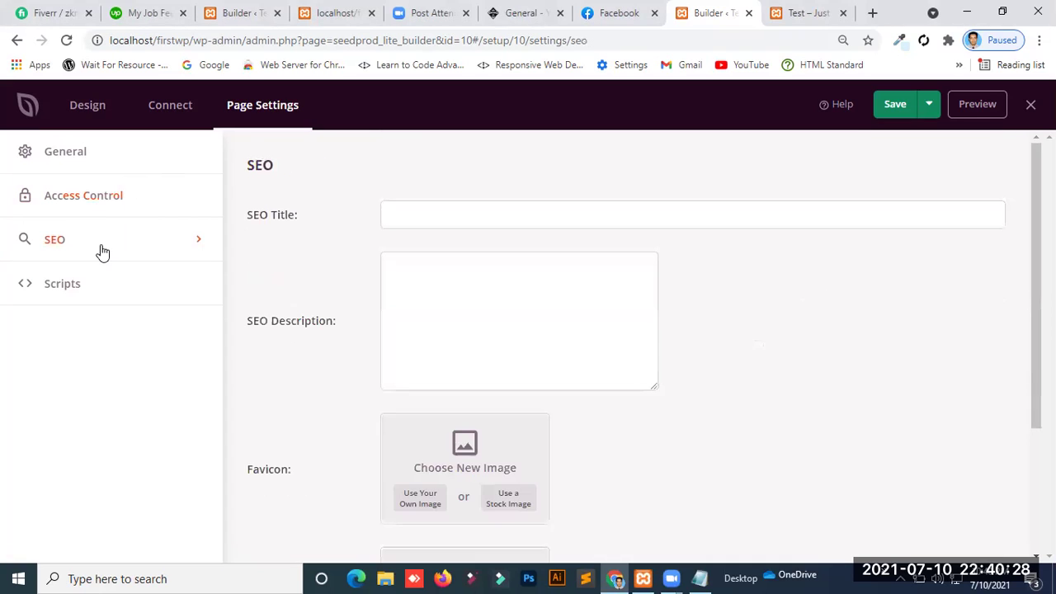
click(455, 222)
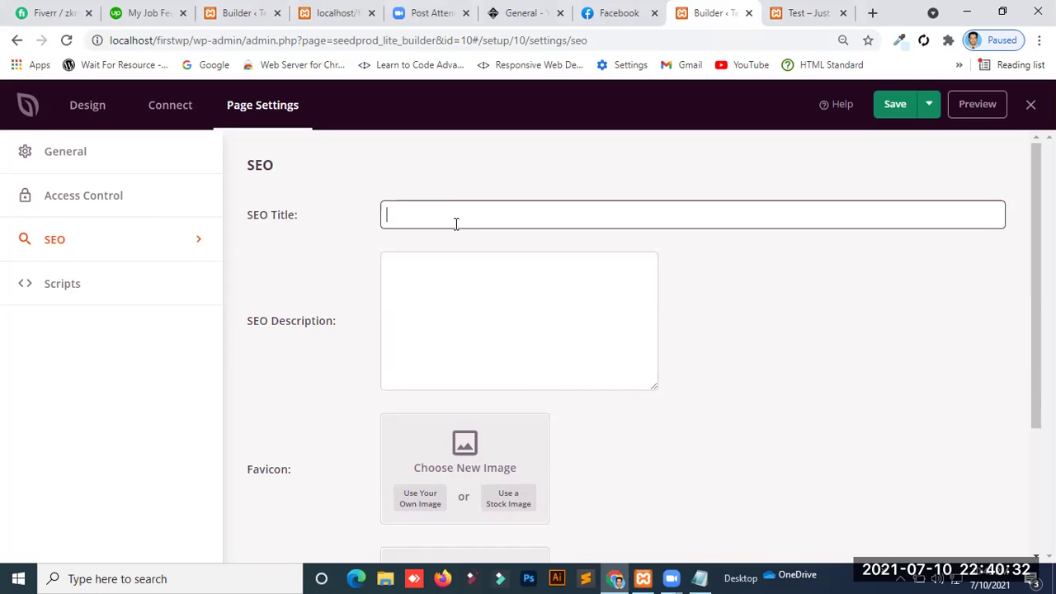
scroll(456, 223, down, 2)
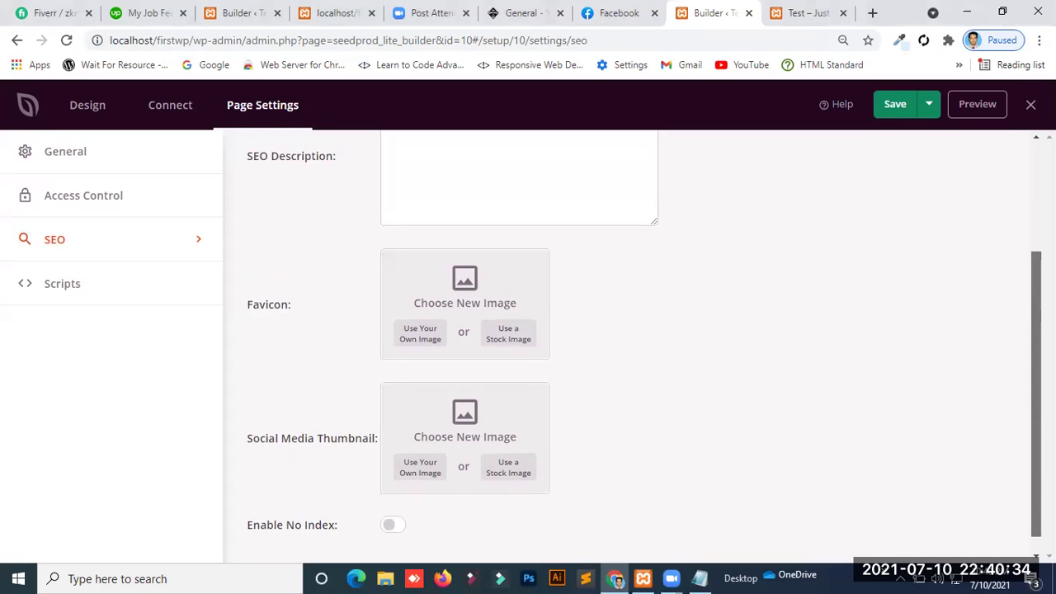
scroll(455, 222, up, 1)
scroll(844, 235, up, 1)
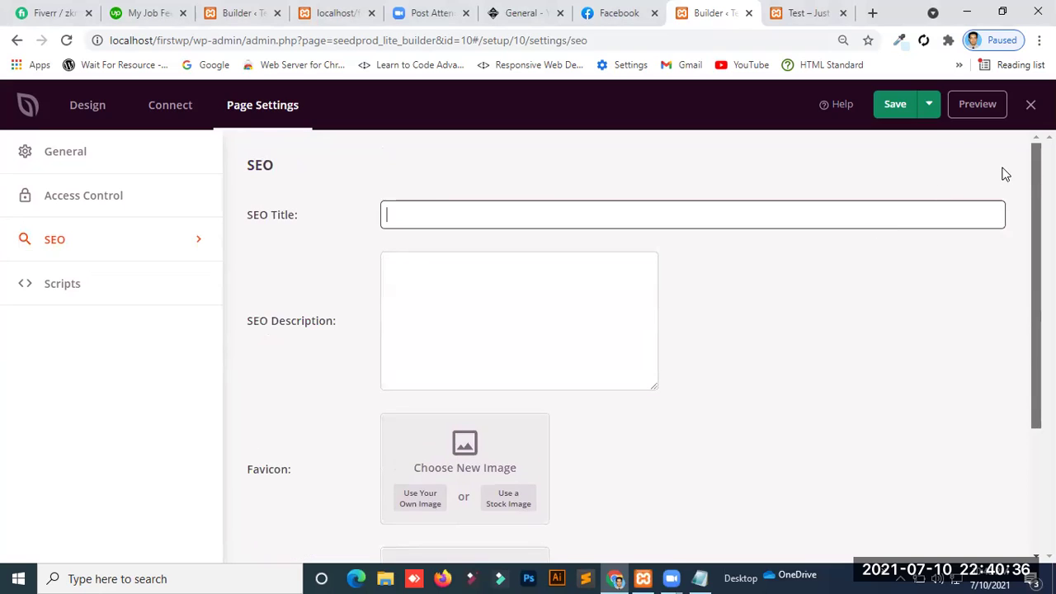
Step: Unpublish the maintenance page and publish it again
click(929, 112)
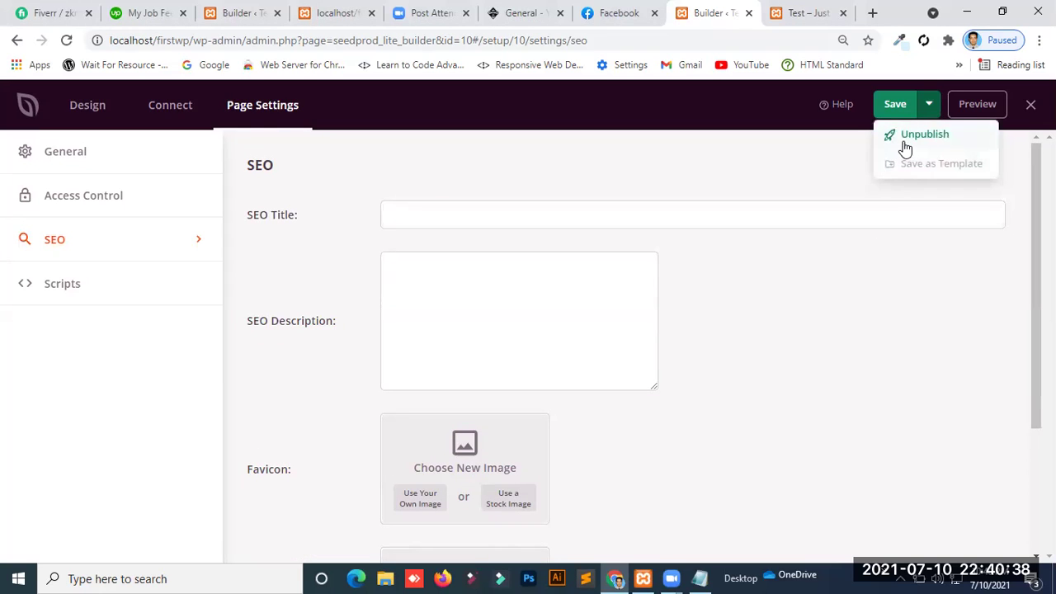
click(905, 145)
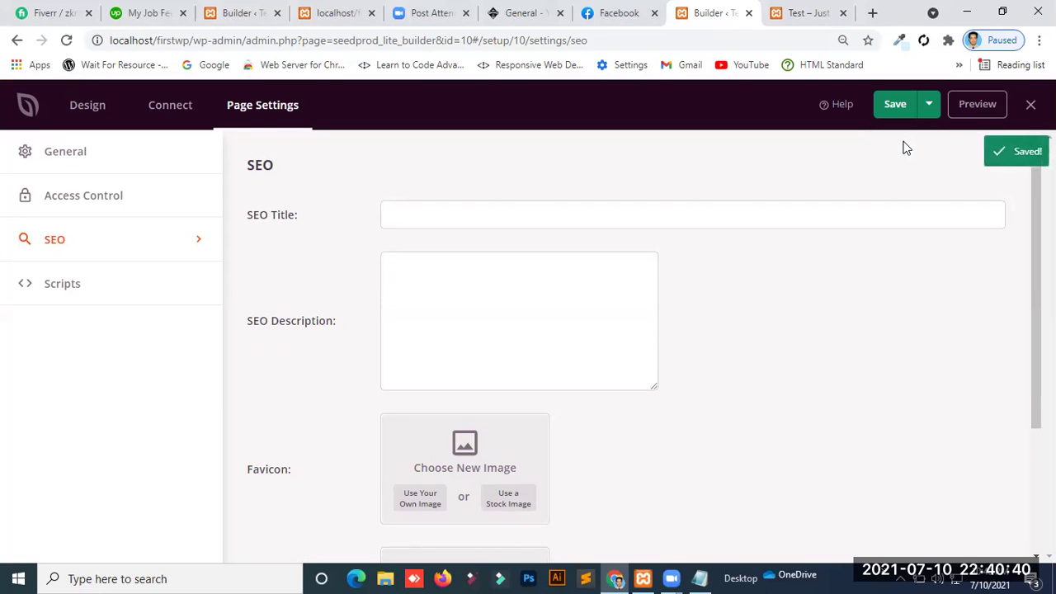
click(928, 114)
click(908, 138)
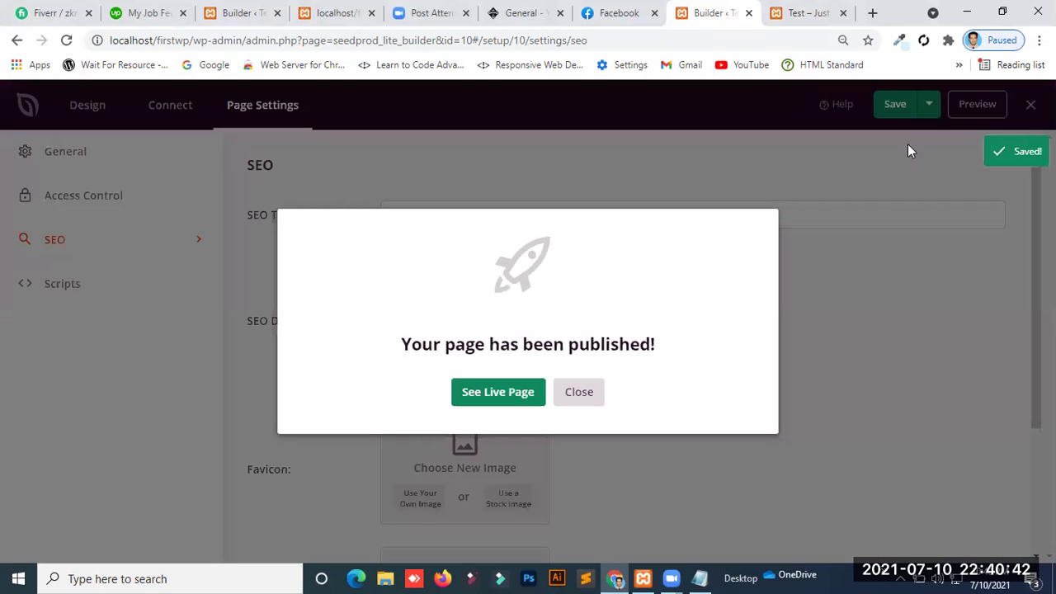
Step: View the live maintenance page and compare it with the earlier preview and the site's front page
click(497, 392)
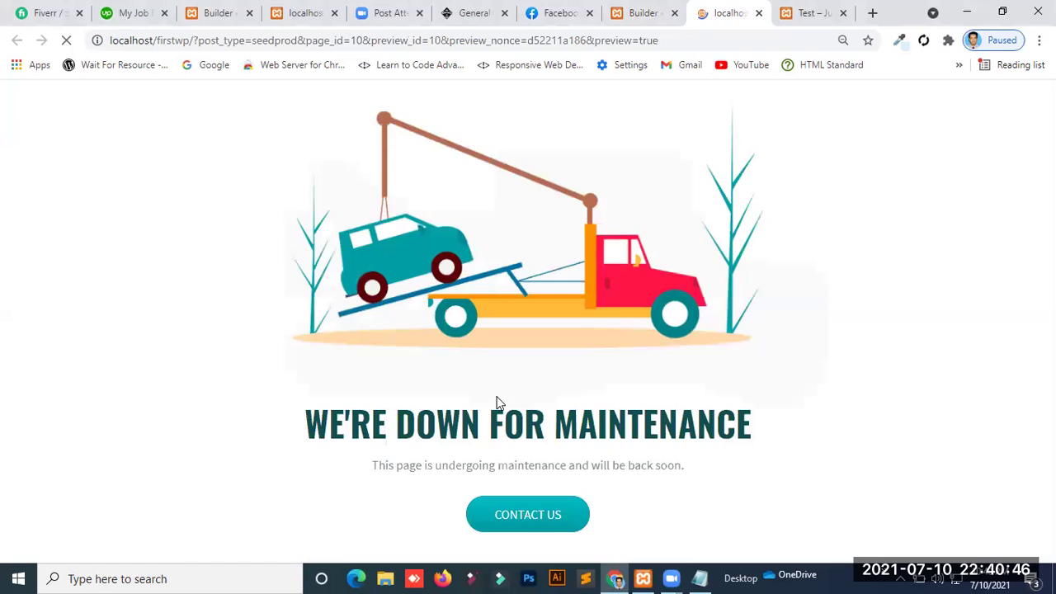
click(223, 11)
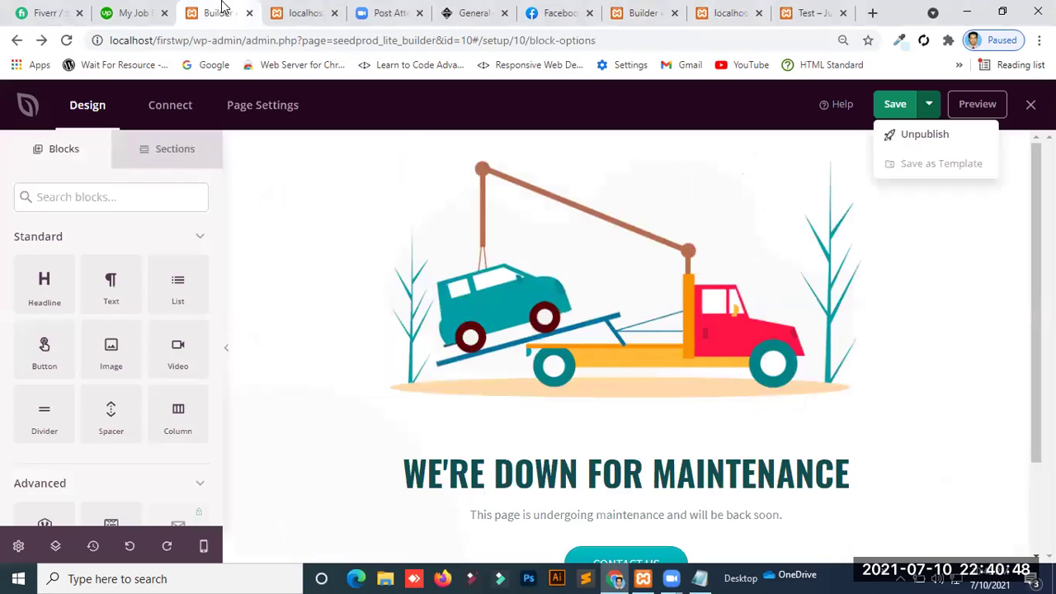
click(320, 8)
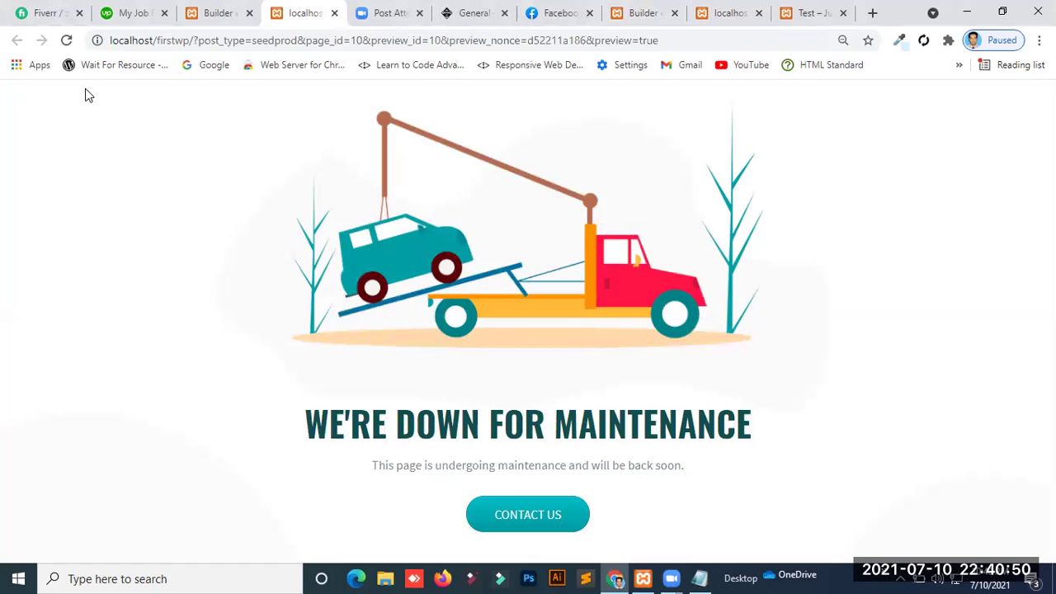
click(650, 11)
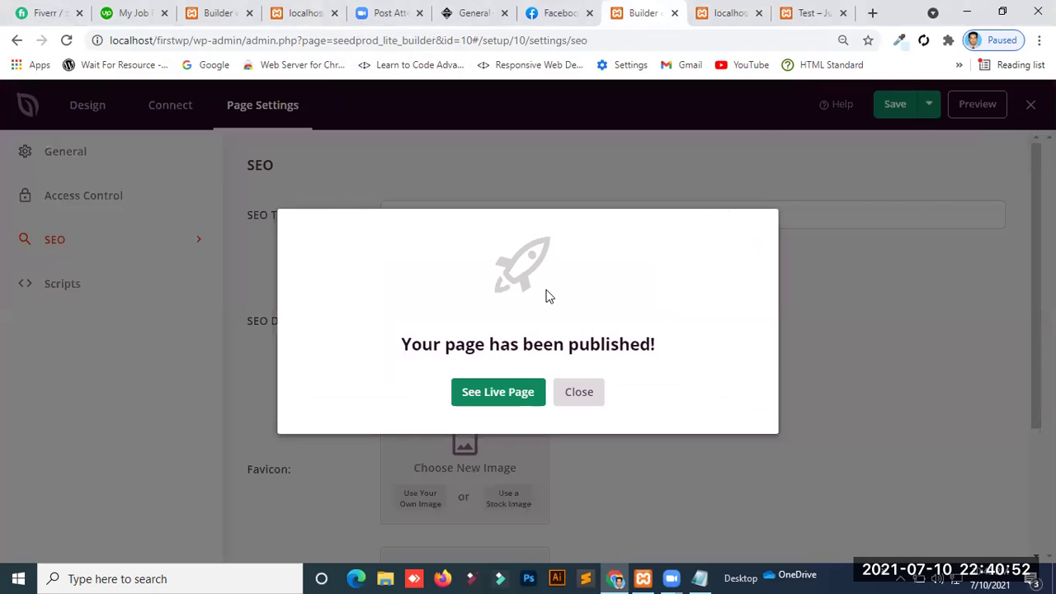
click(722, 22)
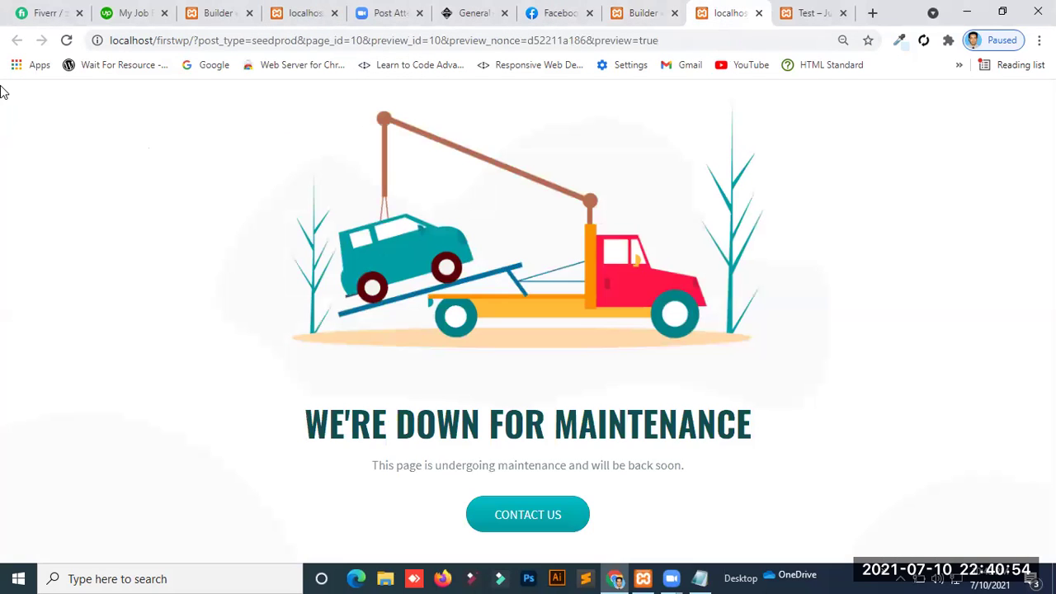
click(801, 13)
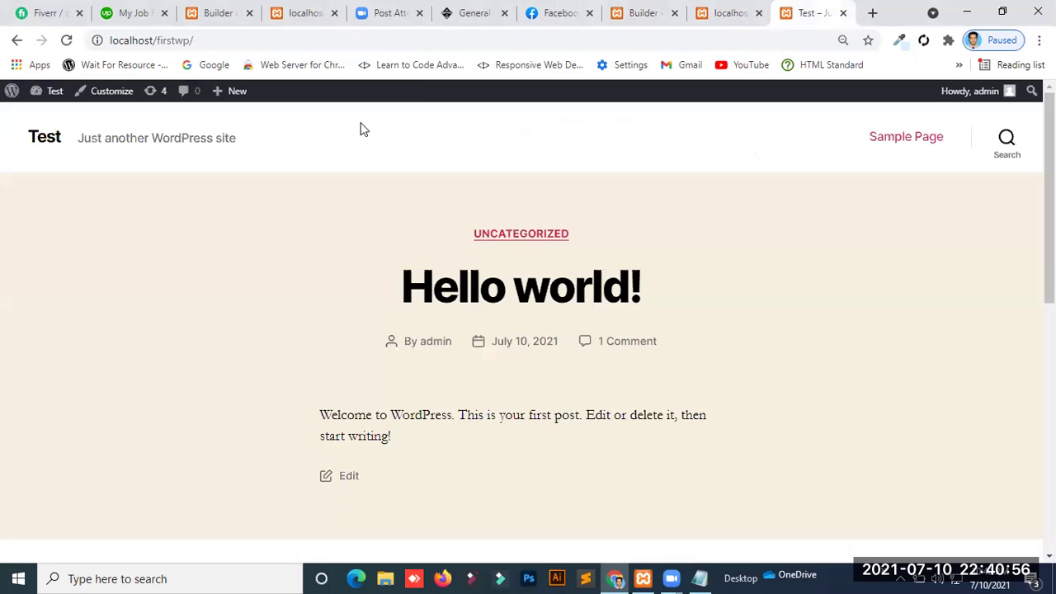
Step: Go to the WordPress dashboard and check the pages list for the maintenance page
mouse_move(50, 94)
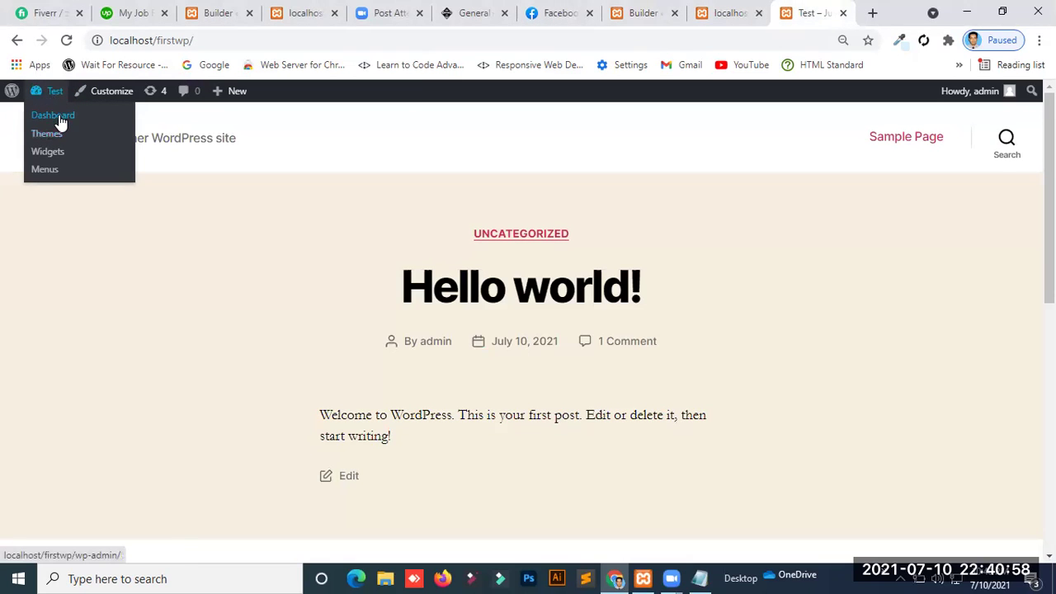
click(62, 120)
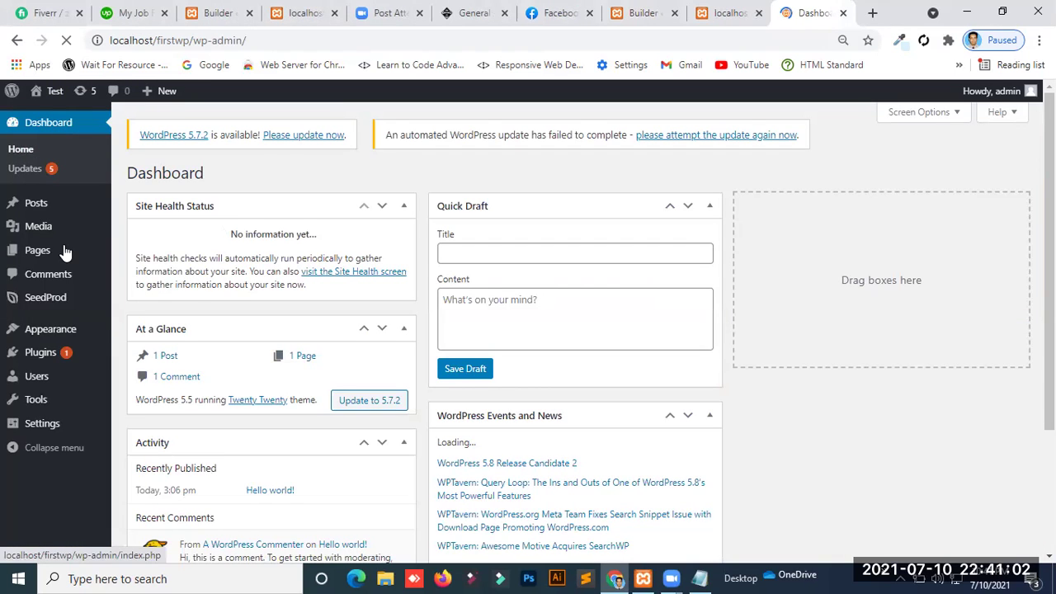
click(65, 251)
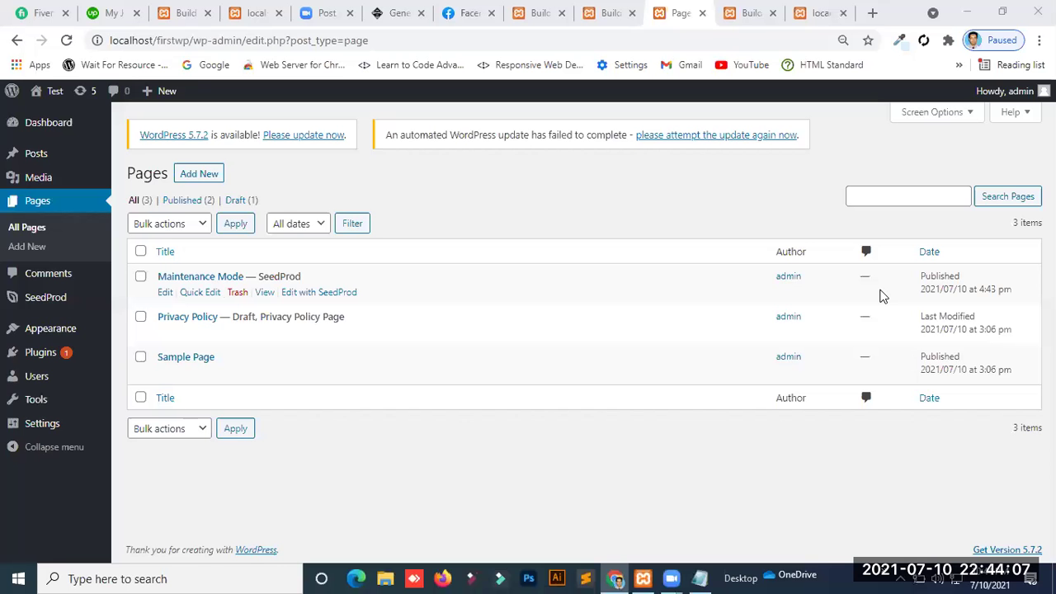
Step: Review the special page modes and the landing pages list in the SeedProd pages overview
click(36, 311)
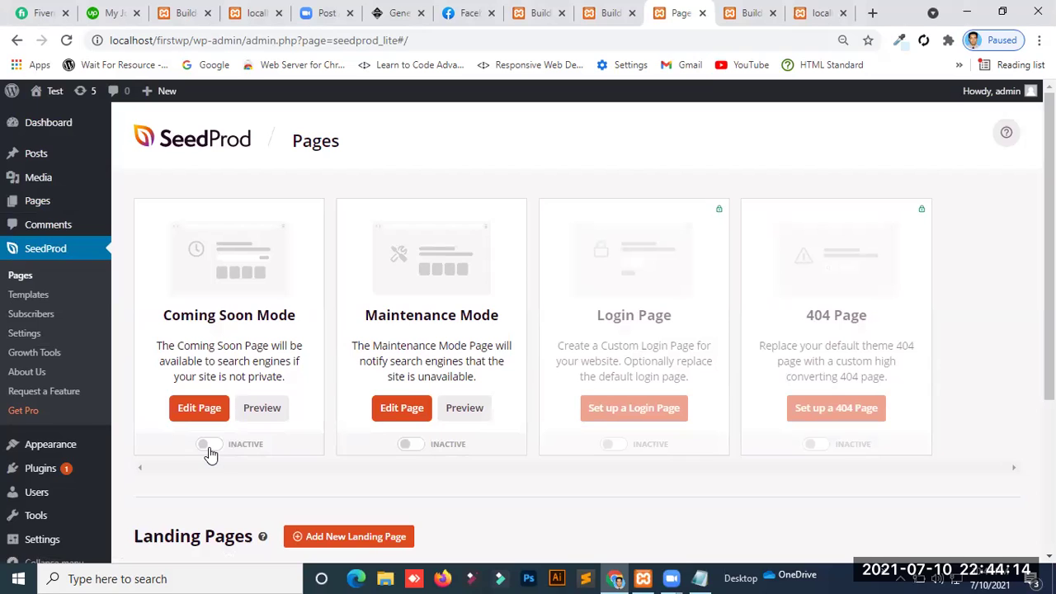
mouse_move(669, 295)
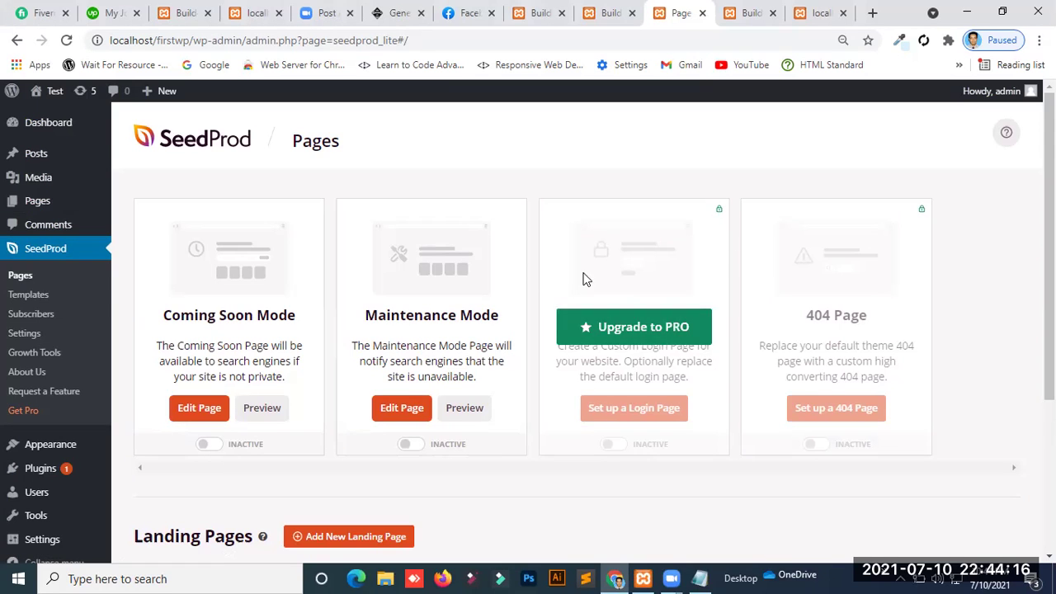
mouse_move(846, 312)
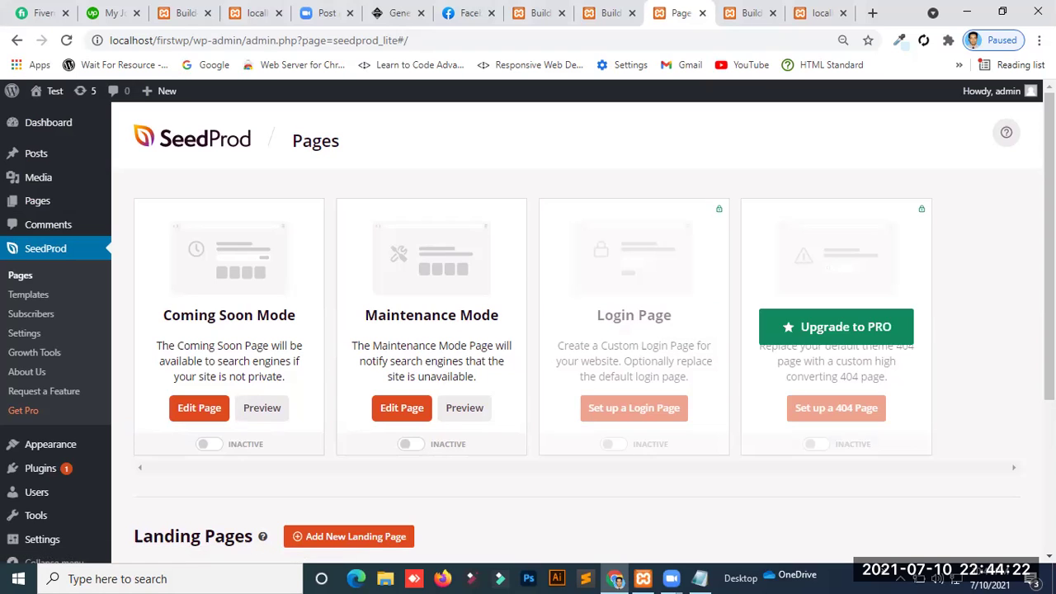
scroll(1049, 247, down, 2)
scroll(1049, 330, down, 3)
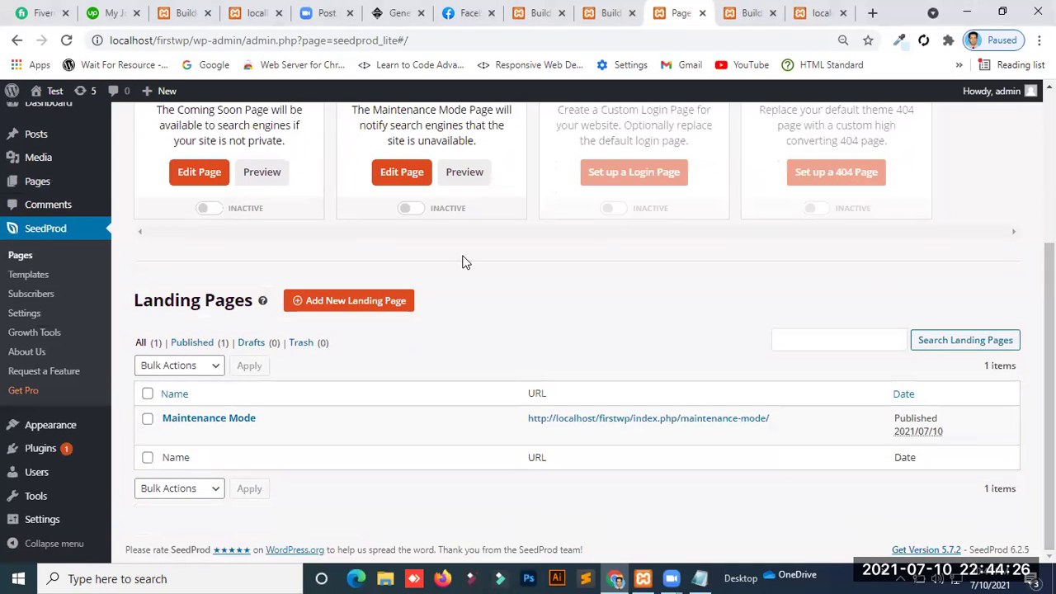
Step: Start a new landing page and browse the Coming Soon, 404 Page, Sales, Webinar and Lead Squeeze templates
click(341, 304)
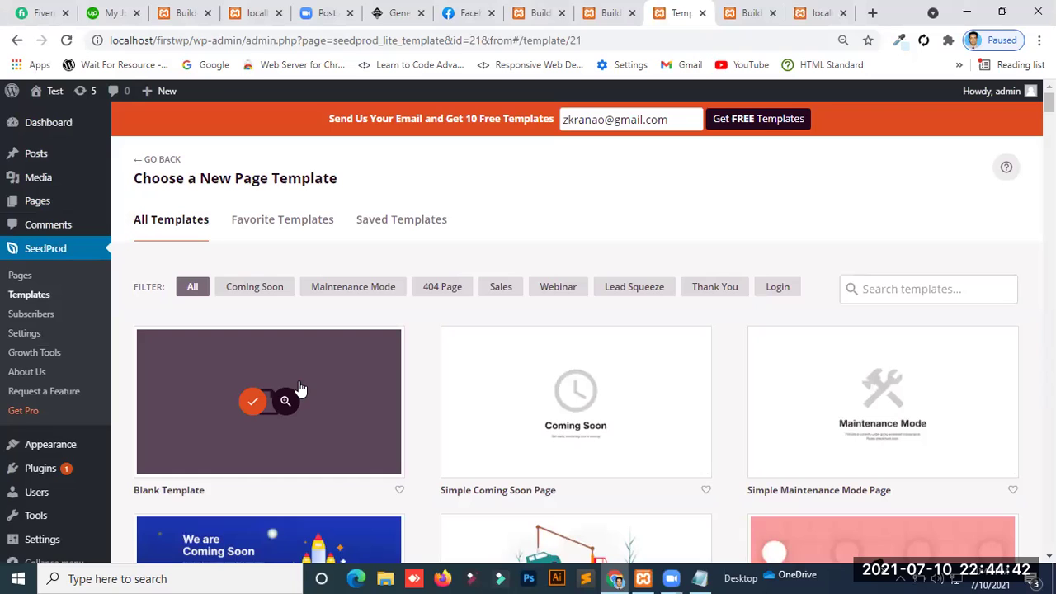
click(258, 289)
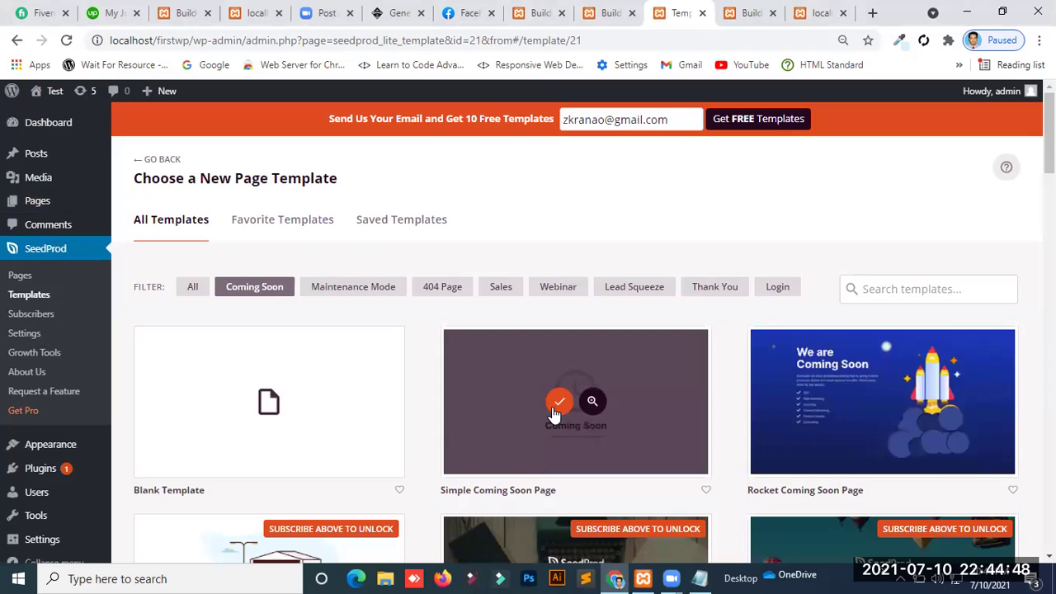
click(453, 290)
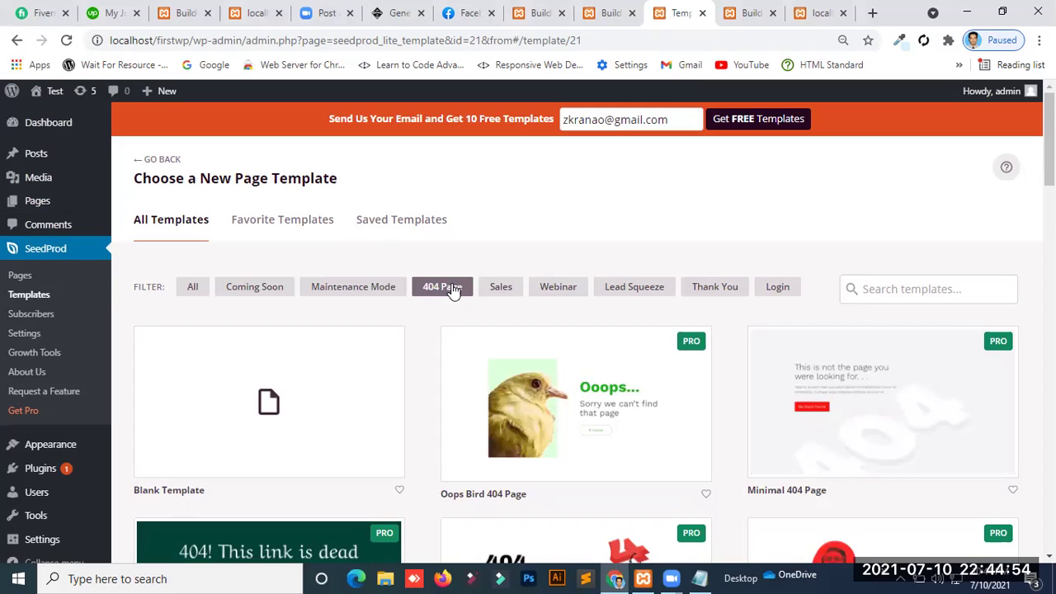
click(493, 293)
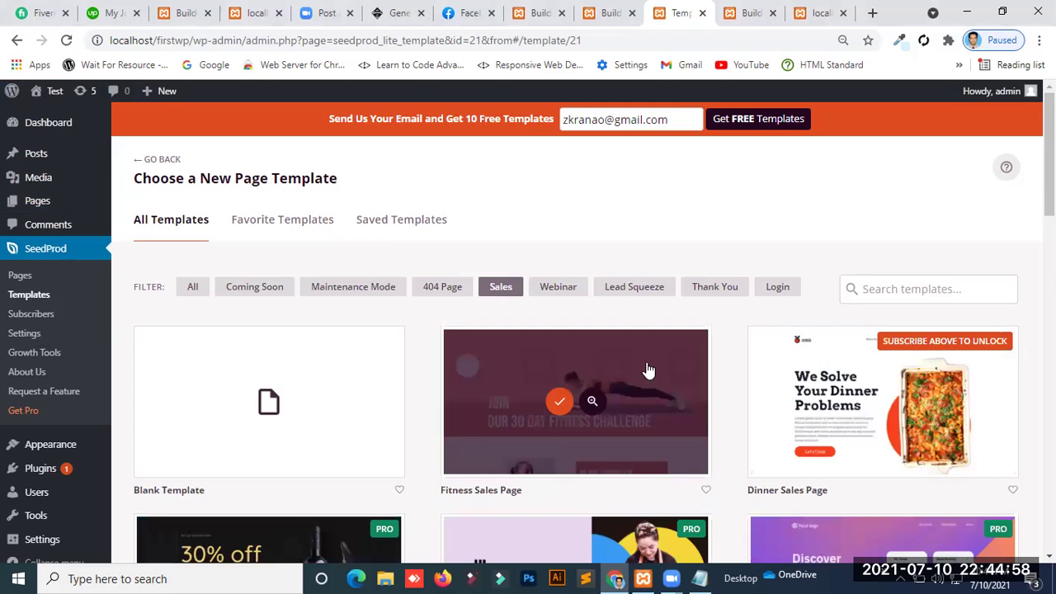
mouse_move(613, 384)
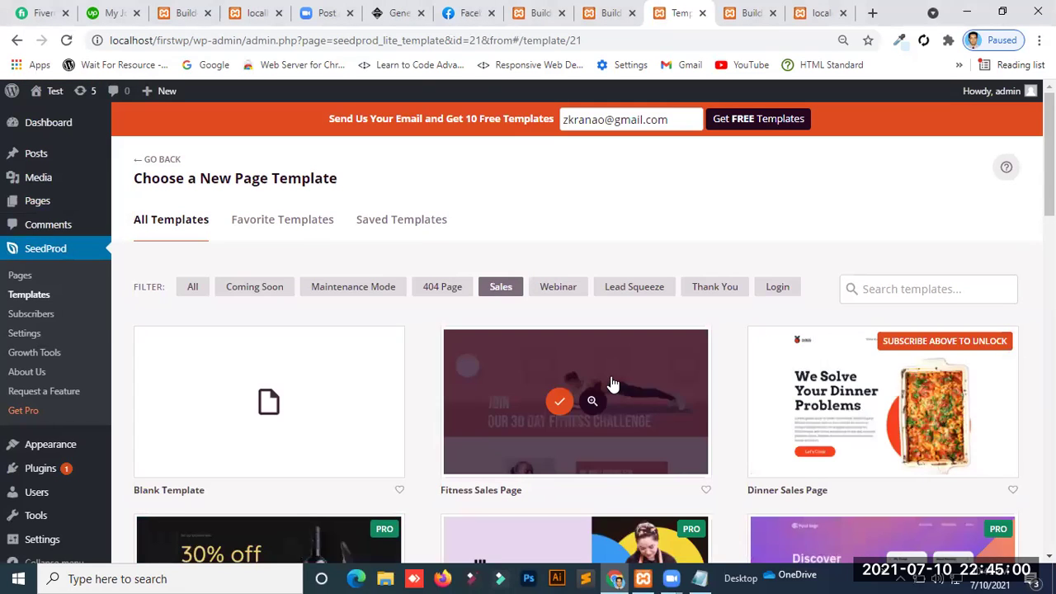
click(561, 289)
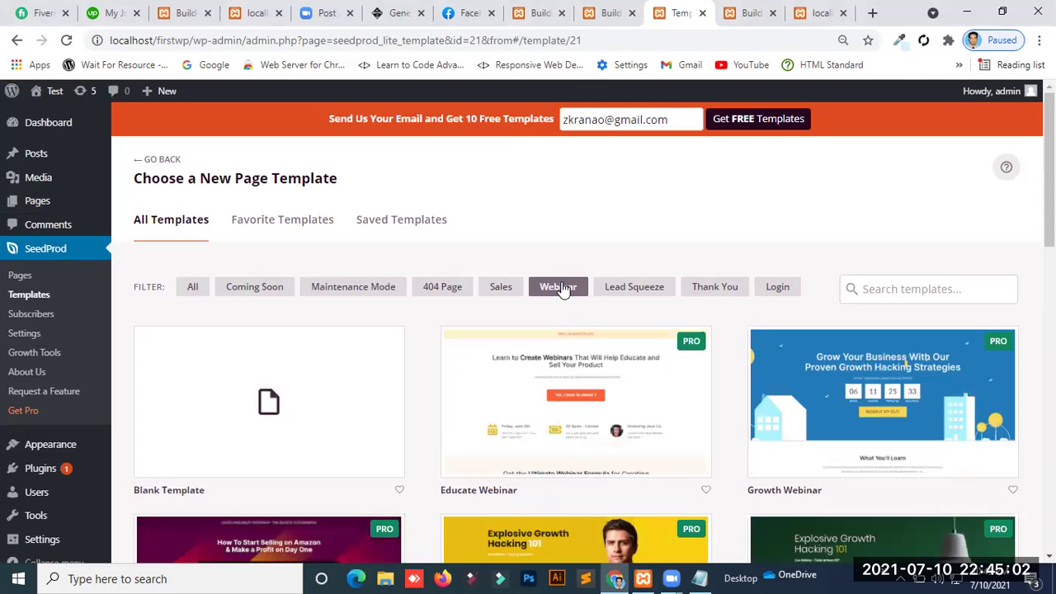
click(648, 295)
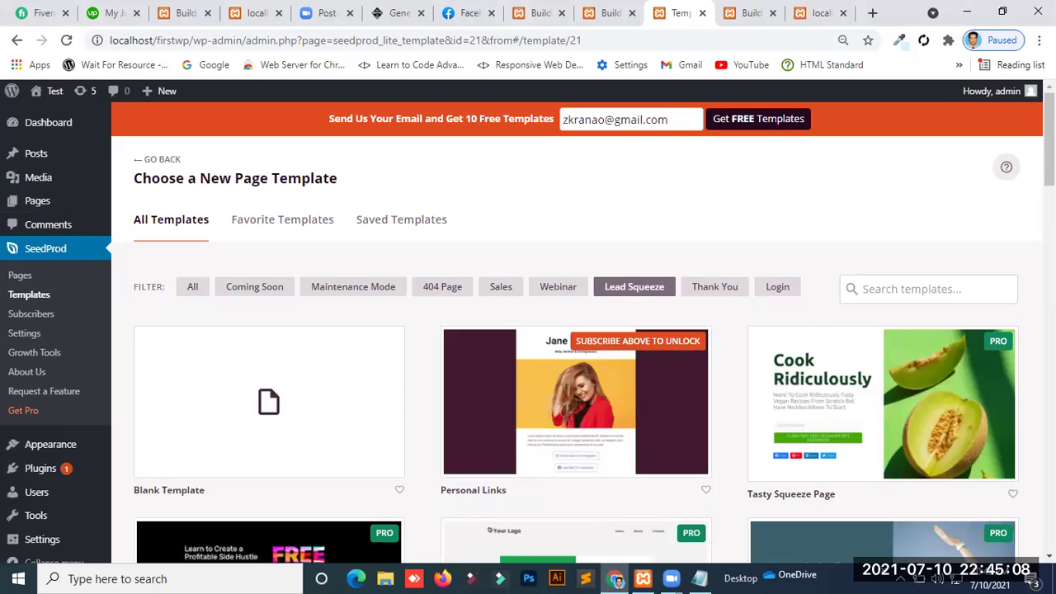
Step: Filter the templates to Maintenance Mode and choose the Down Maintenance Mode template for the new landing page
click(352, 290)
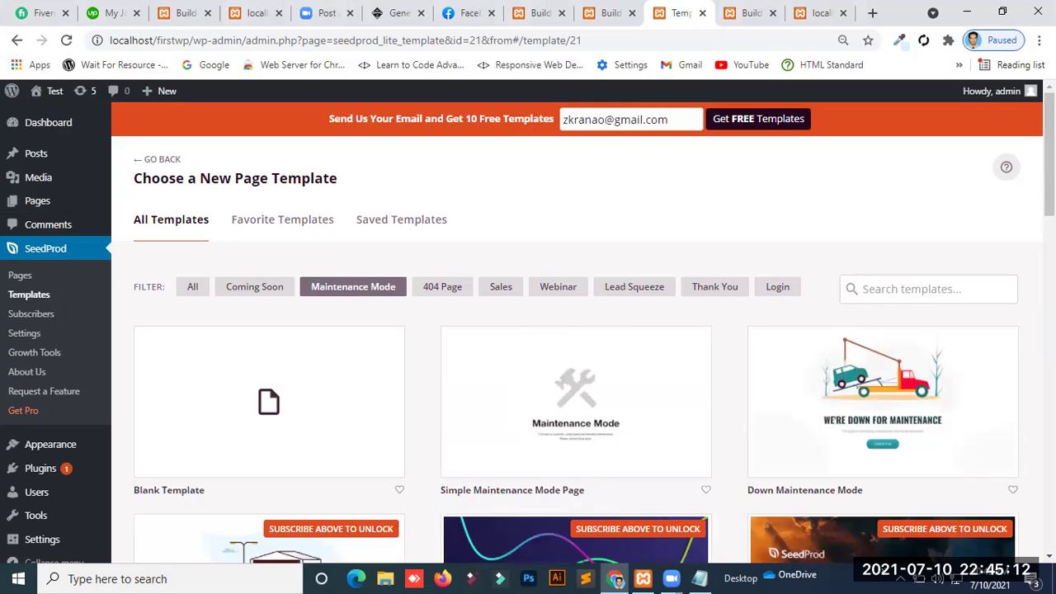
scroll(578, 330, down, 3)
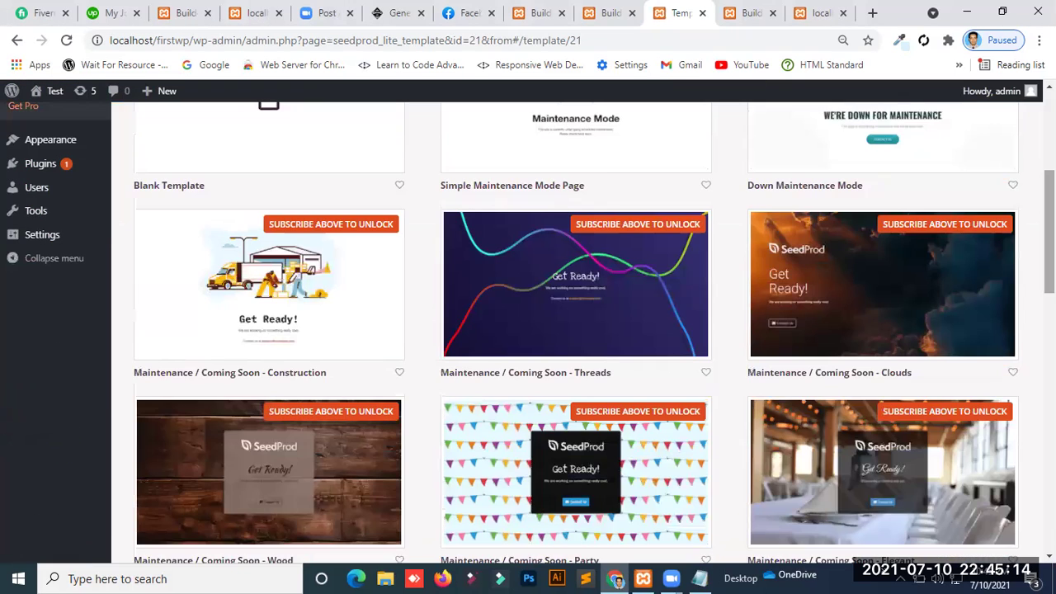
scroll(882, 247, up, 1)
mouse_move(882, 190)
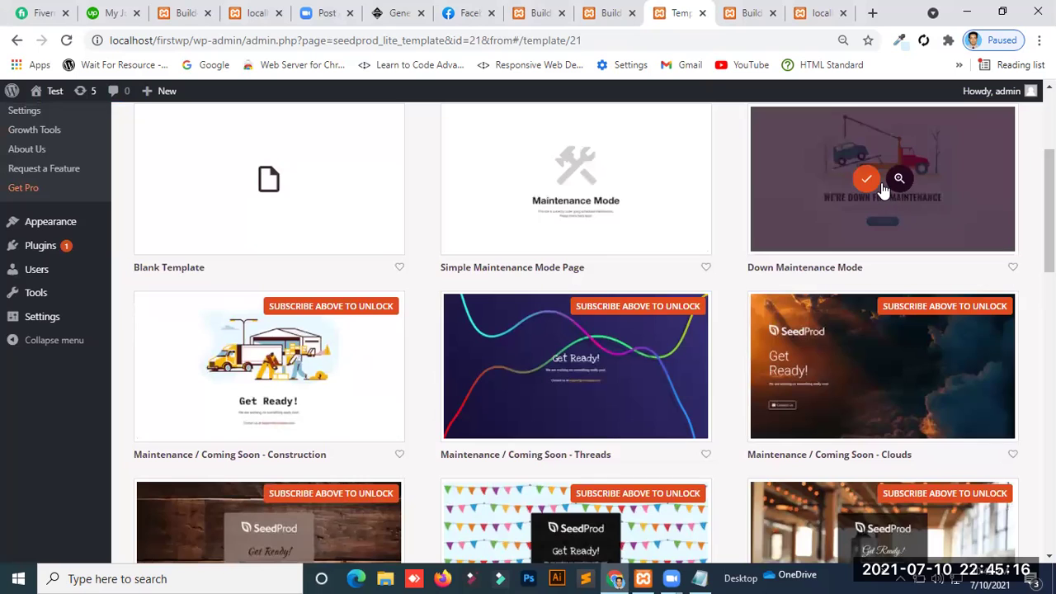
click(866, 180)
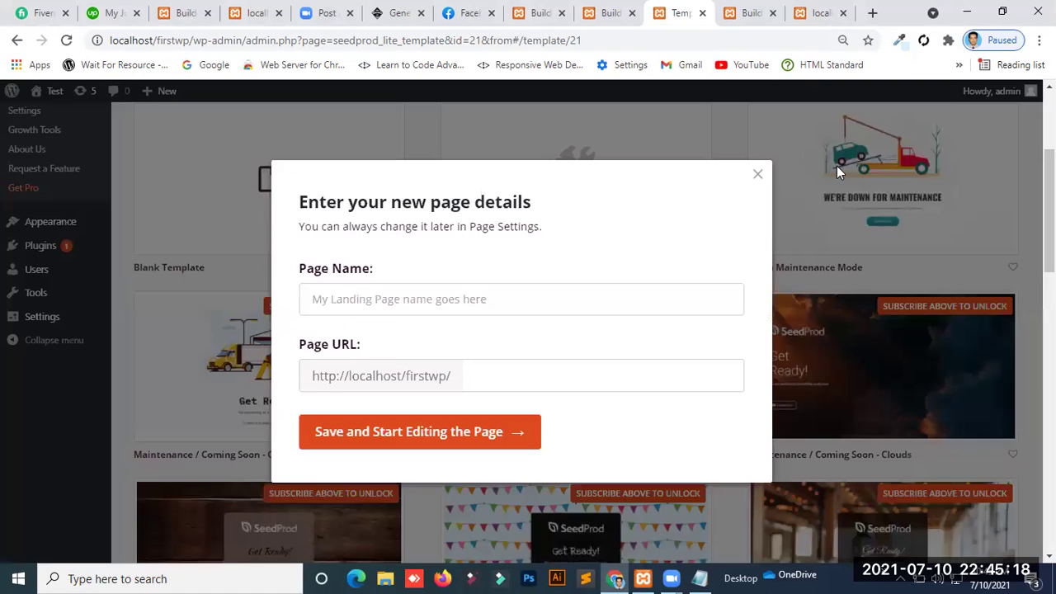
Step: Name the new landing page Maintenance, save its details and start editing it
click(345, 298)
text(Main)
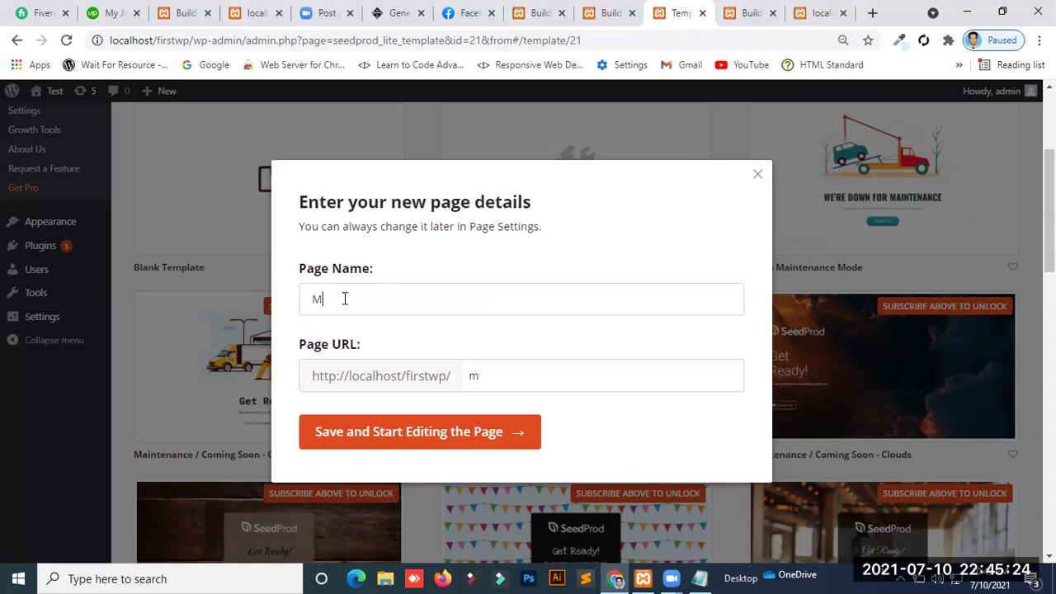
text(tenan)
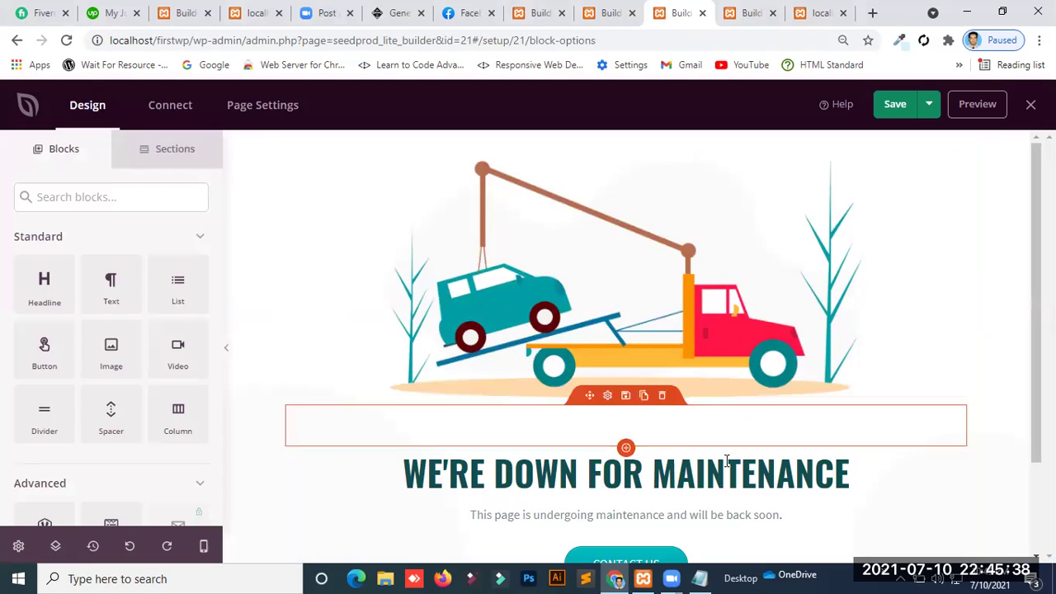
Step: Check the new page's layout, save and publish it, and view the live page
scroll(1035, 330, down, 1)
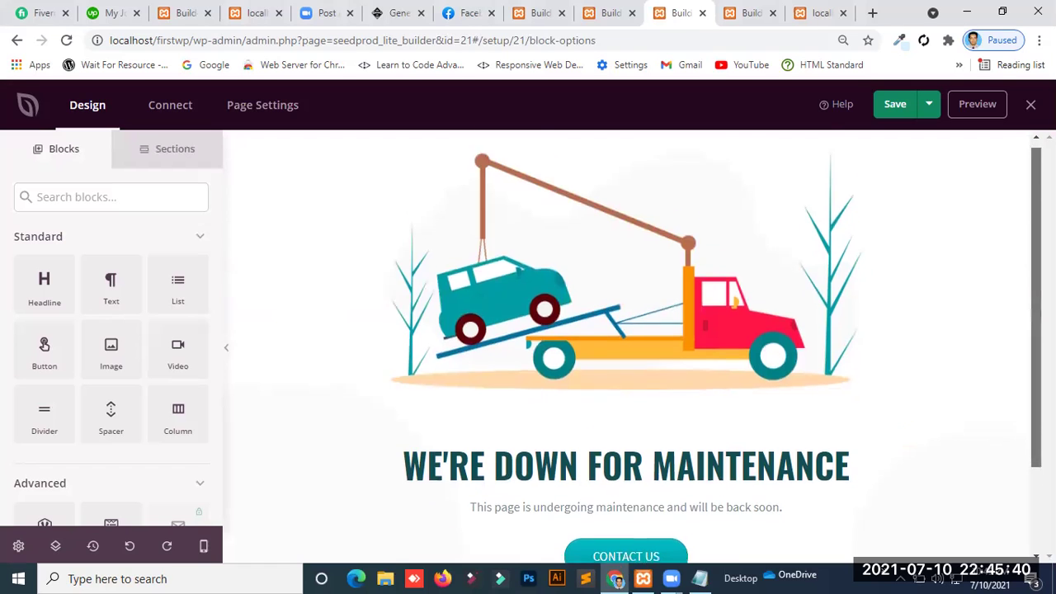
scroll(758, 412, down, 2)
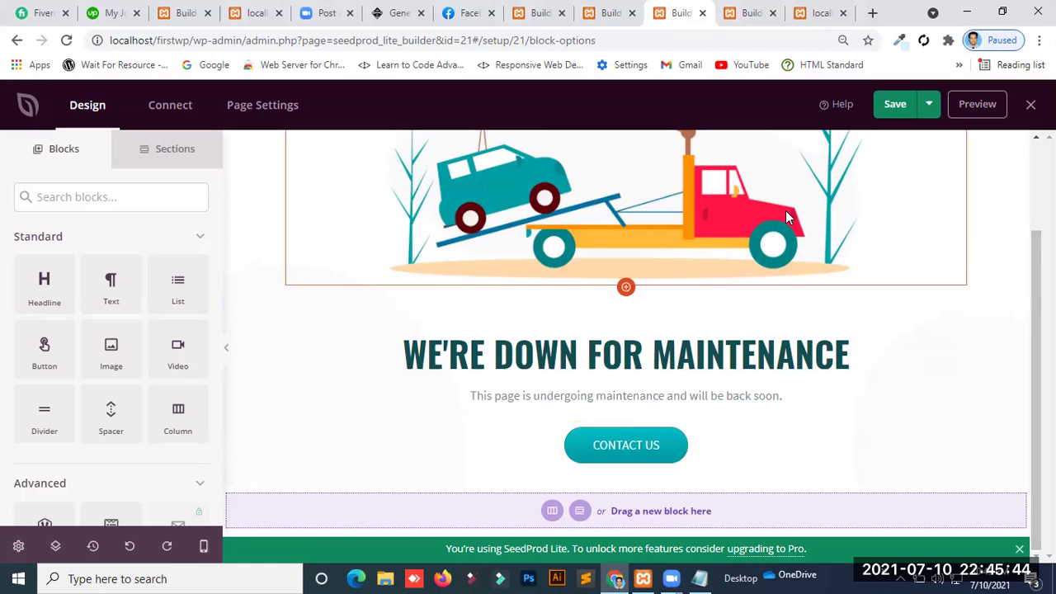
click(886, 115)
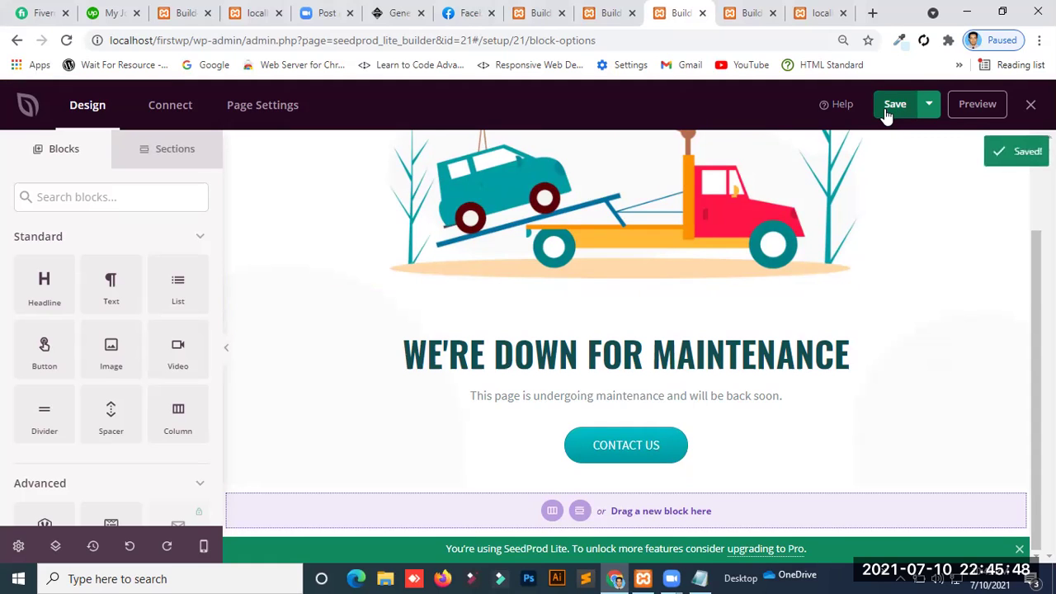
click(930, 110)
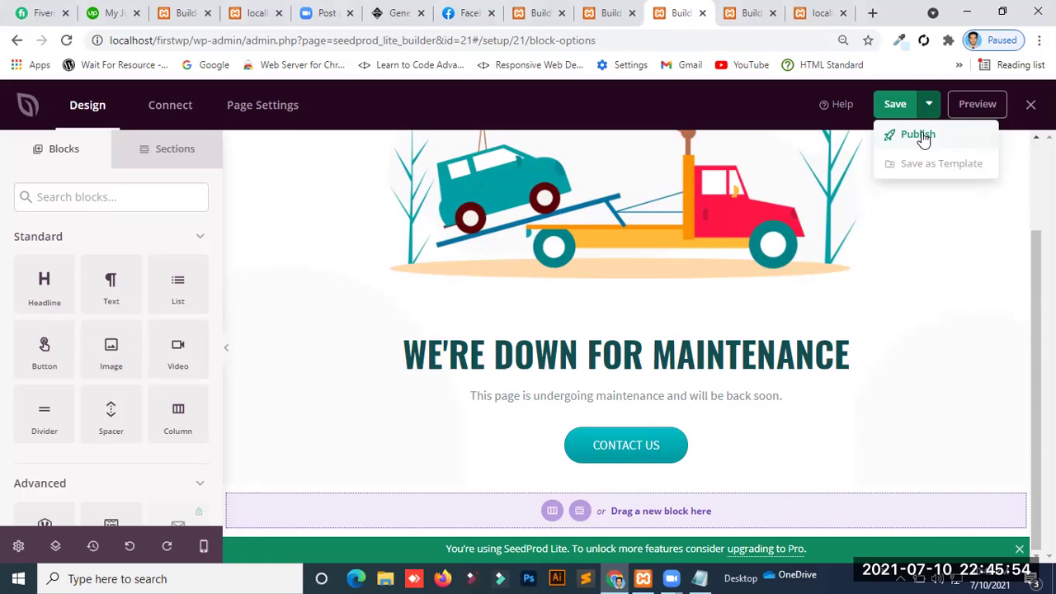
click(917, 134)
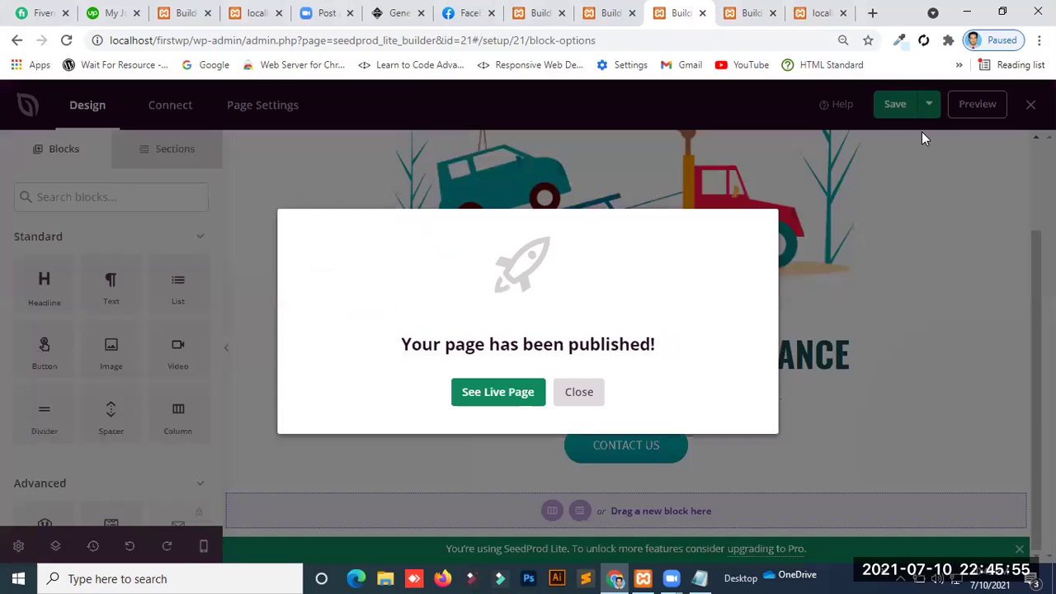
click(508, 395)
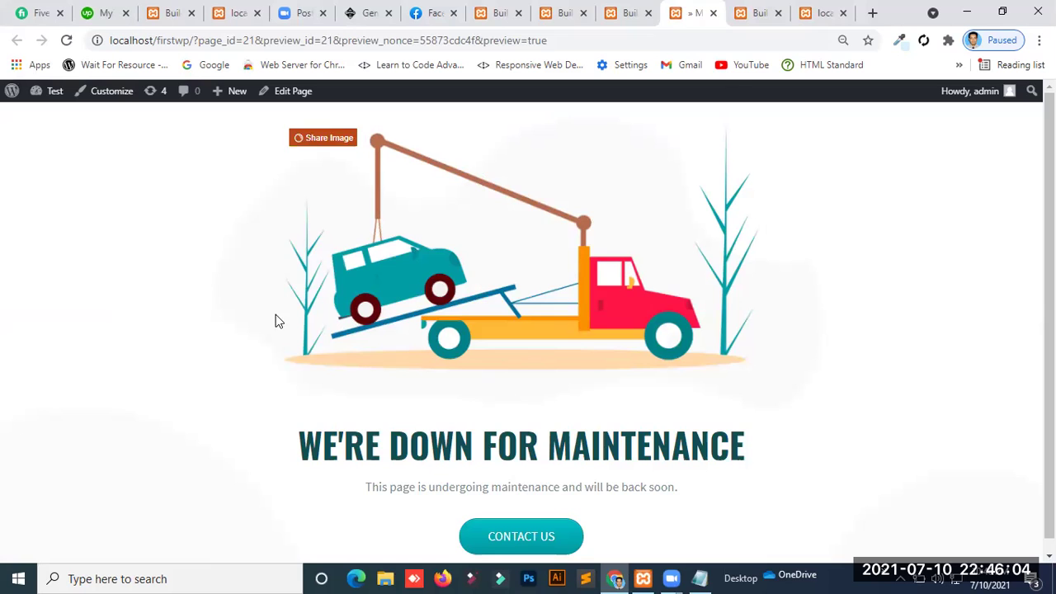
Step: Return to the older Maintenance Mode page's builder, dismiss its publish message, and open the site's front page at localhost/firstwp/
click(500, 13)
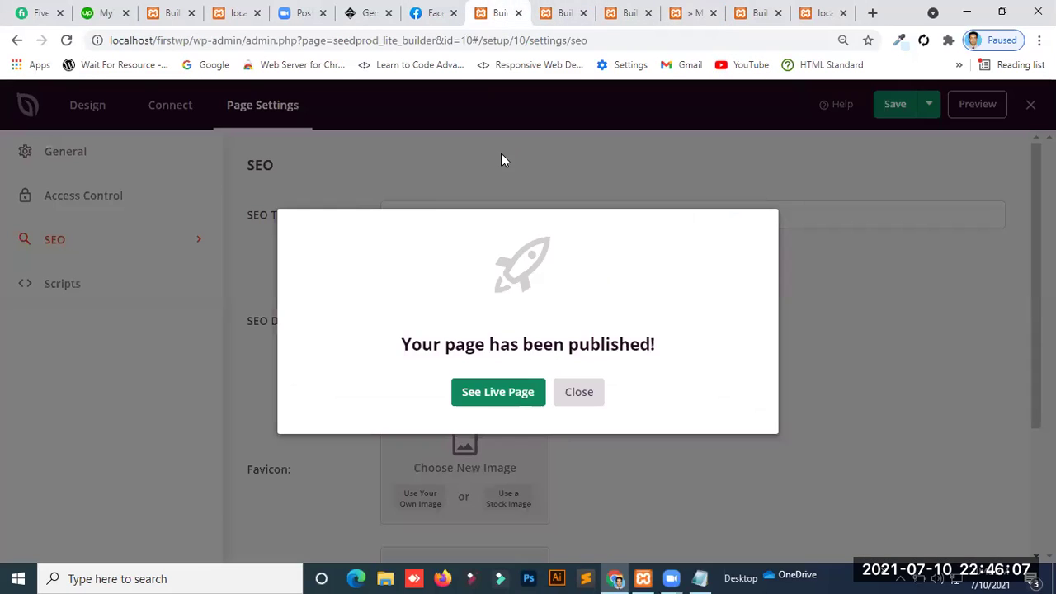
click(579, 392)
click(16, 39)
click(17, 39)
click(16, 39)
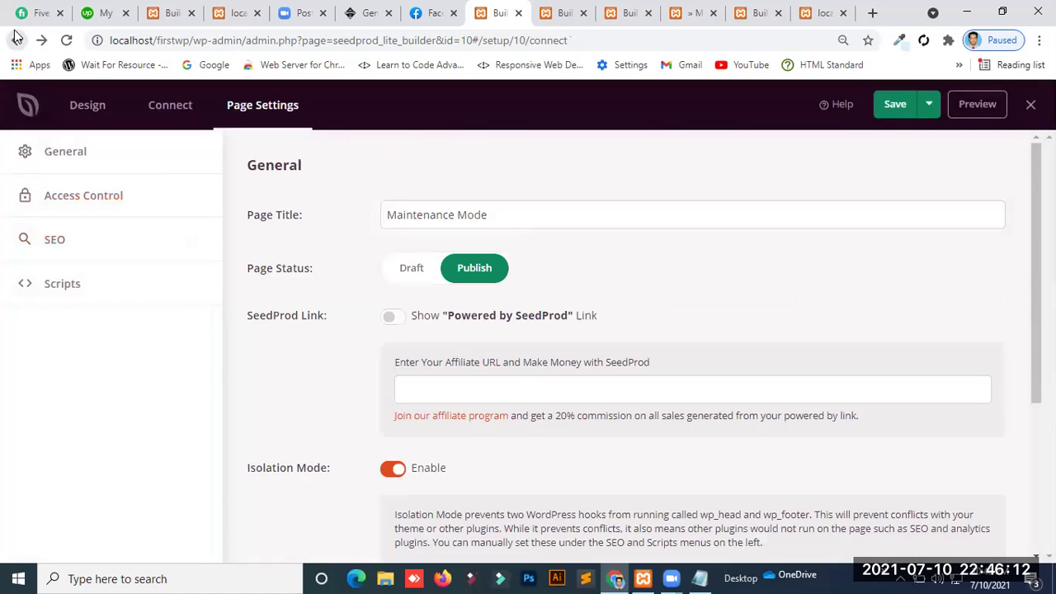
click(16, 39)
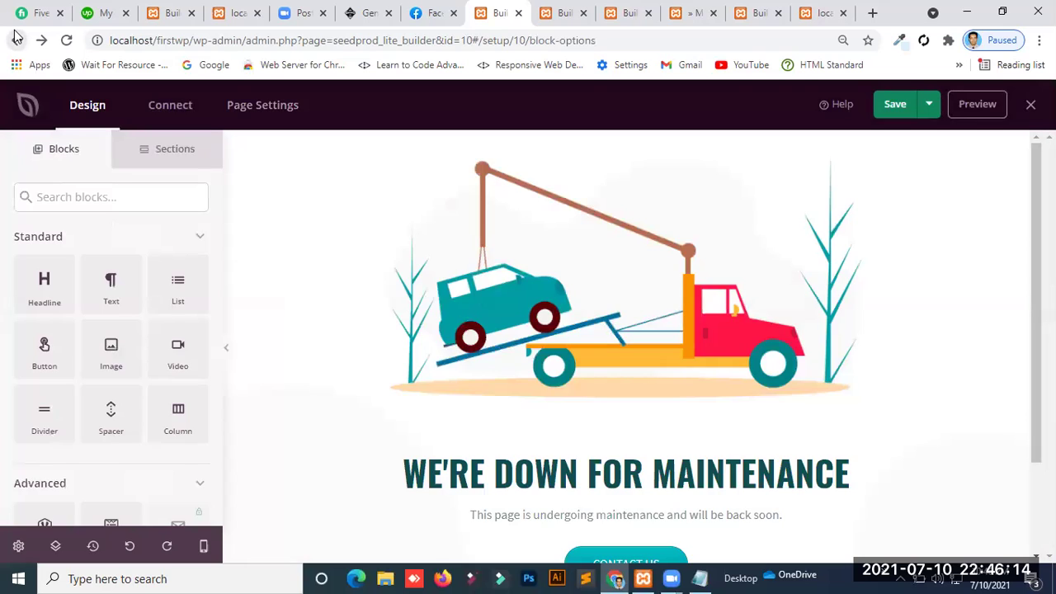
click(17, 39)
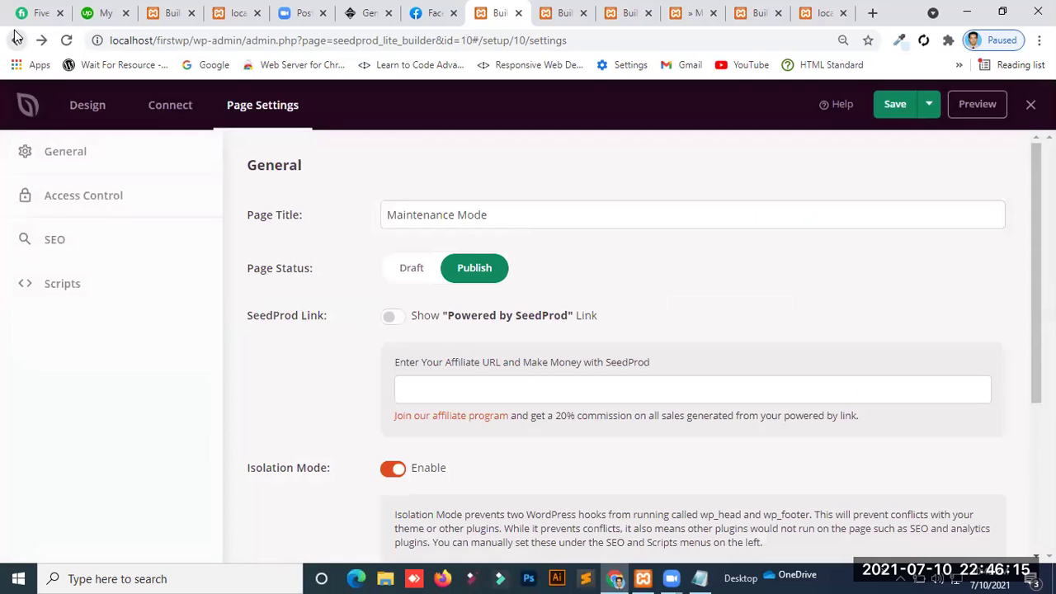
double_click(207, 40)
key(shift+End)
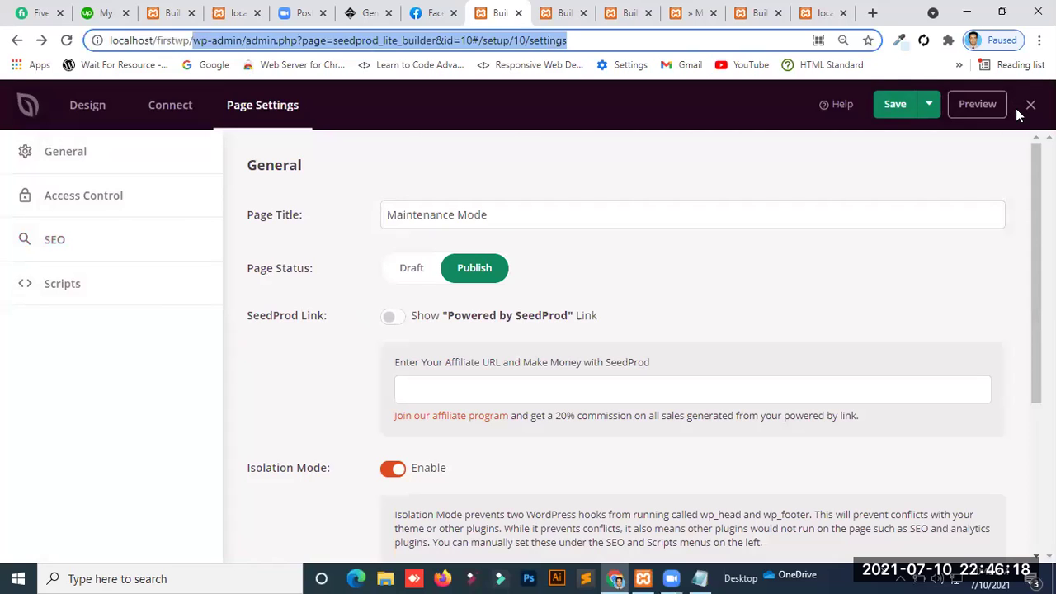
key(BackSpace)
key(Return)
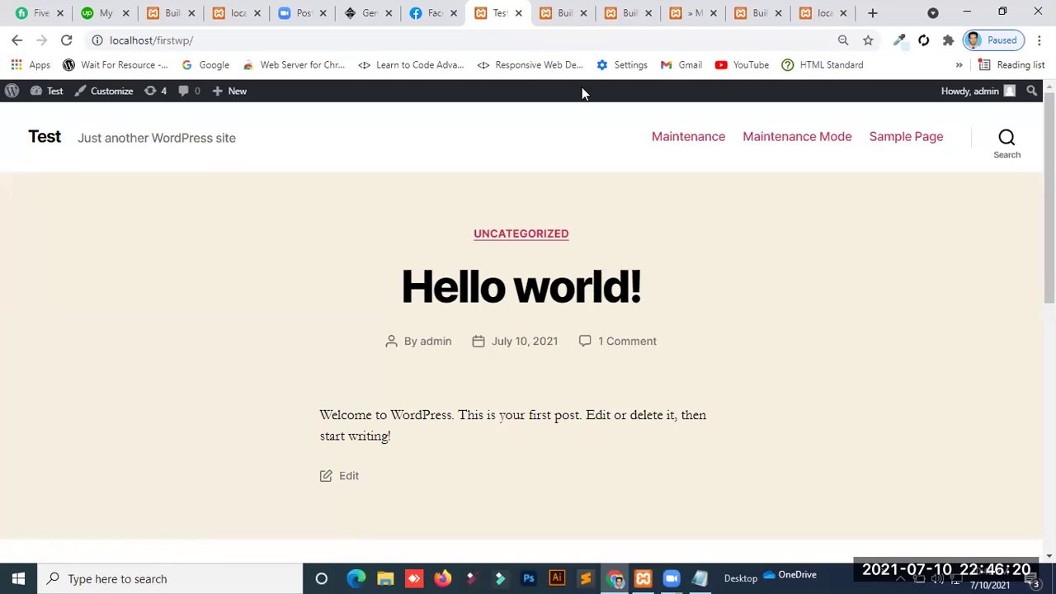
Step: Go to the WordPress dashboard and check the list of all pages for the new Maintenance page
mouse_move(57, 95)
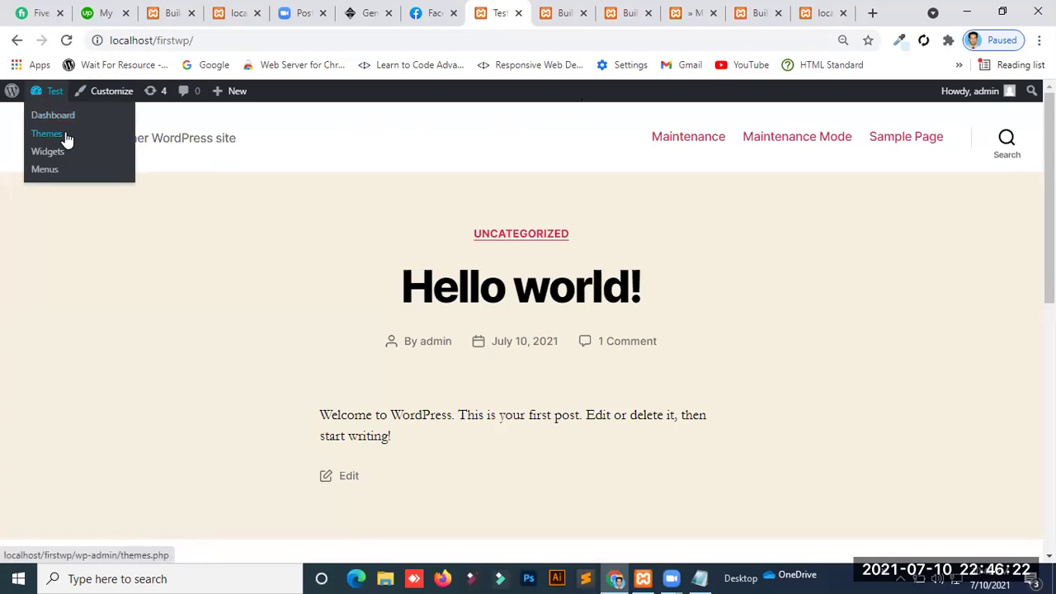
click(52, 116)
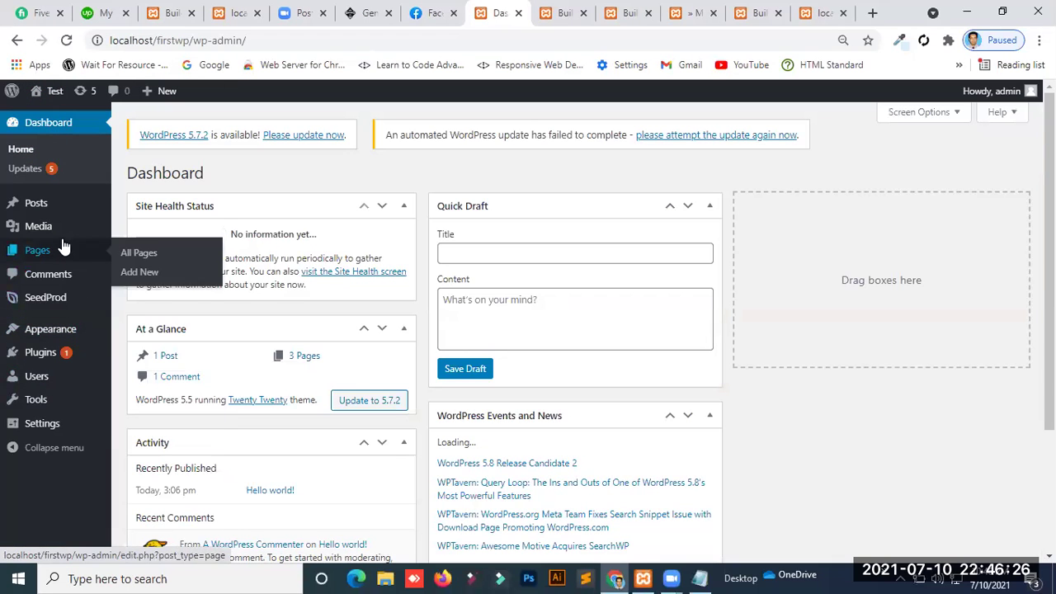
click(59, 252)
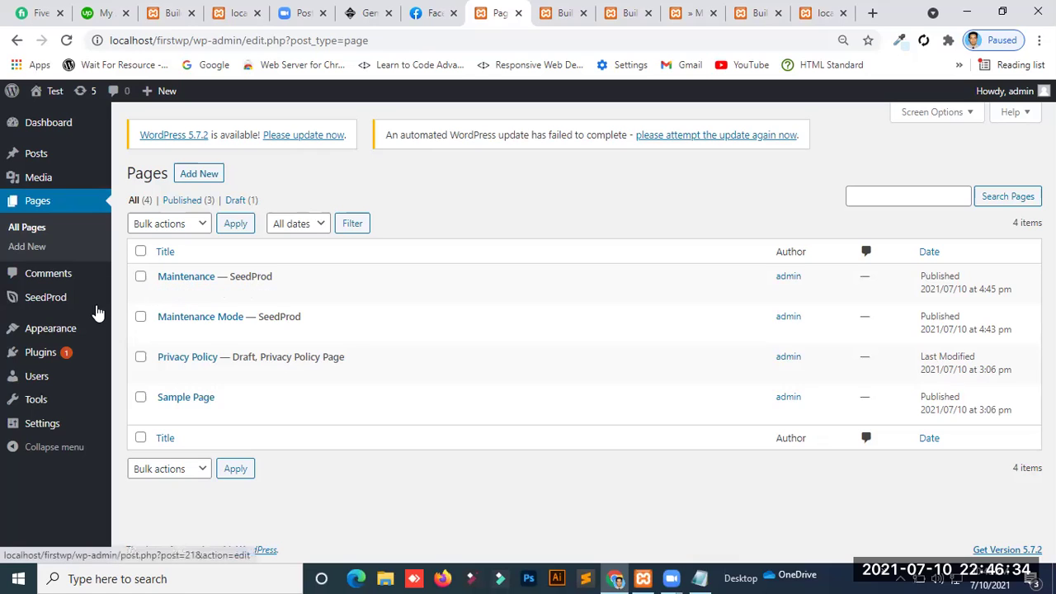
Step: In the Reading settings, make the homepage a static page, select Maintenance as the homepage, and save the changes
mouse_move(73, 328)
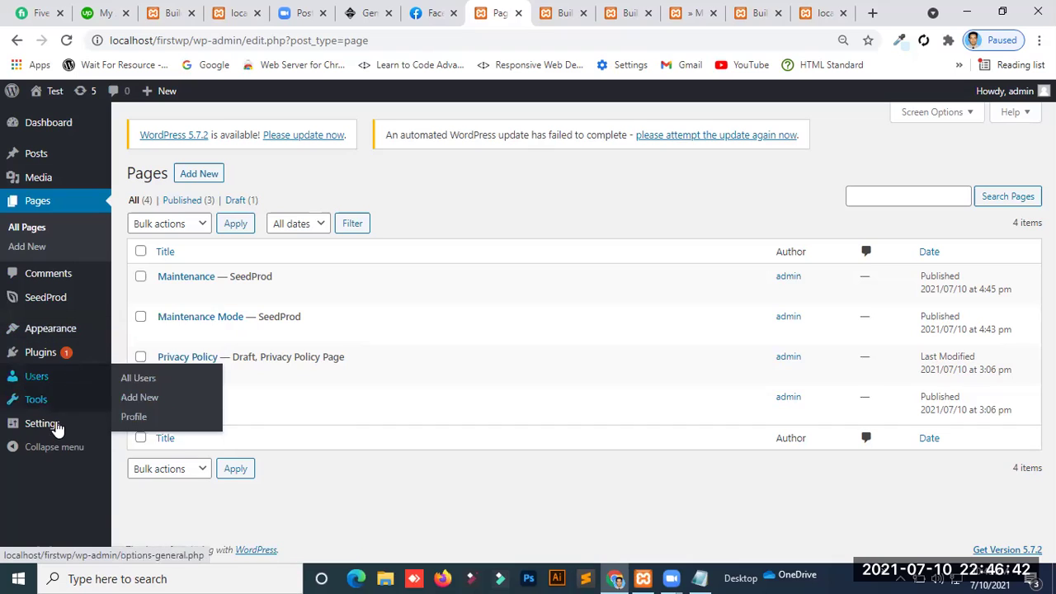
mouse_move(38, 423)
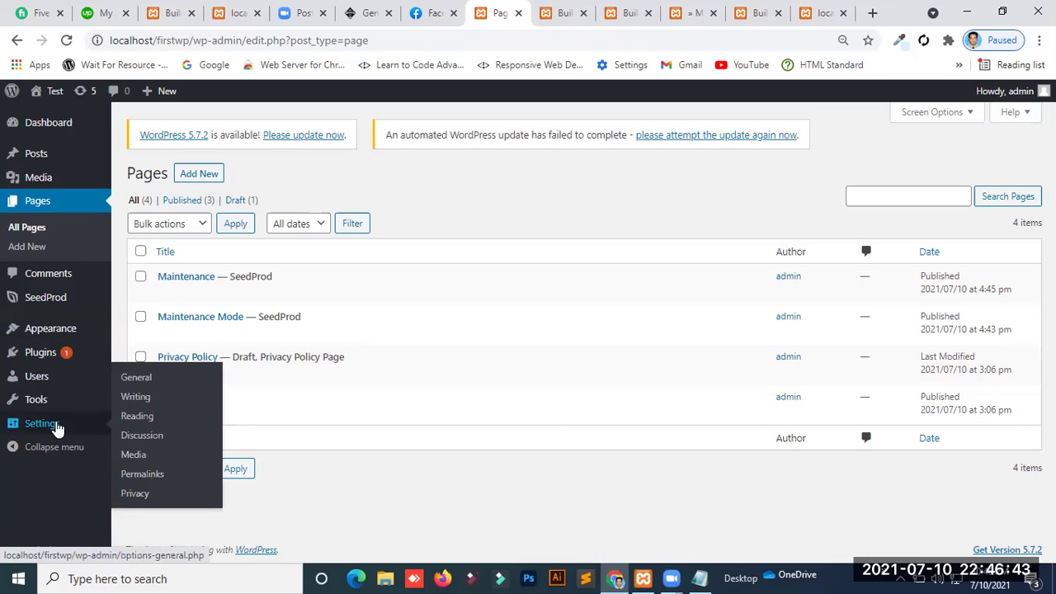
click(165, 419)
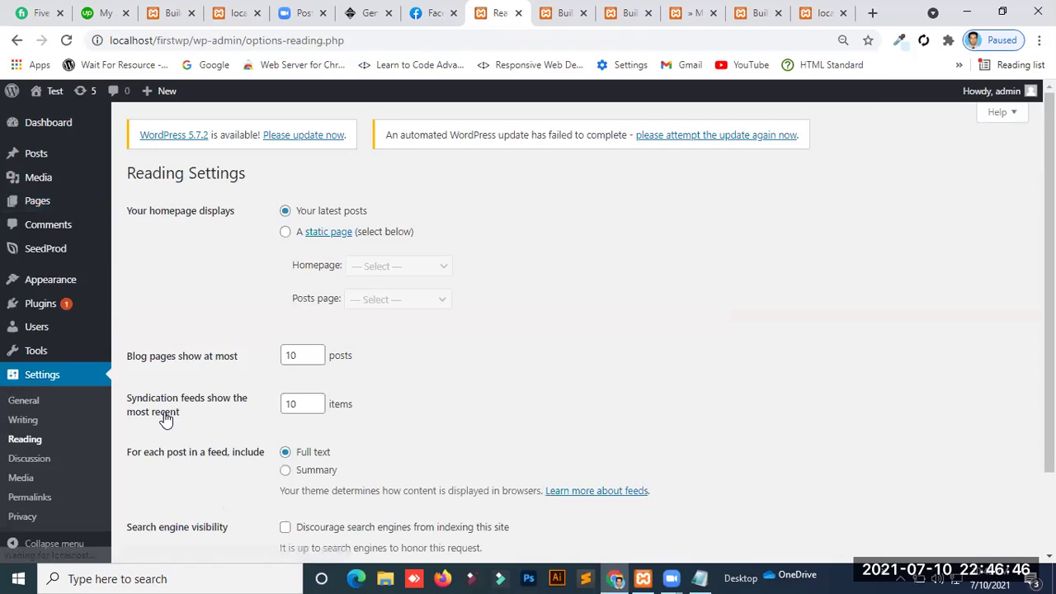
click(301, 233)
click(401, 267)
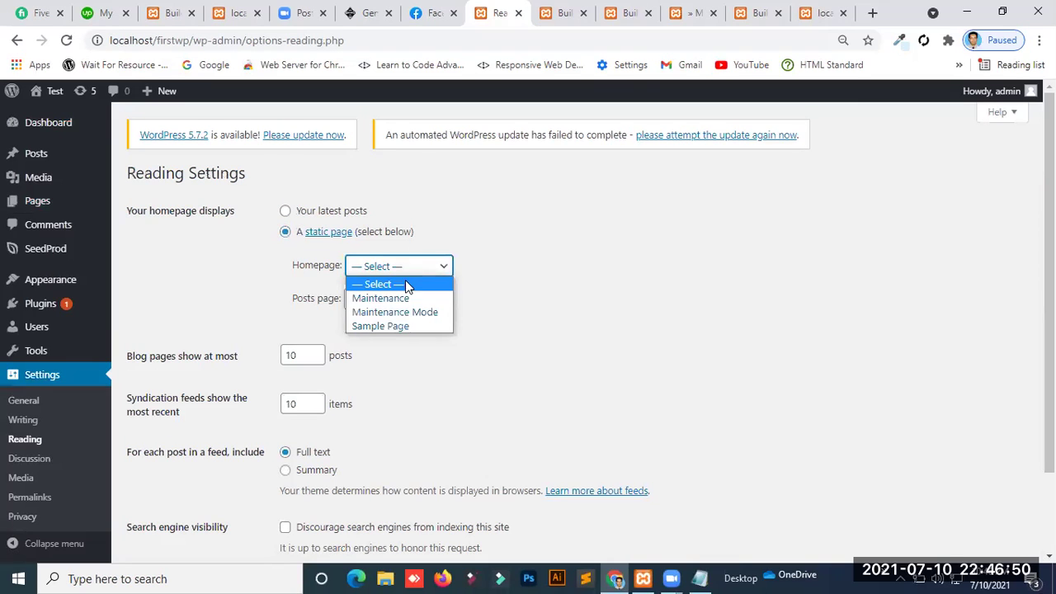
click(408, 300)
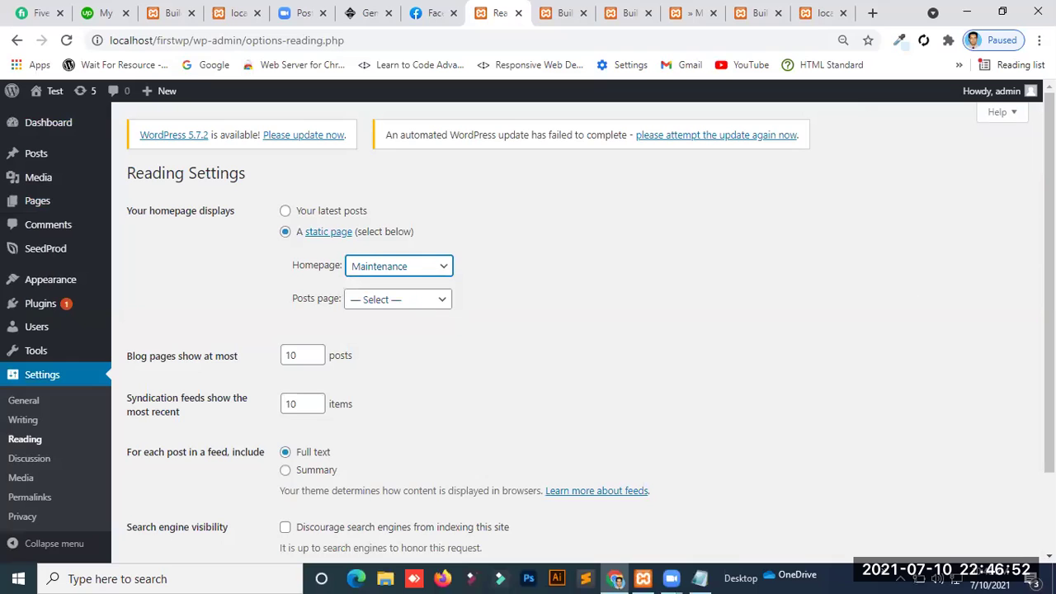
scroll(577, 330, down, 2)
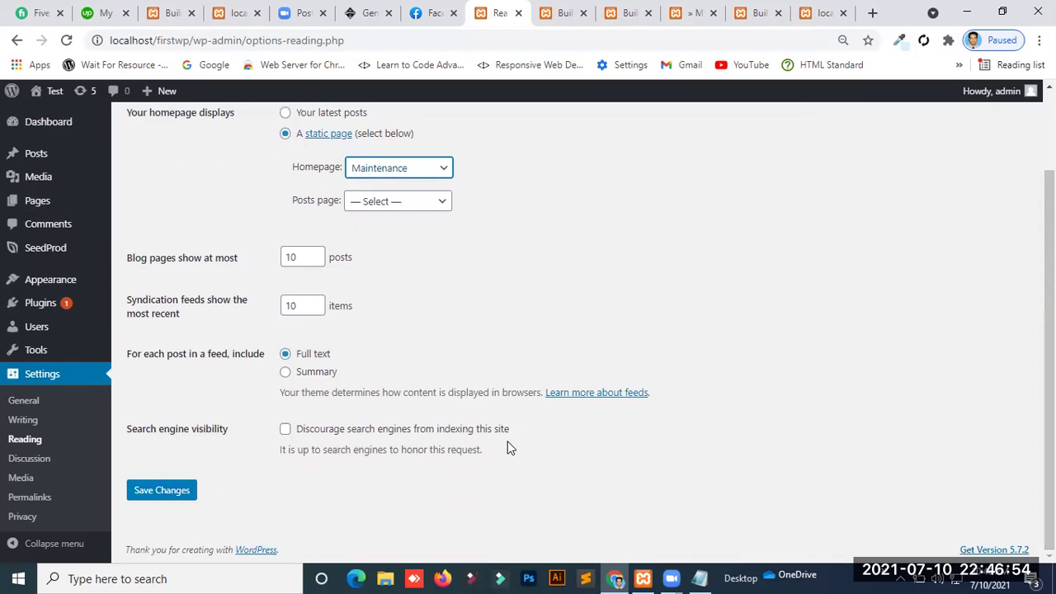
click(162, 491)
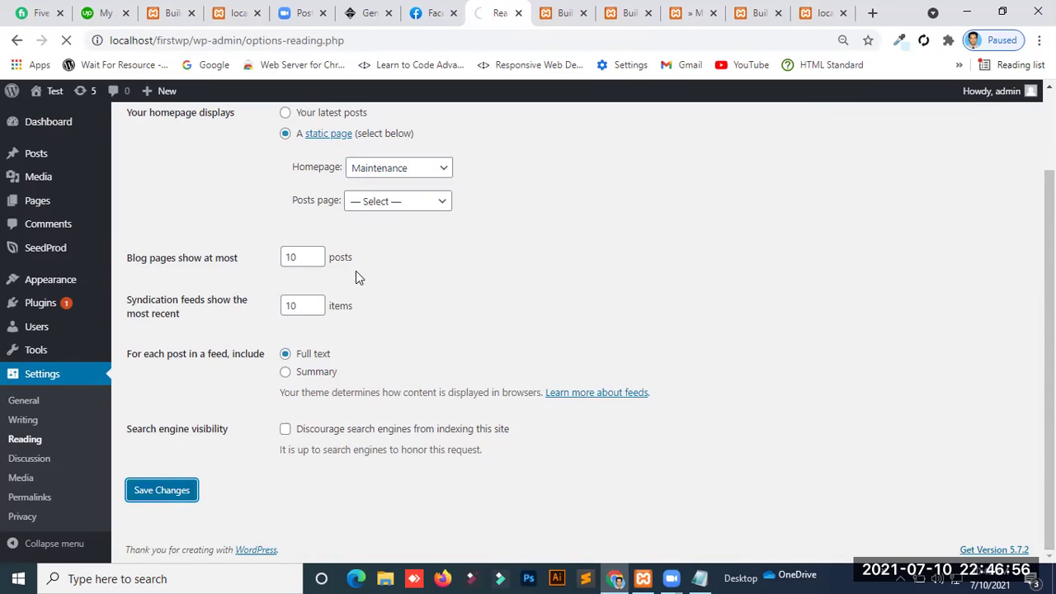
Step: Open the site's front page at localhost/firstwp/, check how the homepage displays, and close the Mail window
click(819, 8)
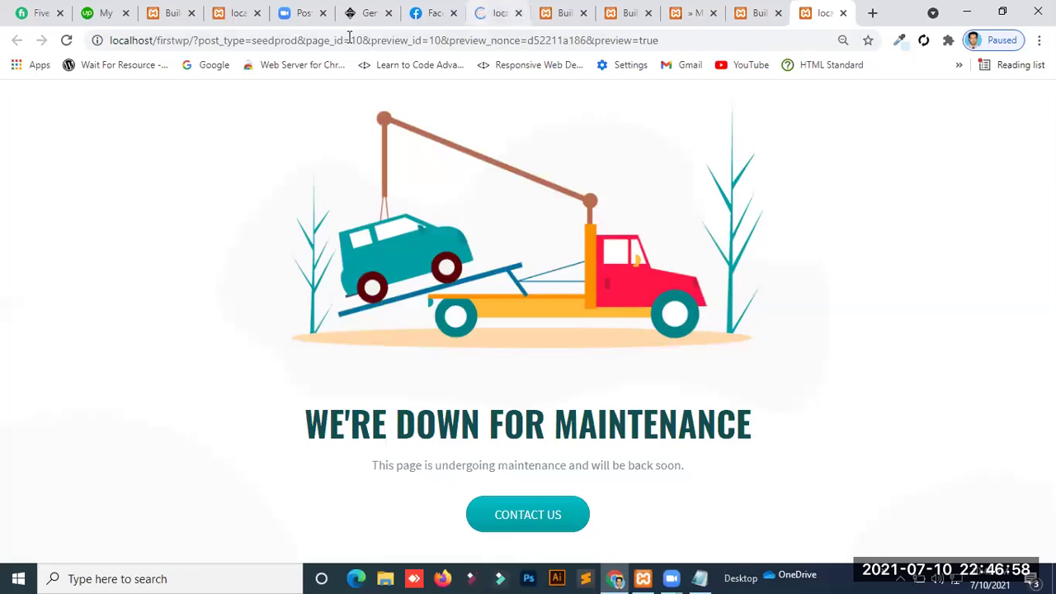
drag(189, 40, 658, 39)
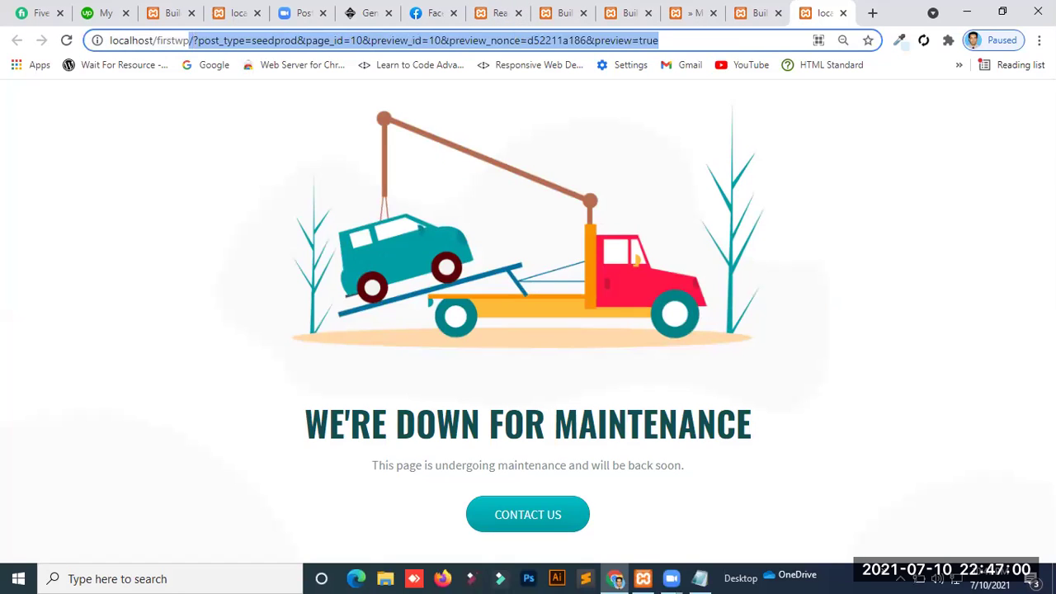
key(BackSpace)
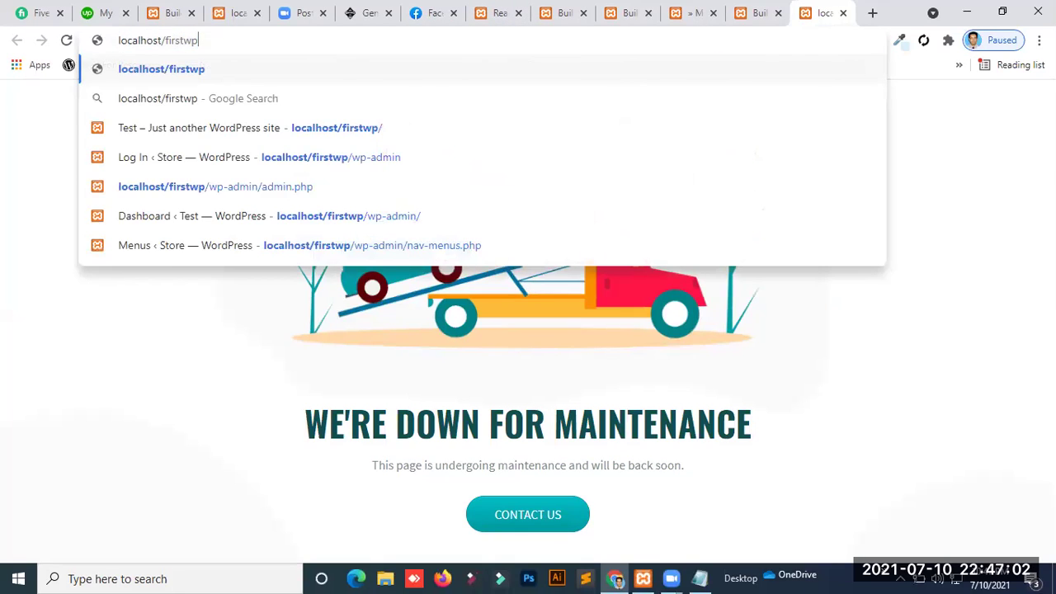
text(/)
key(Return)
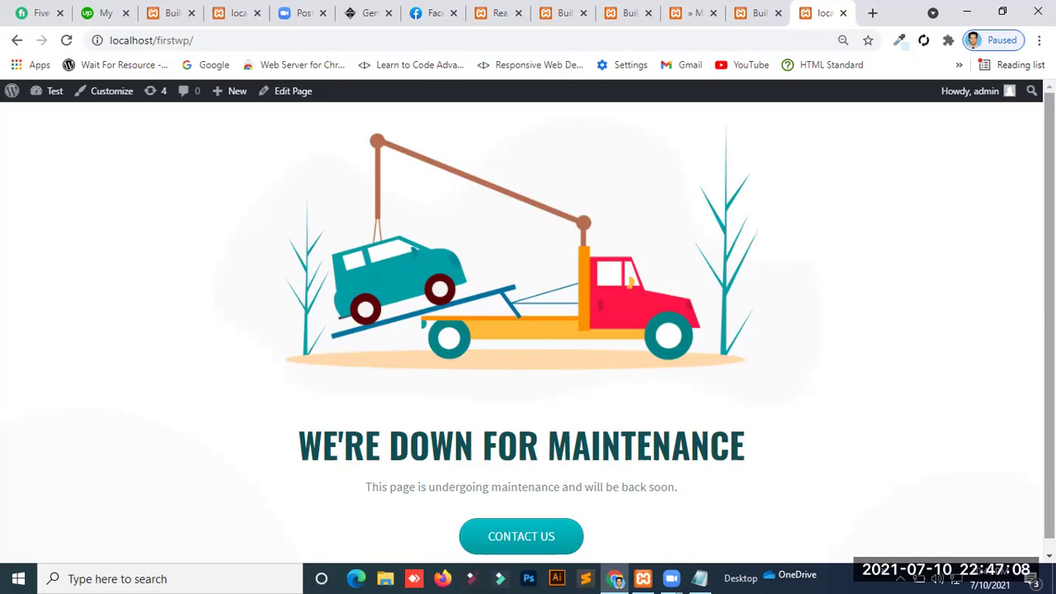
scroll(541, 318, down, 1)
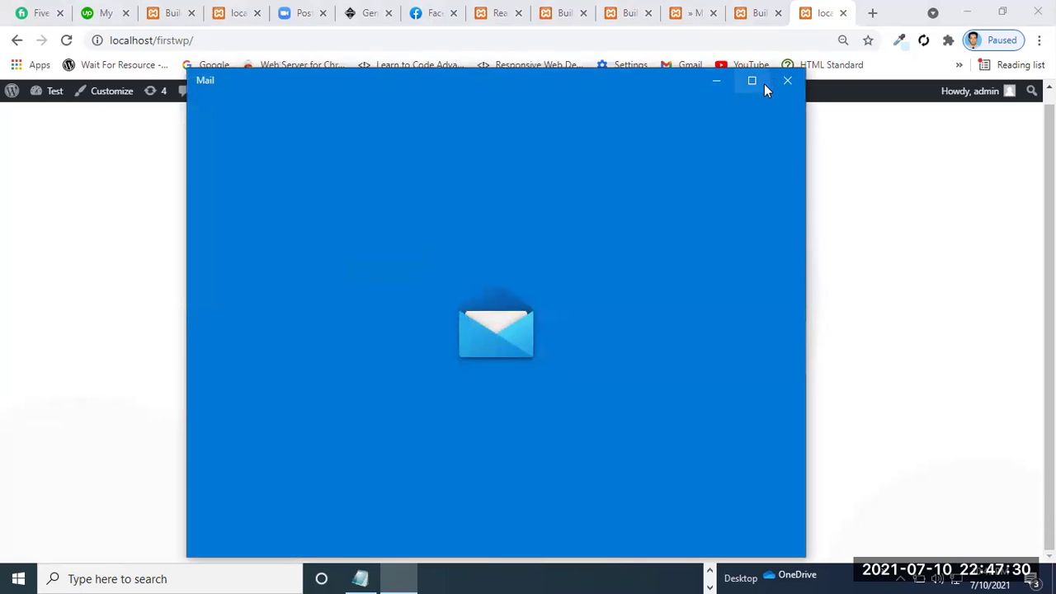
click(787, 81)
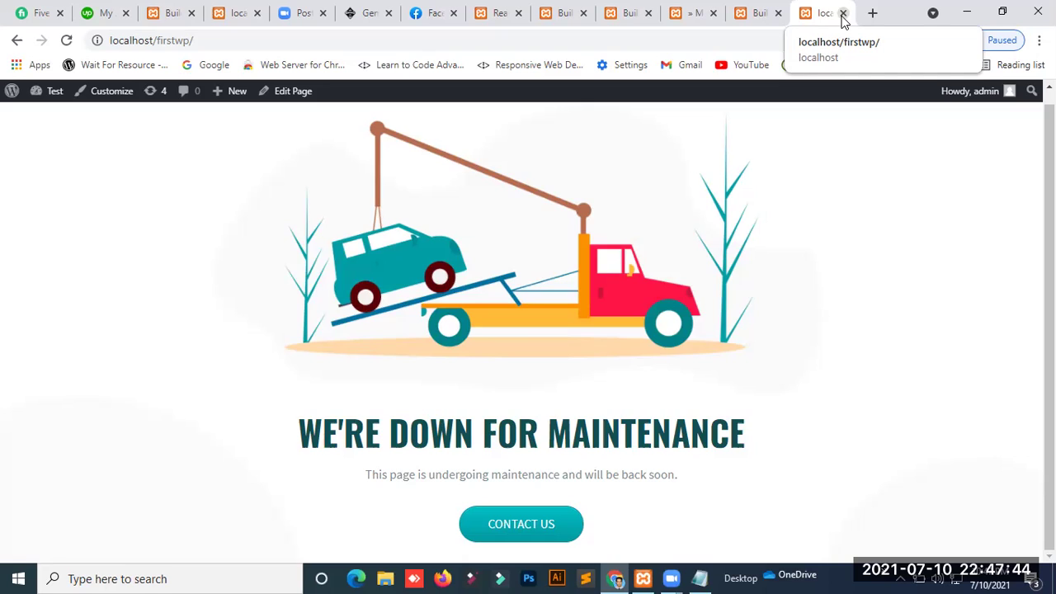
Step: Close the leftover front page, preview and SeedProd builder tabs to get back to the Reading settings
click(842, 13)
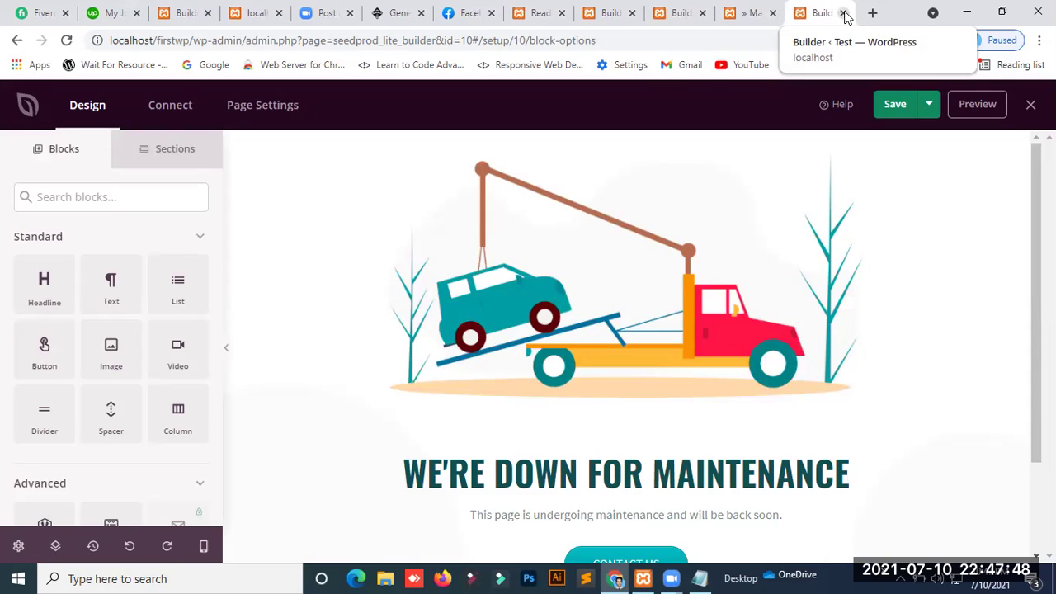
click(843, 14)
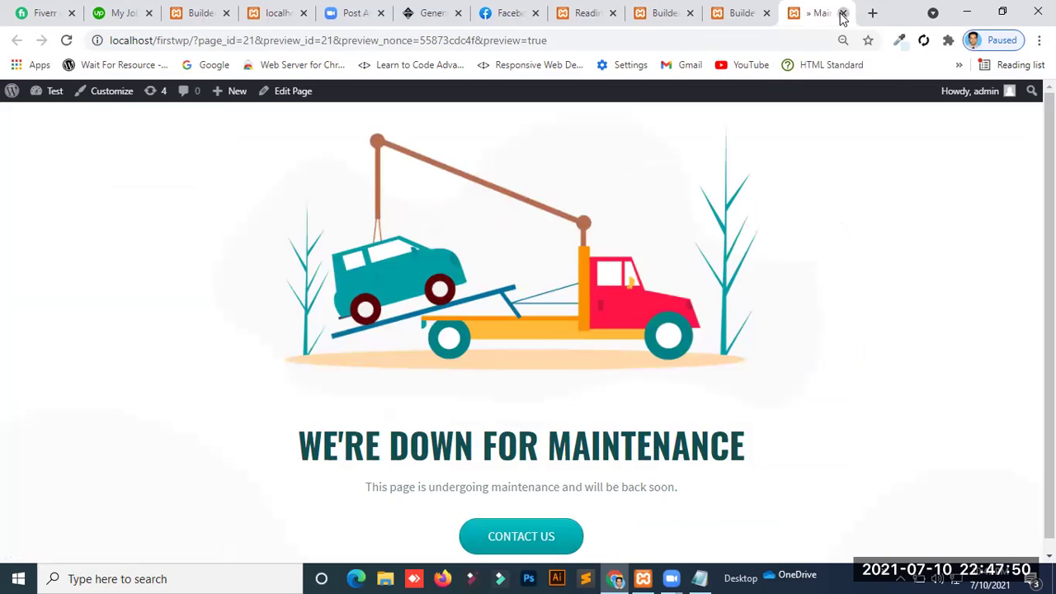
click(842, 14)
click(842, 13)
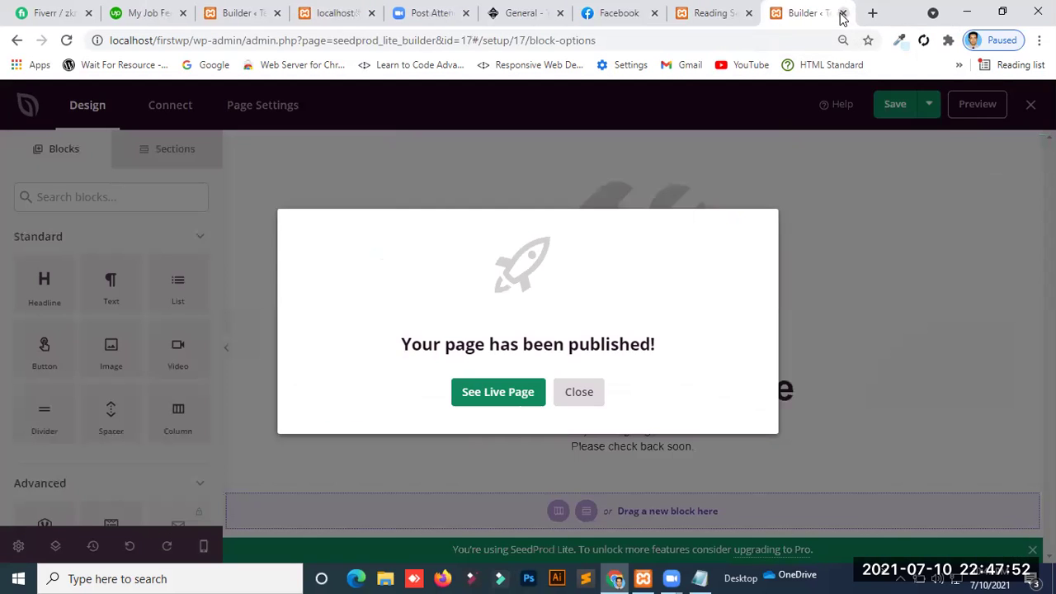
click(842, 13)
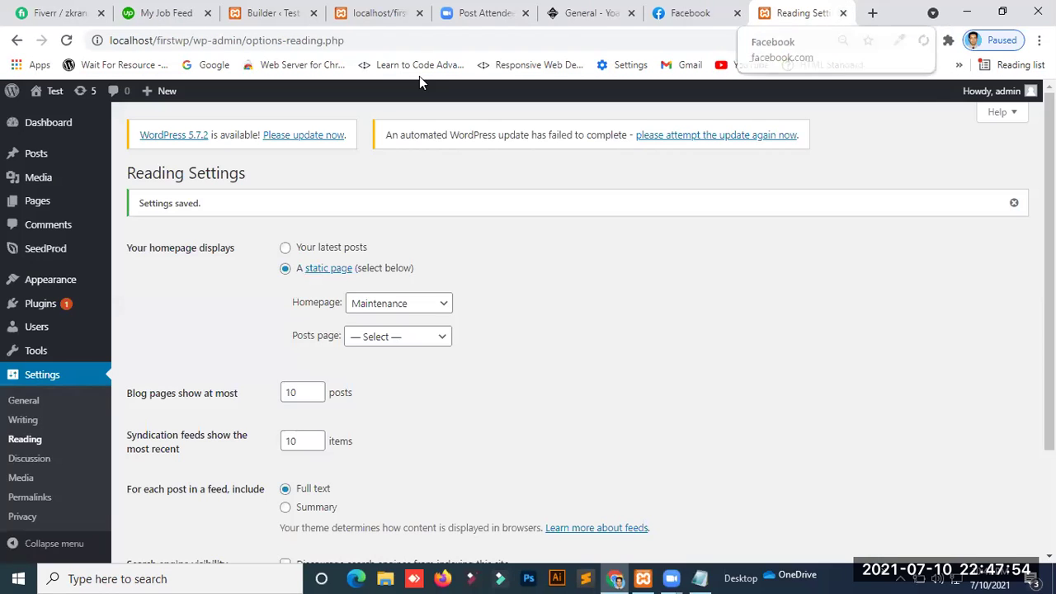
Step: Add a new WordPress page titled "Classic" and start its body content
mouse_move(47, 206)
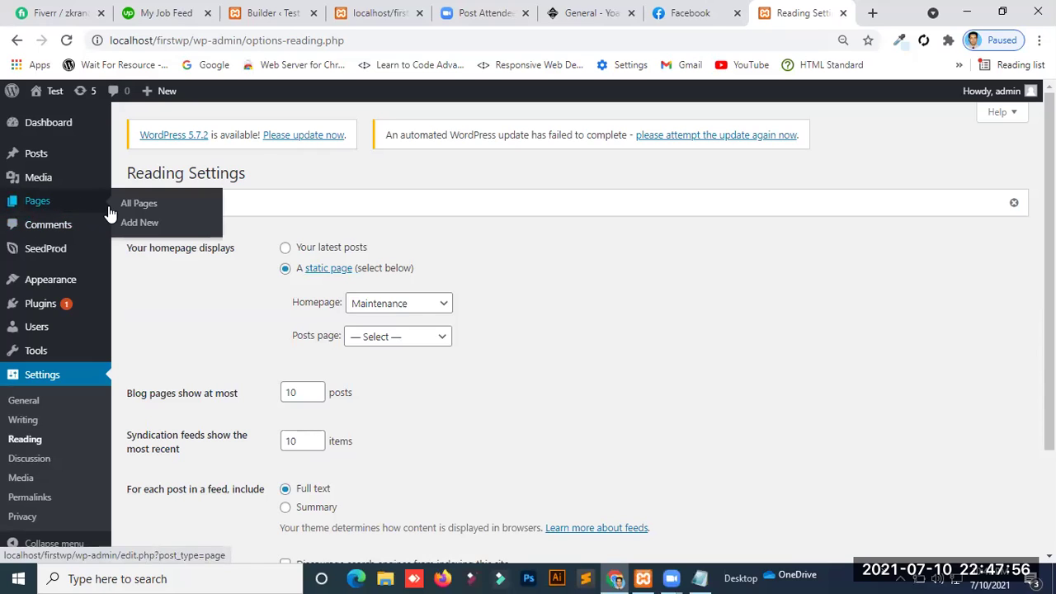
click(156, 222)
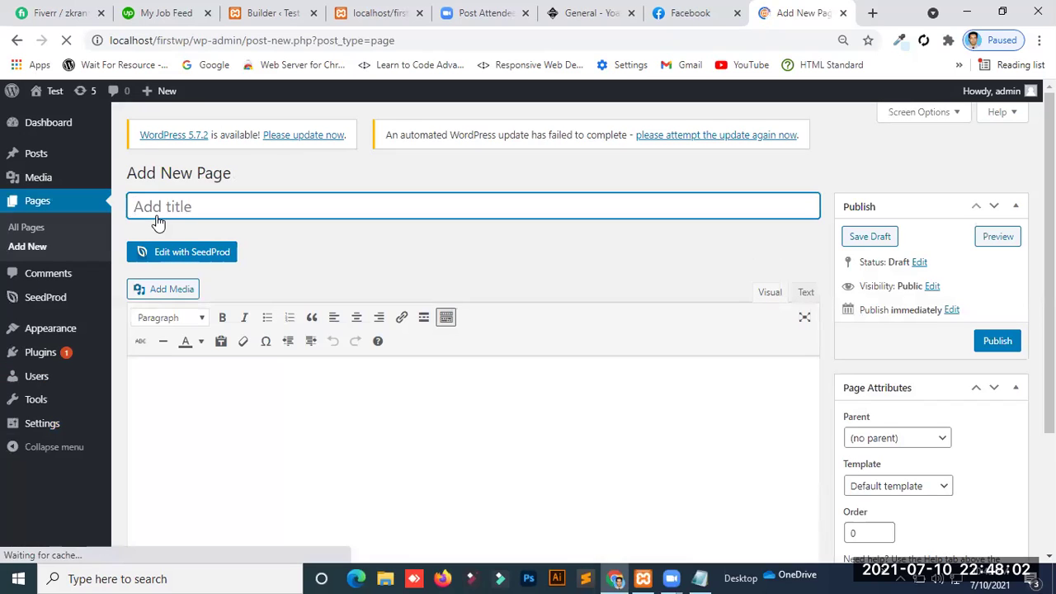
text(Classic)
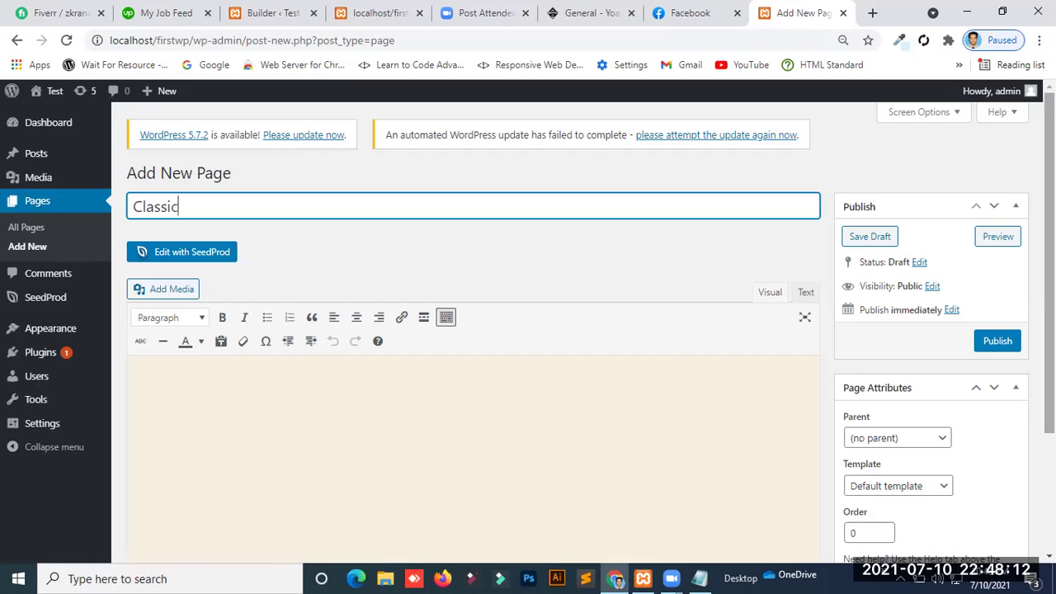
scroll(590, 338, down, 2)
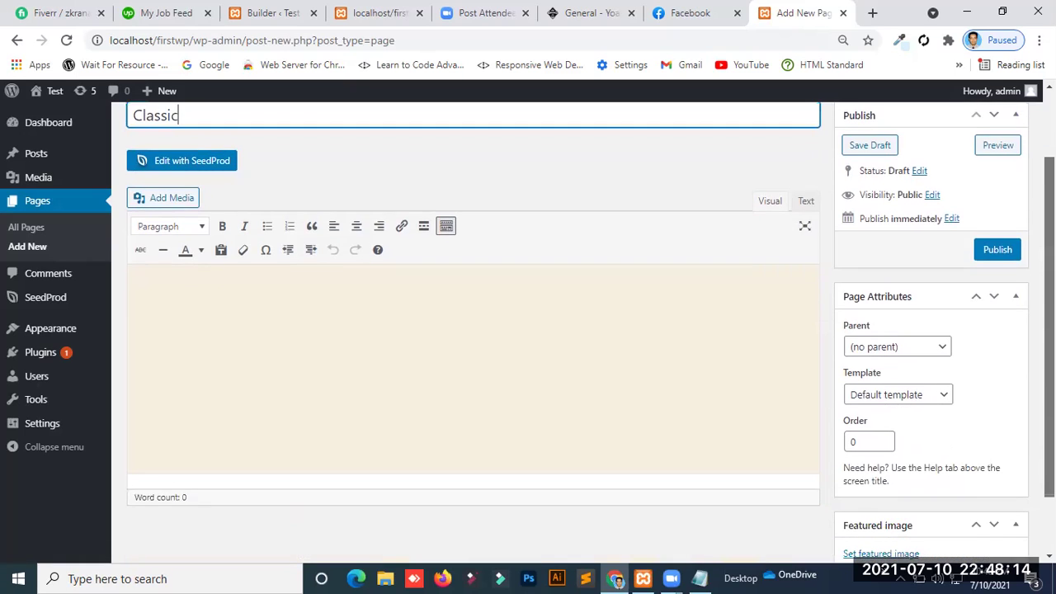
click(400, 285)
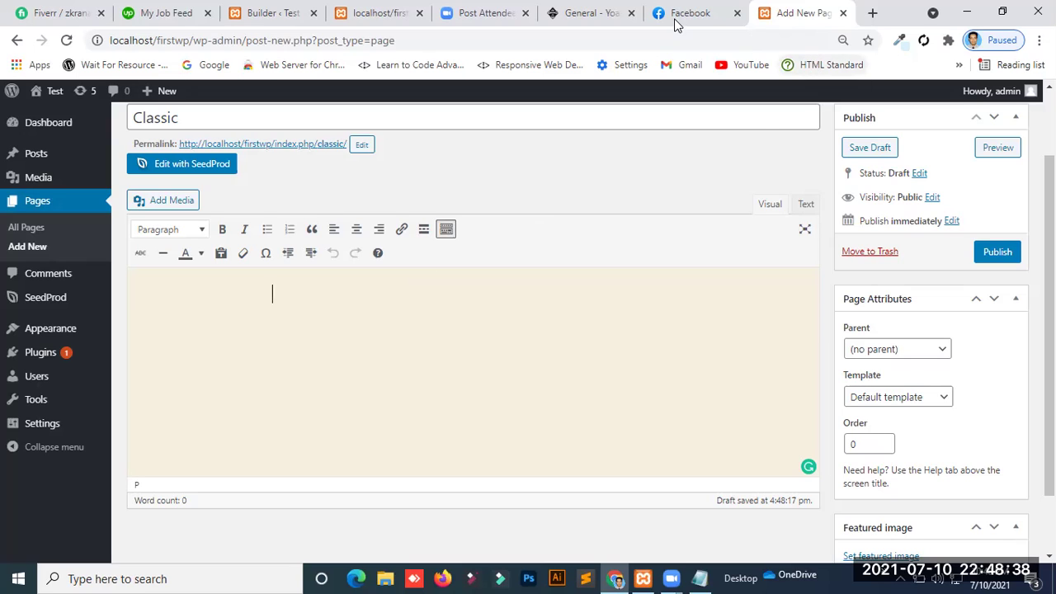
Step: Search Google for "classic editor" in a new browser tab and look through the results
click(871, 14)
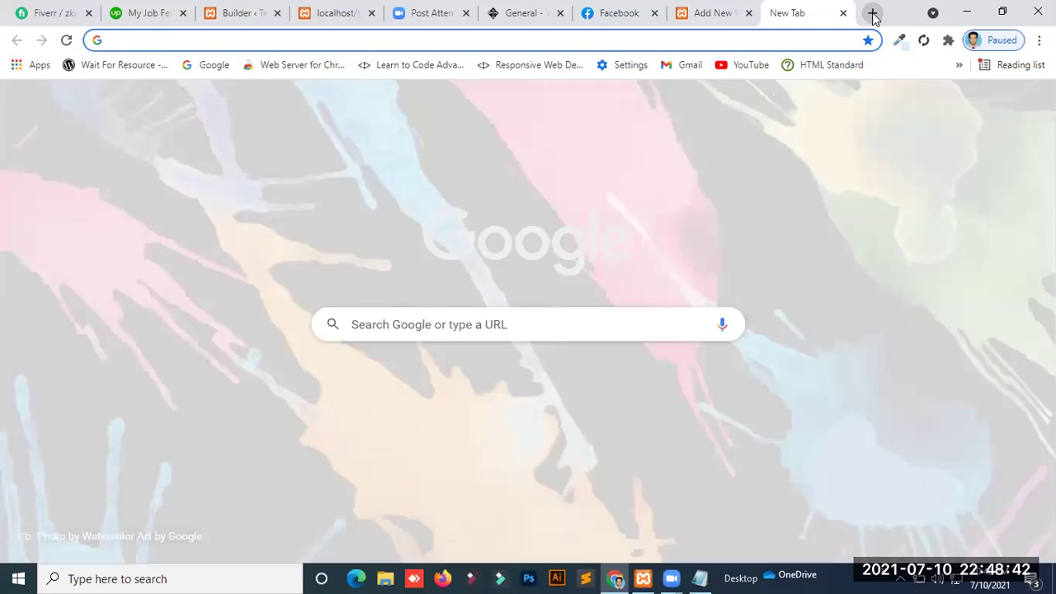
text(classi)
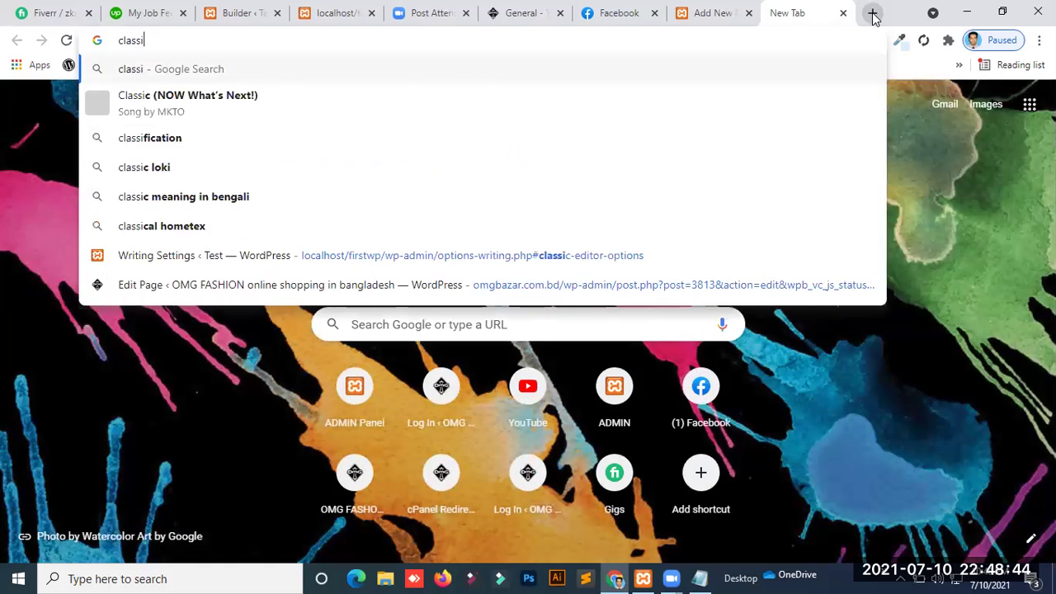
text(c editor)
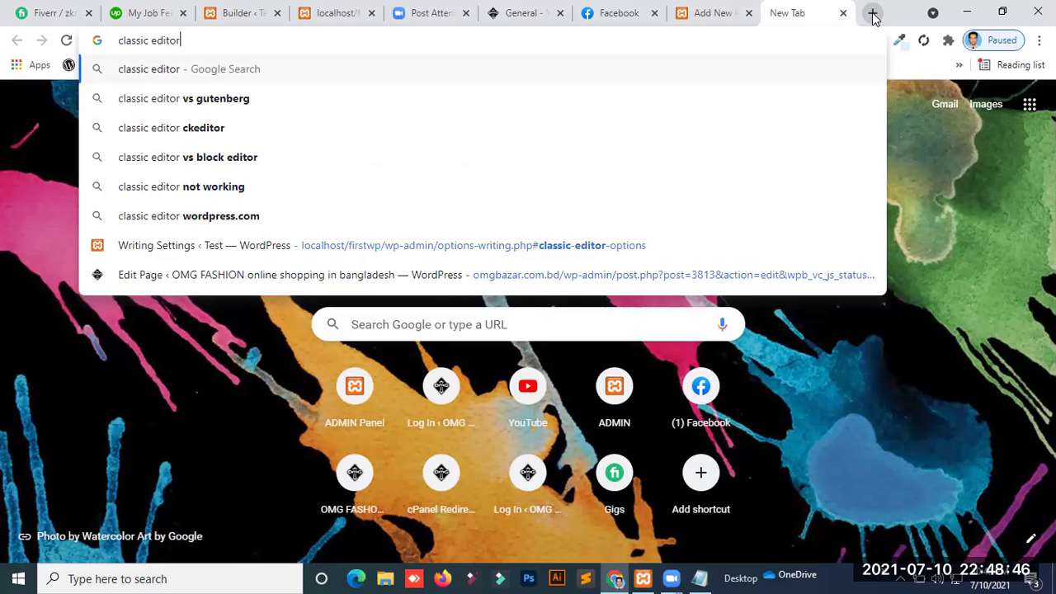
key(Return)
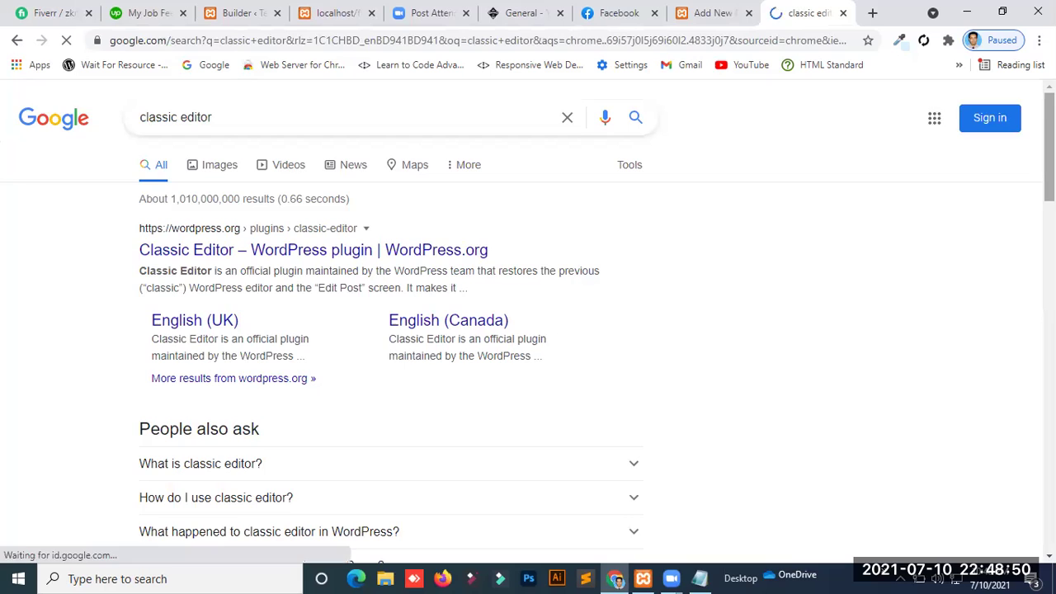
scroll(528, 330, down, 5)
scroll(728, 216, up, 3)
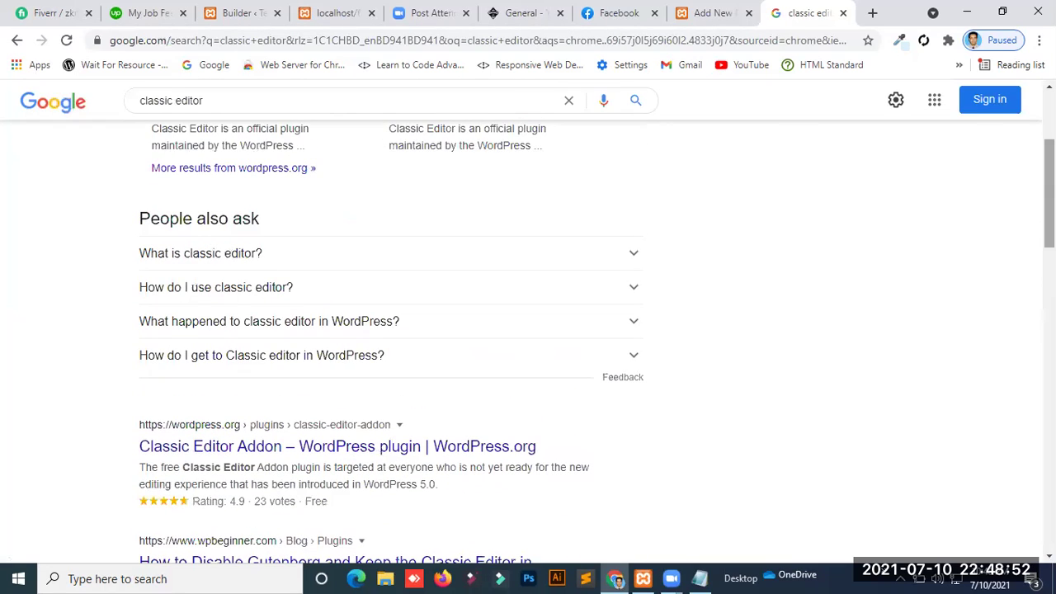
Step: Copy the answer to "What is classic editor?" from the search results and paste it into the Classic page's body
click(632, 256)
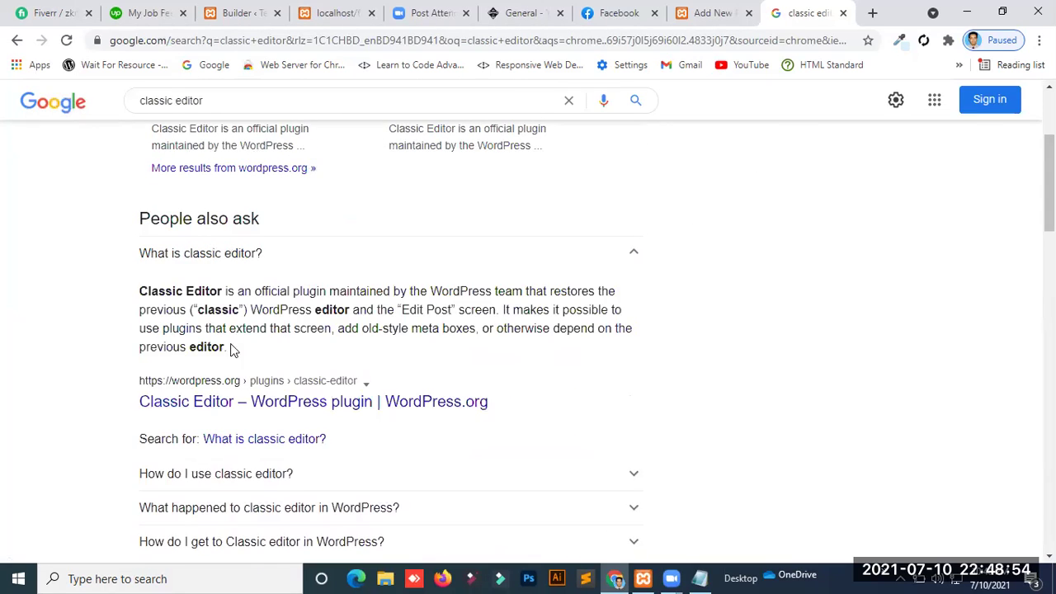
triple_click(154, 302)
key(ctrl+c)
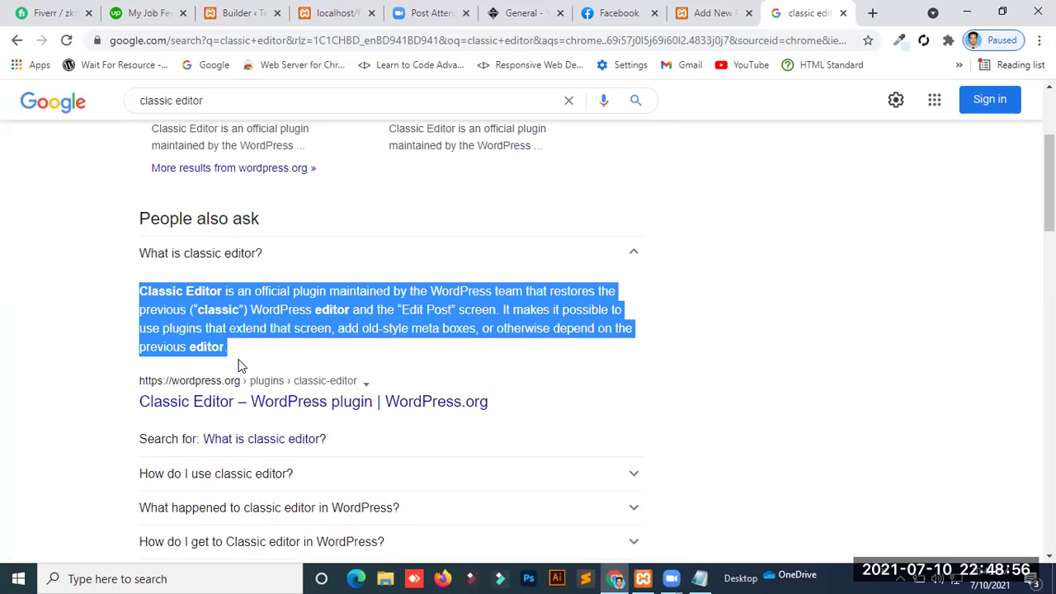
click(723, 10)
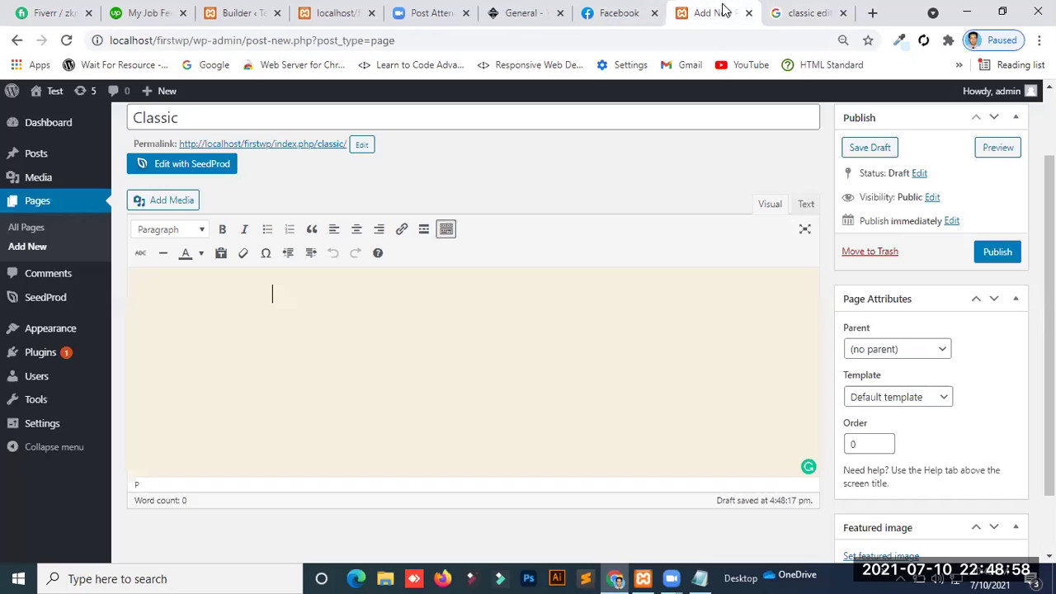
key(ctrl+v)
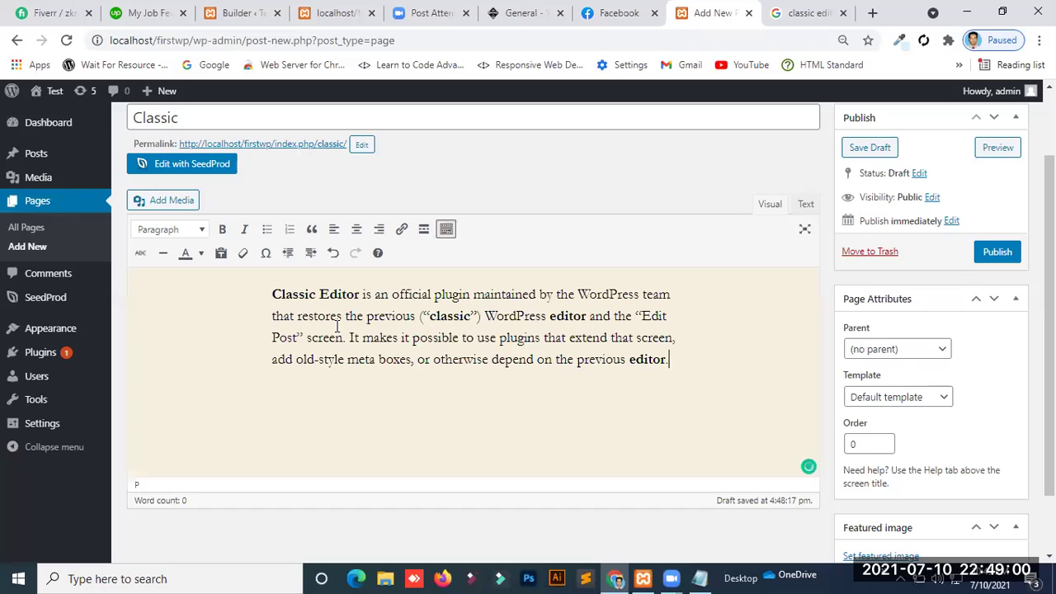
key(Return)
Step: Add the line "Welcome to Classic Editor" above the pasted paragraph
click(273, 295)
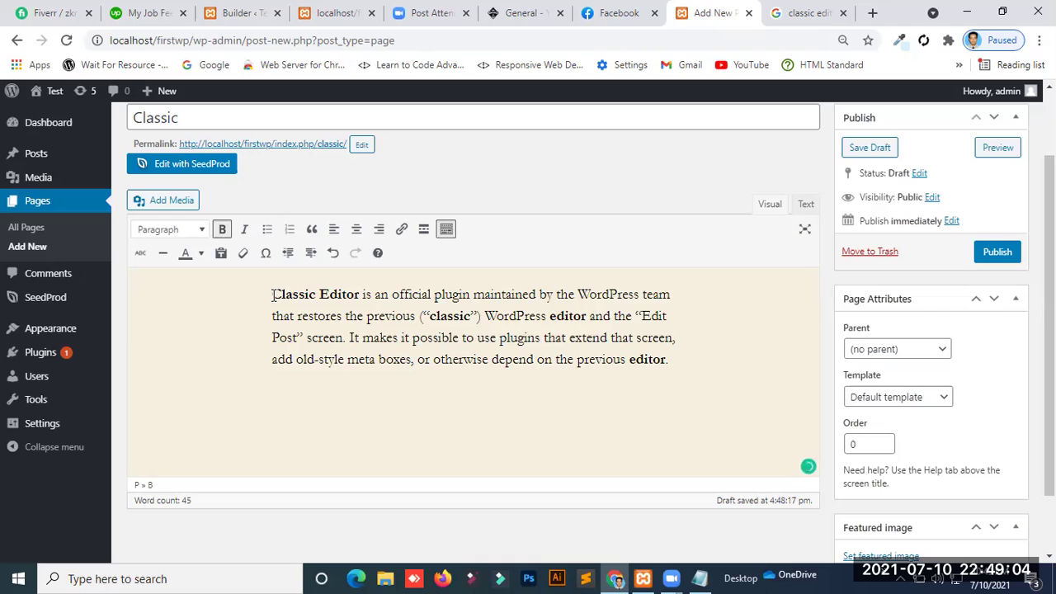
key(Return)
key(Up)
text(Welcomw )
text(to)
key(Left)
key(Left)
key(Left)
key(BackSpace)
text(e)
key(Right)
text(C)
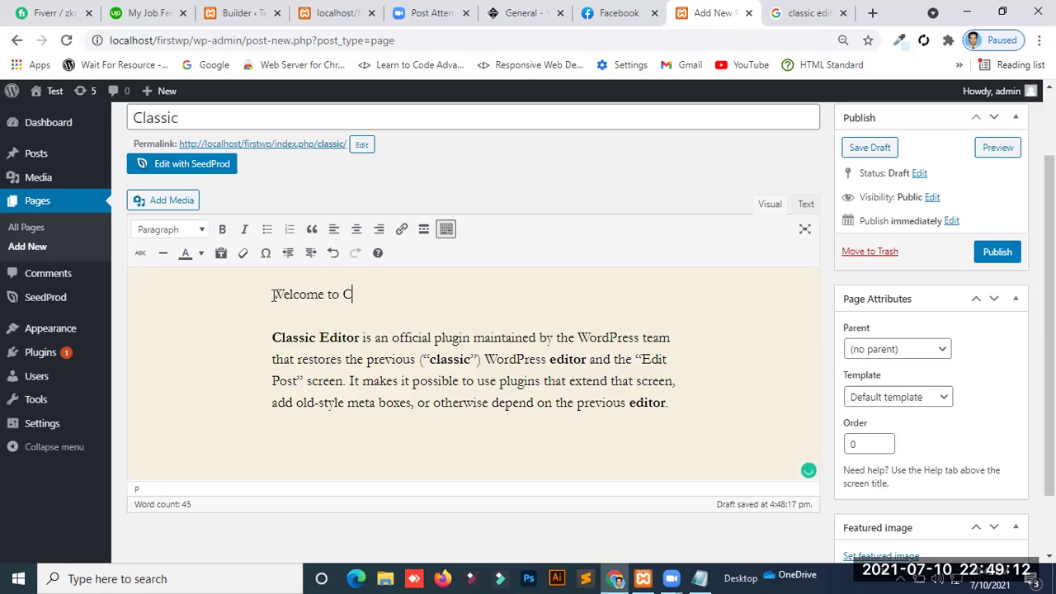
text(lassic Editor Mode)
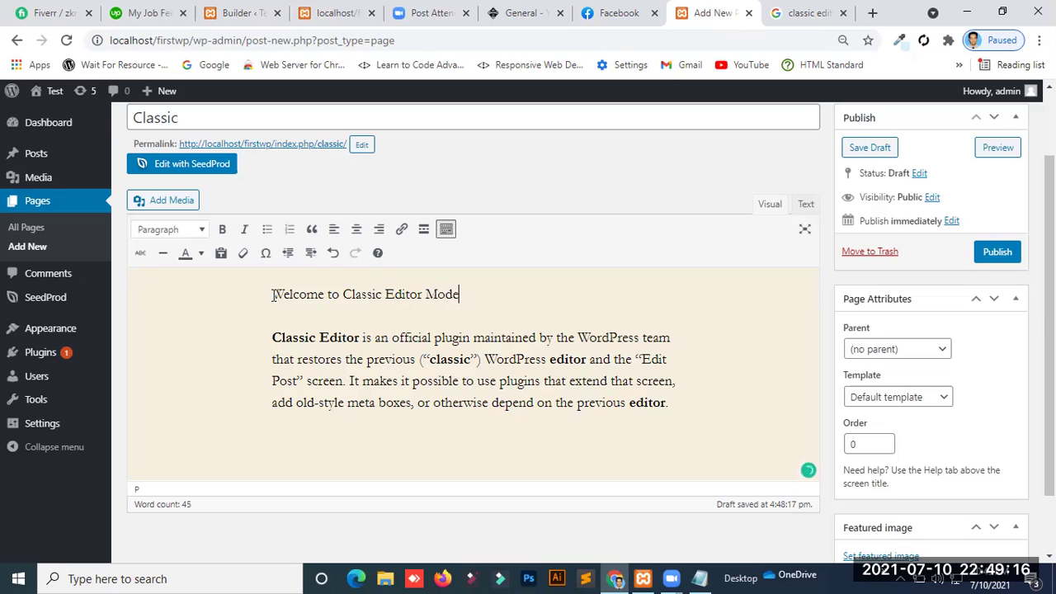
key(BackSpace)
key(BackSpace)
key(BackSpace)
Step: Try Heading 1 on the "Welcome to Classic Editor" line and settle on Heading 2
key(ctrl+shift+Left)
key(ctrl+shift+Left)
key(ctrl+shift+Left)
key(ctrl+shift+Left)
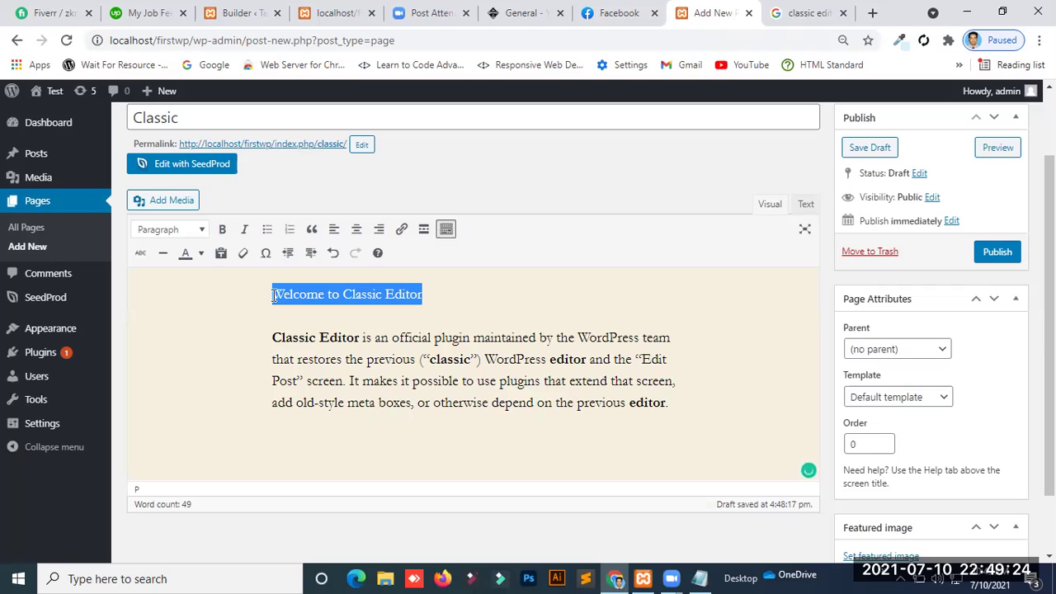
click(189, 236)
click(218, 289)
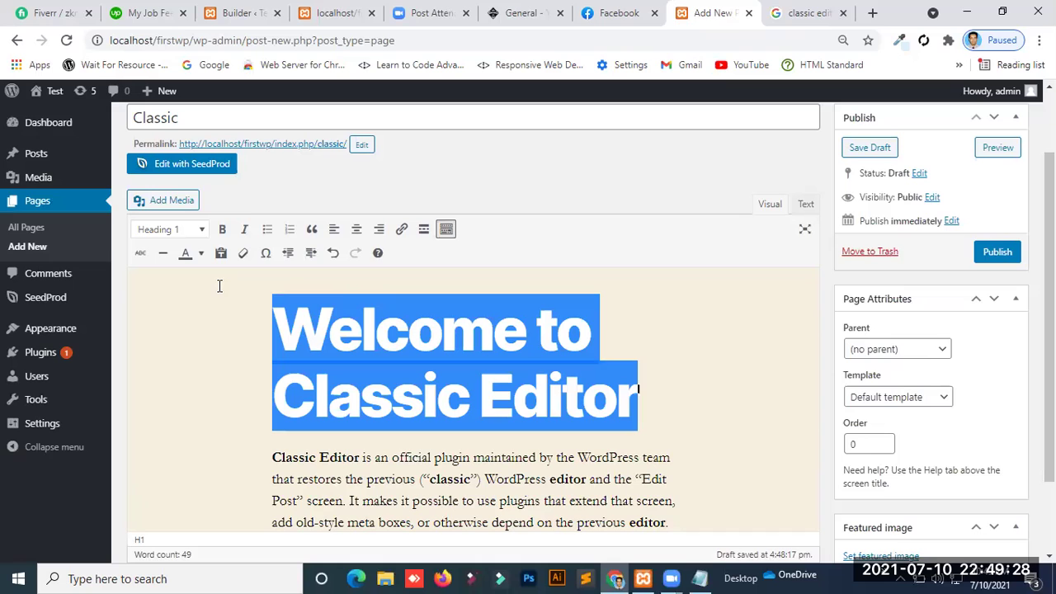
click(200, 234)
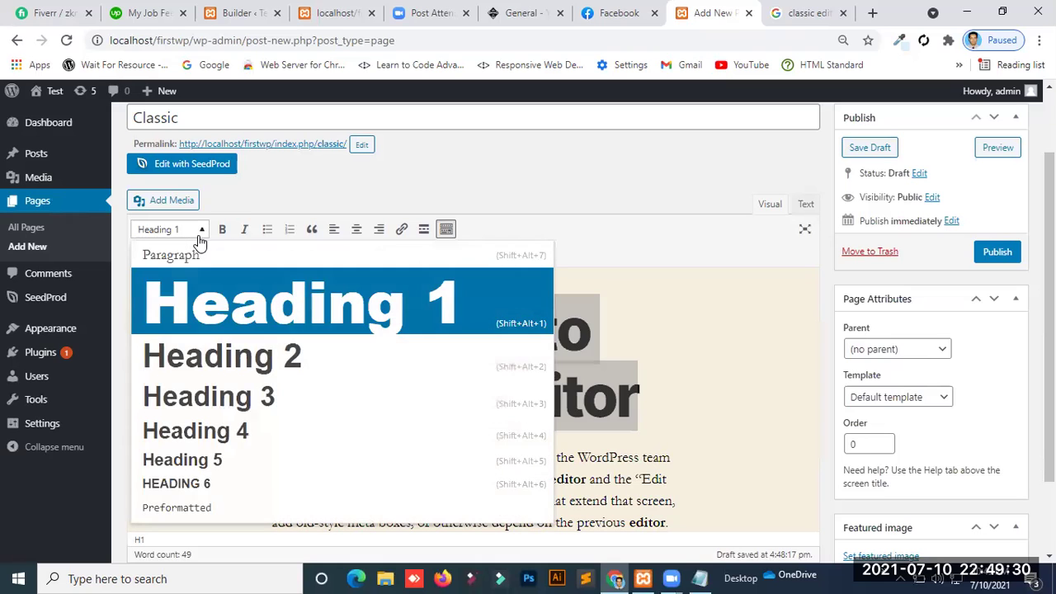
click(208, 369)
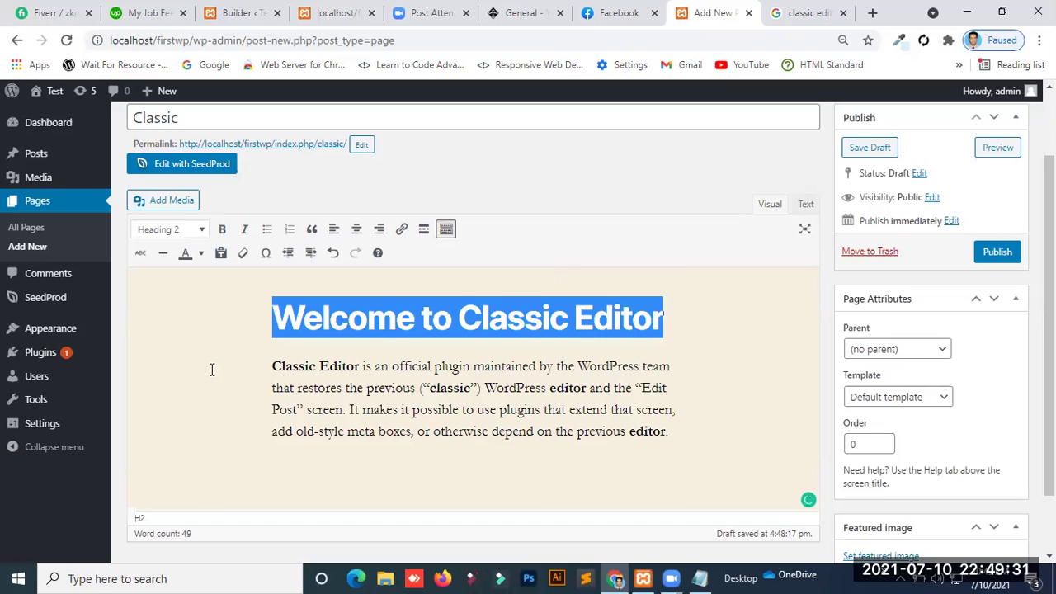
click(717, 355)
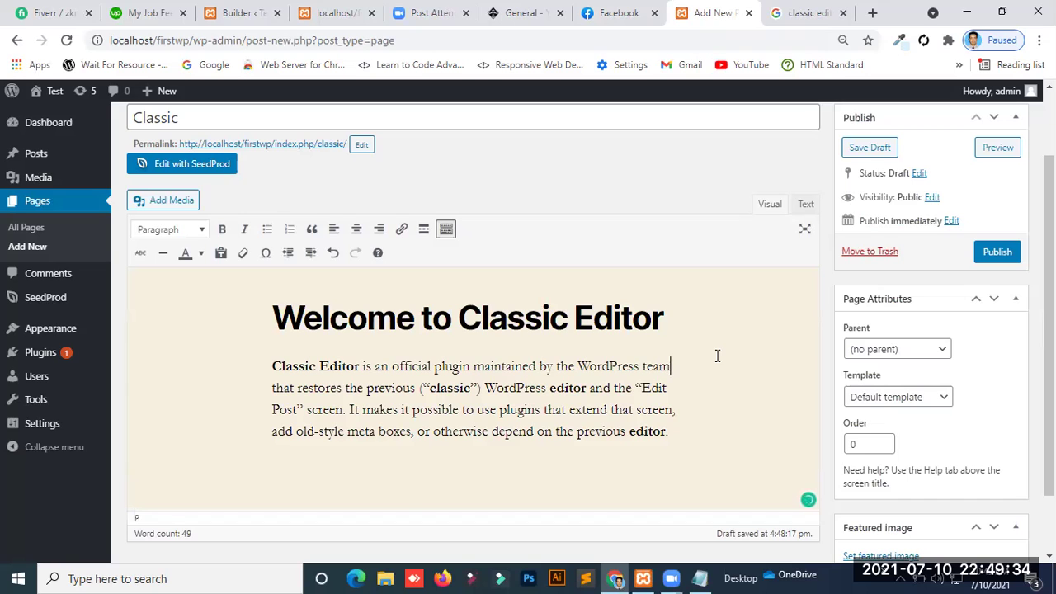
Step: Insert a horizontal line between the welcome heading and the paragraph
click(698, 317)
key(Return)
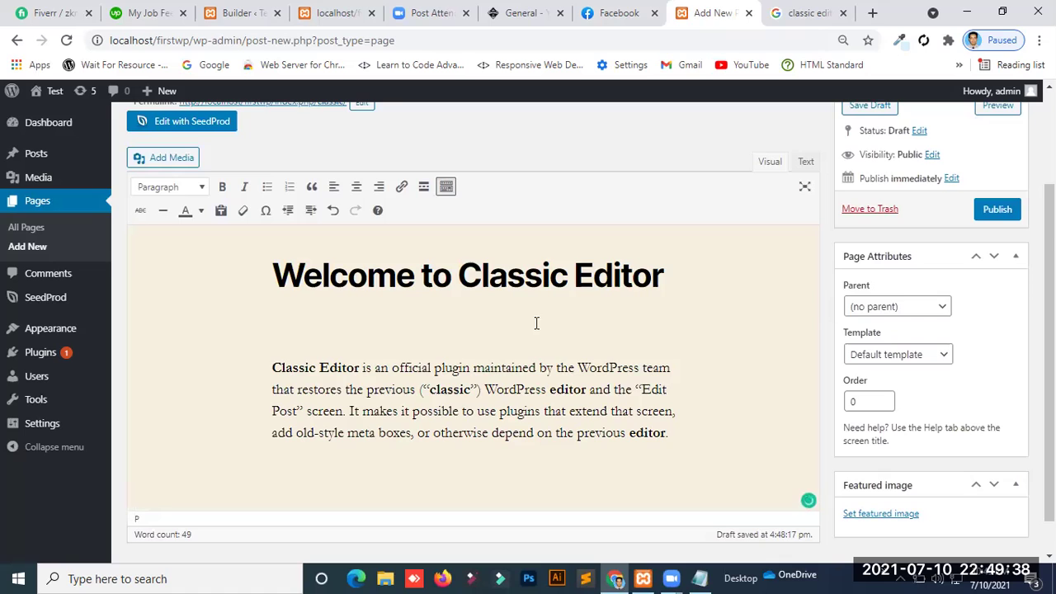
click(167, 216)
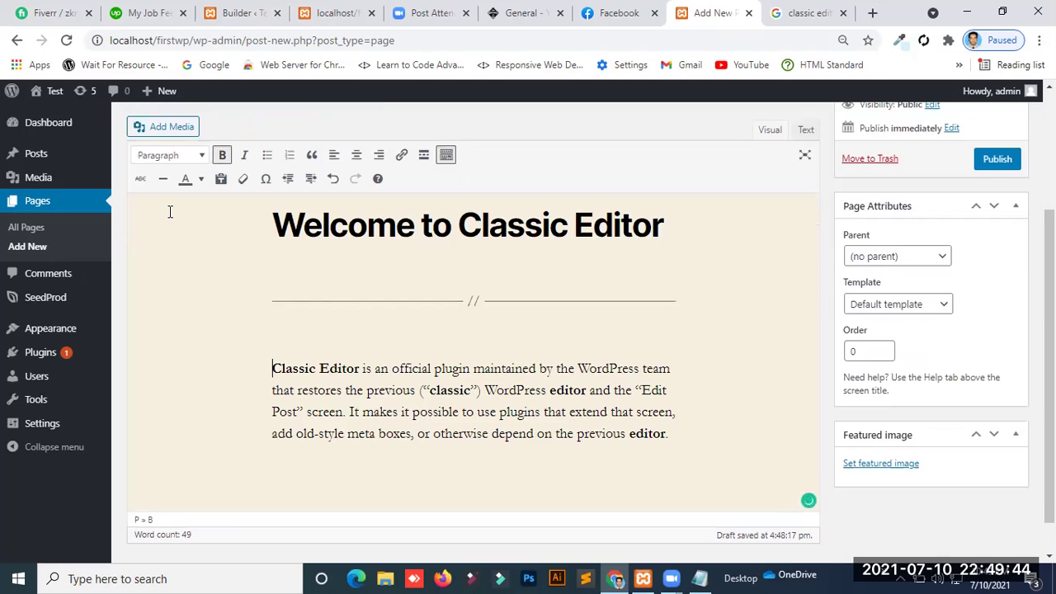
click(399, 279)
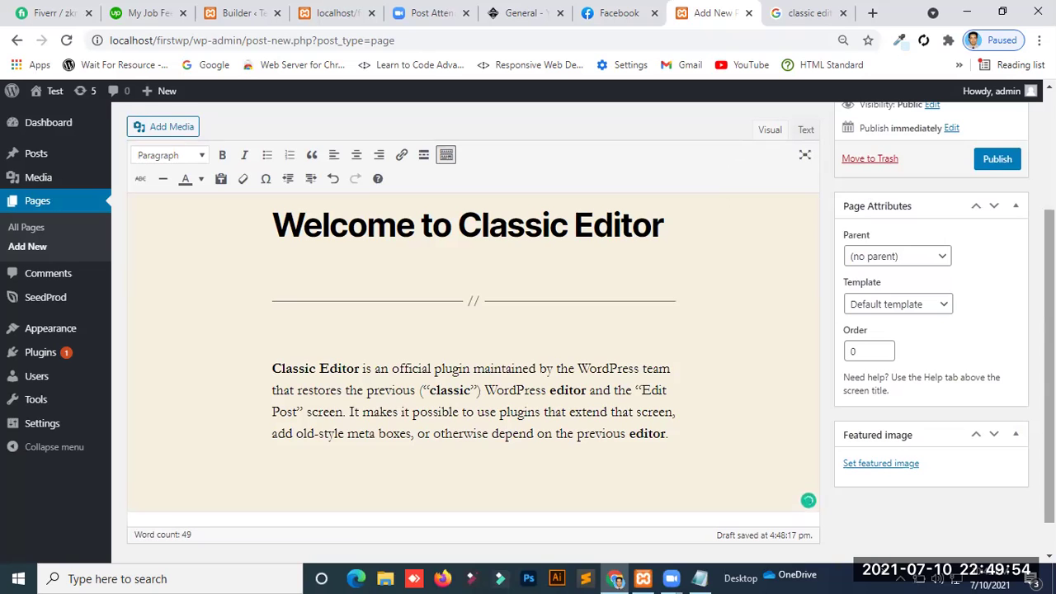
Step: Switch the Classic page's body to its HTML text view and highlight the welcome heading's markup
scroll(1049, 363, up, 1)
scroll(1049, 346, up, 1)
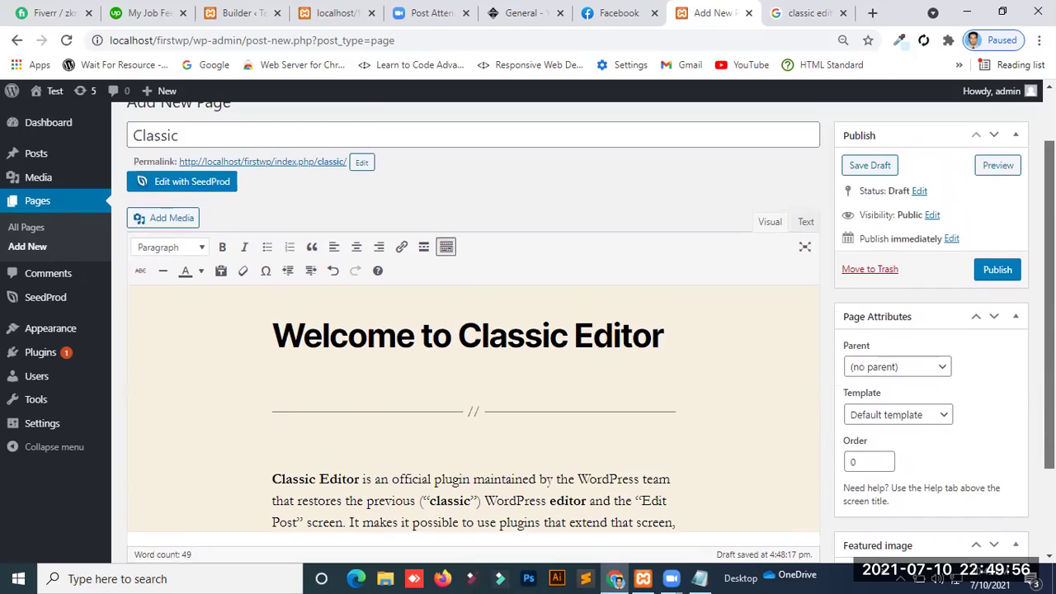
click(804, 223)
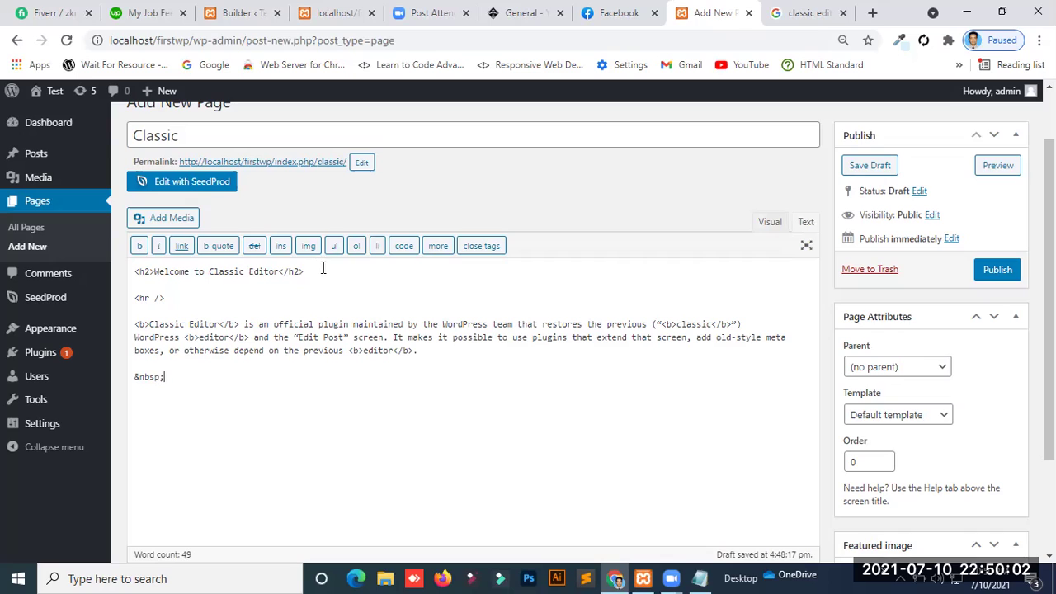
drag(322, 268, 131, 266)
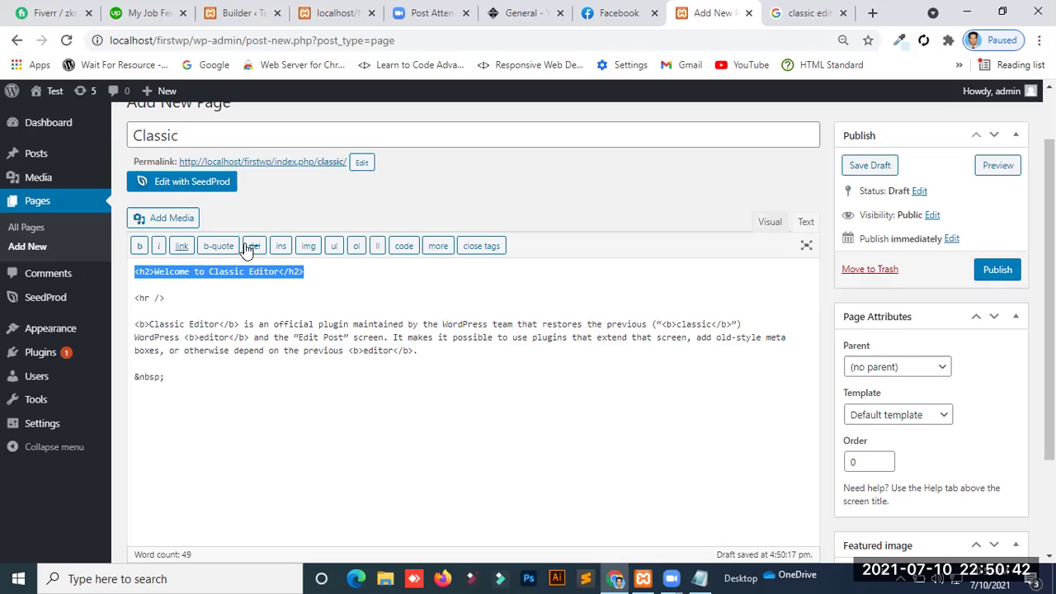
Step: Add the line "Go to Sample Page" directly below the paragraph in the page's HTML
click(429, 353)
key(Return)
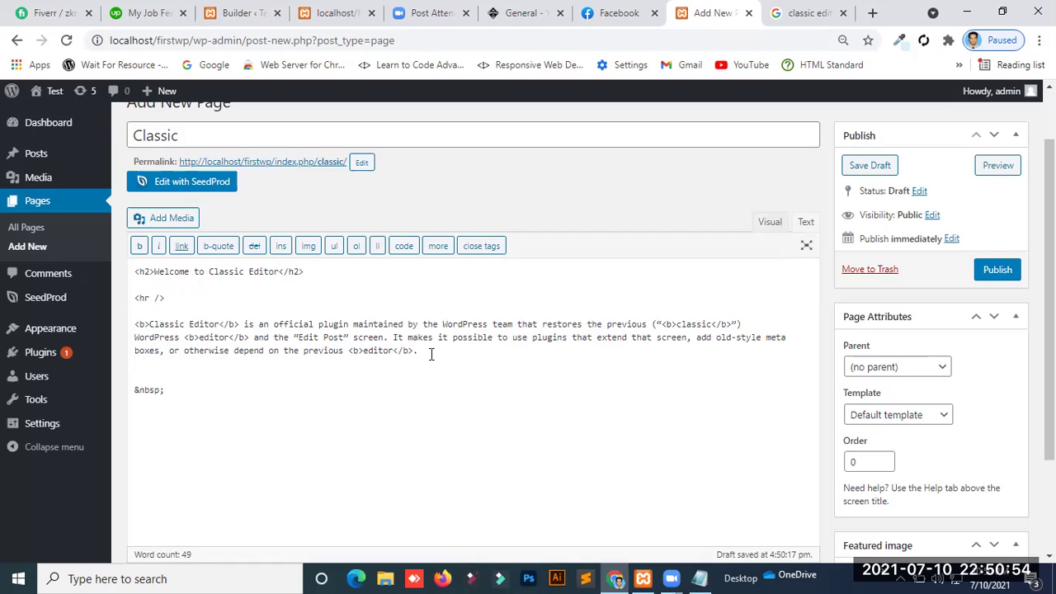
text(Go to Sample Page)
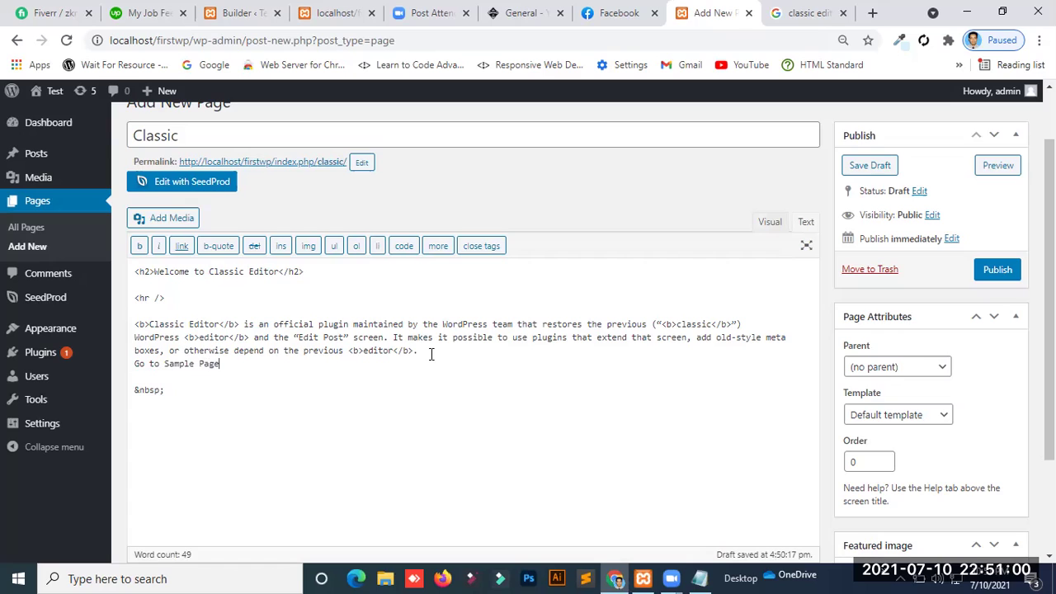
Step: Select the whole "Go to Sample Page" line and start inserting a link on it
key(shift+Left)
key(shift+Left)
key(shift+Left)
key(shift+Left)
key(shift+Left)
key(shift+Left)
key(shift+Left)
key(shift+Left)
key(shift+Left)
key(shift+Left)
key(shift+Left)
key(shift+Left)
key(shift+Left)
key(shift+Left)
key(shift+Left)
key(shift+Left)
key(shift+Left)
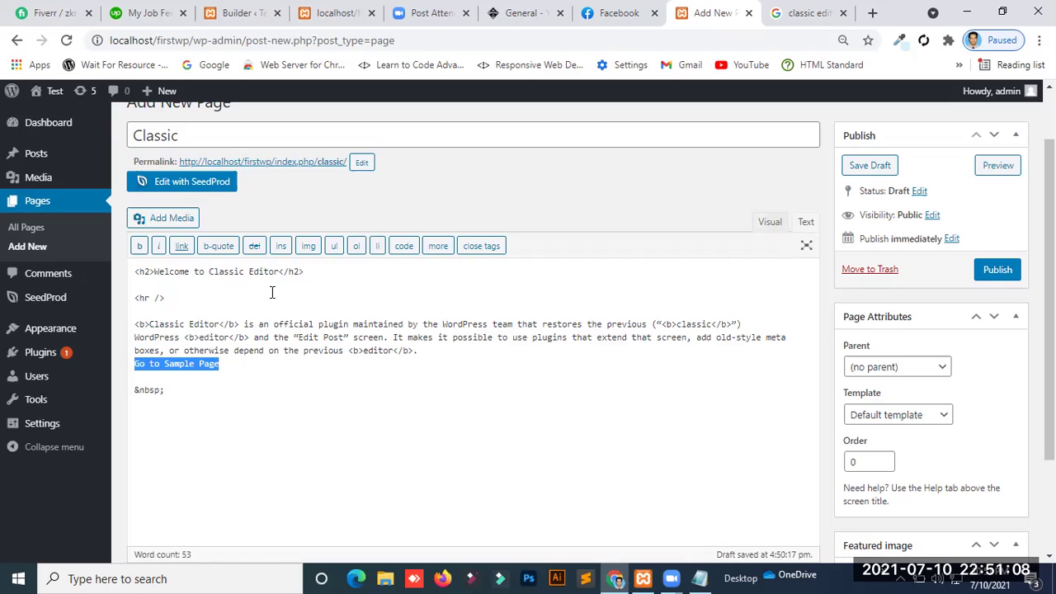
click(180, 246)
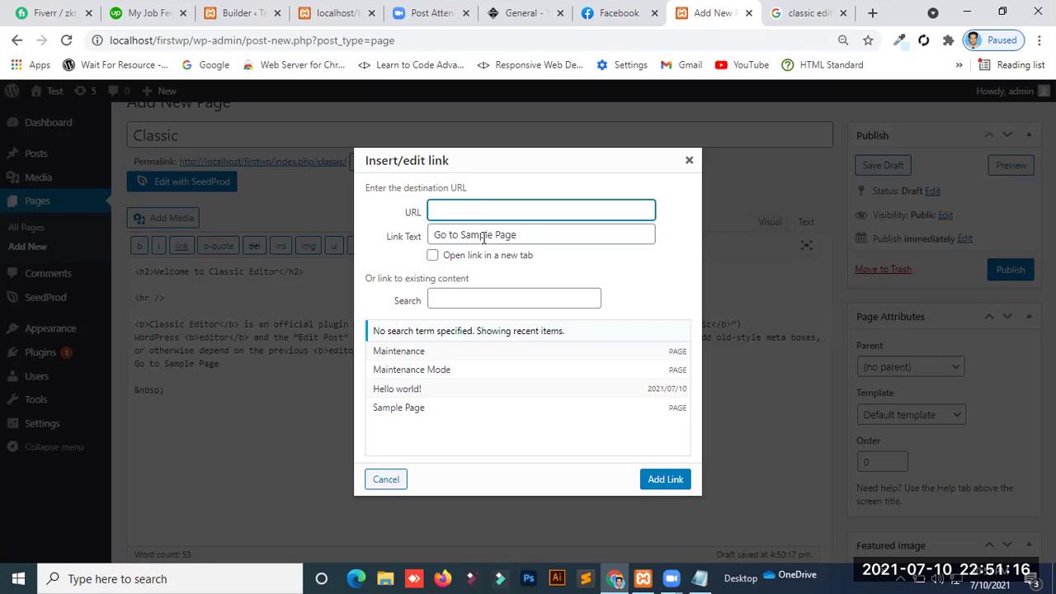
Step: In the browser tab showing the maintenance preview, go through the site's dashboard and page list to Sample Page and copy its URL
click(242, 12)
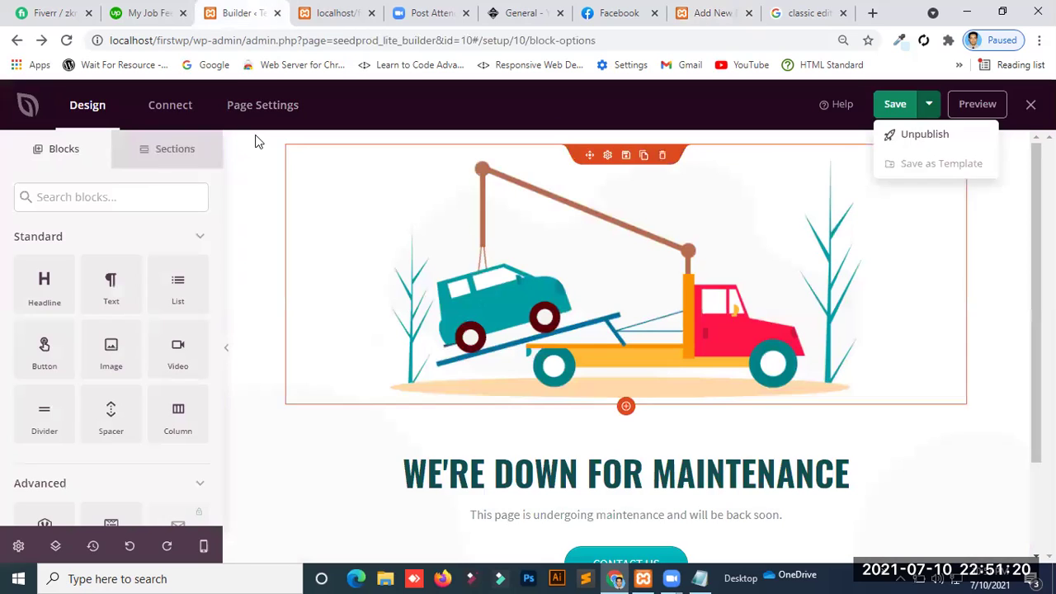
click(334, 12)
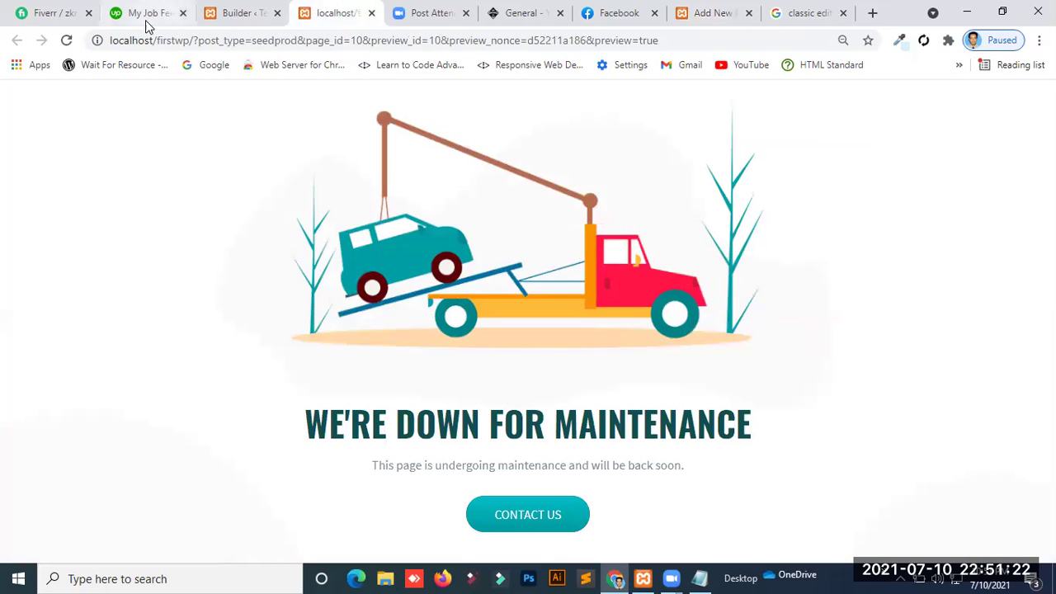
drag(193, 39, 997, 25)
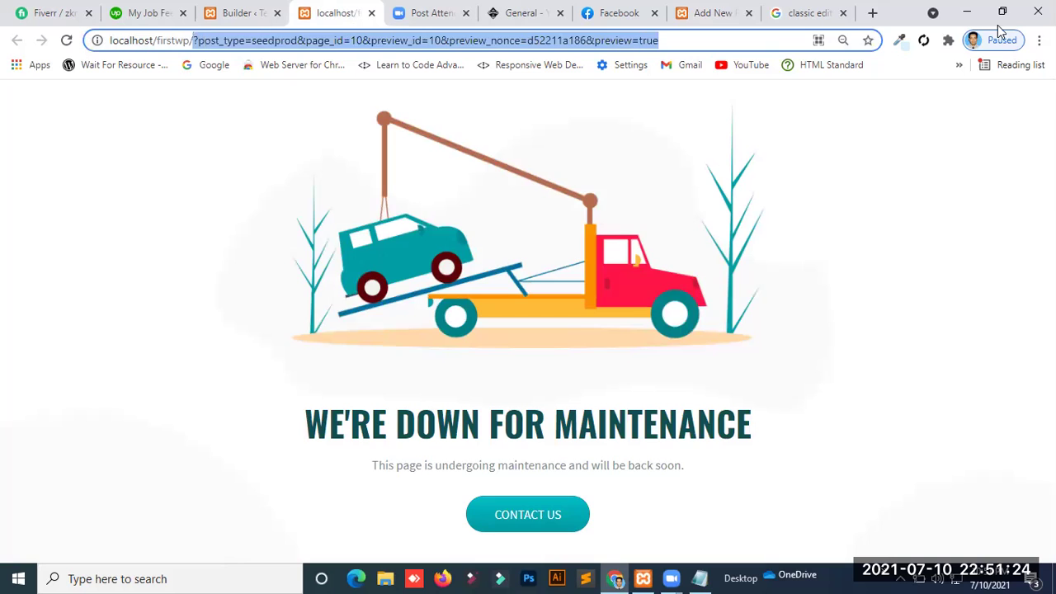
key(BackSpace)
key(Return)
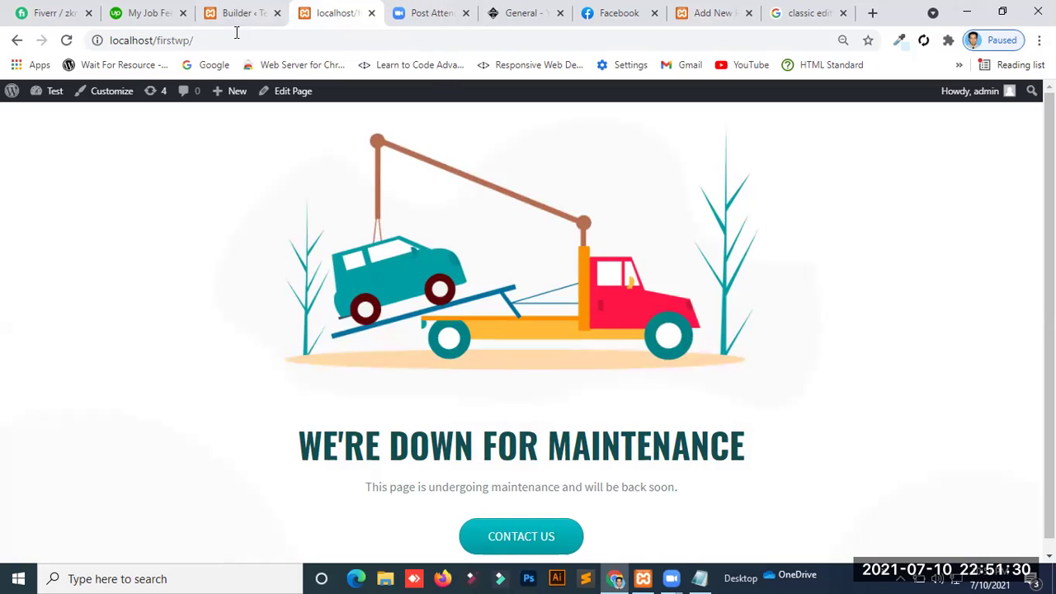
mouse_move(48, 92)
click(48, 117)
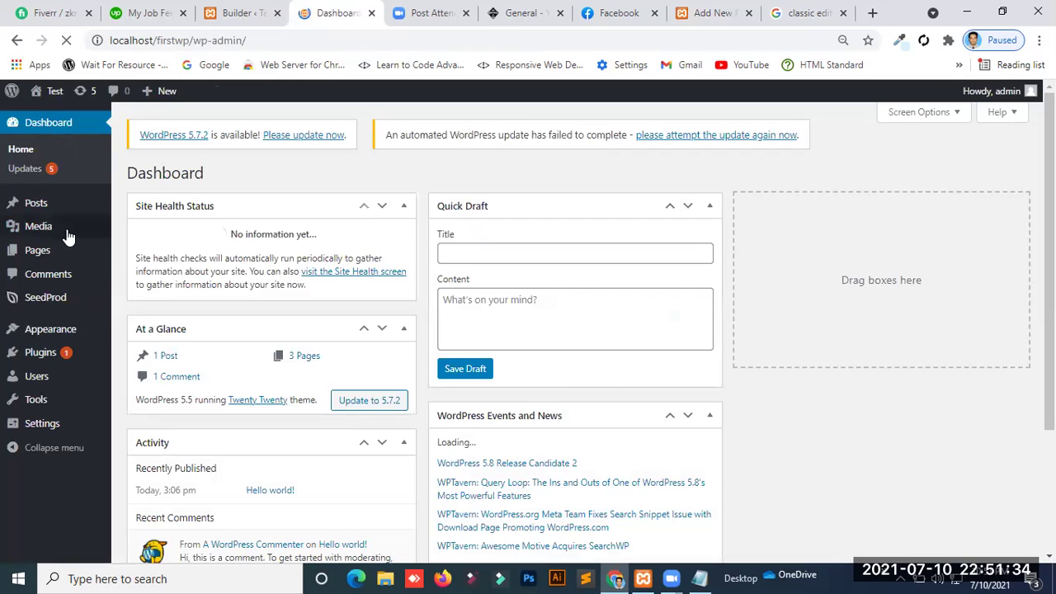
mouse_move(71, 263)
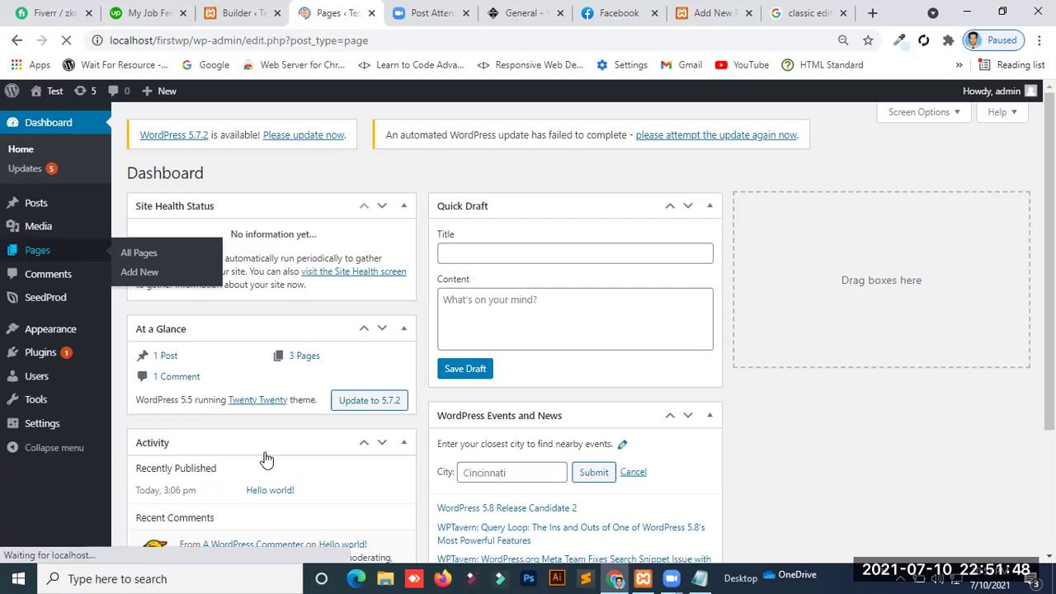
click(342, 39)
key(ctrl+c)
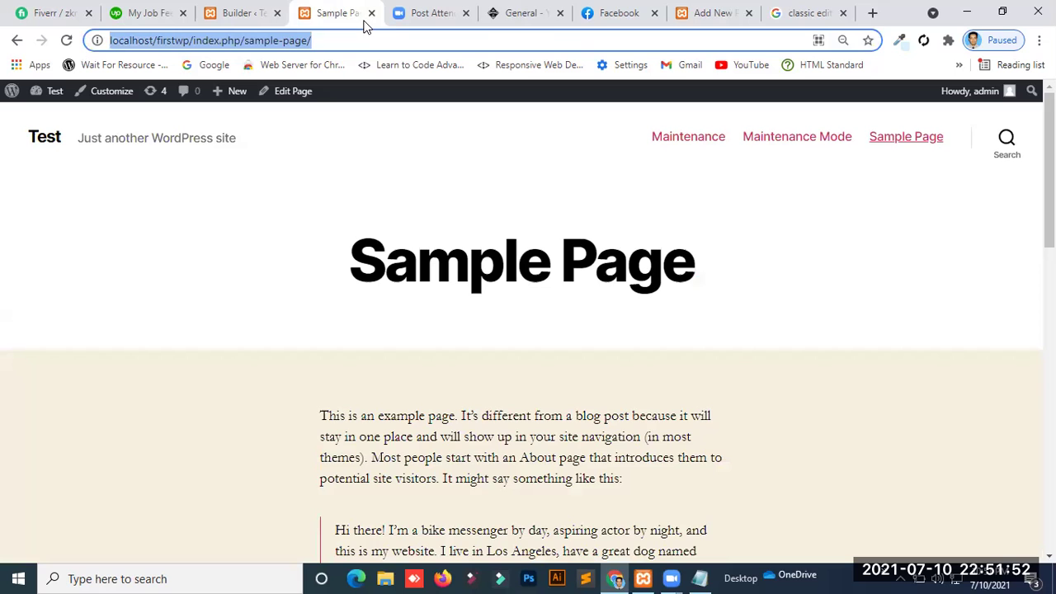
Step: Paste the Sample Page URL as the link's destination and review the URL and link text
click(699, 12)
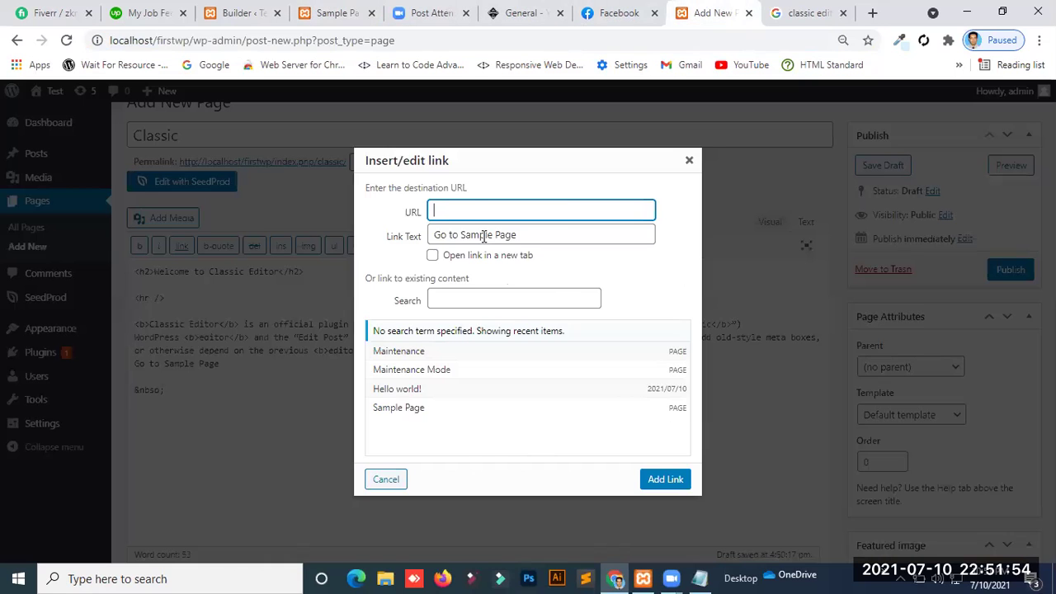
key(ctrl+v)
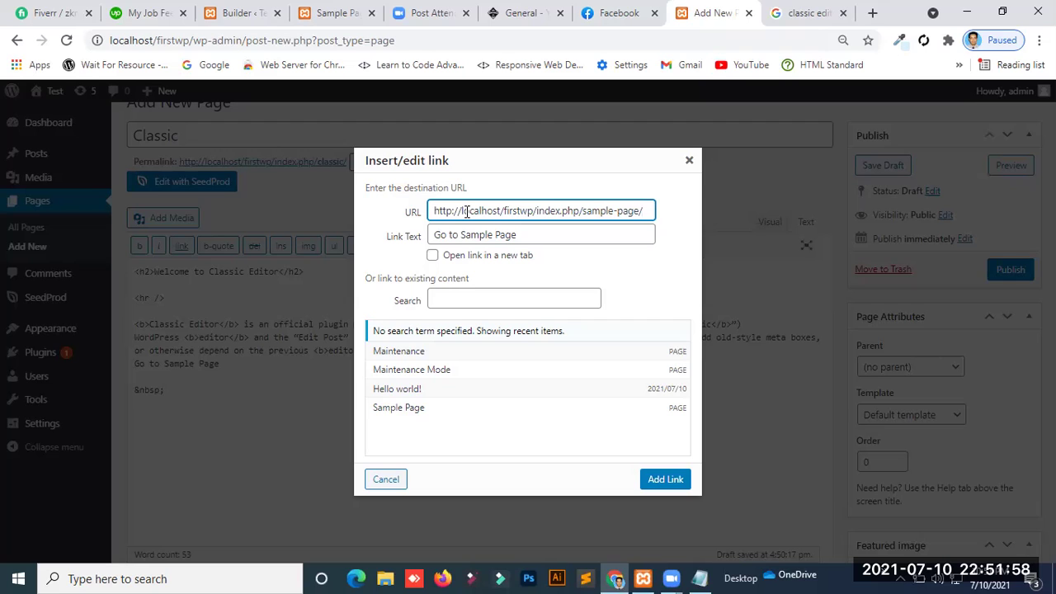
drag(546, 235, 392, 221)
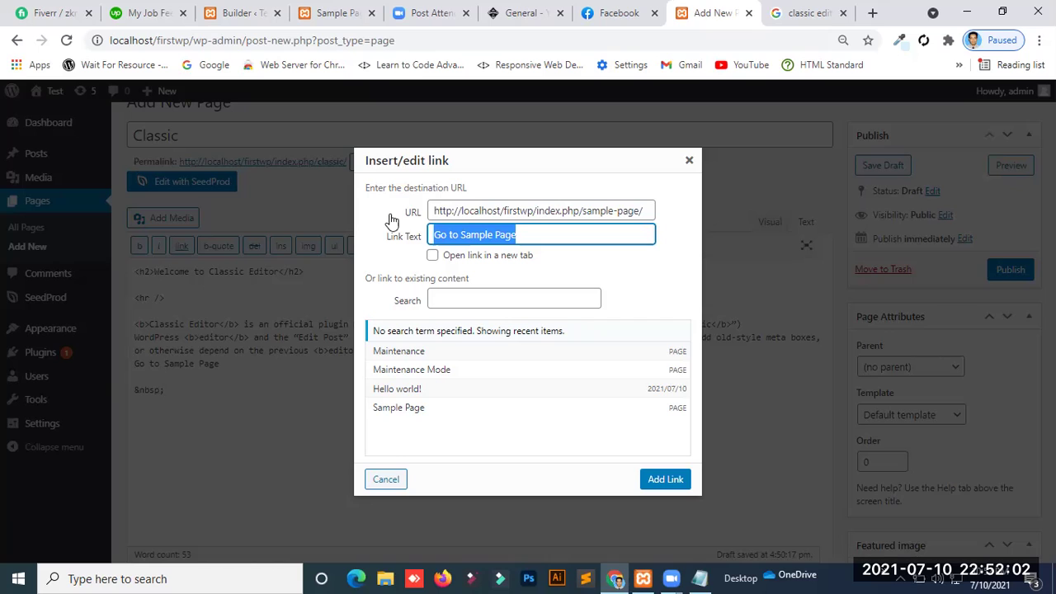
double_click(510, 211)
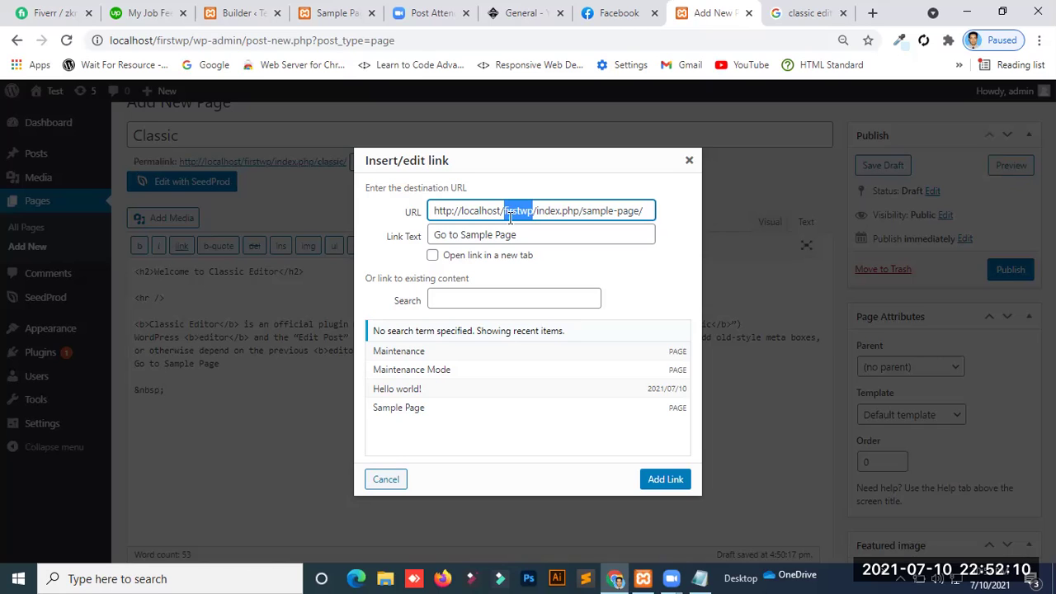
Step: Try the existing Sample Page and Hello world! entries as link targets, settle on Maintenance Mode, and add the link
click(426, 406)
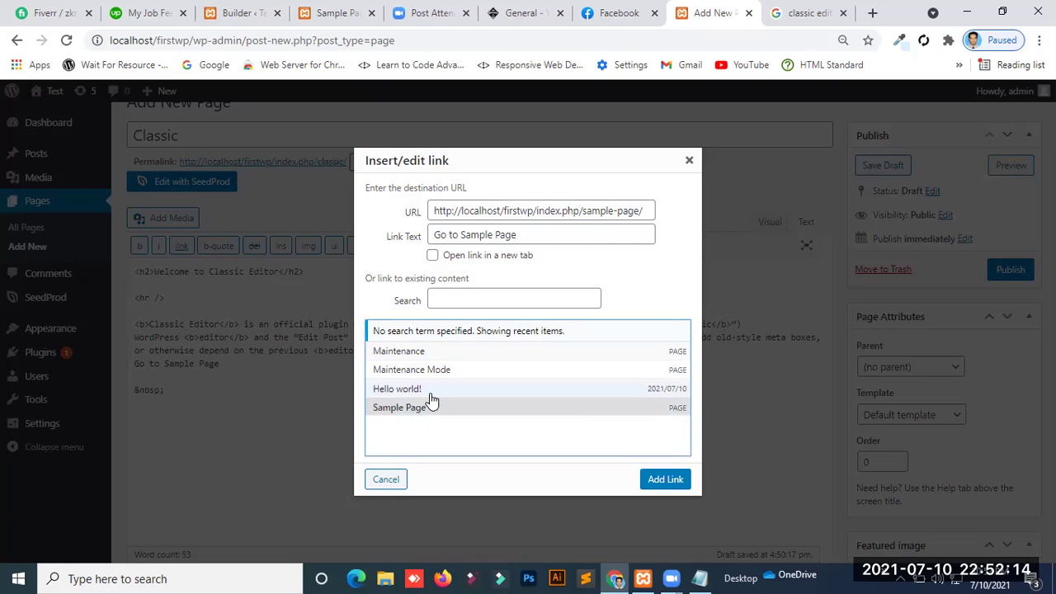
click(430, 393)
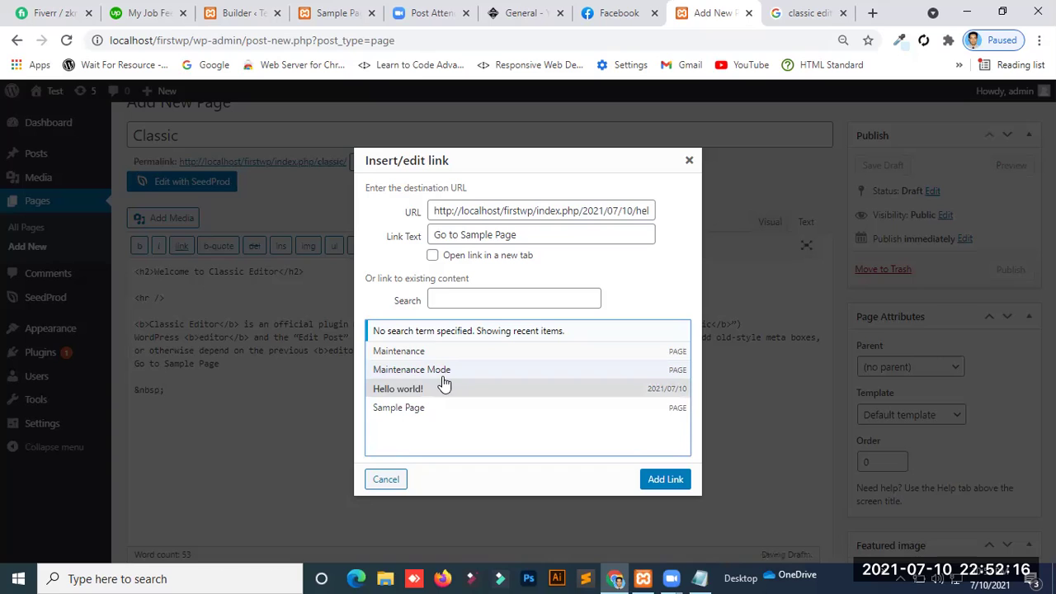
click(444, 378)
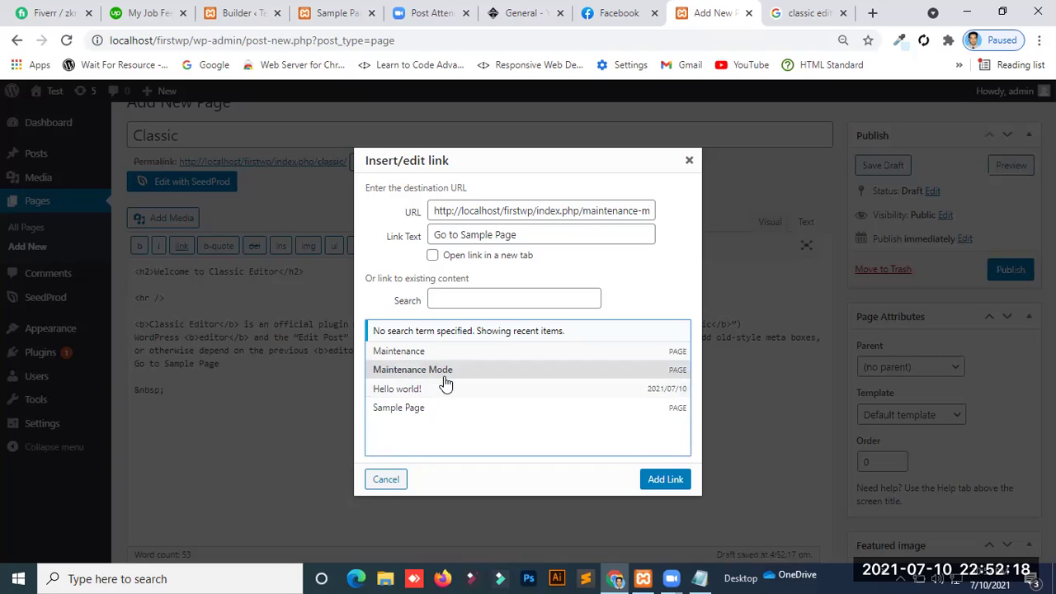
click(676, 479)
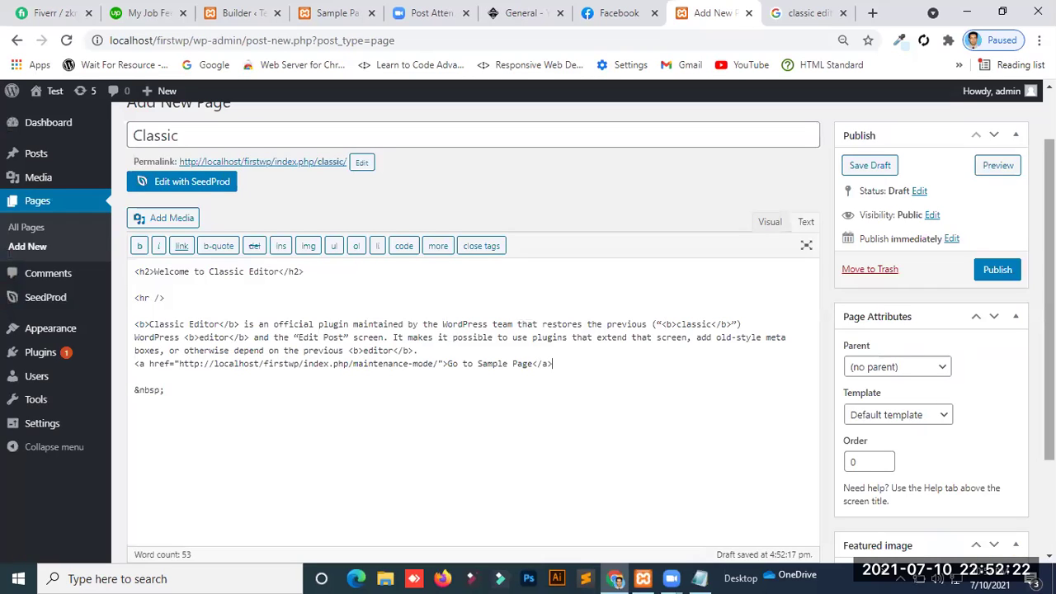
Step: Publish the Classic page and view its heading, paragraph and link on the live site
click(996, 271)
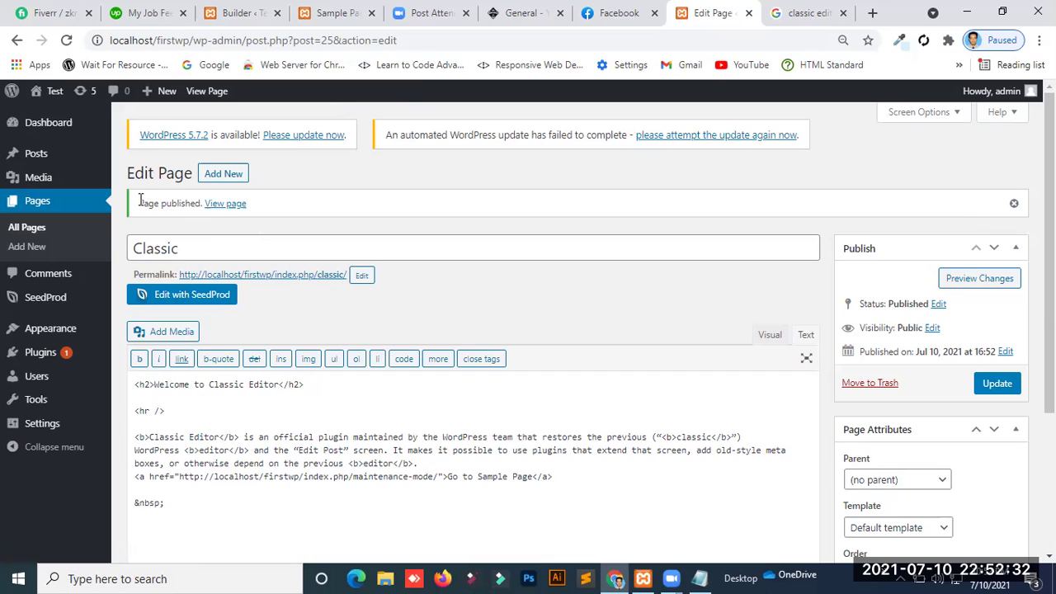
click(226, 206)
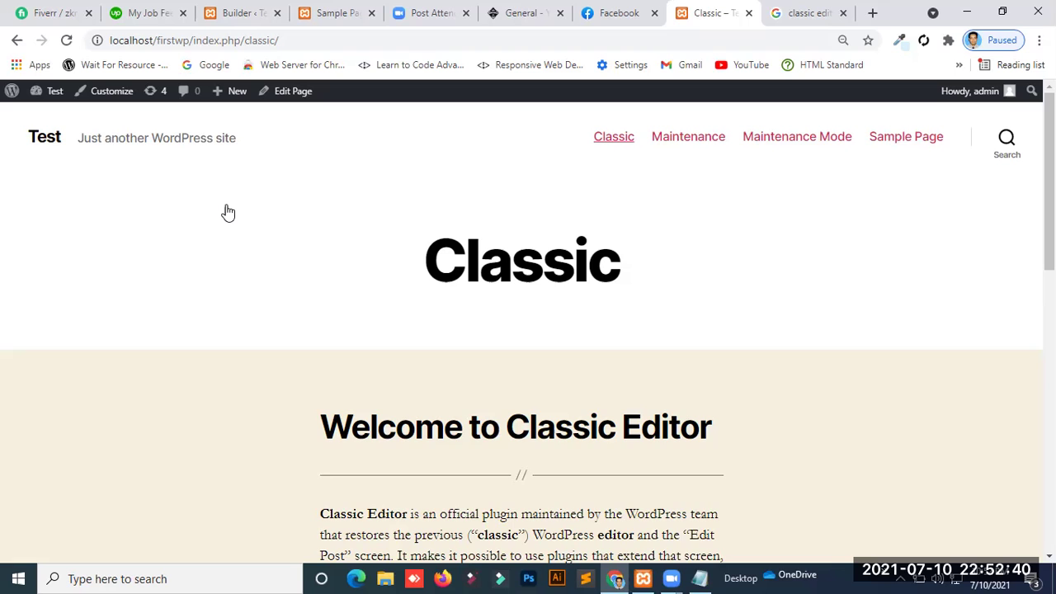
scroll(227, 213, down, 2)
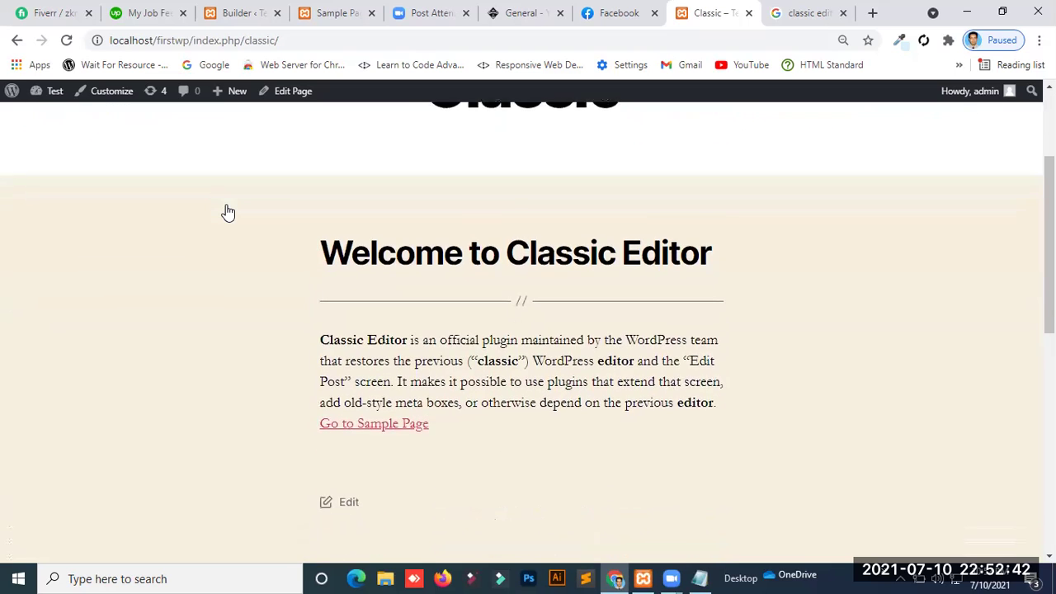
scroll(228, 213, up, 1)
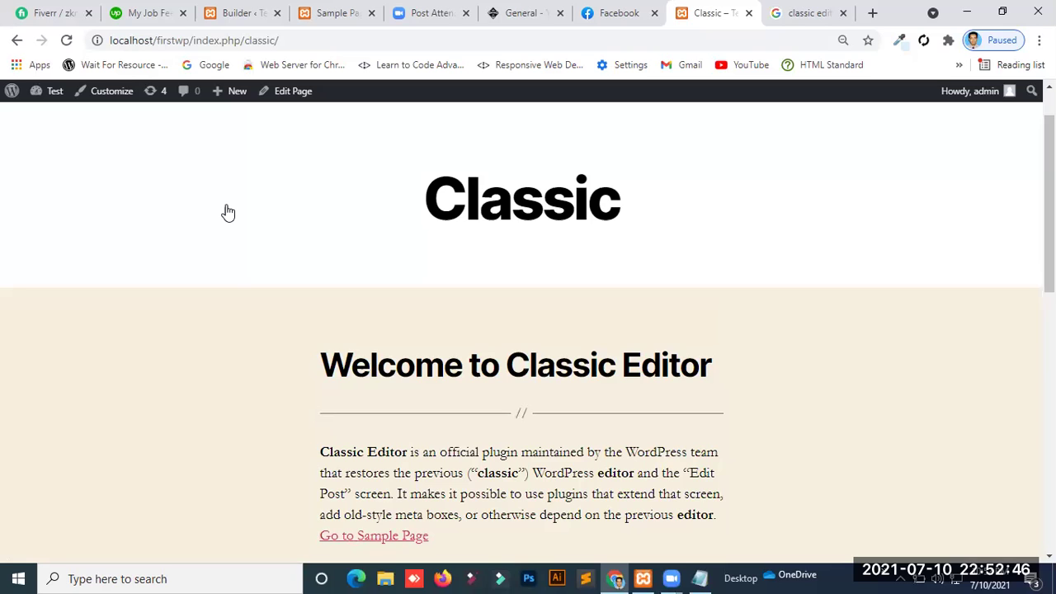
scroll(228, 213, down, 2)
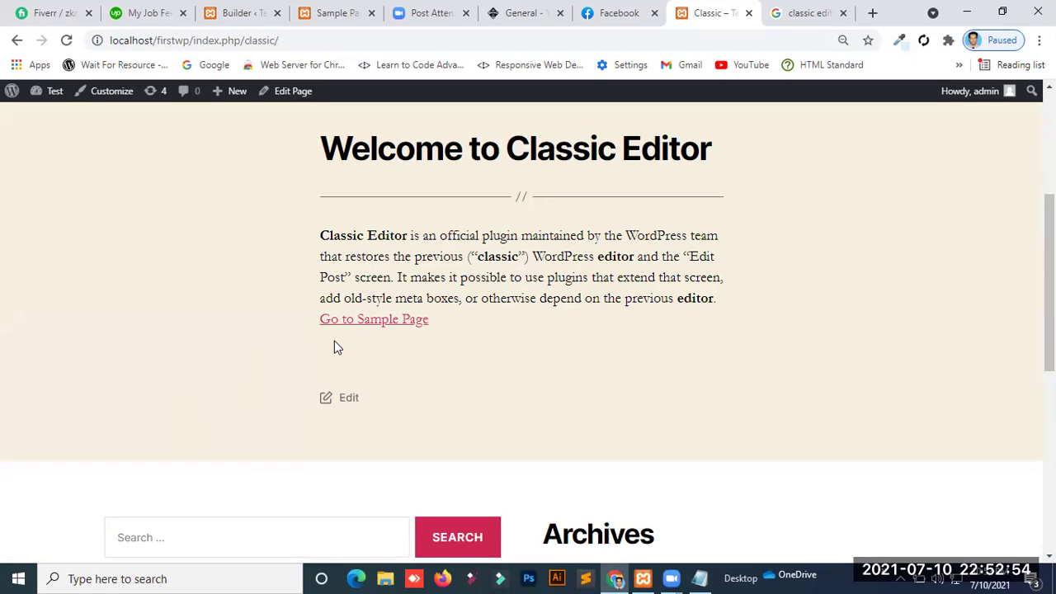
Step: Follow the "Go to Sample Page" link to test it, and return to the Classic page's editor
click(370, 328)
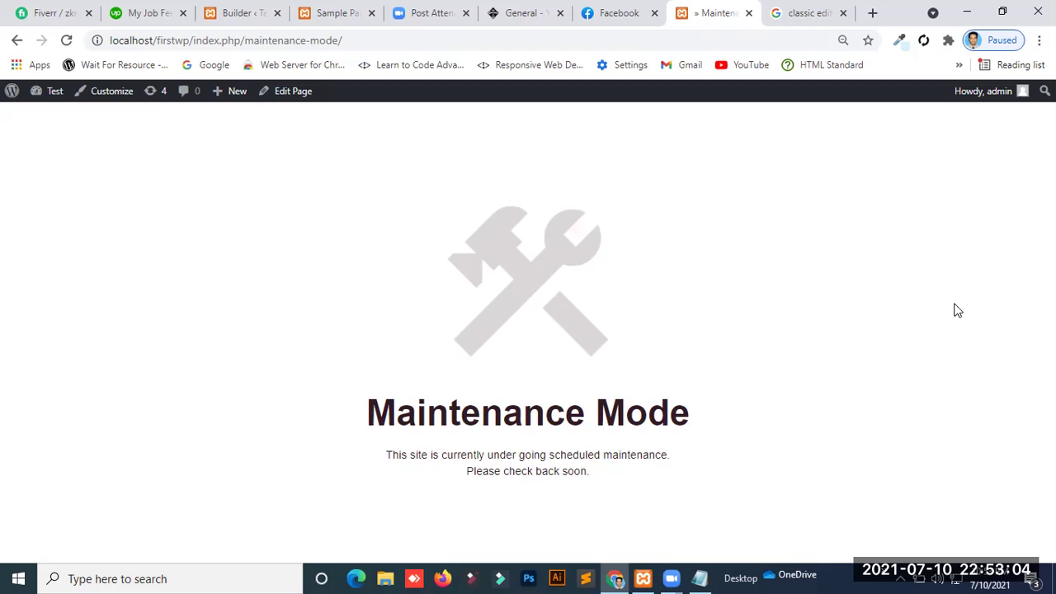
click(18, 41)
click(20, 40)
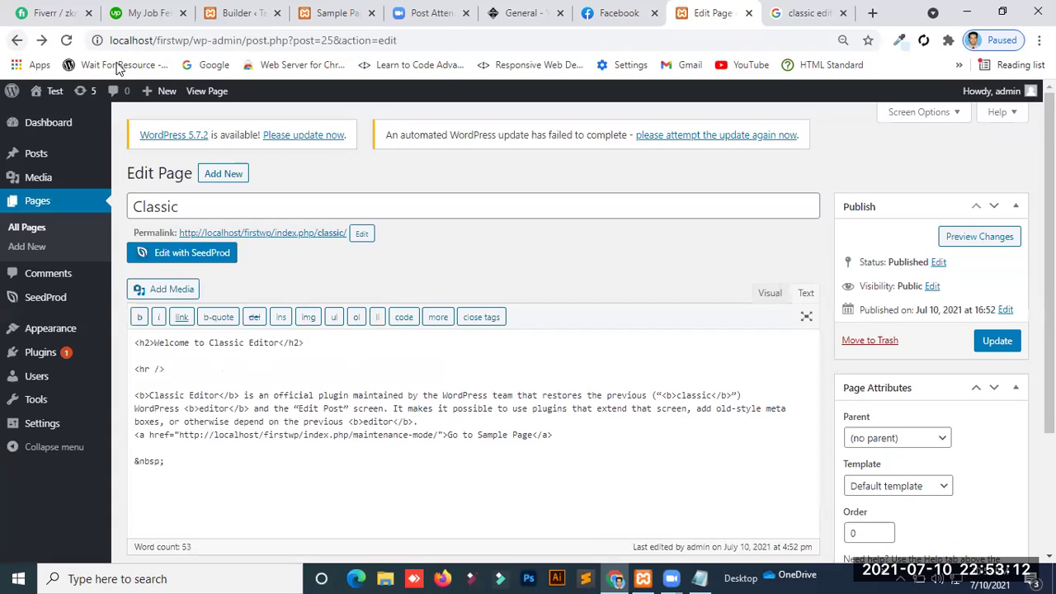
Step: Add an empty line after the link, give the welcome heading's h2 tag class="heading", and update the page
click(576, 435)
key(Return)
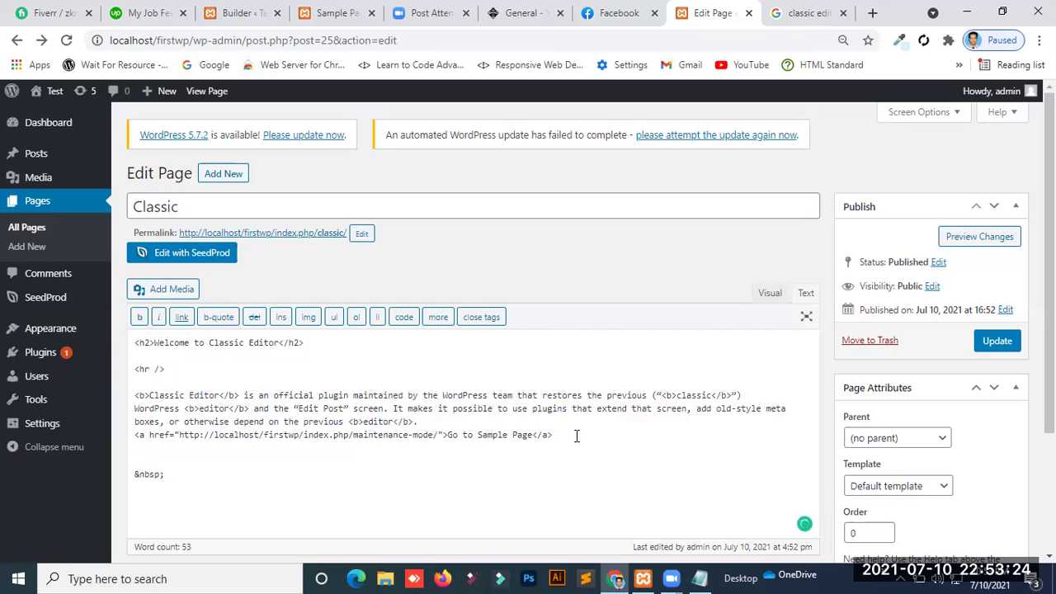
click(151, 342)
text(cl)
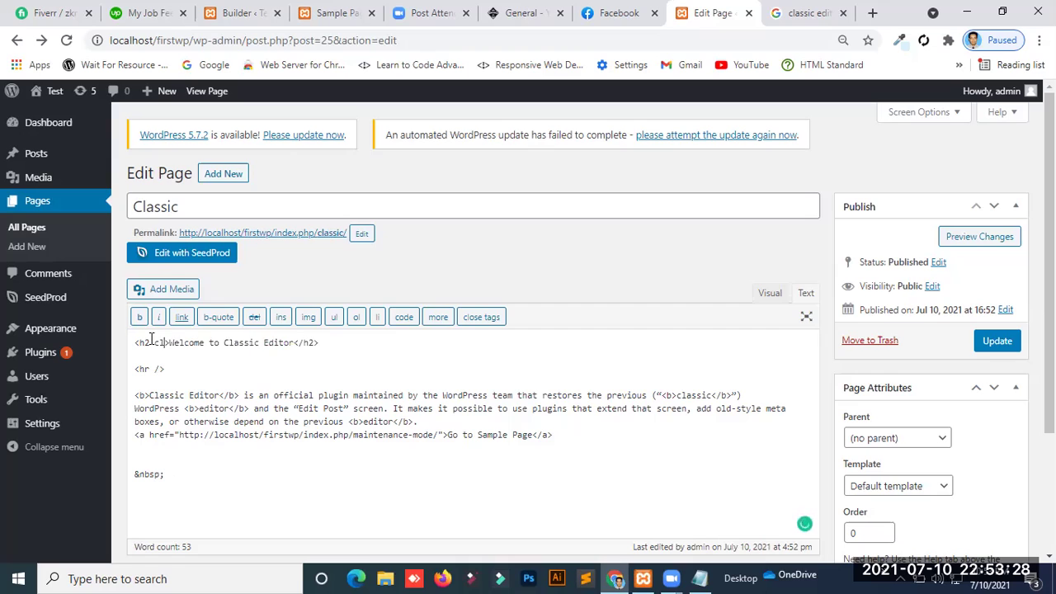
text(ass="")
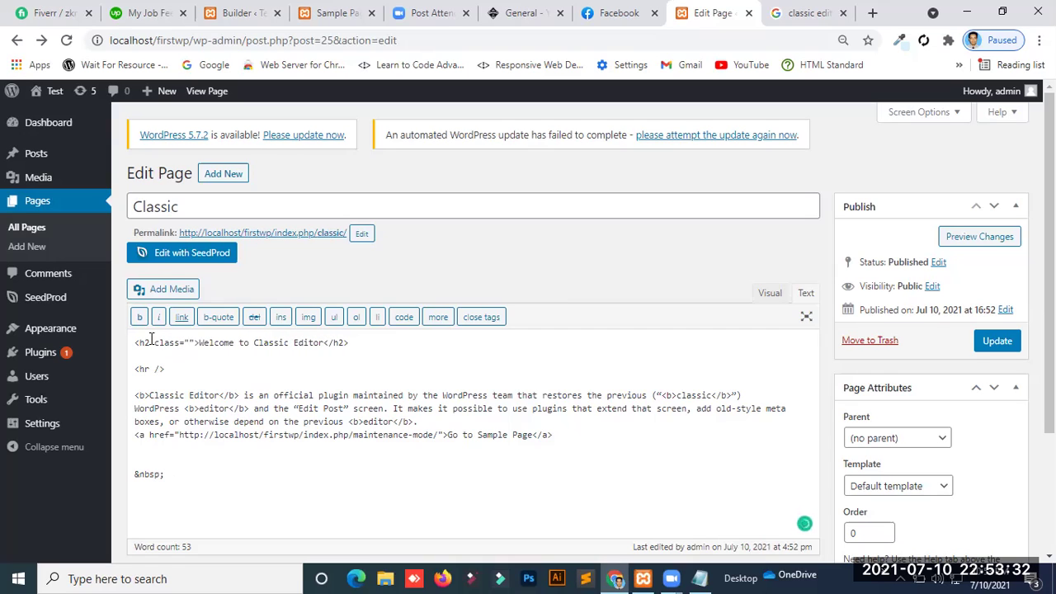
text(heading)
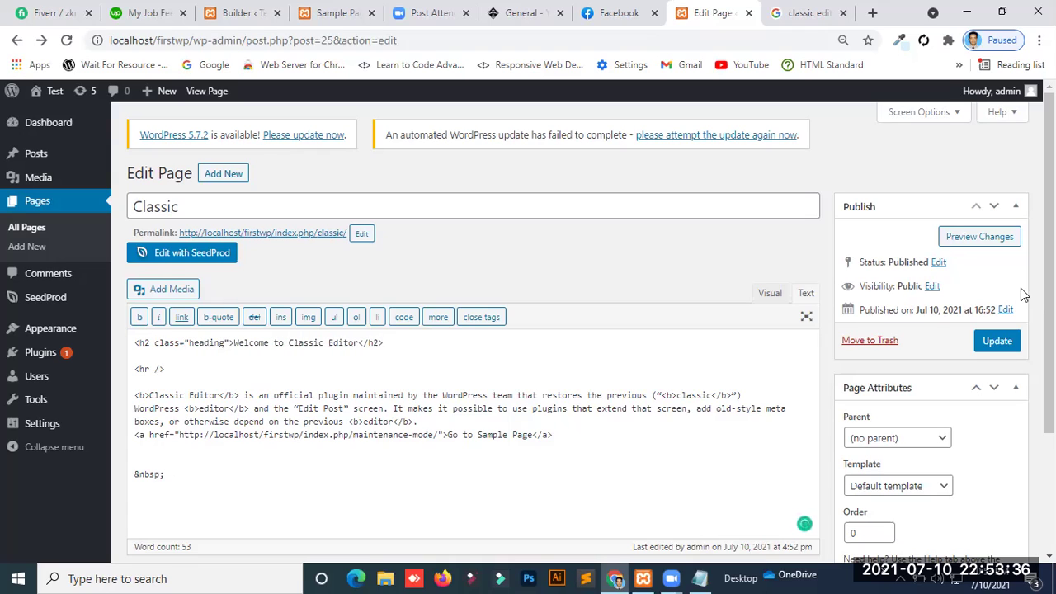
click(997, 341)
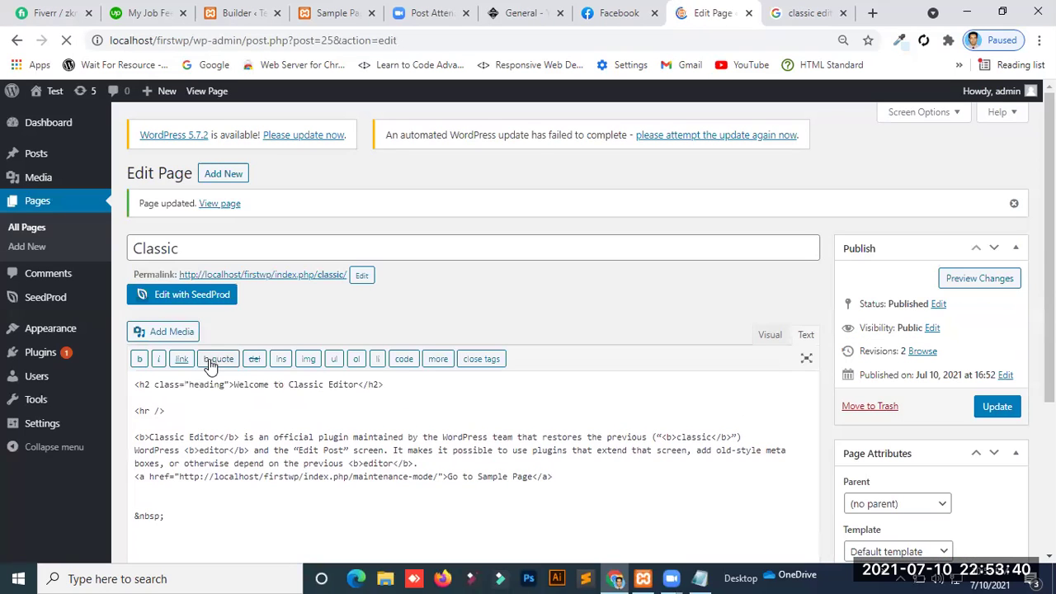
Step: Open the Additional CSS editor in the theme customizer, close its help text, and place the cursor in the empty code area
double_click(214, 386)
mouse_move(78, 330)
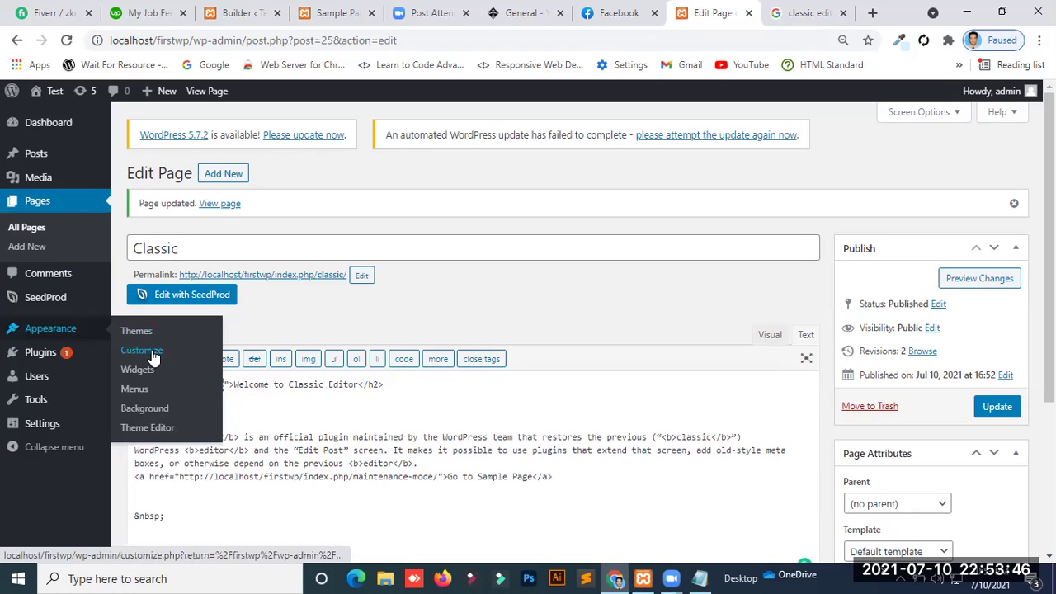
click(153, 355)
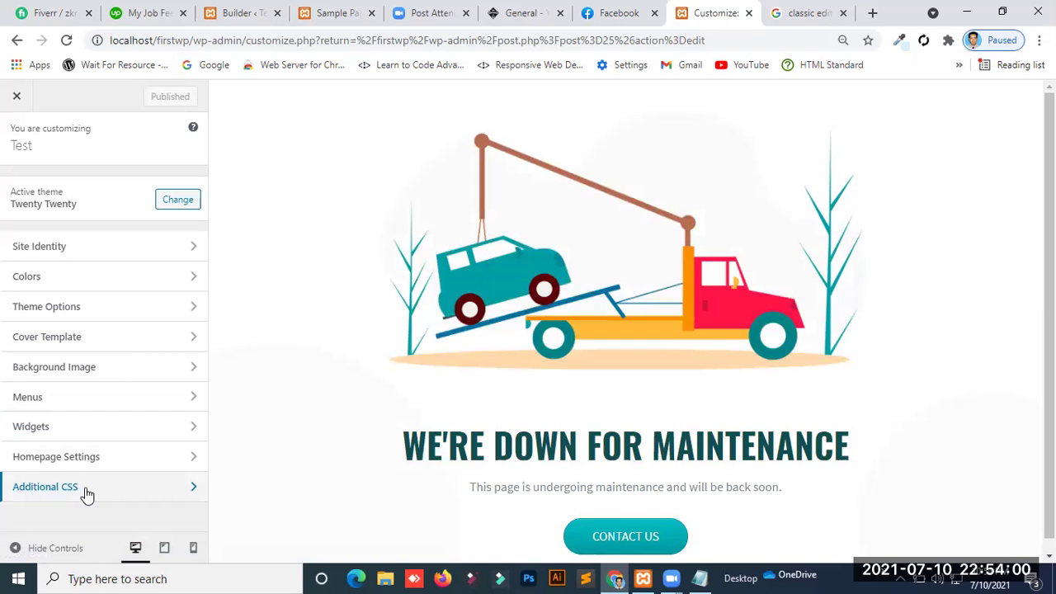
click(87, 493)
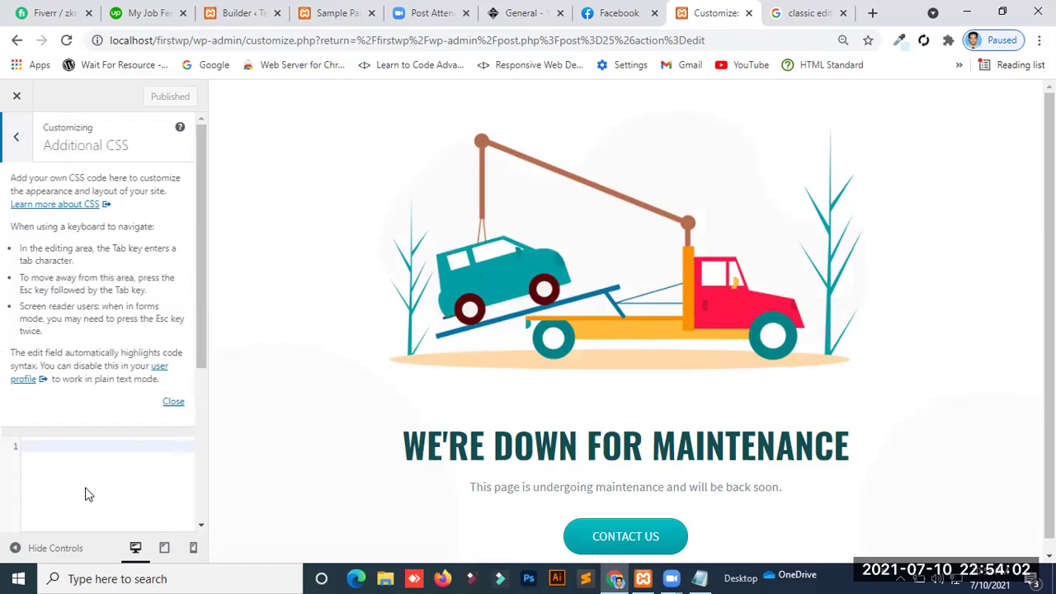
drag(198, 339, 202, 435)
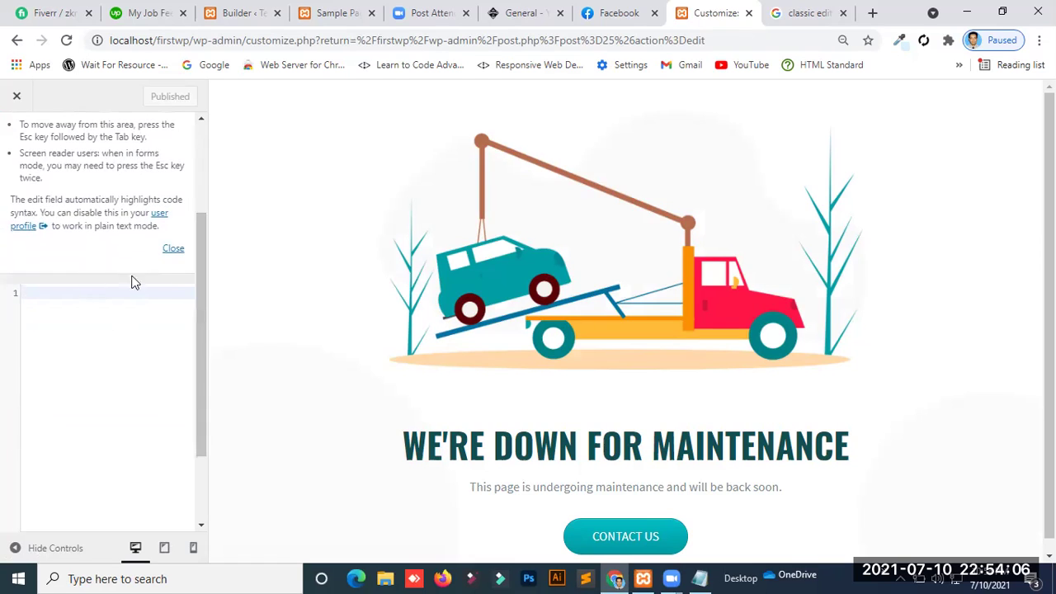
click(172, 249)
click(71, 186)
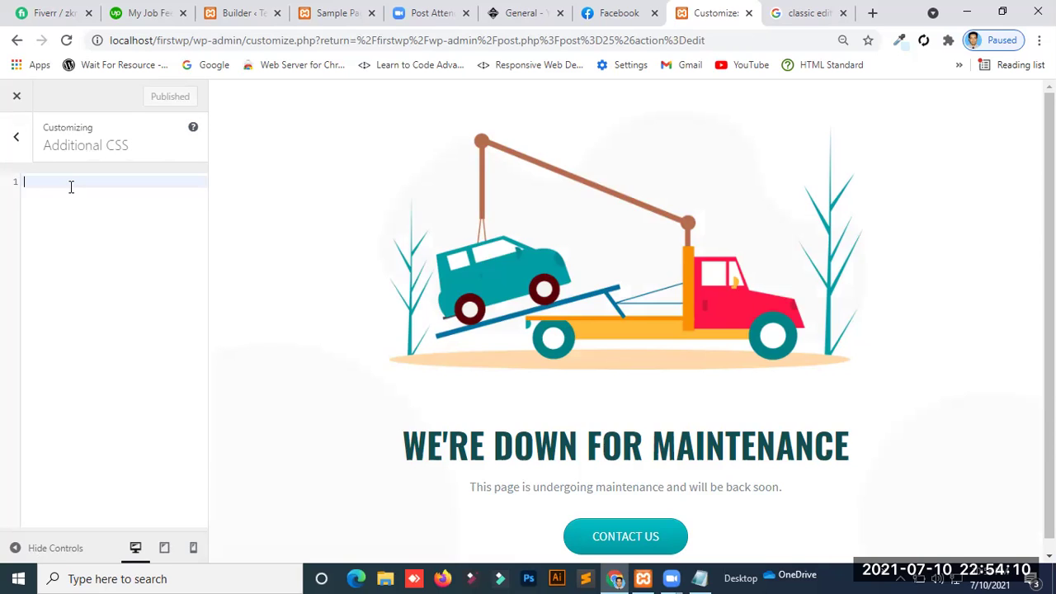
Step: Create a .heading rule containing font-weight:800; in the additional CSS
text(.heading{)
key(Return)
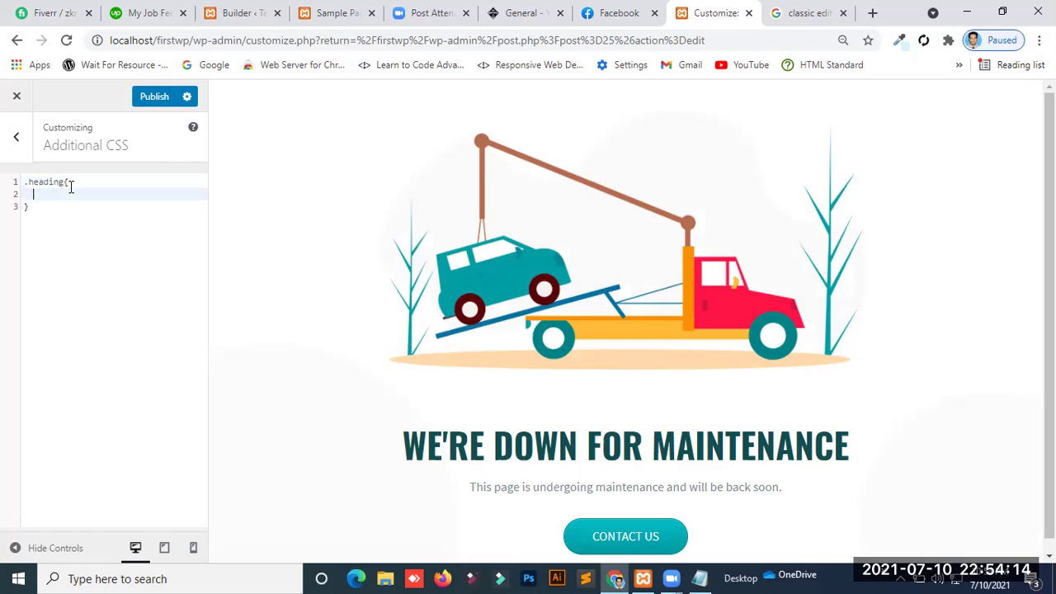
text(font)
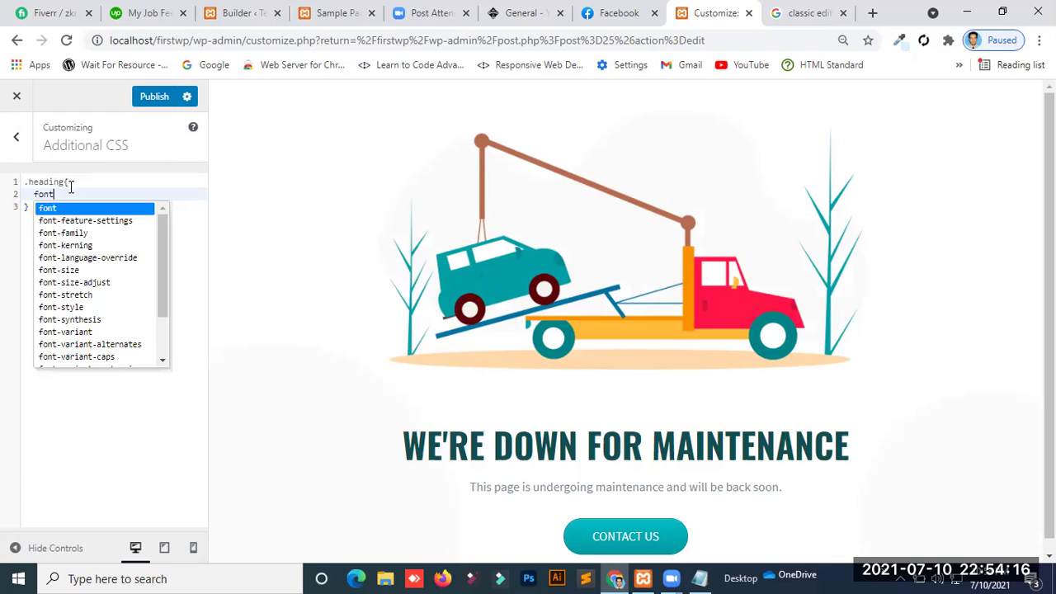
key(Down)
key(Down)
key(Down)
key(Down)
key(Down)
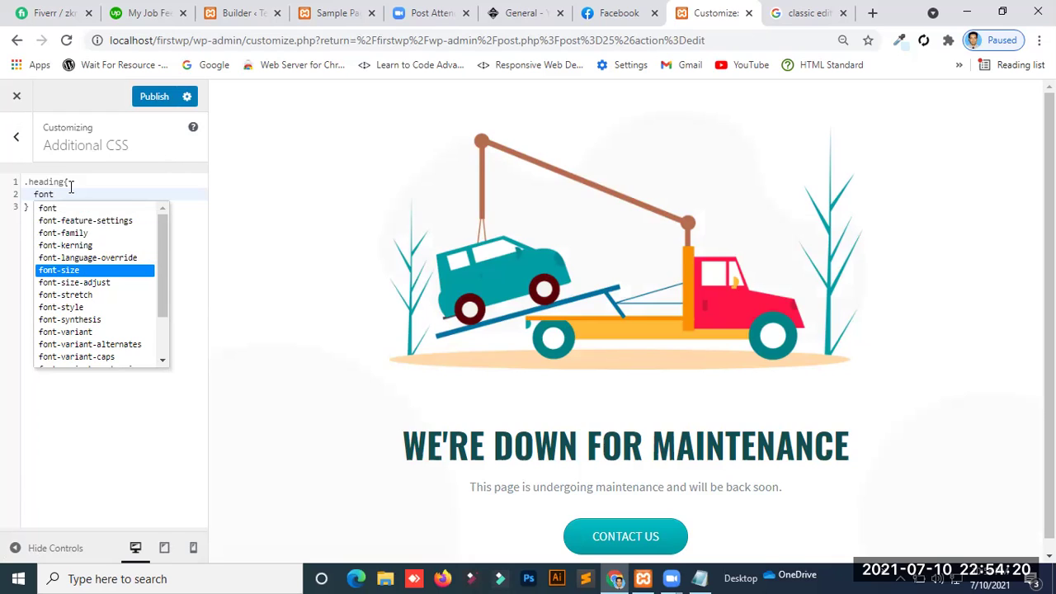
text(-wi)
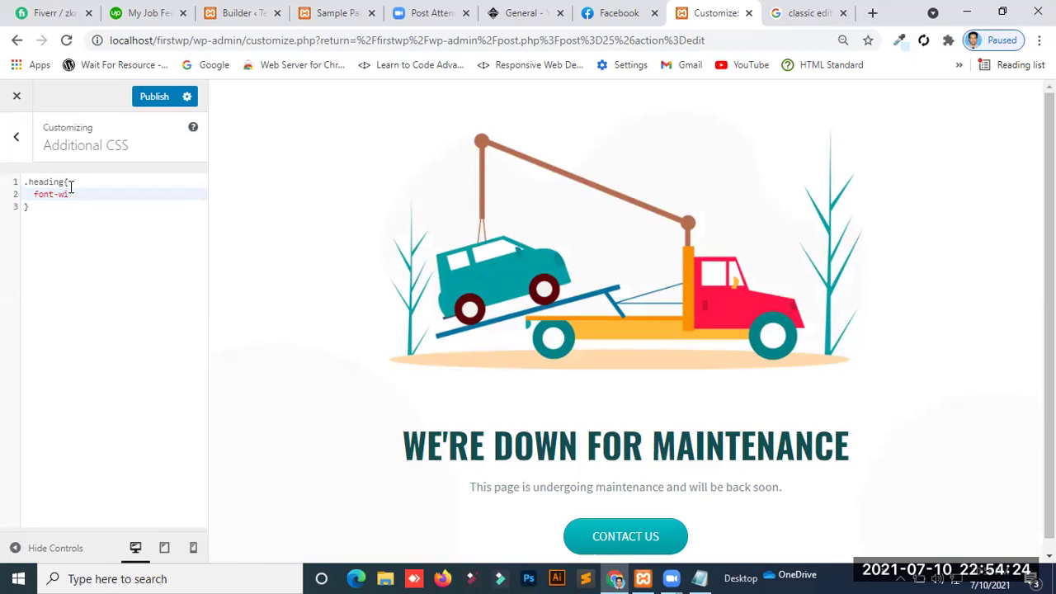
key(BackSpace)
text(e)
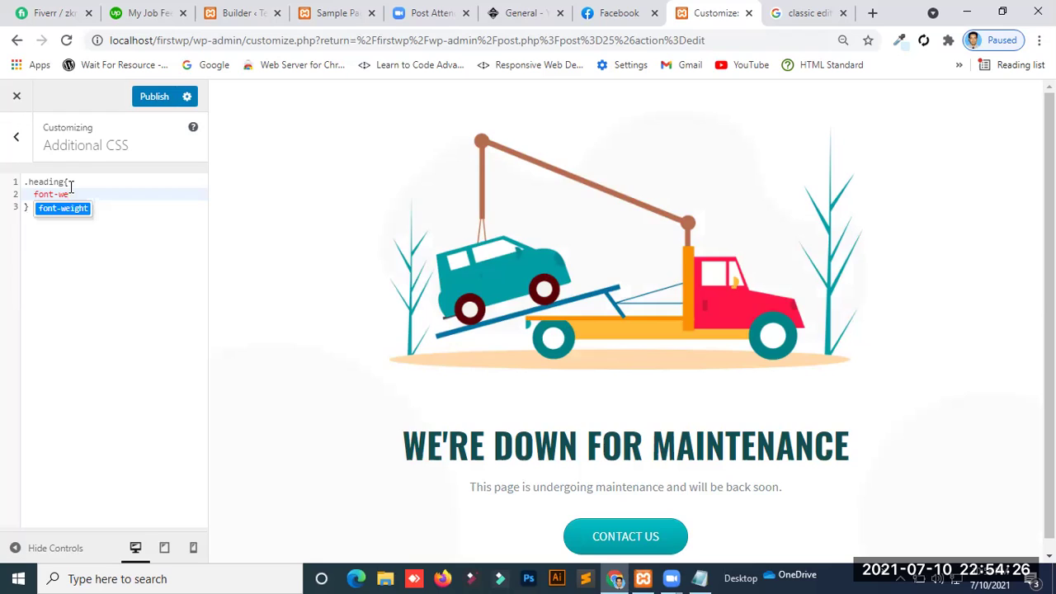
key(Return)
text(:)
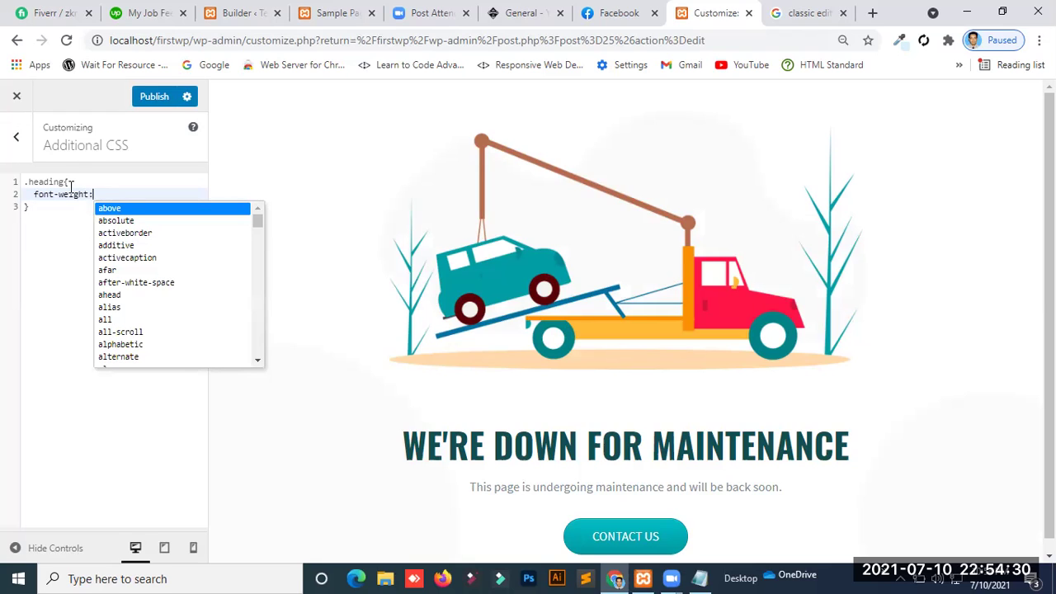
text(800;)
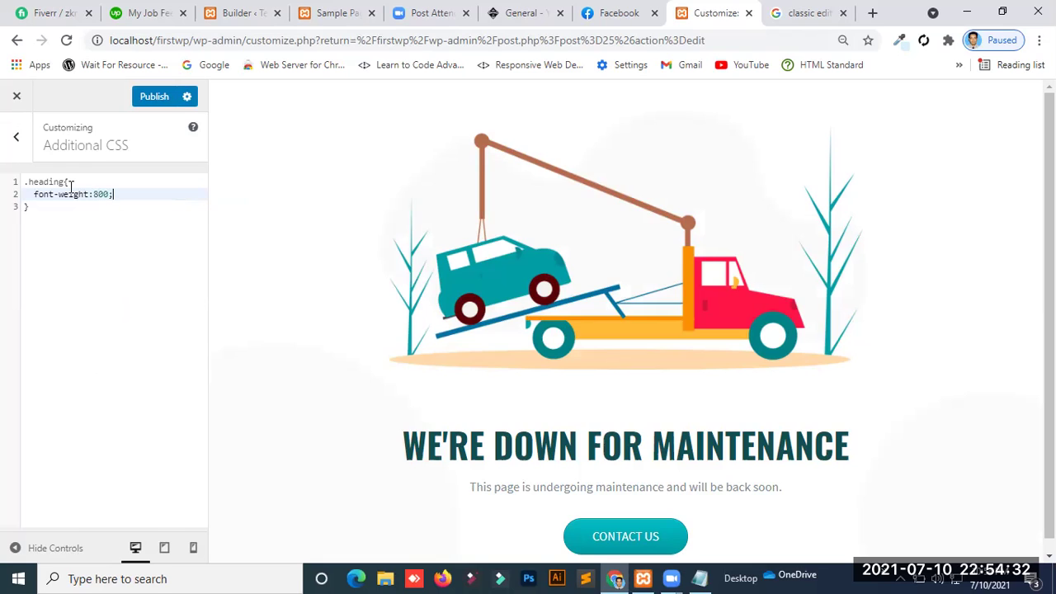
Step: Add color: tomato; to the .heading rule and publish the customization
key(Return)
text(colo)
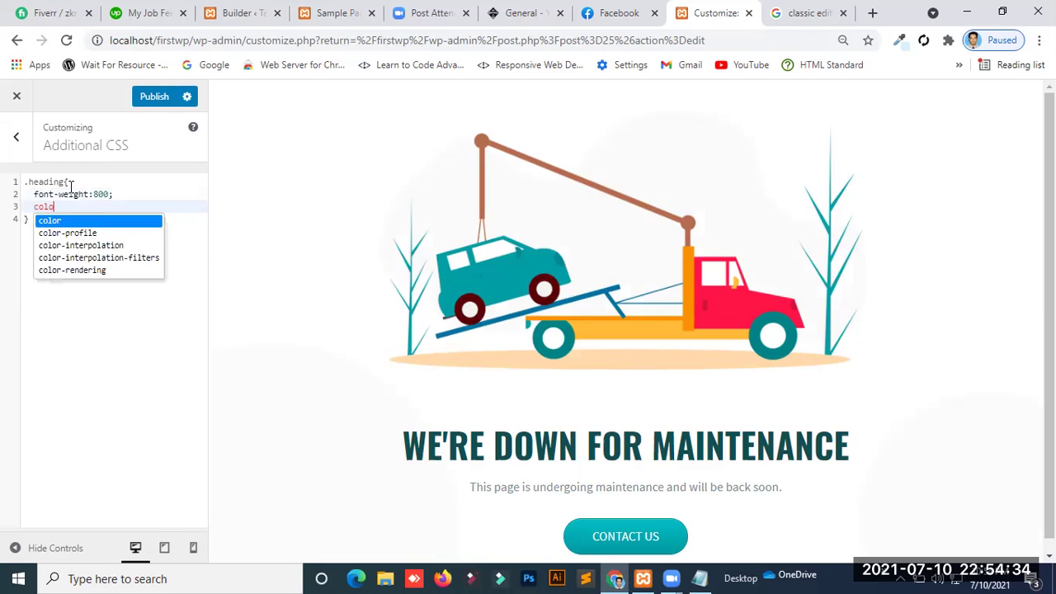
text(r:)
key(Return)
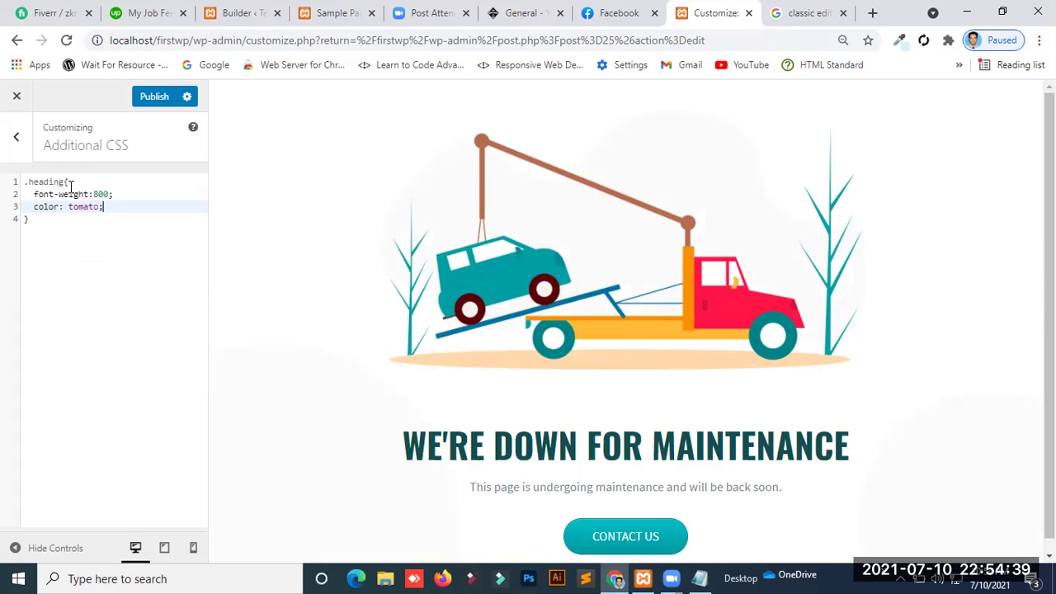
click(157, 105)
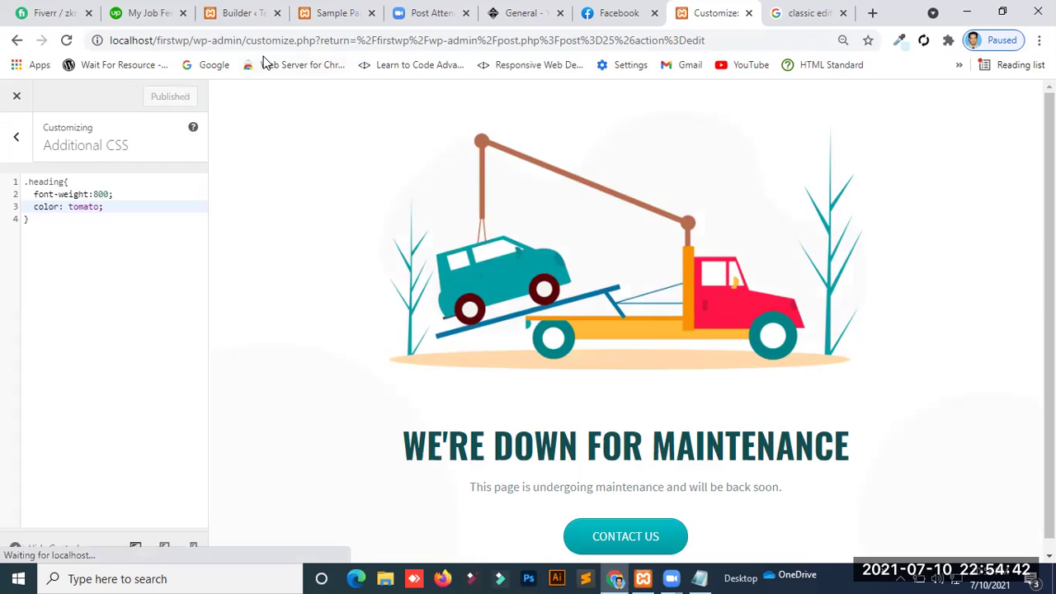
Step: Try to load localhost/firstwp/classic in the browser tab that holds the classic editor search
click(814, 8)
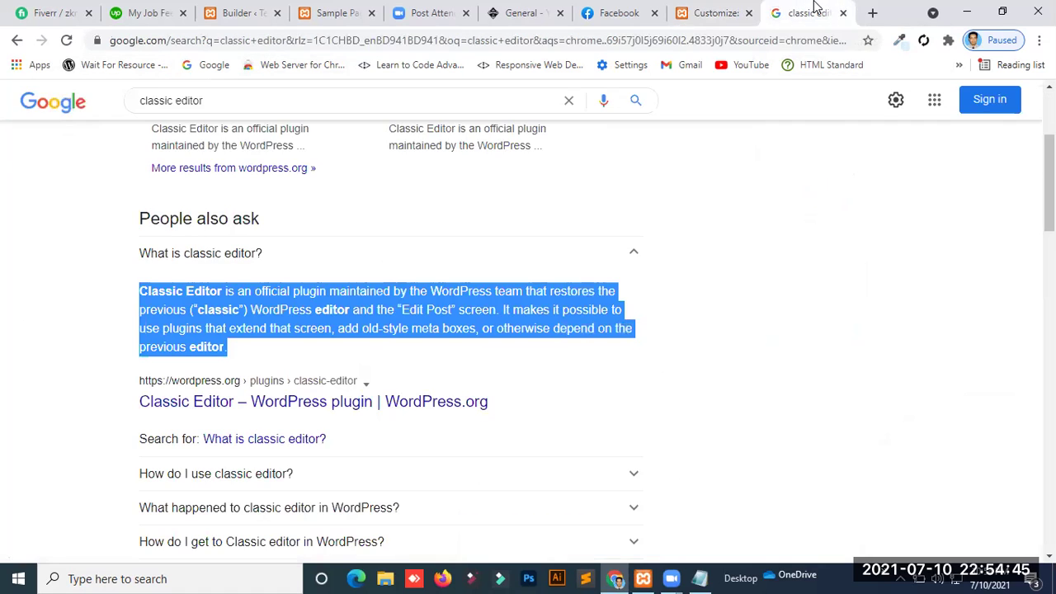
click(784, 40)
text(local)
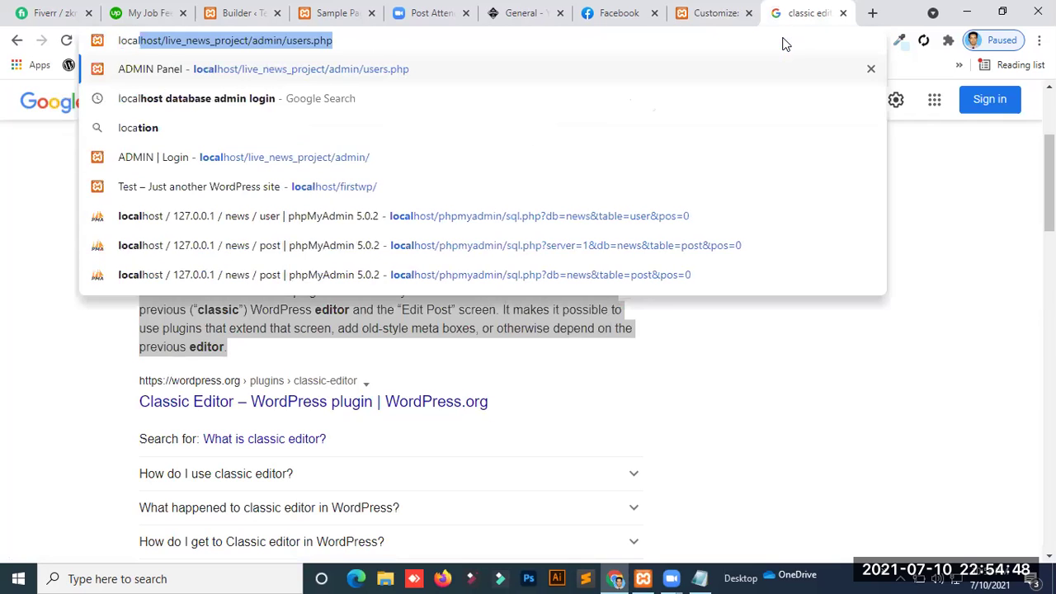
key(Right)
key(BackSpace)
key(BackSpace)
key(BackSpace)
key(BackSpace)
key(BackSpace)
key(BackSpace)
key(BackSpace)
key(BackSpace)
key(BackSpace)
key(BackSpace)
key(BackSpace)
key(BackSpace)
key(BackSpace)
key(BackSpace)
key(BackSpace)
key(BackSpace)
key(BackSpace)
key(BackSpace)
key(BackSpace)
key(BackSpace)
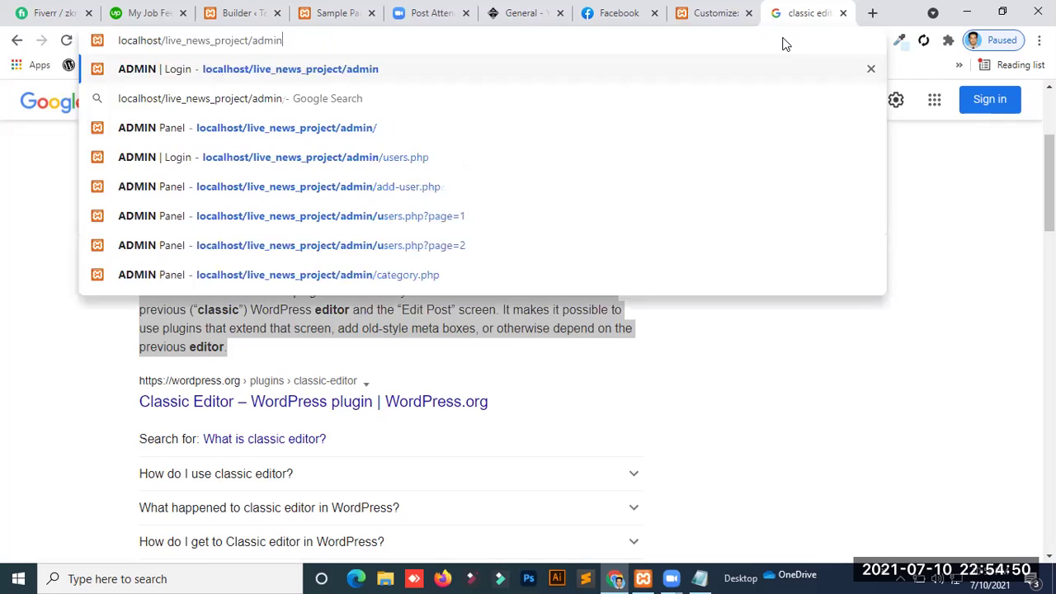
key(BackSpace)
key(BackSpace)
key(BackSpace)
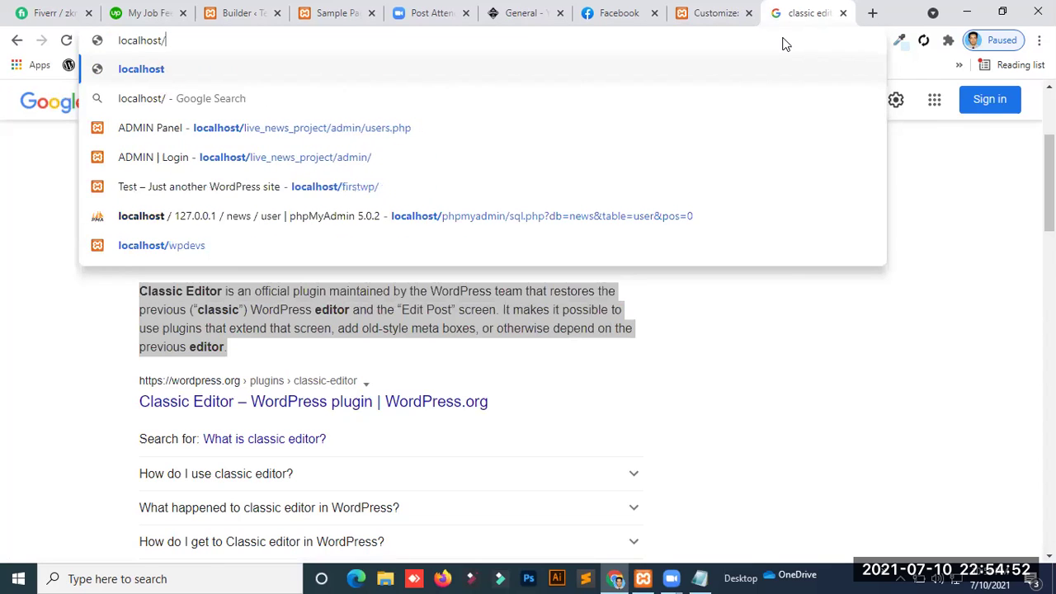
text(fo)
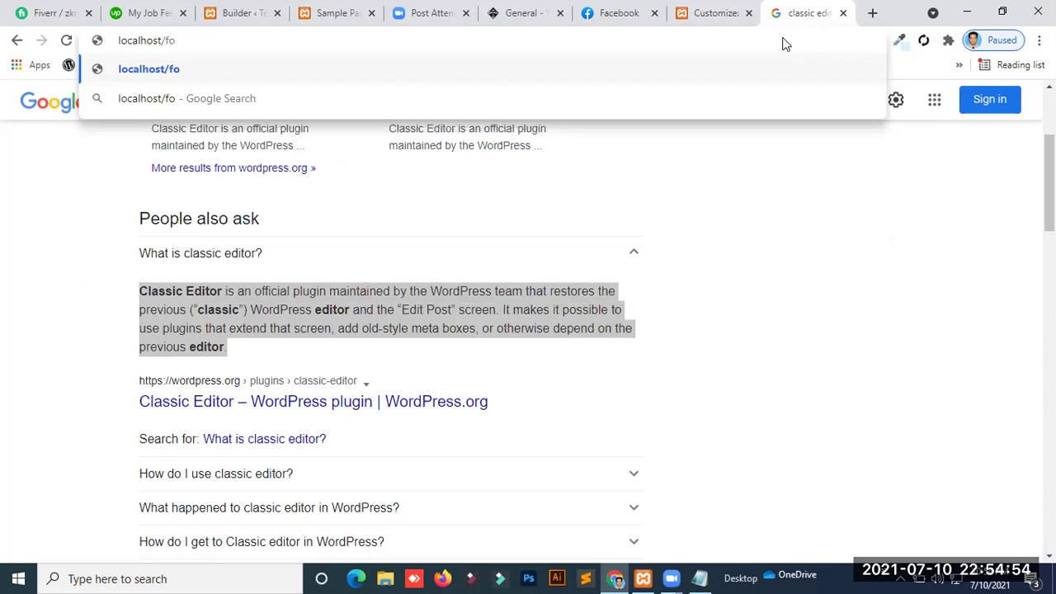
key(BackSpace)
text(irs)
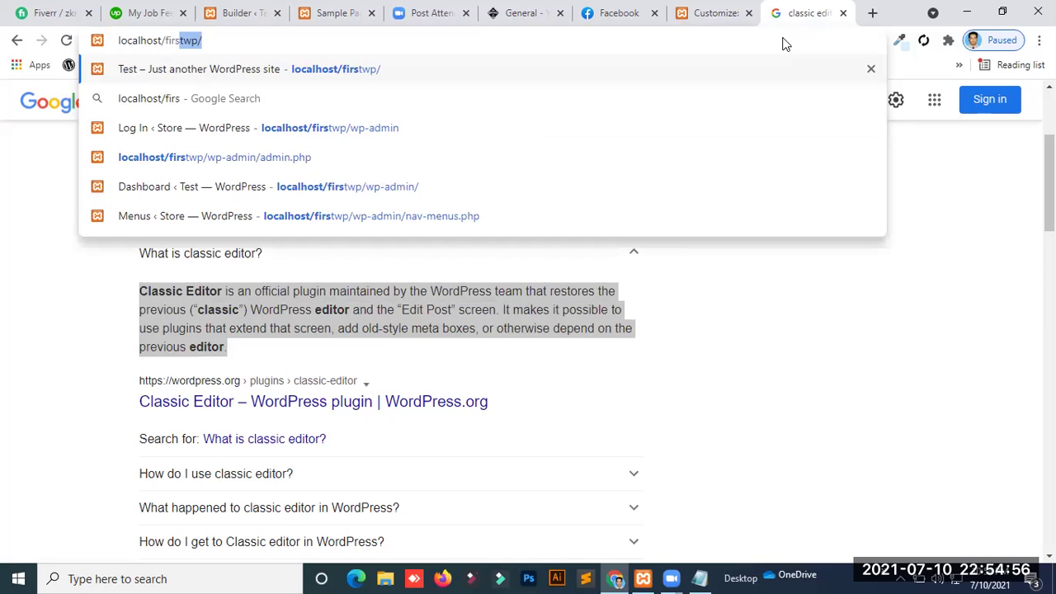
key(Right)
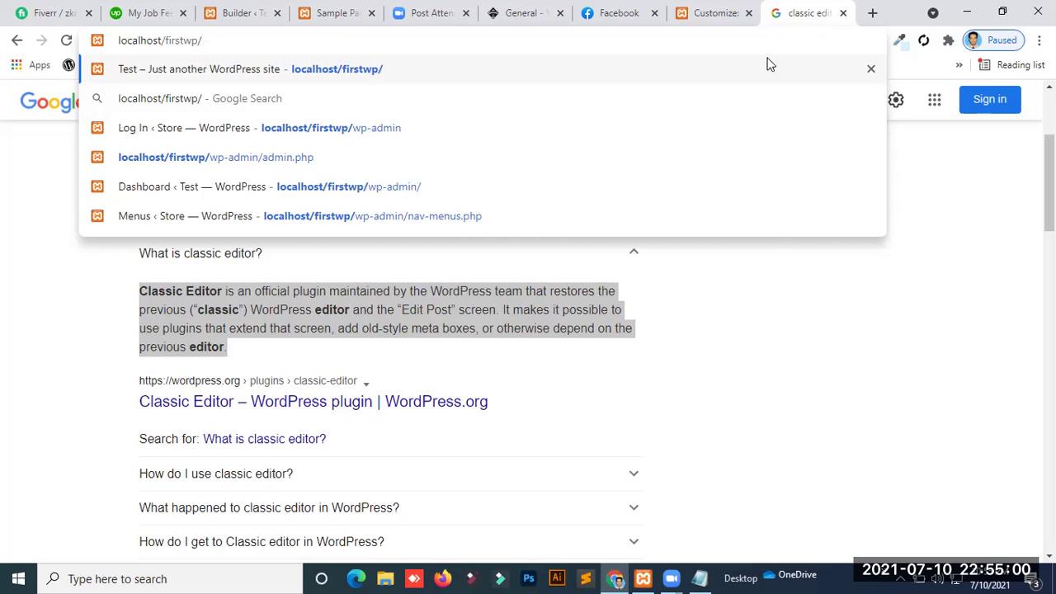
text(classic)
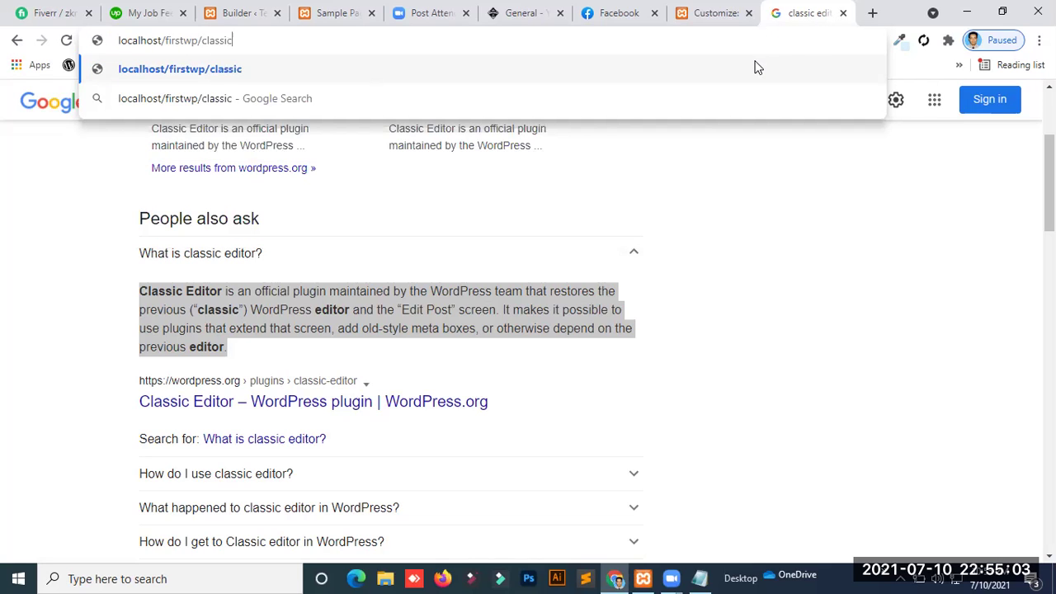
key(Return)
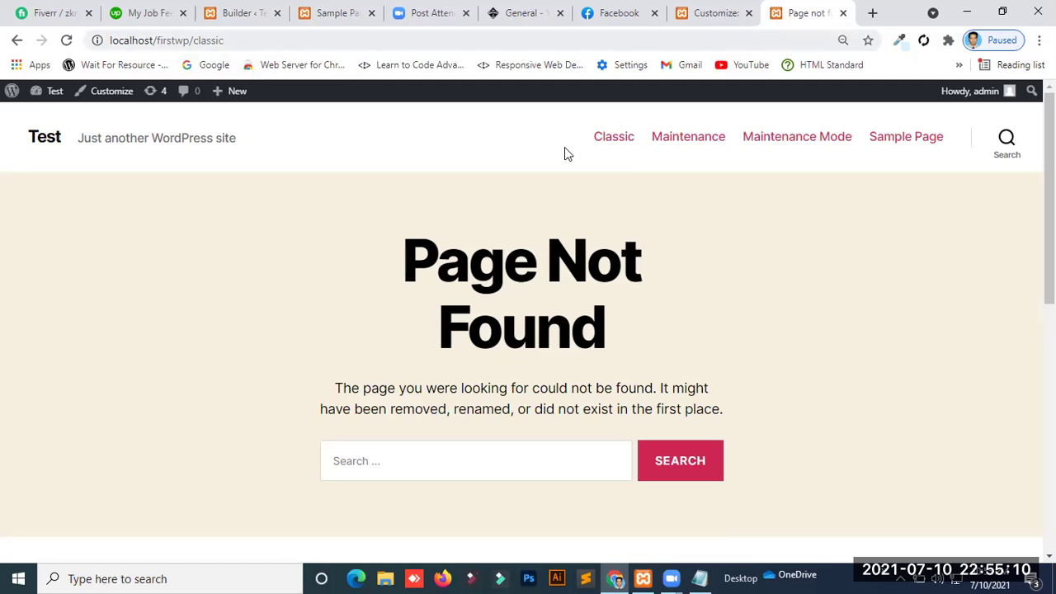
Step: Open the Classic page through the site's navigation and check the styling of its welcome heading
click(618, 142)
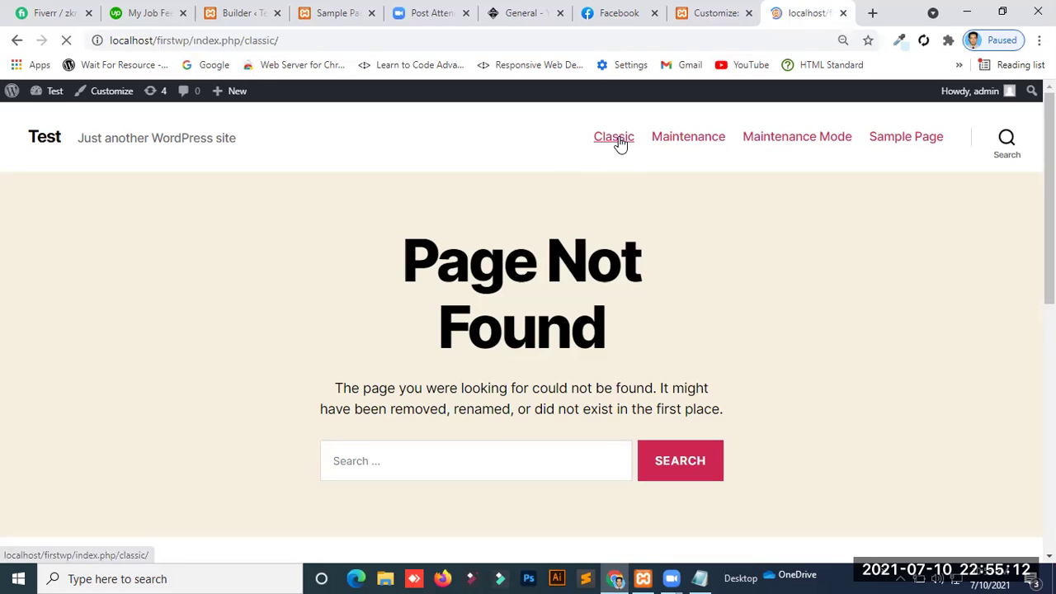
scroll(618, 141, down, 3)
scroll(507, 231, up, 1)
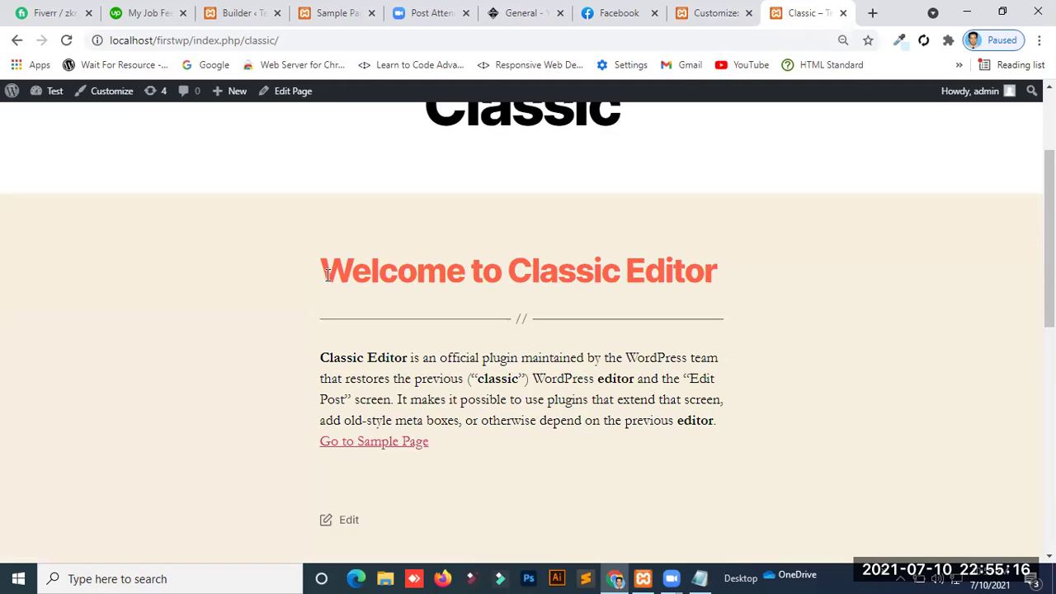
drag(328, 274, 801, 288)
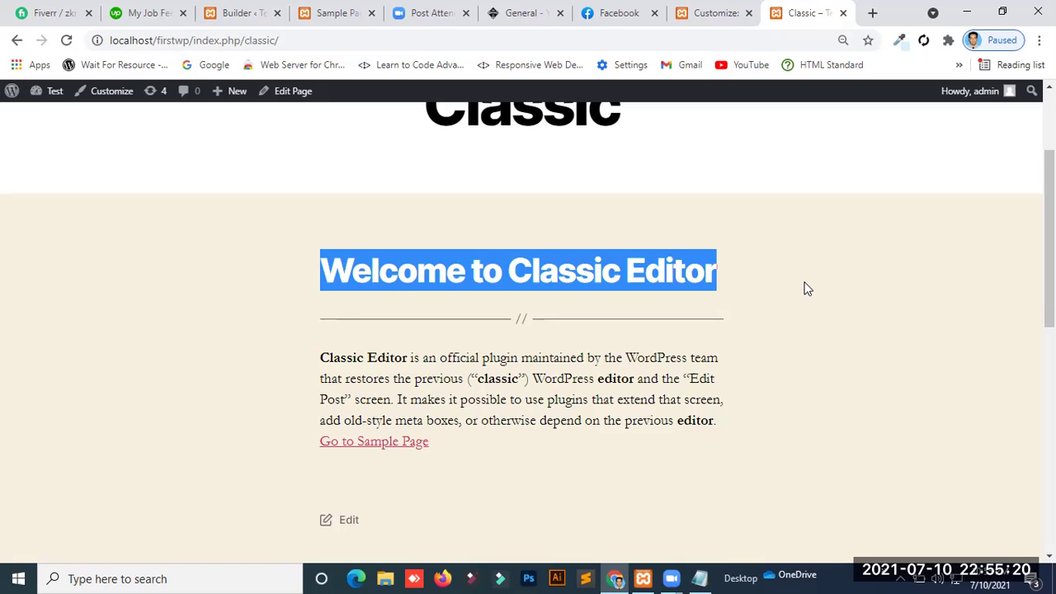
click(775, 294)
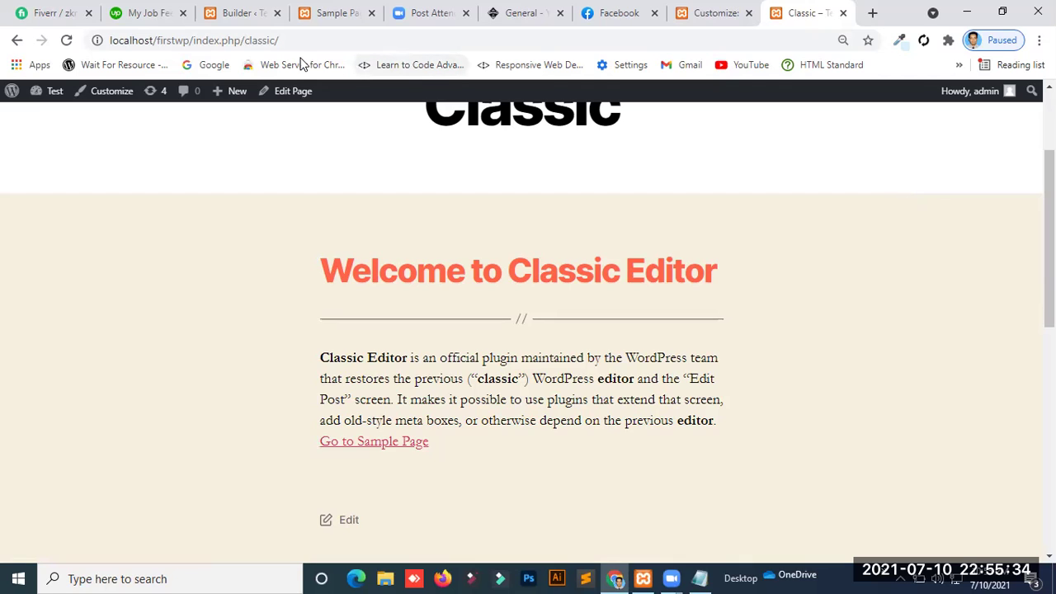
Step: Try the Classic page's address without index.php, as localhost/firstwp/classic/, and return to the working page
click(252, 40)
double_click(251, 39)
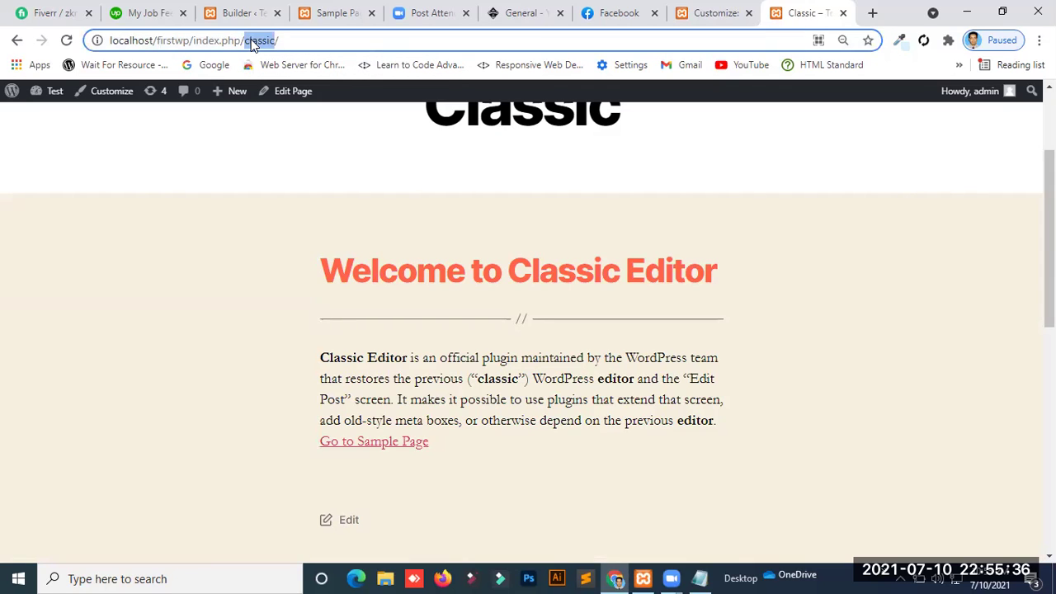
double_click(211, 39)
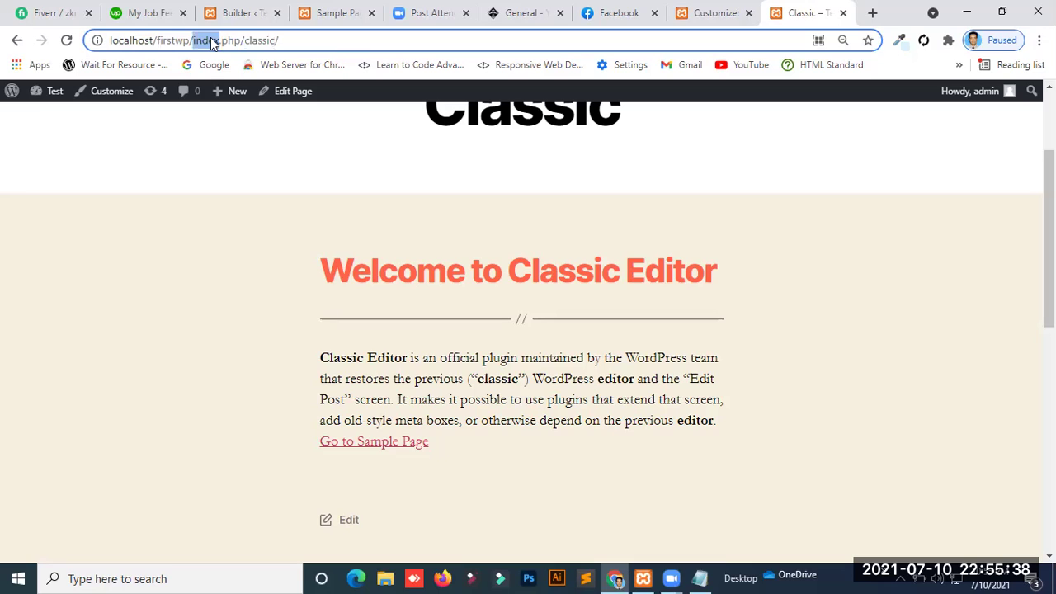
double_click(253, 39)
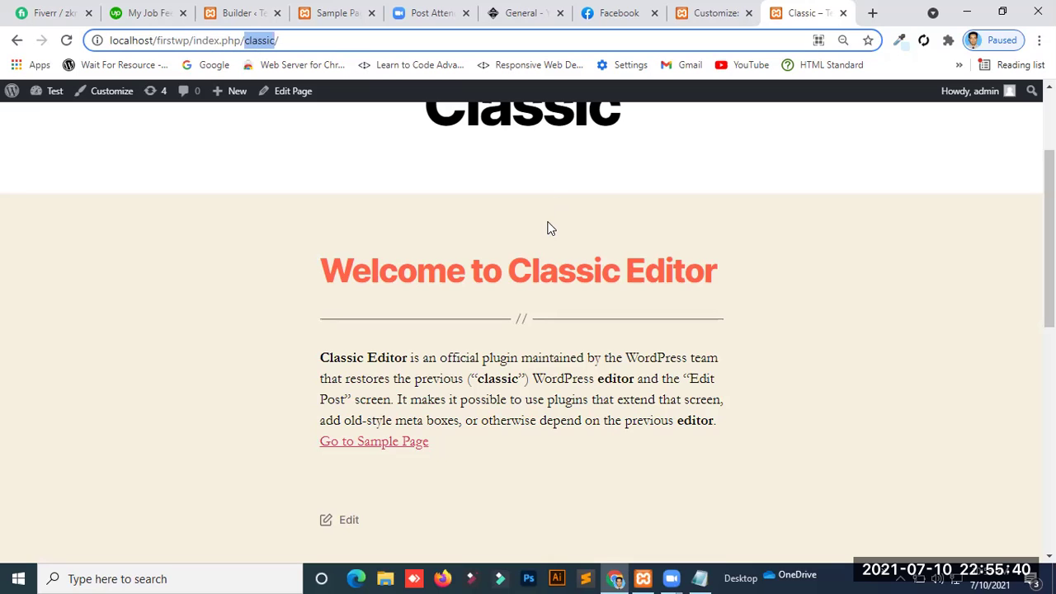
click(242, 32)
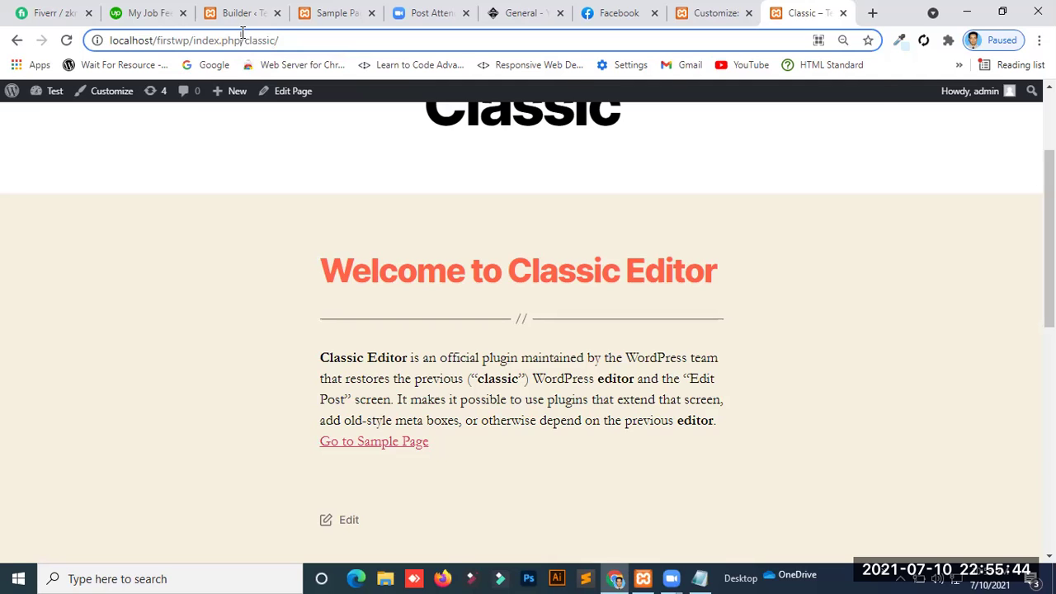
key(BackSpace)
key(BackSpace)
key(BackSpace)
key(BackSpace)
key(BackSpace)
key(BackSpace)
key(BackSpace)
key(BackSpace)
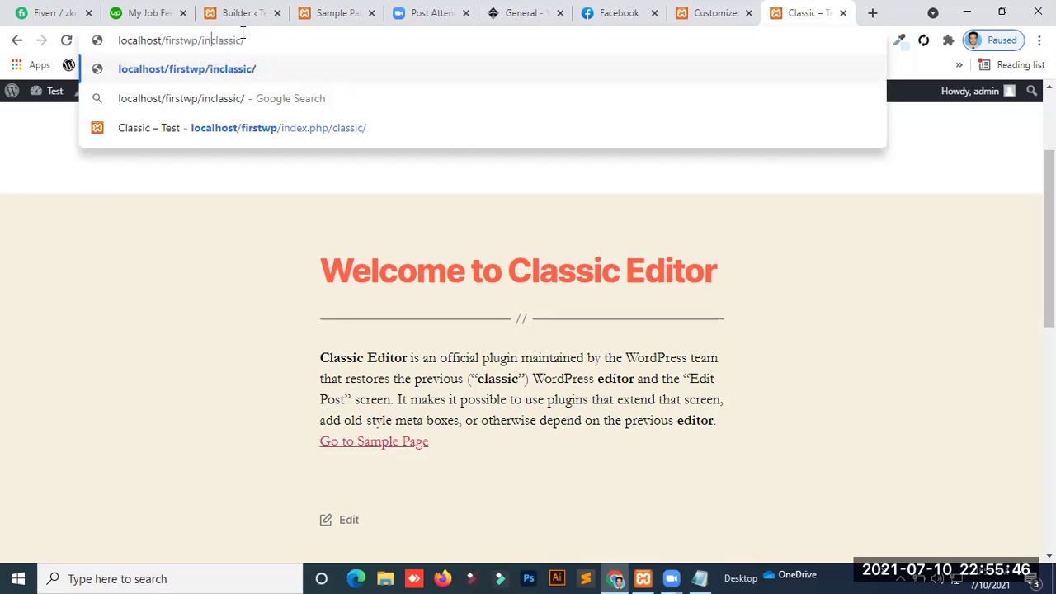
key(BackSpace)
key(BackSpace)
key(Return)
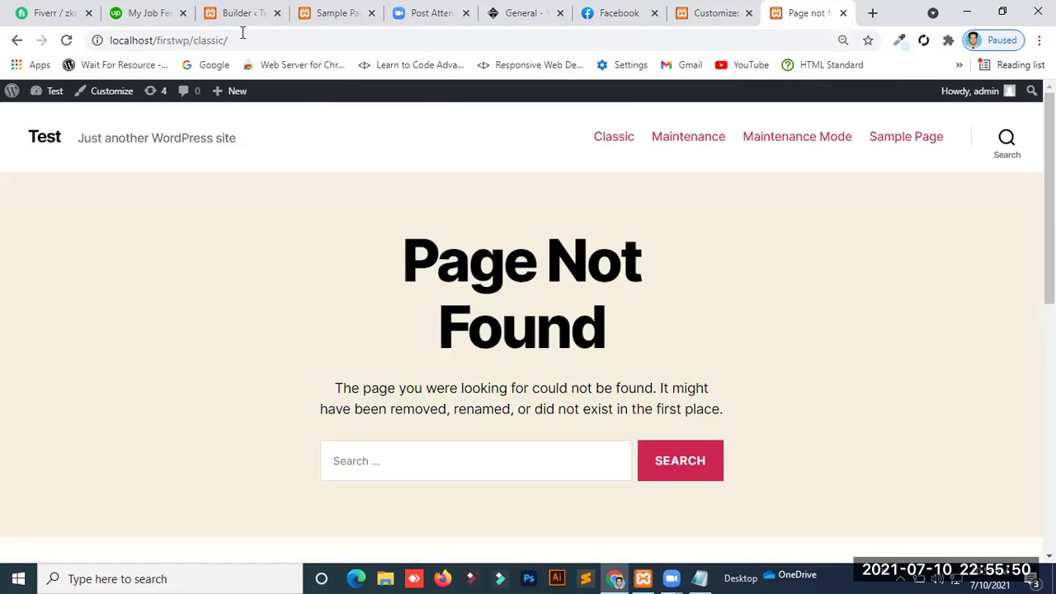
click(10, 41)
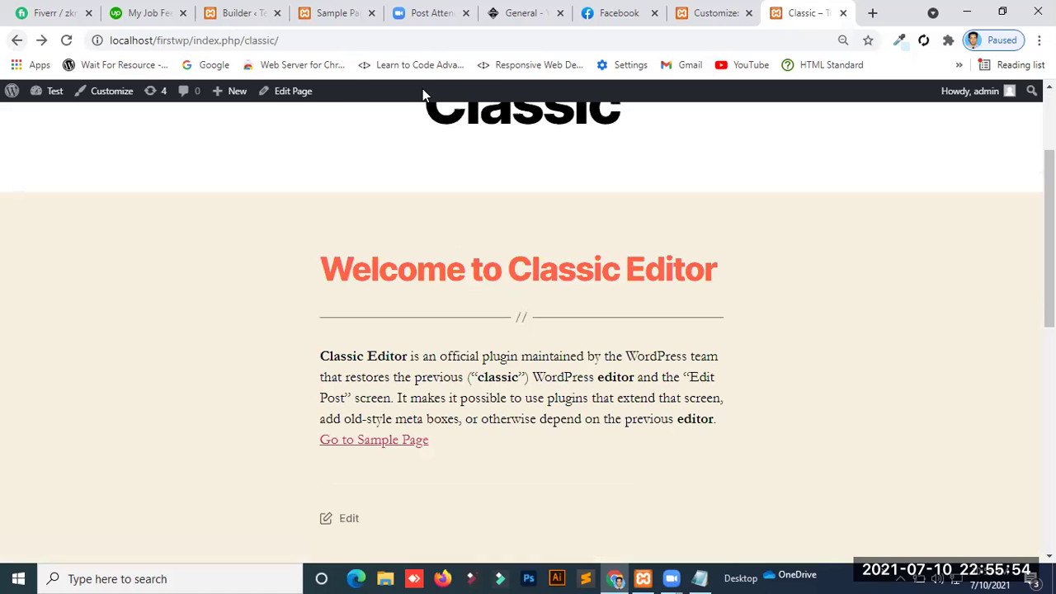
Step: Duplicate the .heading rule in the additional CSS and change the copy's selector to .heading:hover
click(733, 10)
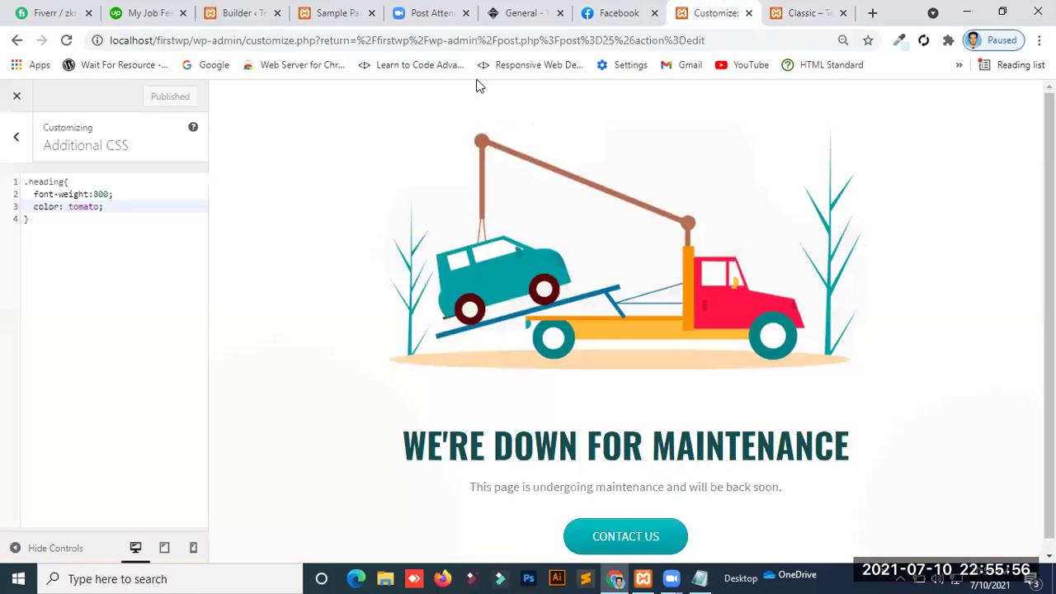
drag(50, 226, 3, 183)
key(ctrl+c)
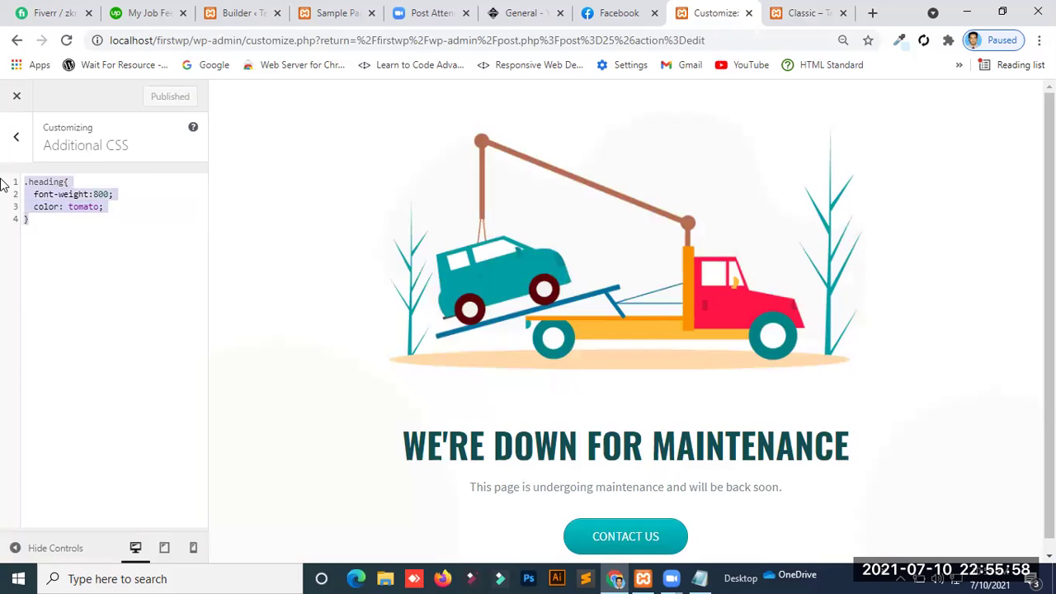
click(45, 219)
key(Return)
key(ctrl+v)
key(Up)
key(End)
key(Left)
key(Left)
key(Up)
key(Up)
key(Left)
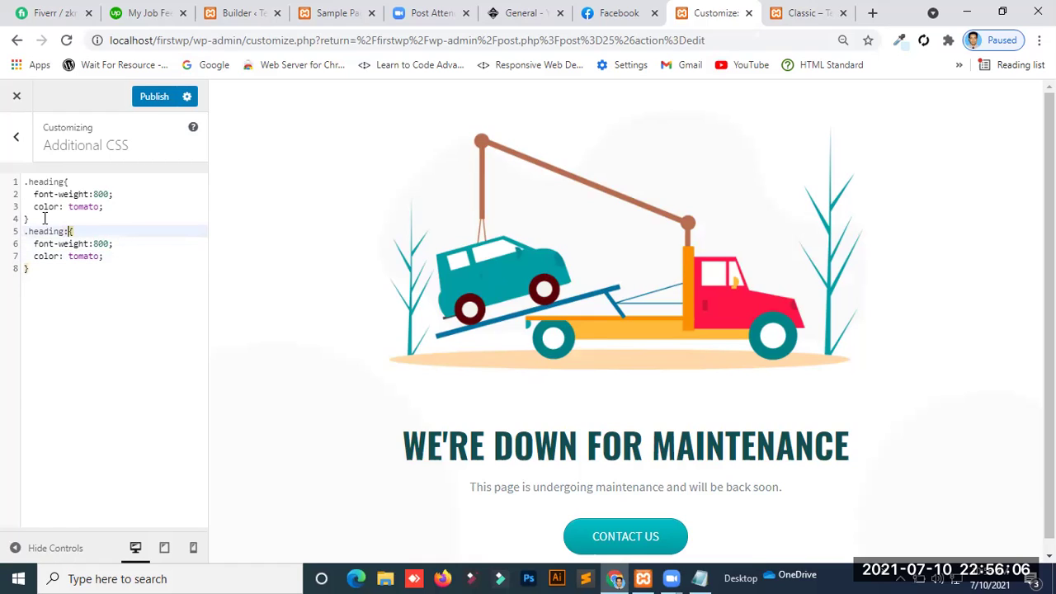
text(:hover)
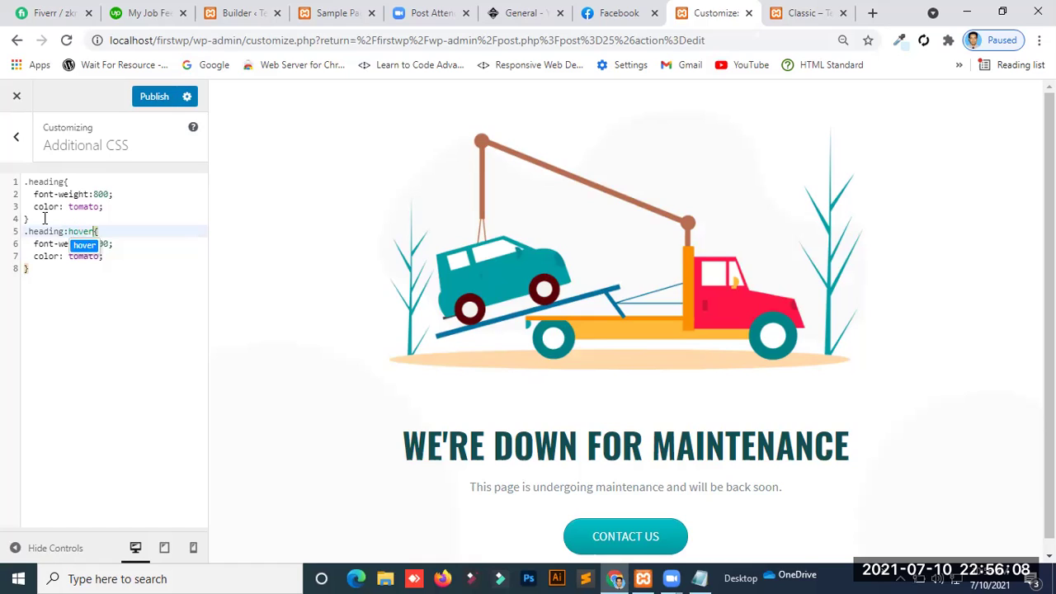
key(Escape)
Step: Set font-weight to 900 and color to green in the .heading:hover rule
key(Down)
key(Right)
key(Right)
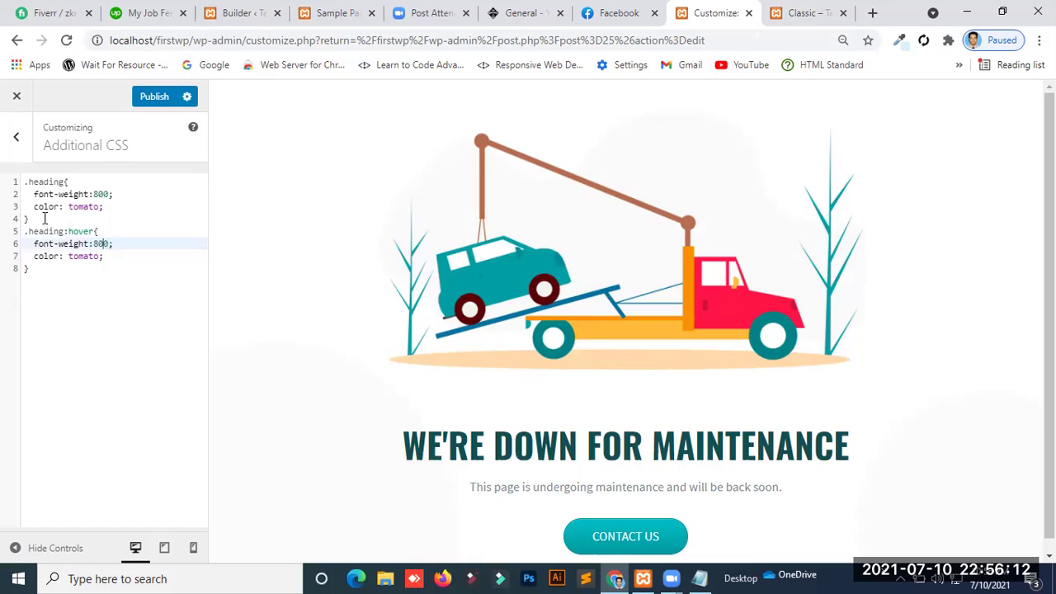
key(BackSpace)
text(9)
key(Down)
key(BackSpace)
key(BackSpace)
key(BackSpace)
key(BackSpace)
key(BackSpace)
key(BackSpace)
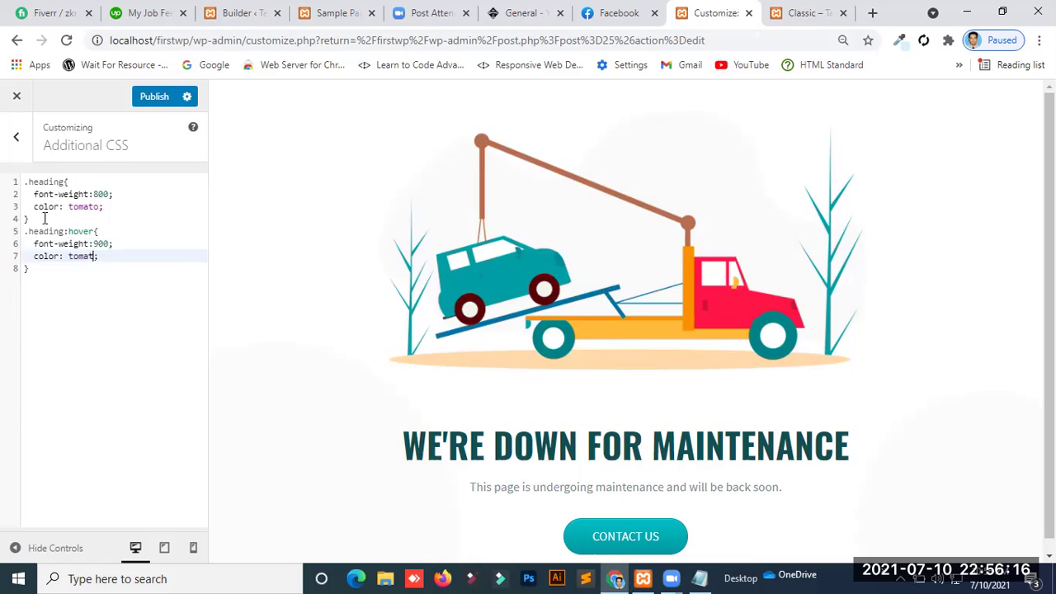
text(gree)
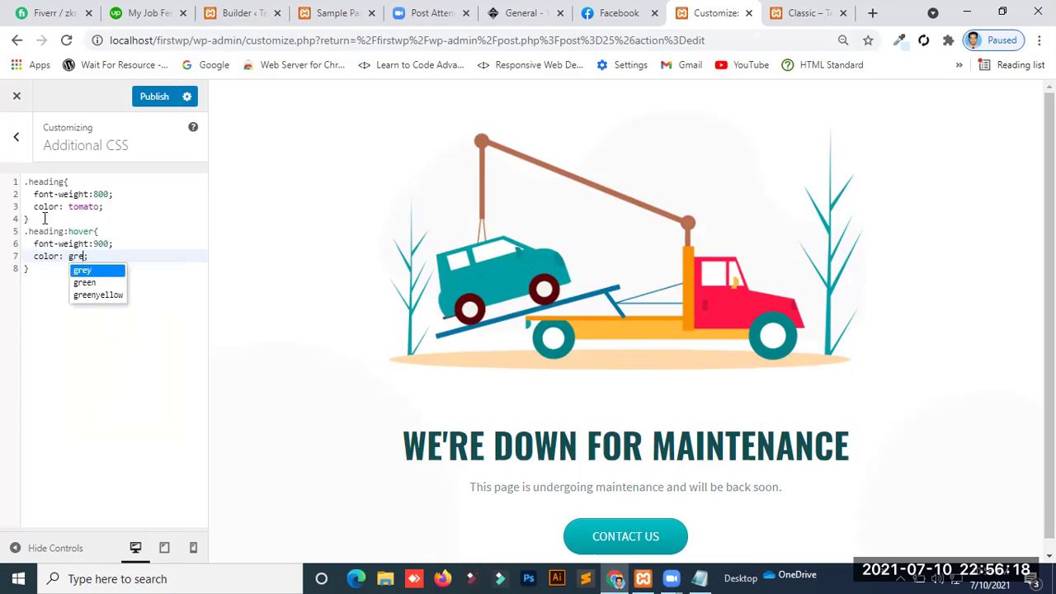
text(n)
key(Return)
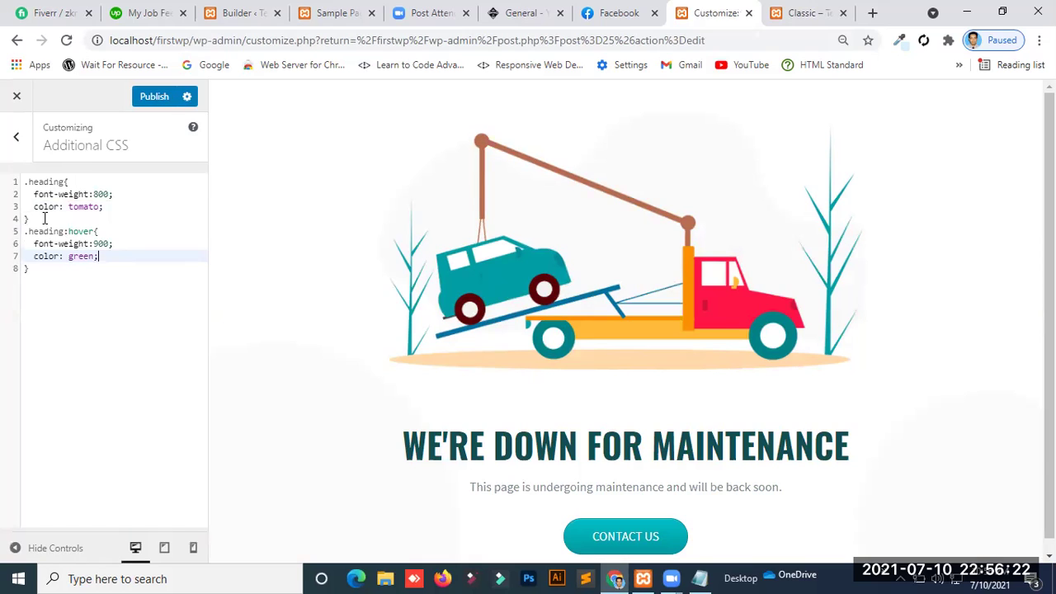
Step: Add transform:skew(50deg); to the .heading:hover rule and publish the customization
key(Return)
text(tra)
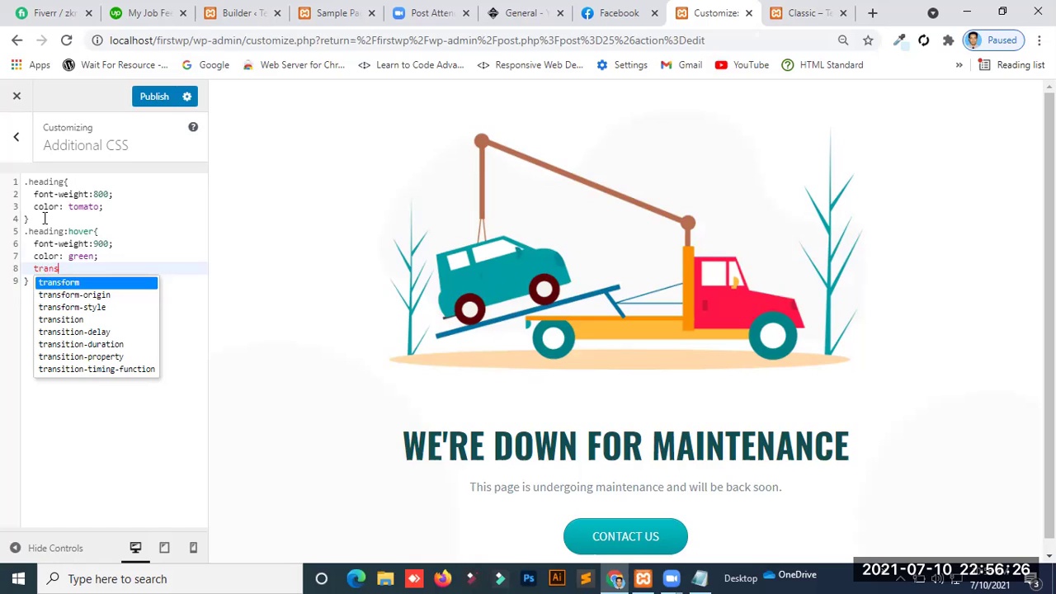
text(ns)
key(Return)
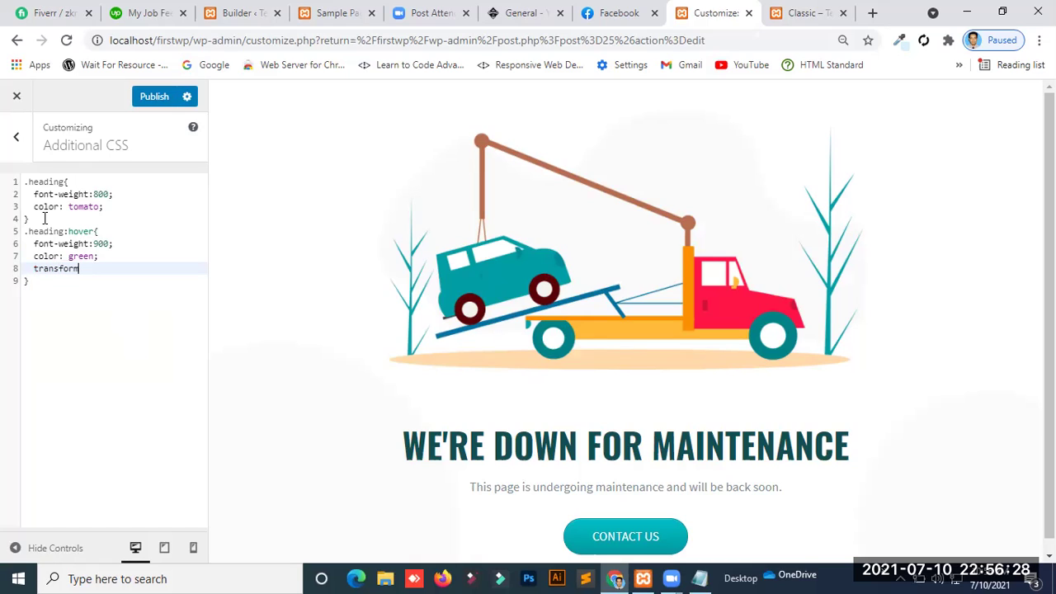
text(:sk)
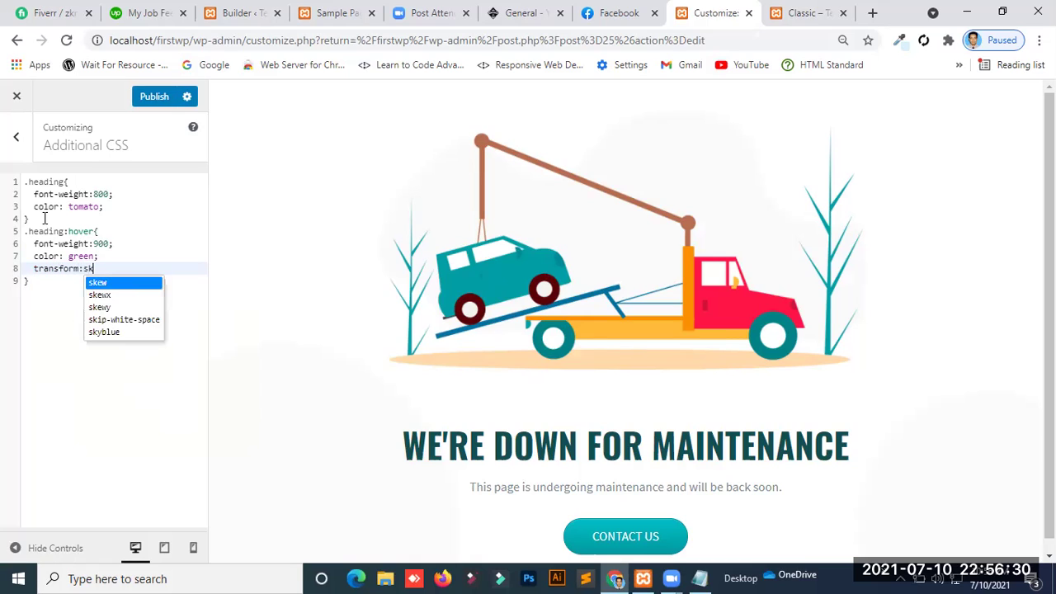
text(ew()
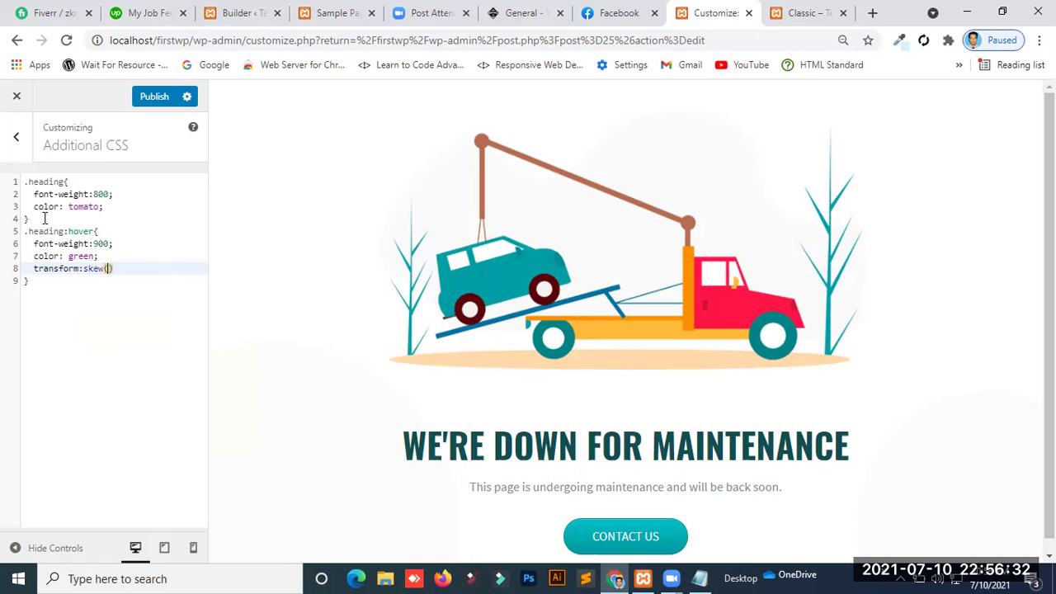
text(50deg);)
click(142, 97)
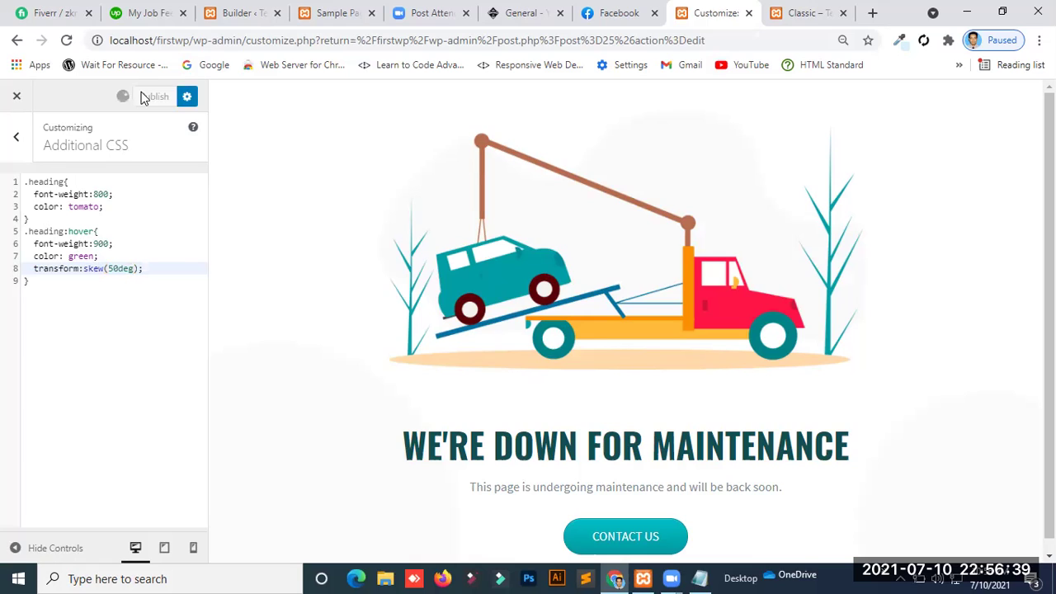
Step: Reload the Classic page and check the hover effect on its welcome heading
click(796, 11)
click(305, 40)
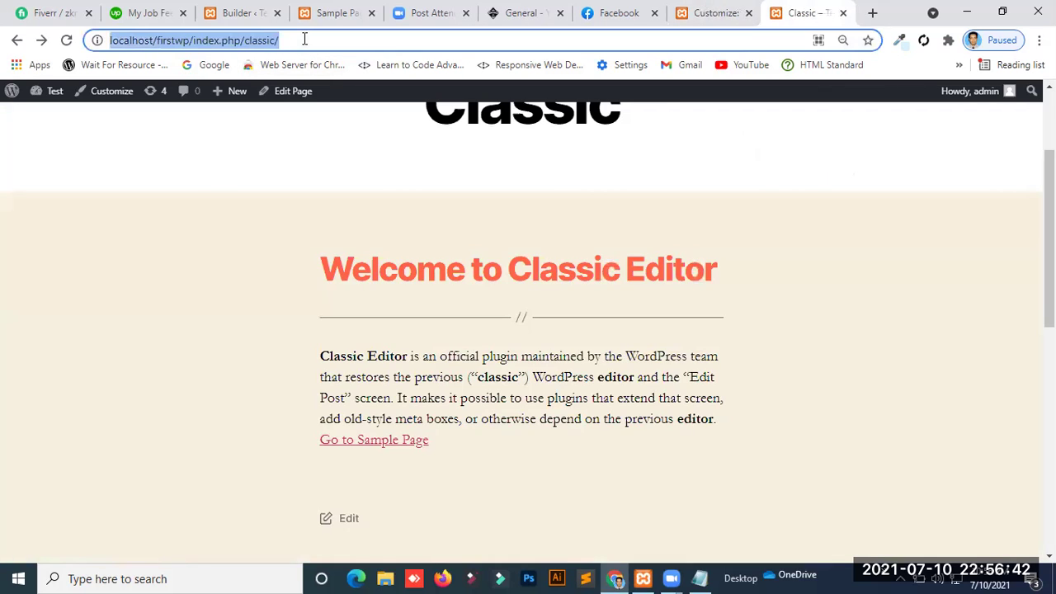
key(Return)
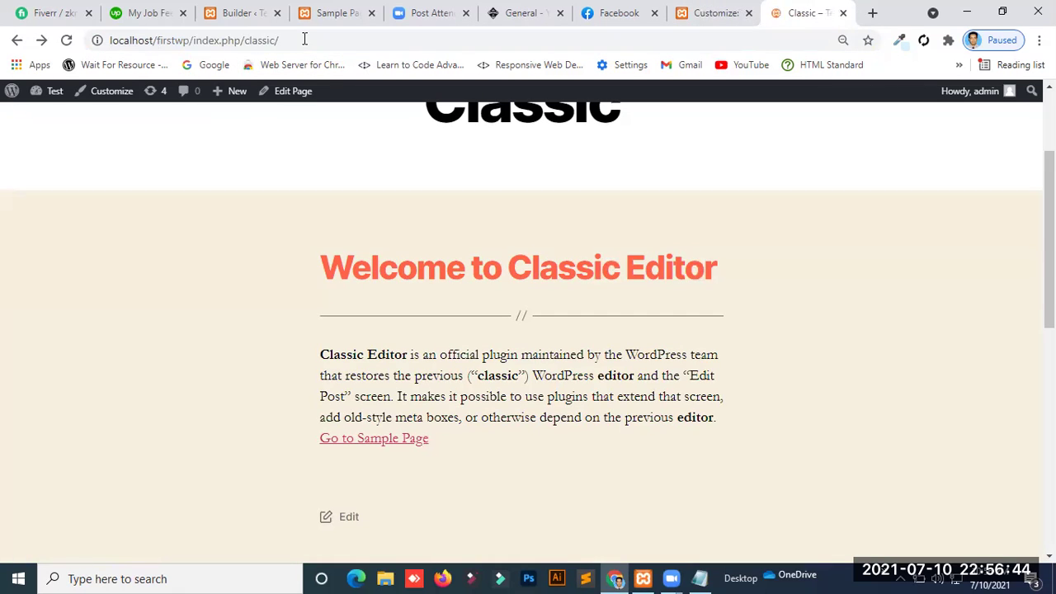
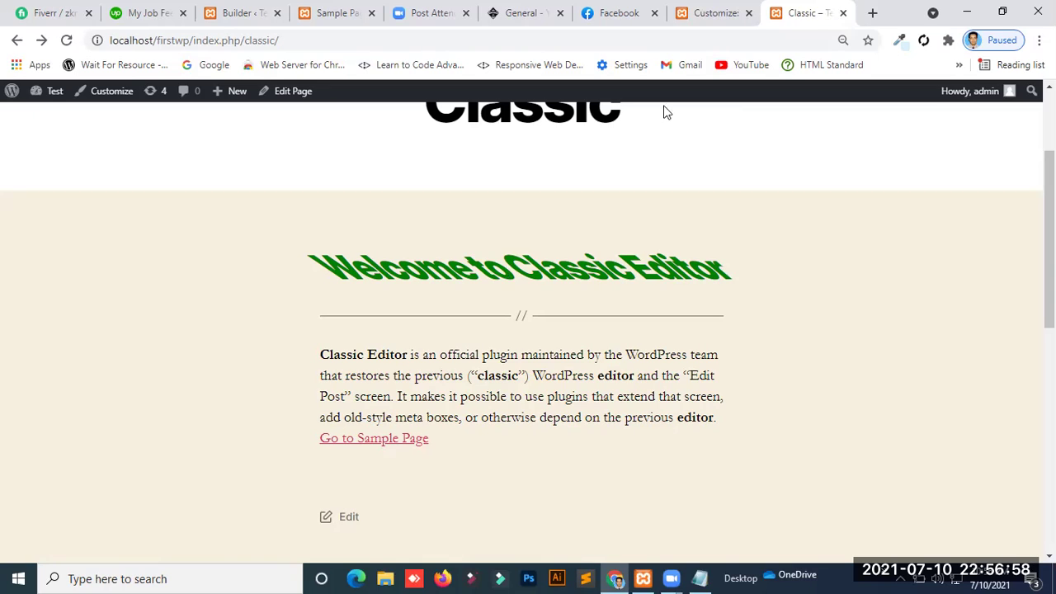
Step: Replace the skew in the .heading:hover rule with translatex(50px) and publish the change
click(720, 12)
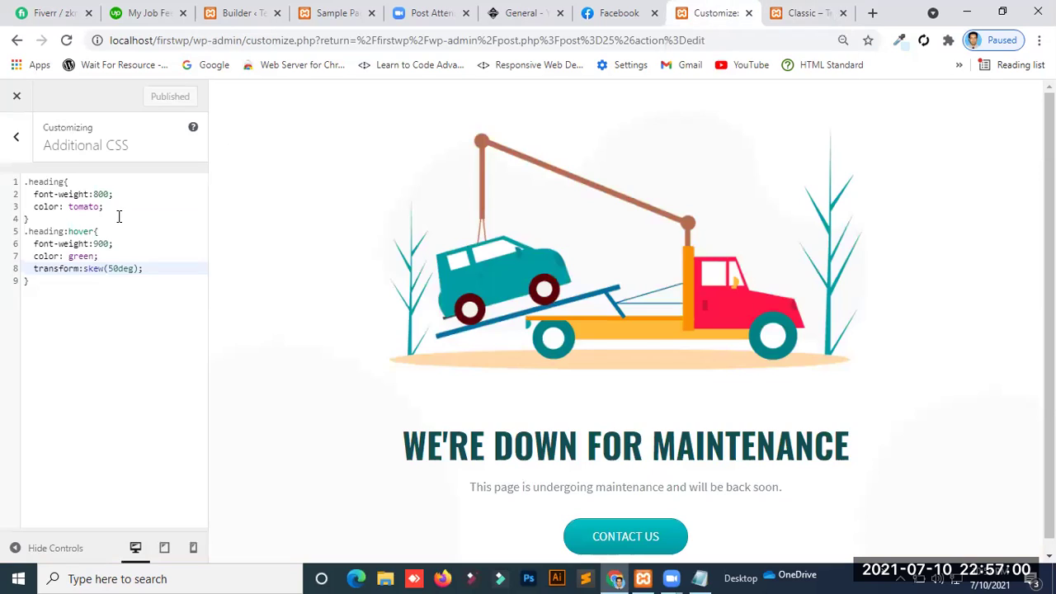
click(100, 273)
double_click(99, 271)
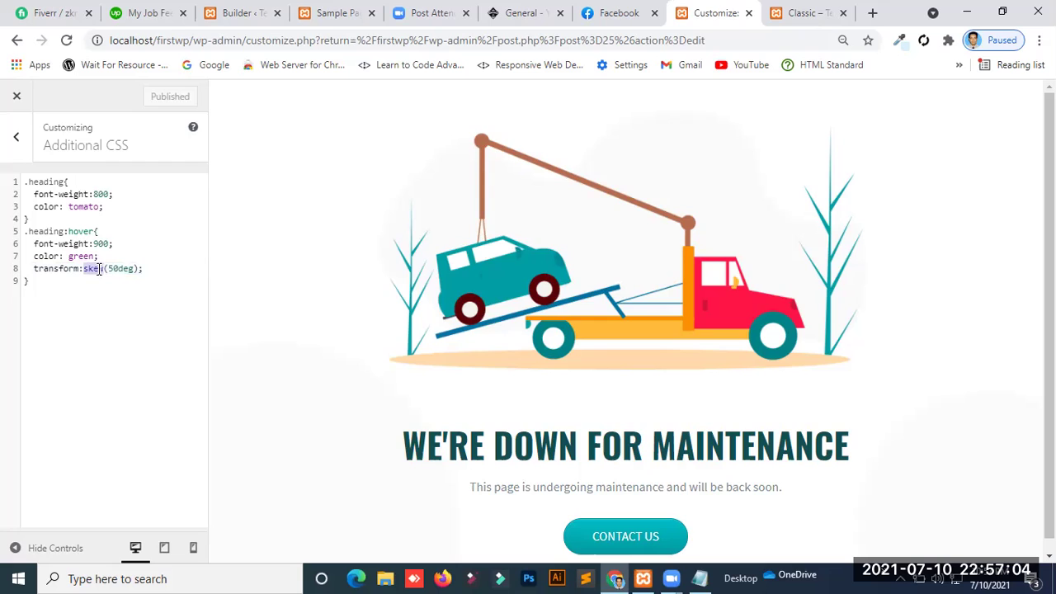
text(tra)
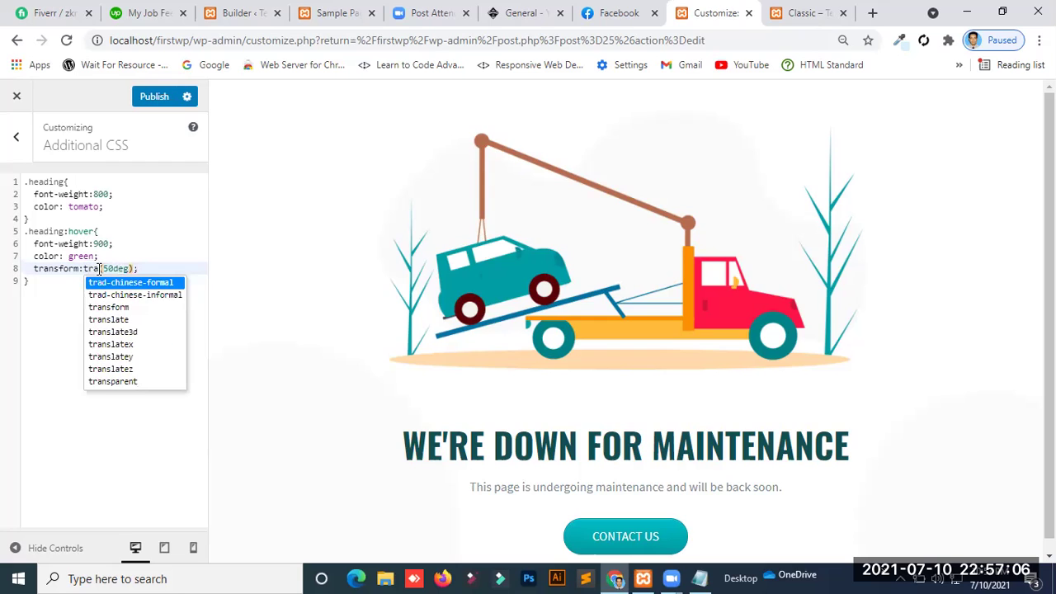
key(Down)
key(Down)
key(Down)
key(Down)
key(Down)
key(Return)
key(Right)
key(Right)
key(Right)
key(Delete)
key(Delete)
key(Delete)
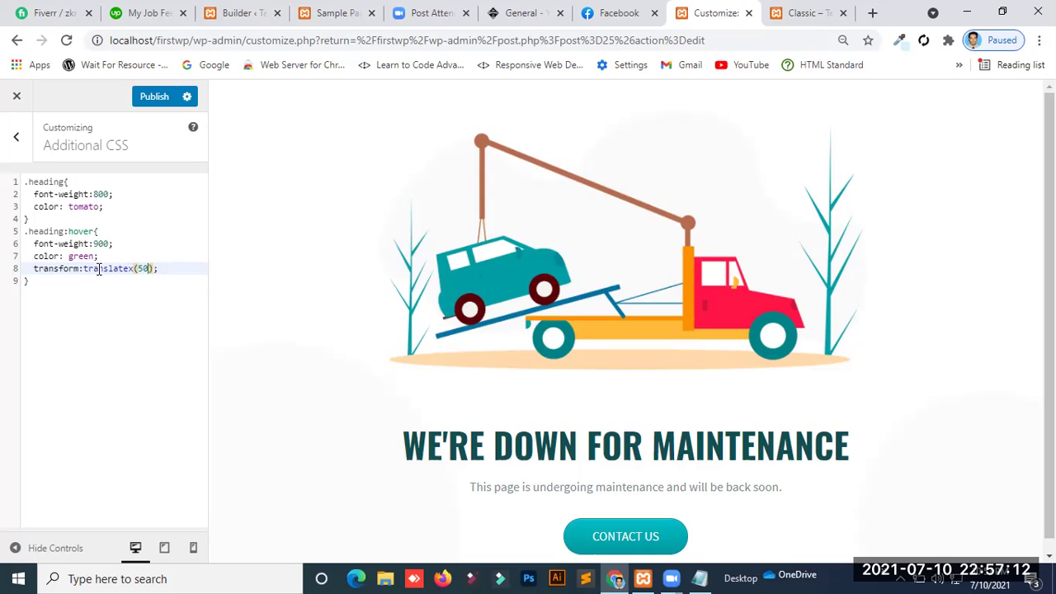
text(px)
click(149, 102)
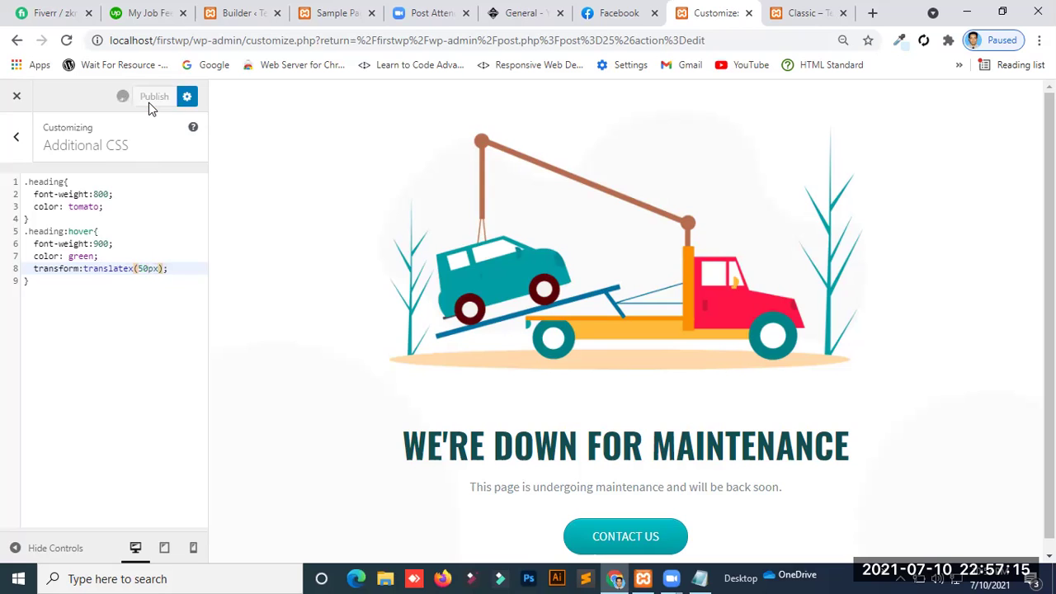
Step: Reload the Classic page and check how the welcome heading shifts horizontally on hover
click(799, 12)
click(323, 40)
key(Return)
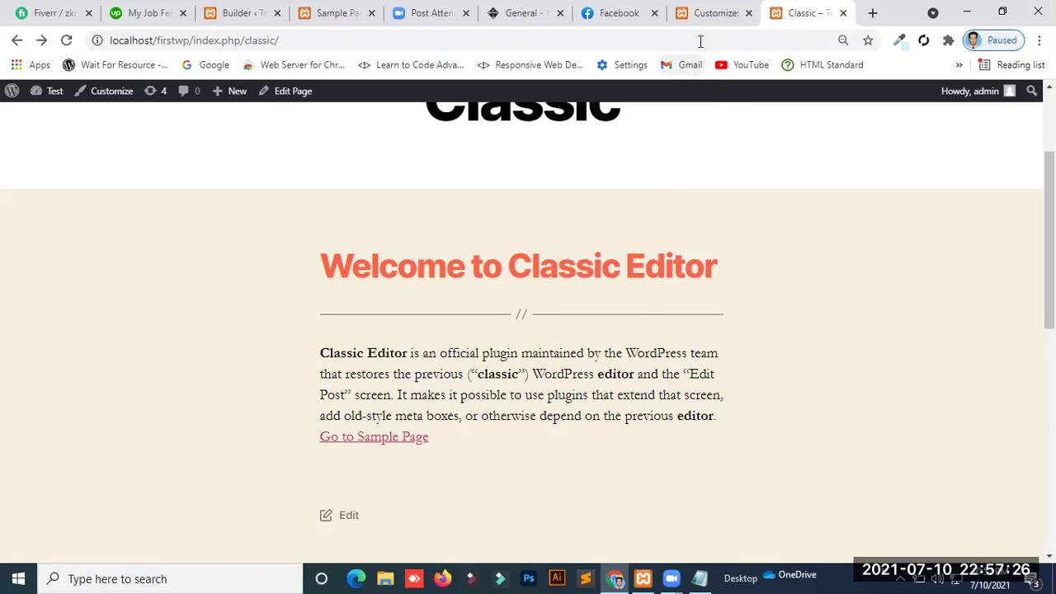
Step: Publish the hover transform as translatex(-100px) and reload the Classic page to check the heading's shift
click(716, 12)
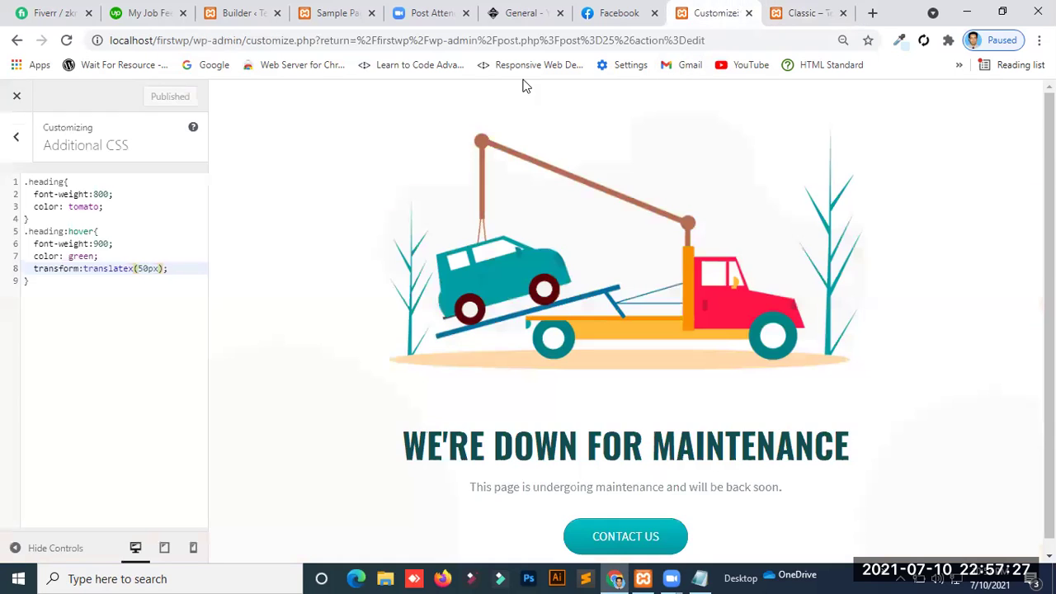
click(137, 268)
text(-)
key(Delete)
text(10)
click(147, 98)
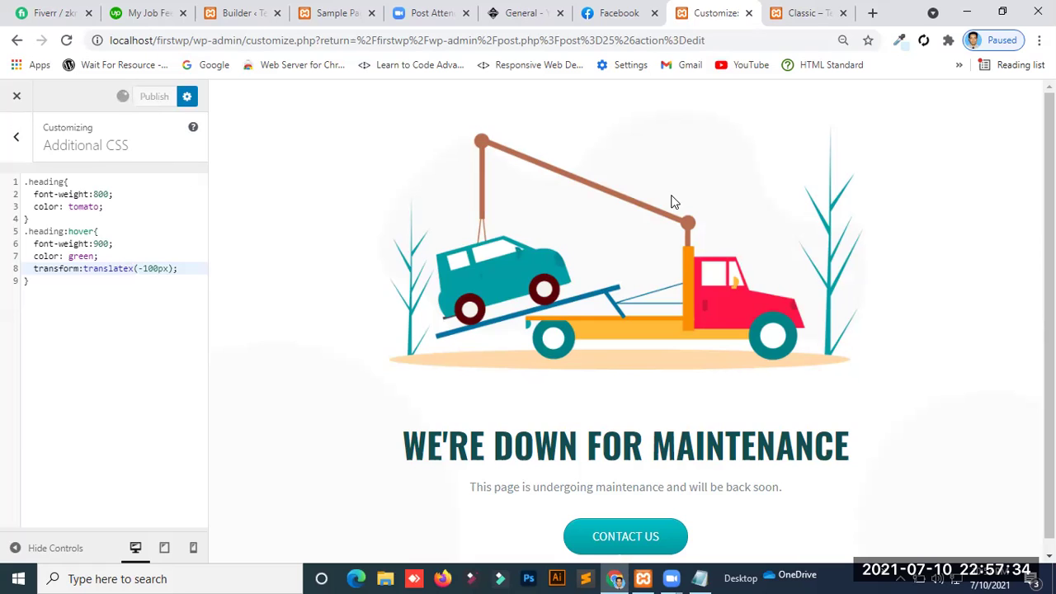
click(804, 23)
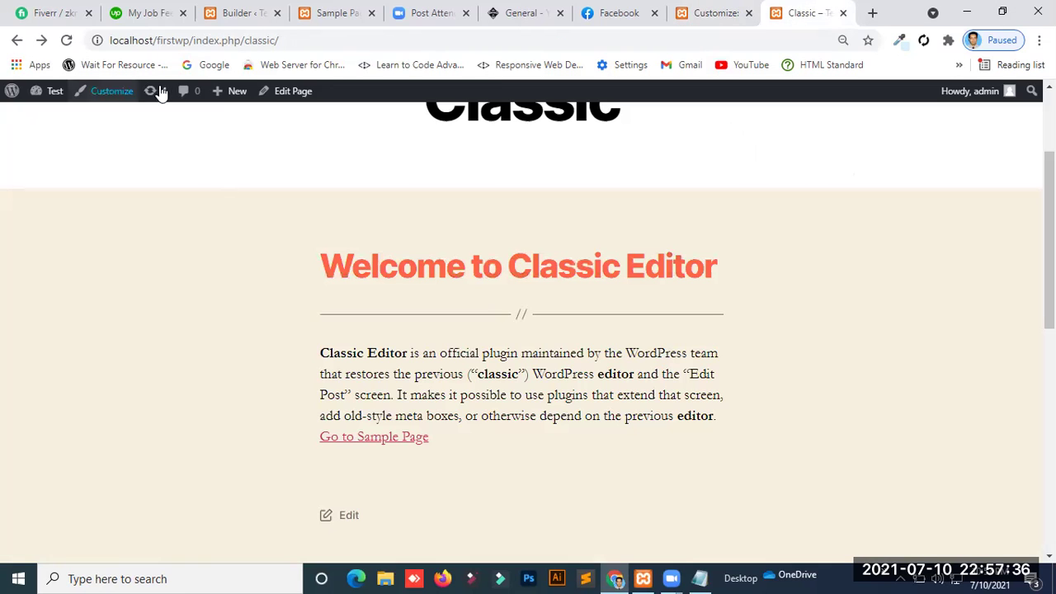
click(67, 40)
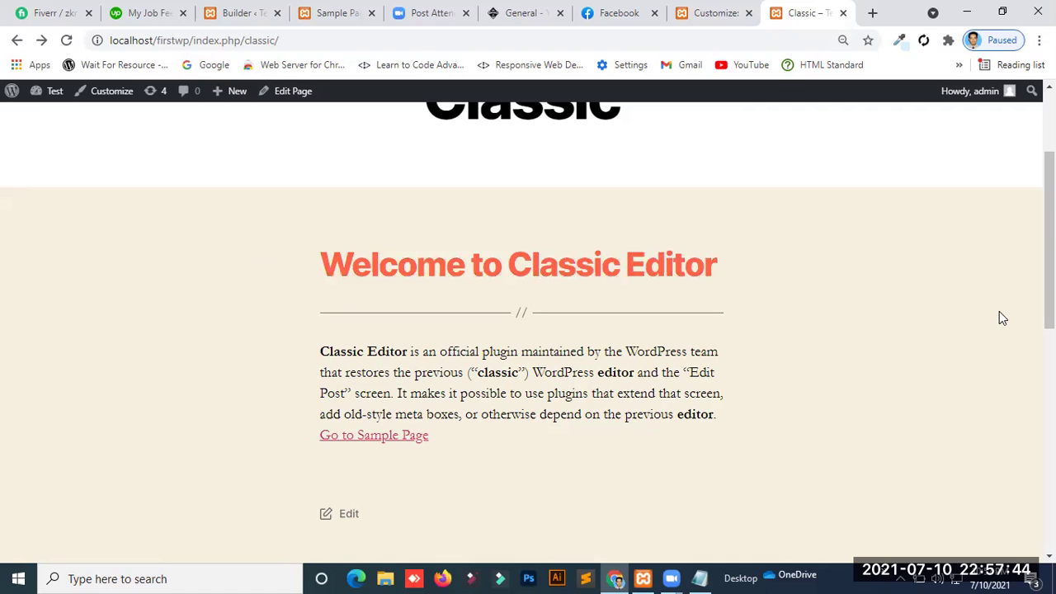
Step: Change the hover transform to translate(-100px,50px) and publish the customization
click(709, 9)
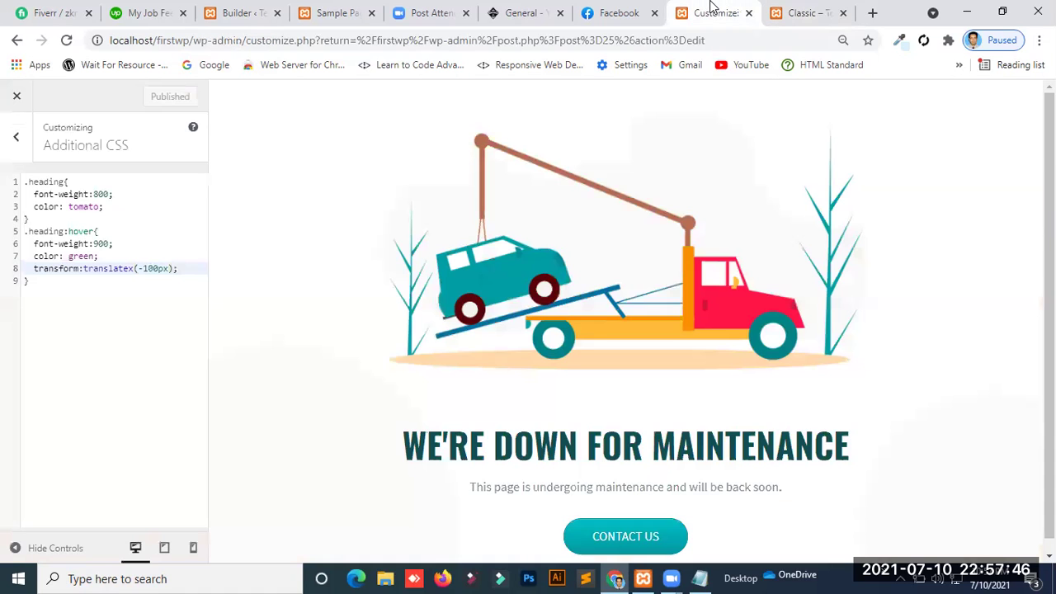
click(136, 271)
key(BackSpace)
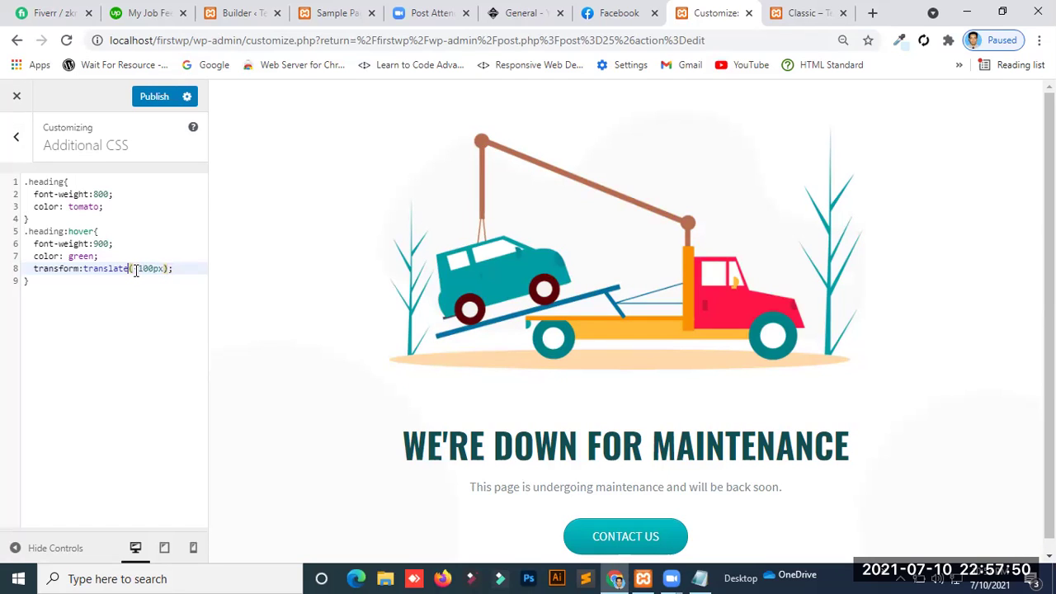
key(Right)
key(Right)
key(Right)
key(Right)
text(,50px)
click(151, 106)
Step: Reload the Classic page and check the heading's horizontal and vertical shift on hover
click(792, 14)
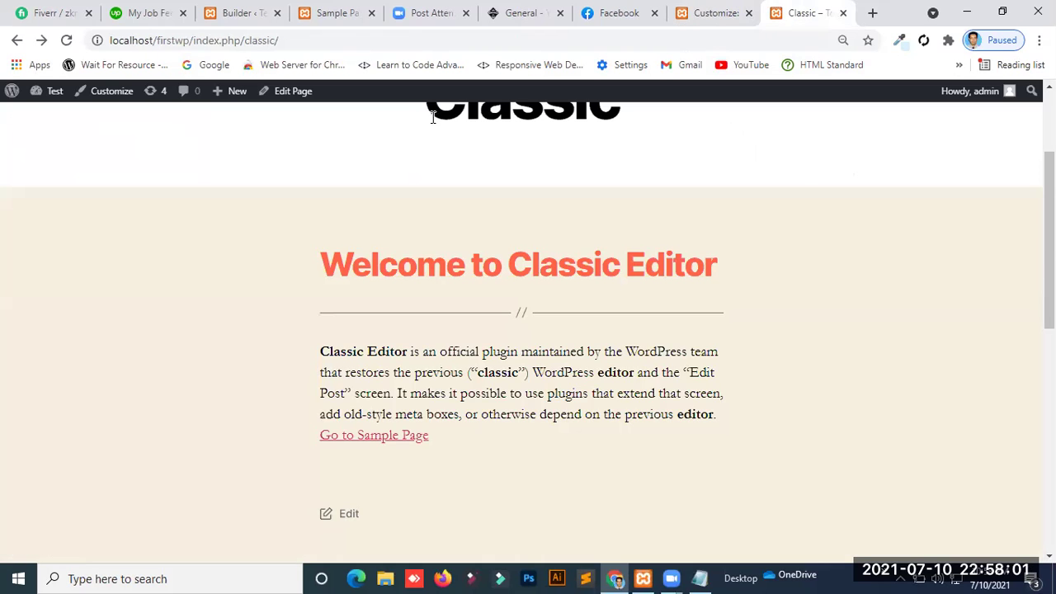
click(66, 40)
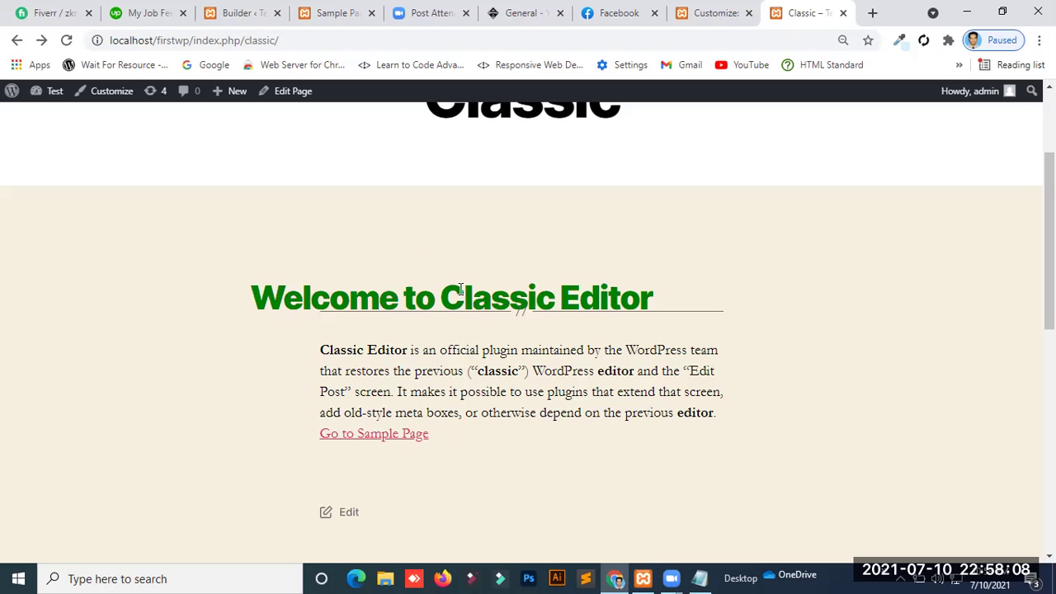
click(718, 66)
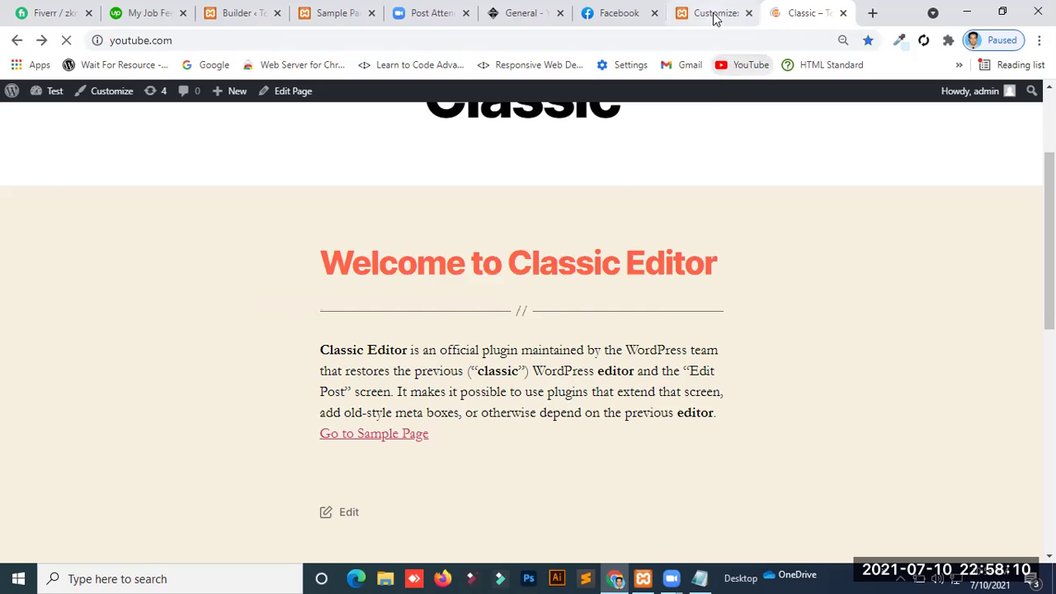
Step: Set the second translate value in the .heading:hover rule to -50px
click(714, 14)
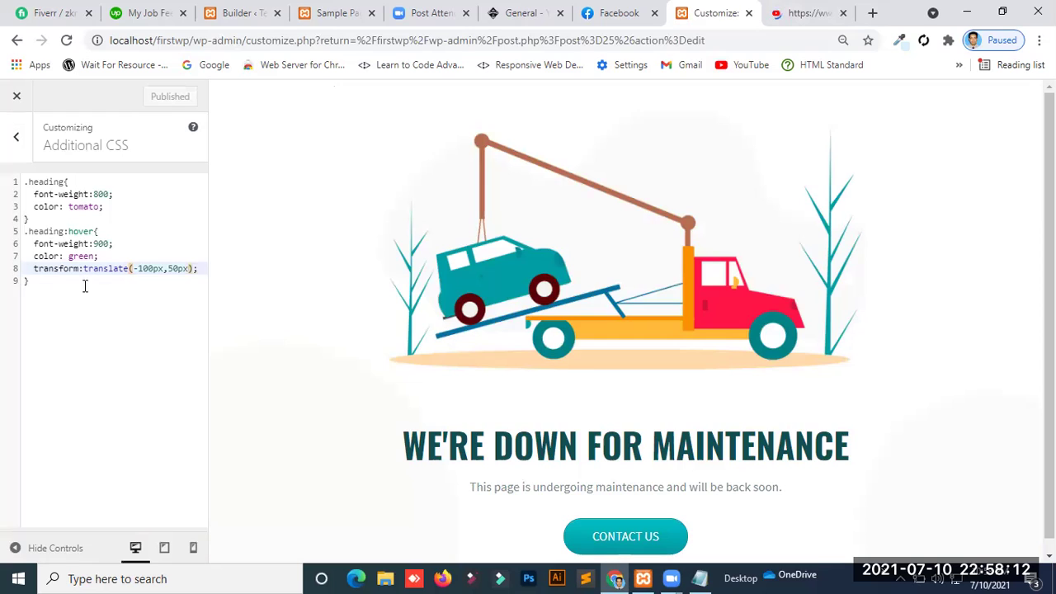
click(169, 269)
text(-)
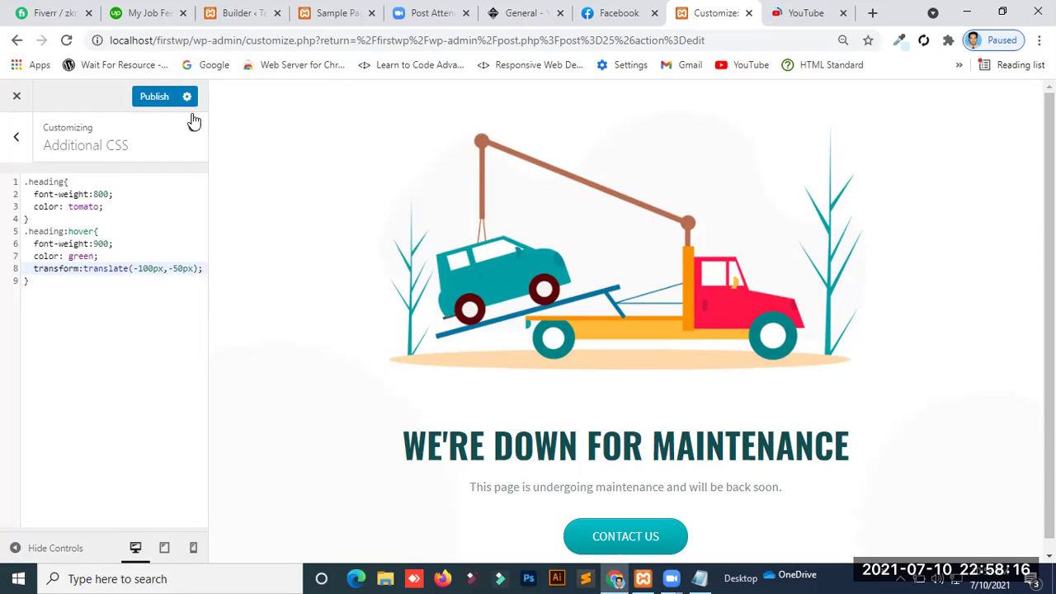
Step: Return from YouTube to the Classic page and check the heading's position on hover
click(810, 11)
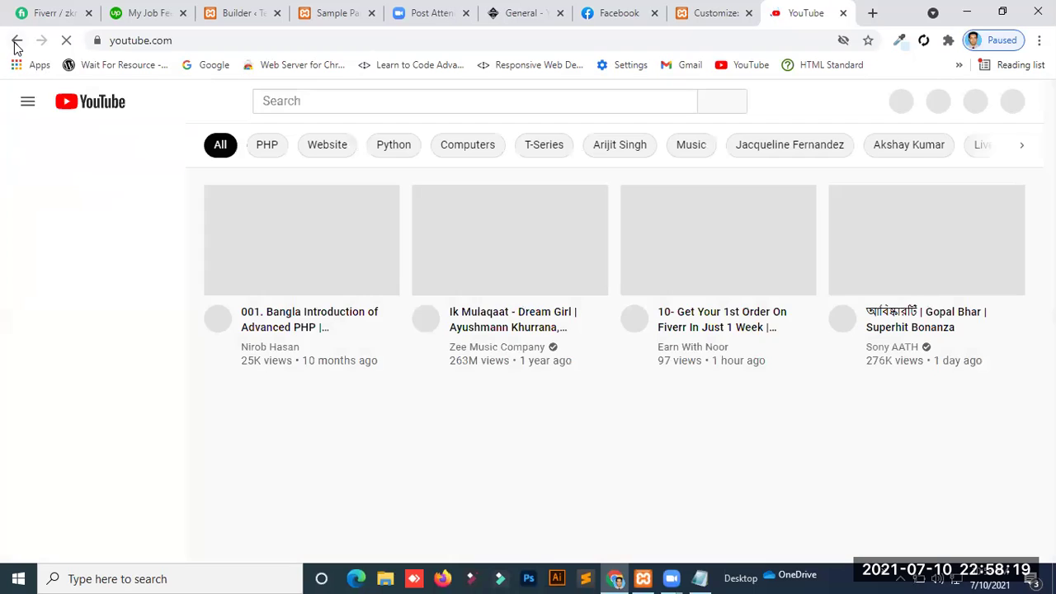
click(15, 42)
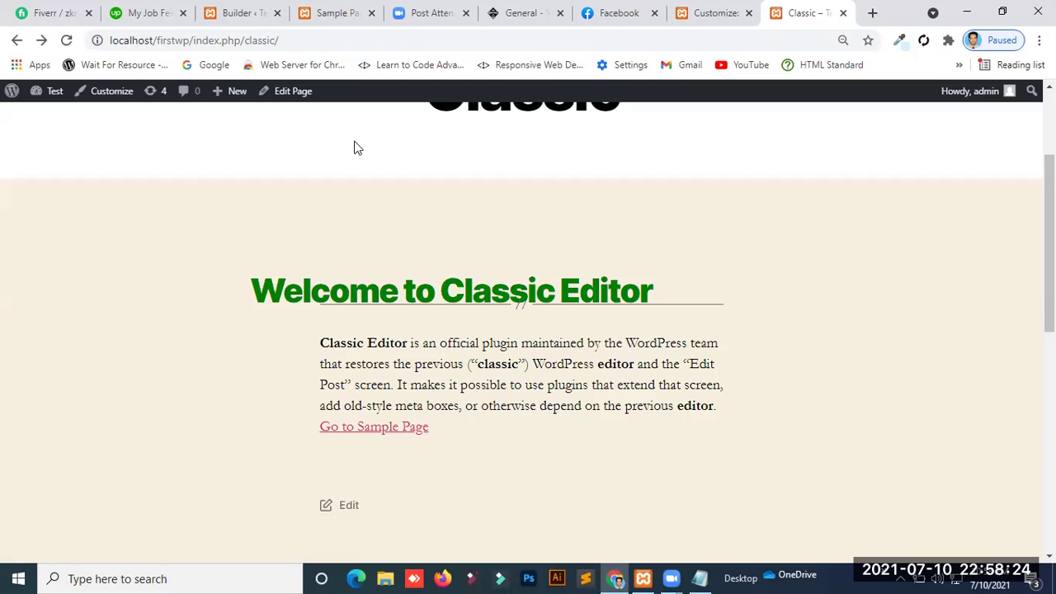
Step: Reload the Classic page to check the heading's hover shift, and reopen the page's editor in visual mode
click(67, 40)
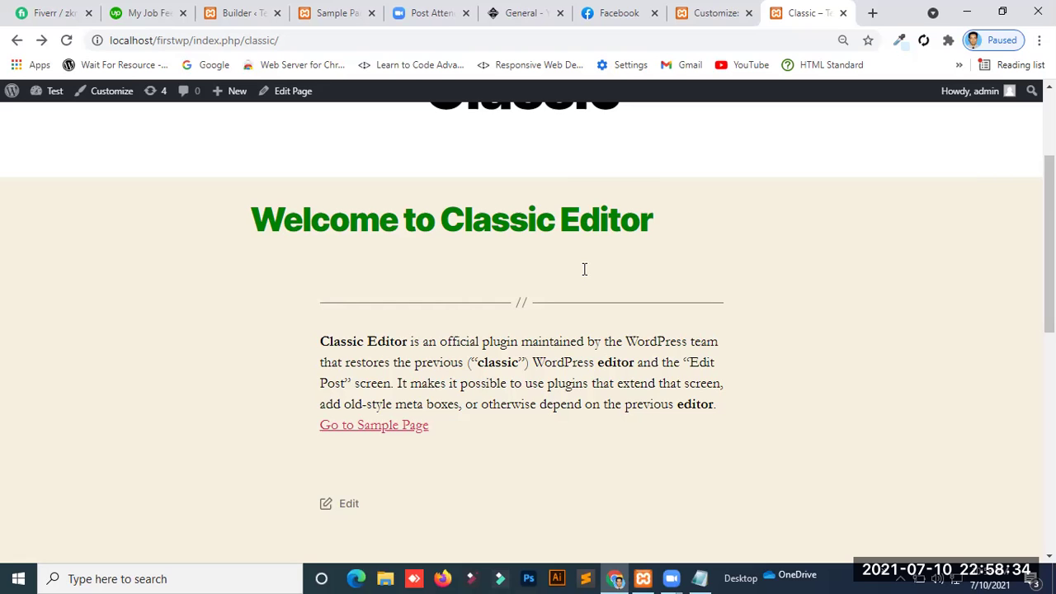
click(704, 15)
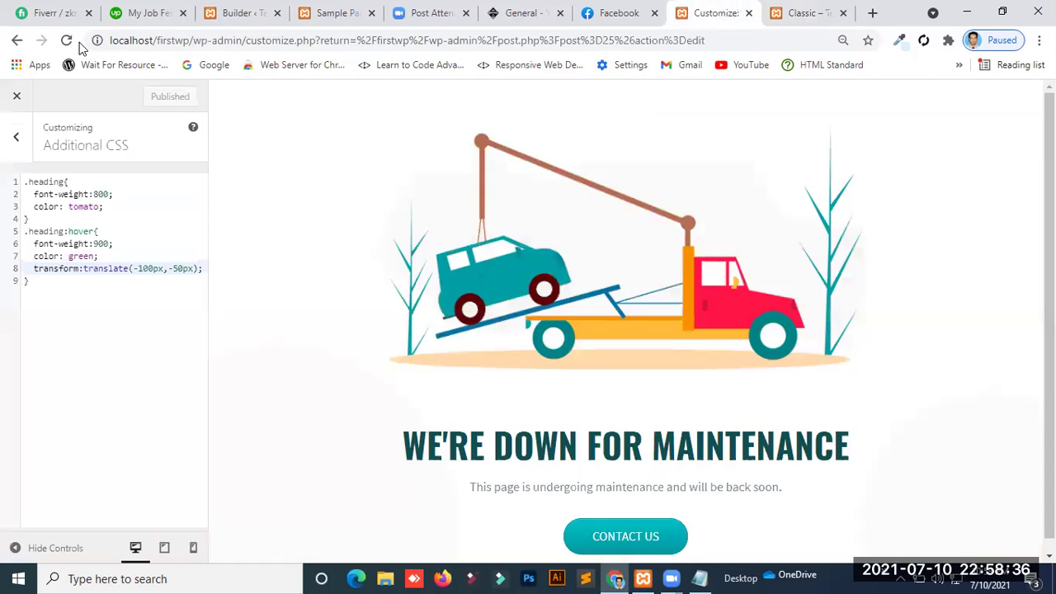
click(11, 43)
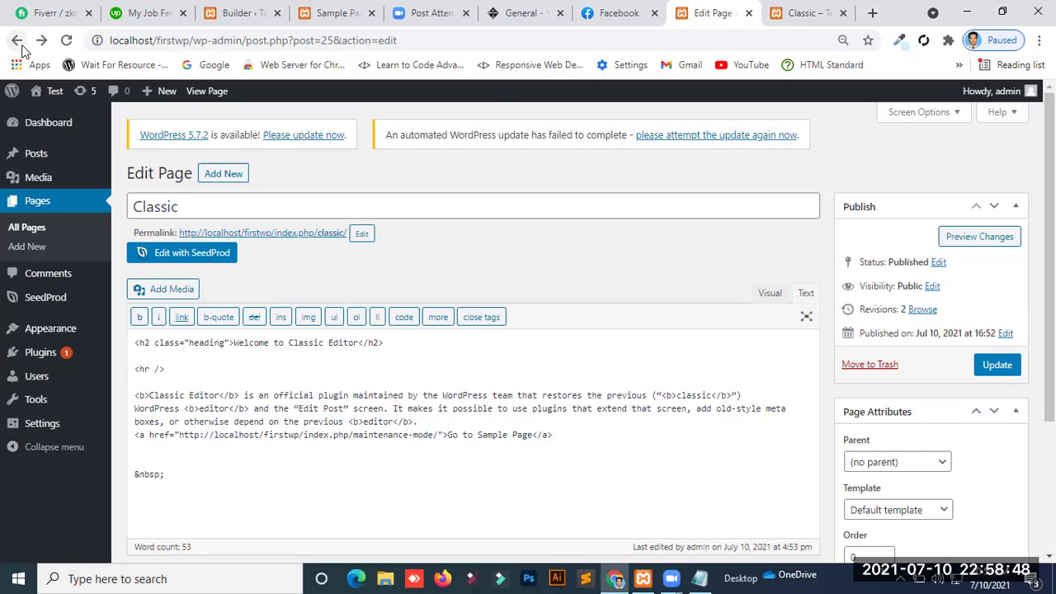
click(770, 295)
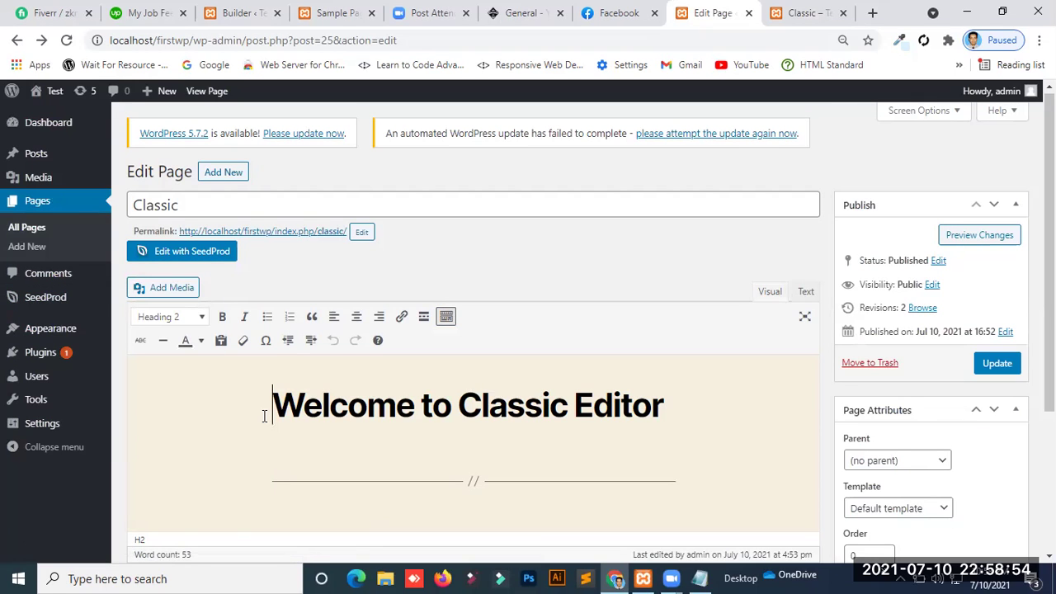
Step: Examine the text styles available for the "Welcome to Classic Editor" heading, from Paragraph through Preformatted
click(202, 317)
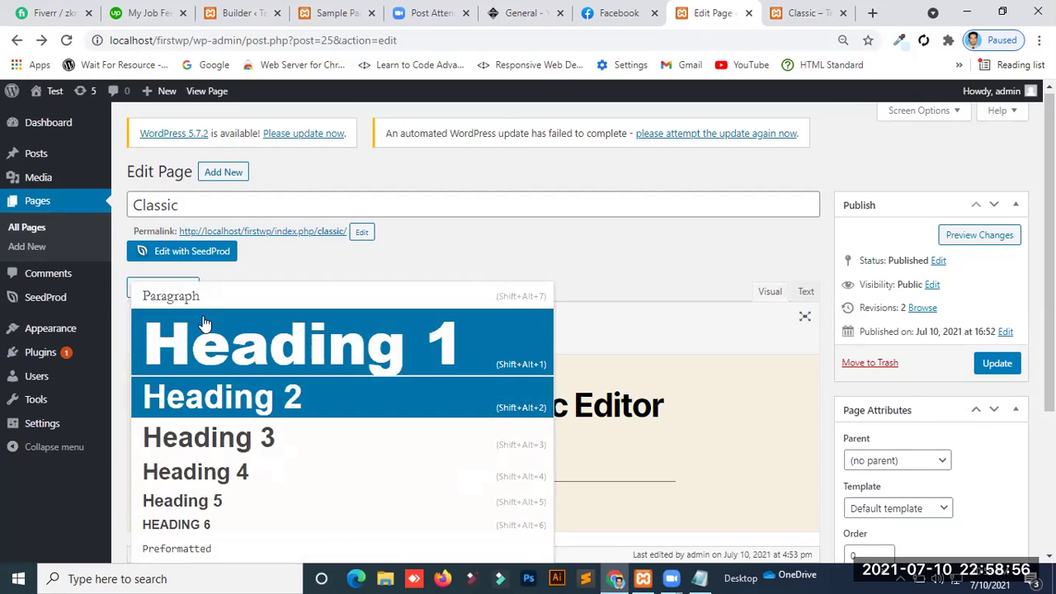
key(Down)
key(Down)
key(Down)
key(Down)
key(Down)
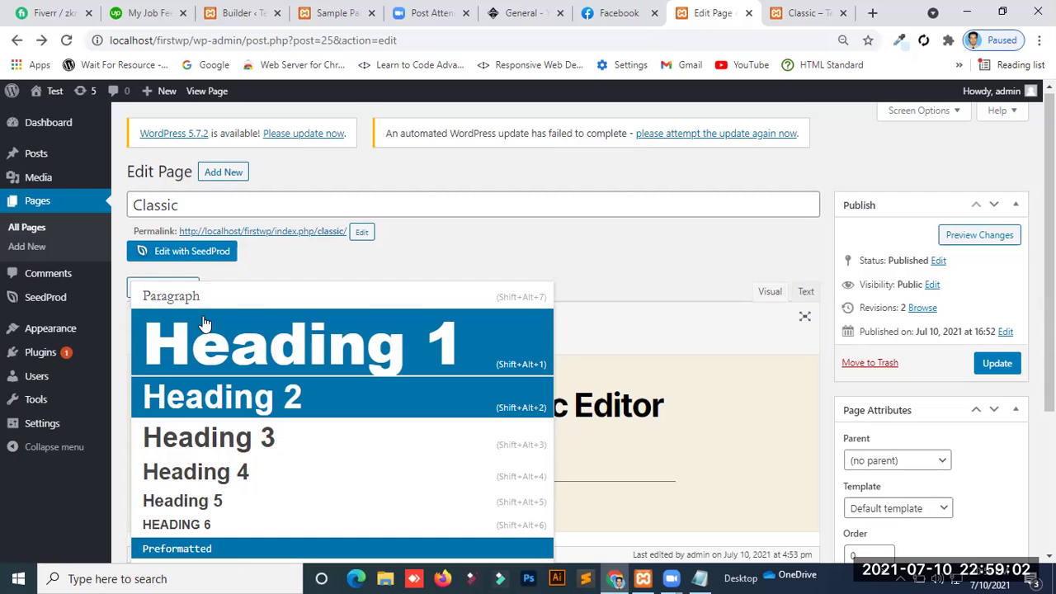
click(302, 269)
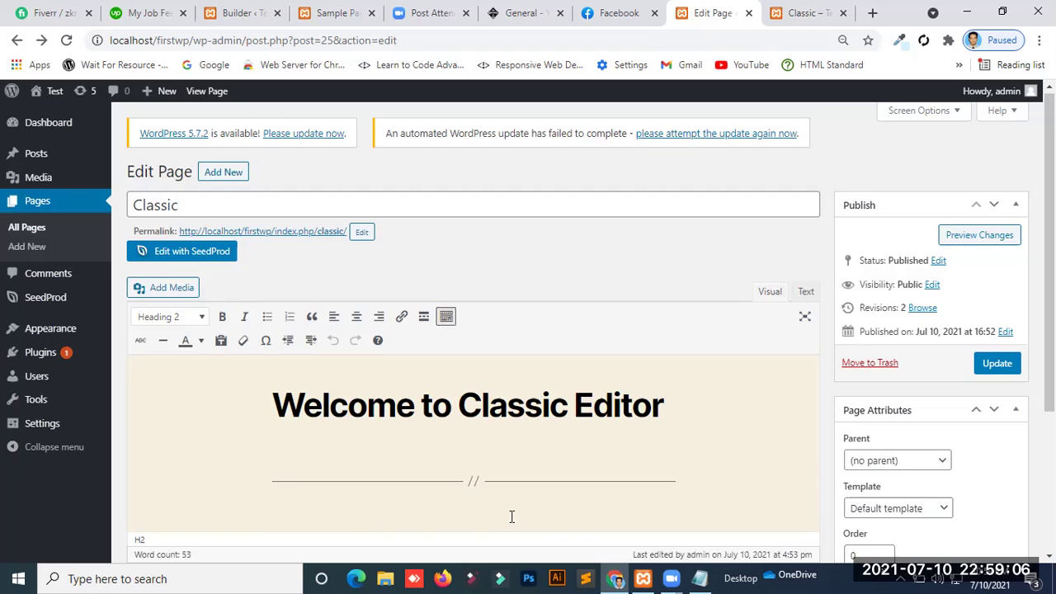
Step: Make the word "official" in the body paragraph bold and italic
scroll(512, 517, down, 1)
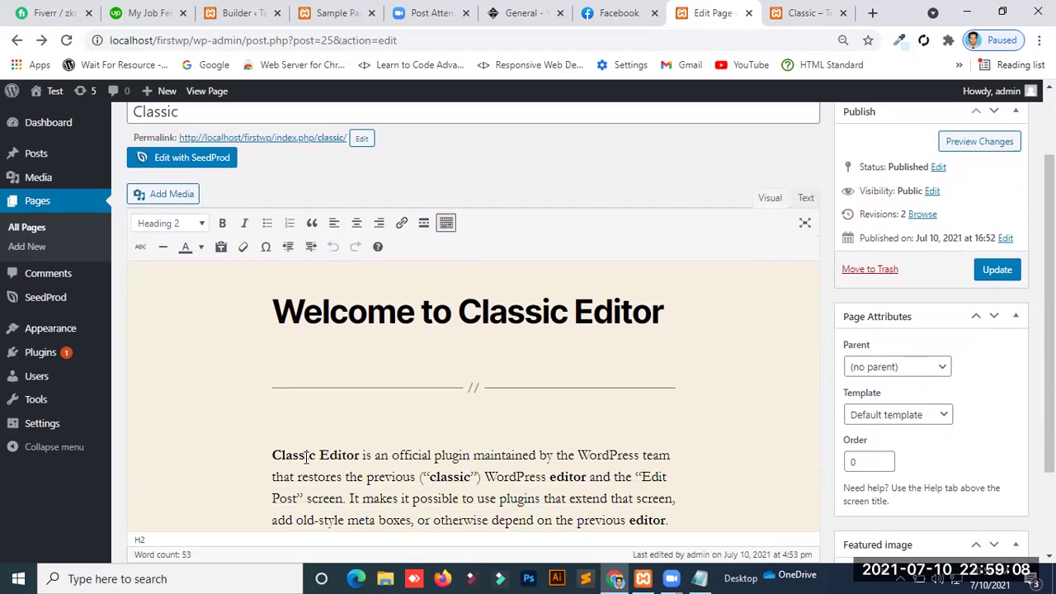
double_click(395, 456)
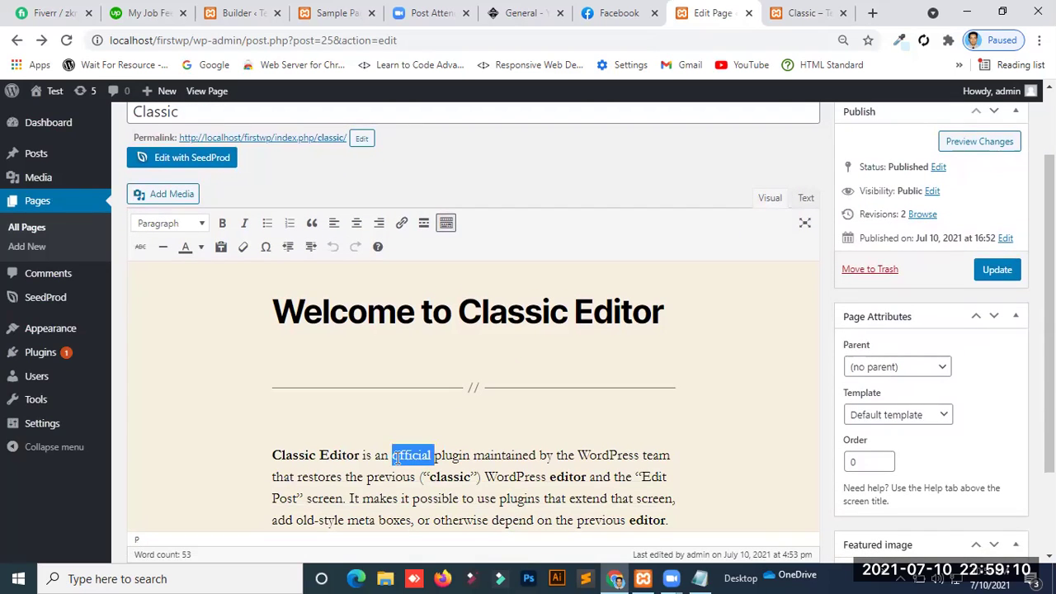
click(222, 224)
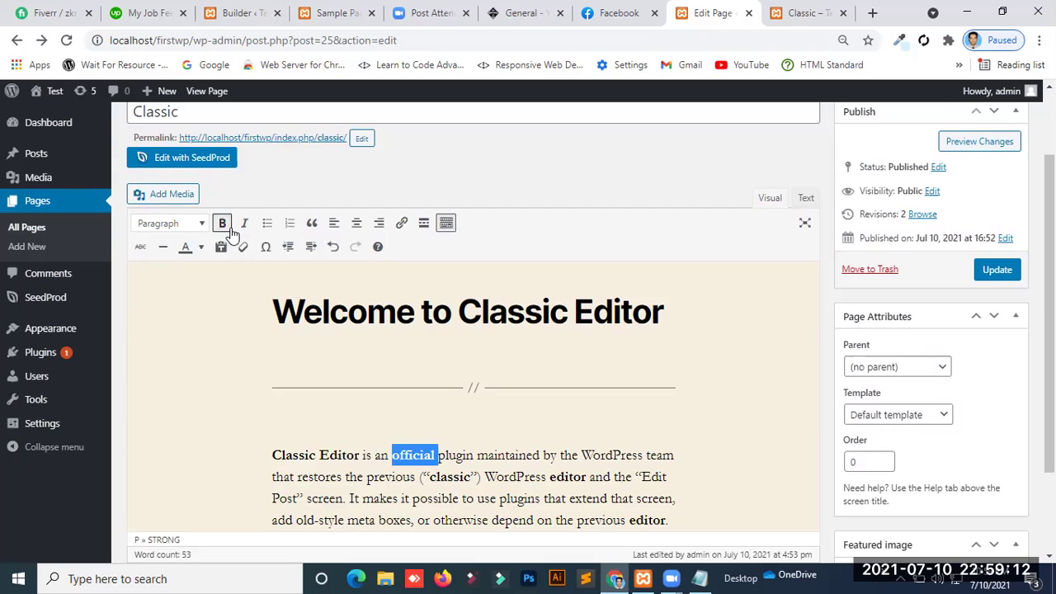
click(244, 224)
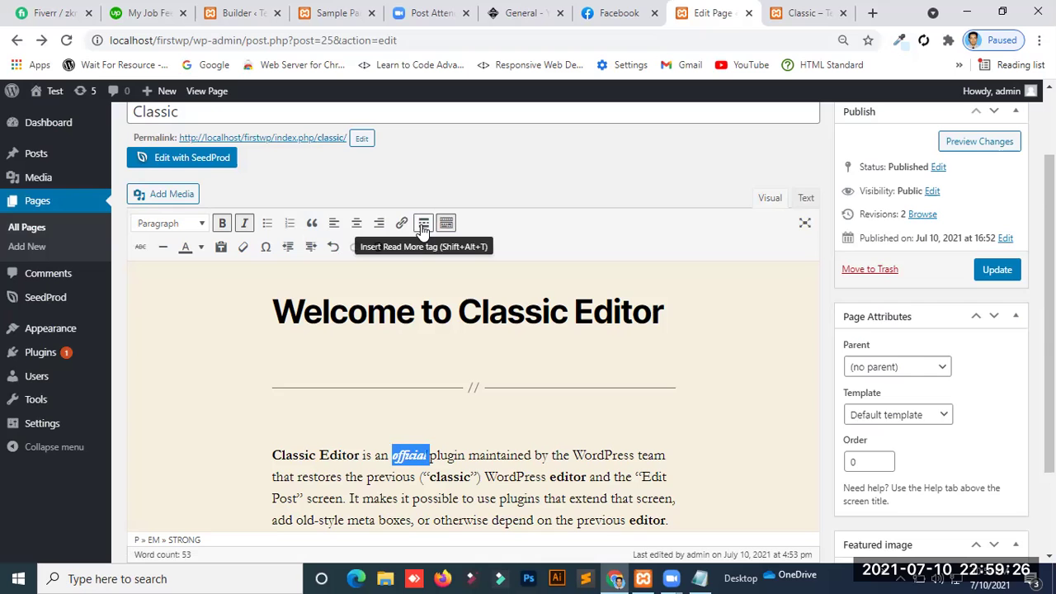
Step: Insert a Read More tag on a new line below the "Go to Sample Page" link and update the page
click(672, 487)
key(Down)
key(Down)
key(Down)
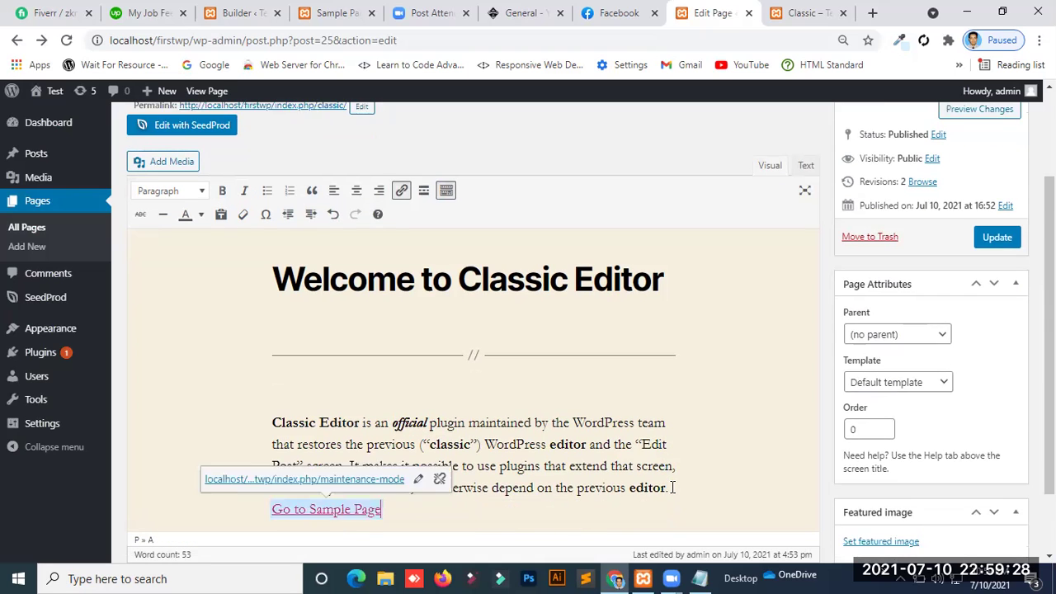
key(Return)
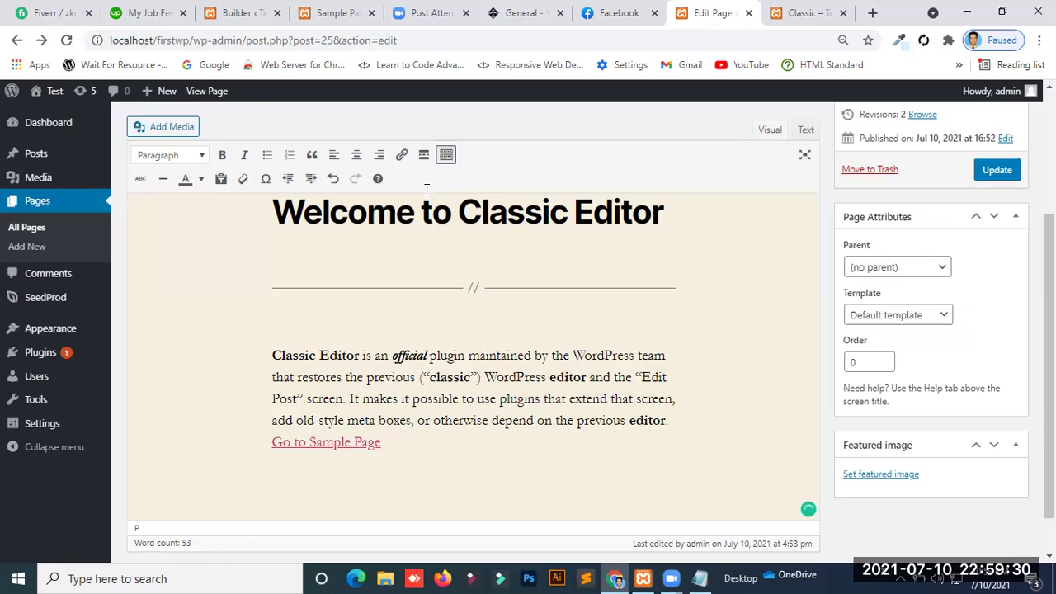
click(424, 156)
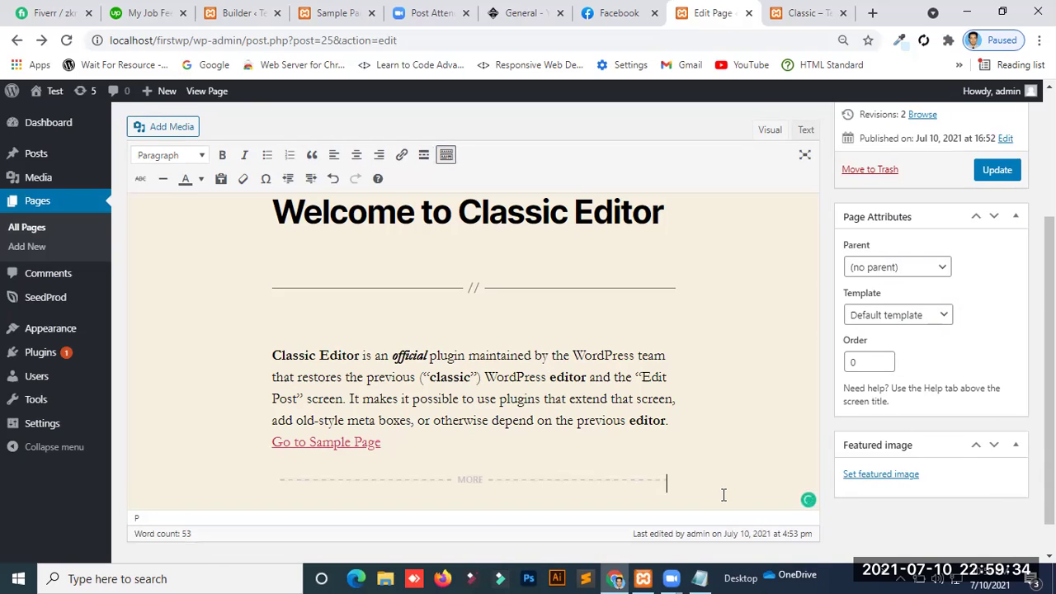
click(996, 170)
Step: Reload the live Classic page and check the text formatting and the area below the sample page link
click(760, 10)
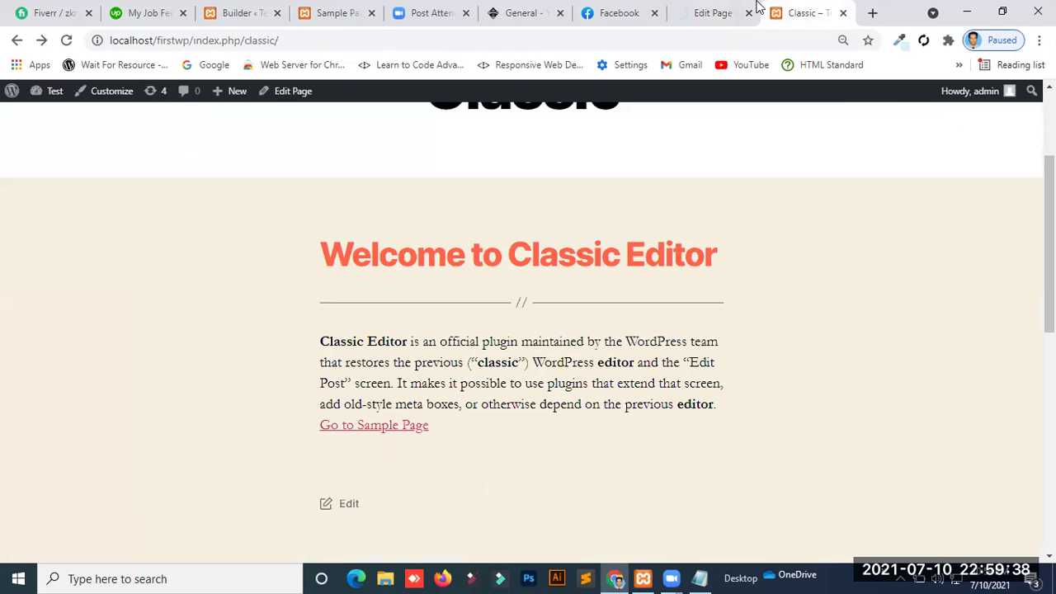
click(66, 39)
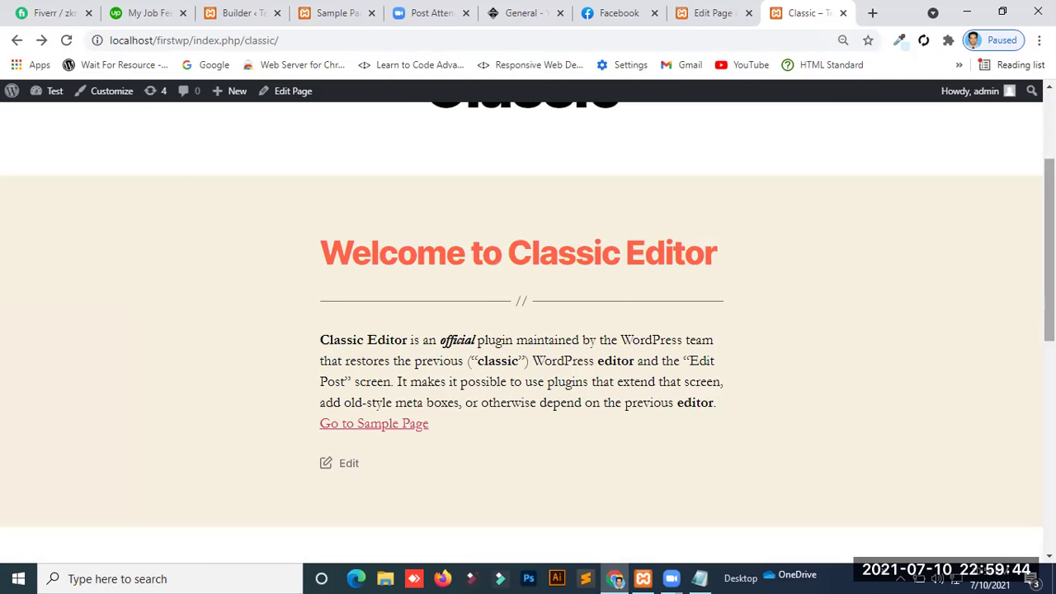
scroll(1048, 248, down, 2)
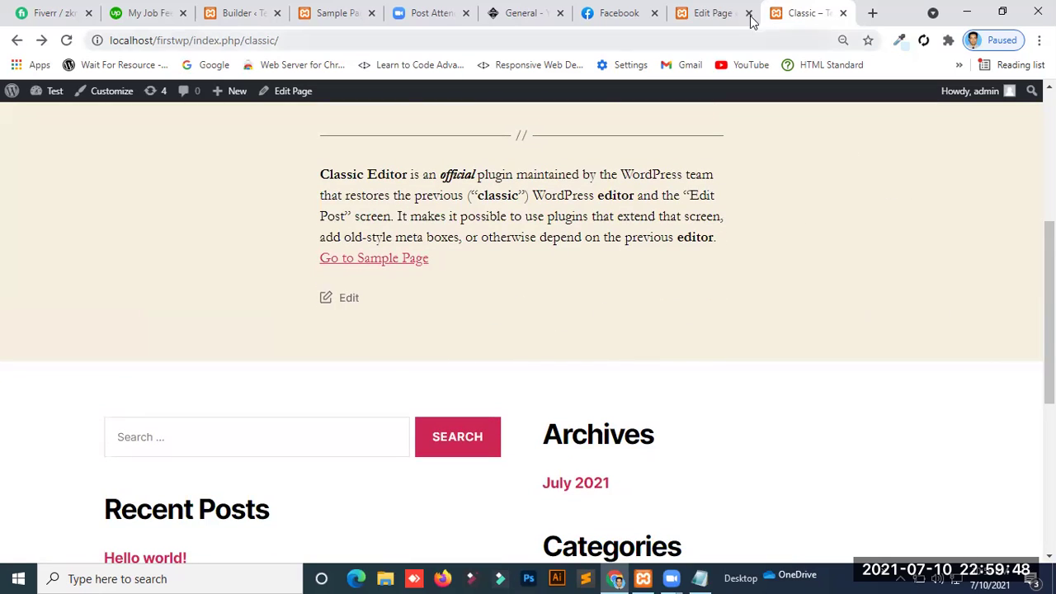
Step: Update the Classic page again and select the Read More tag below the link in the editor
click(716, 9)
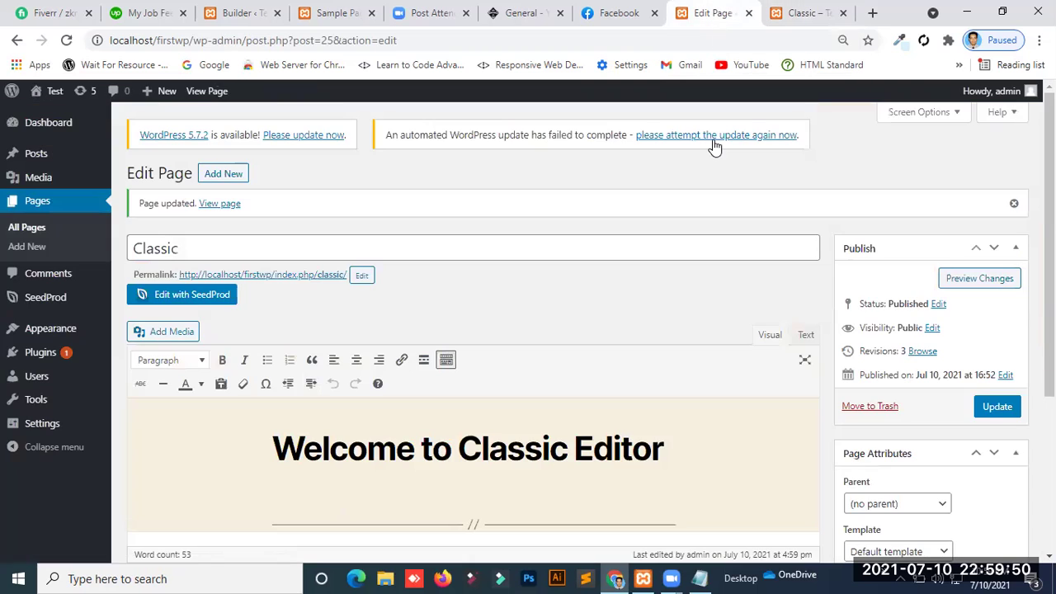
click(994, 408)
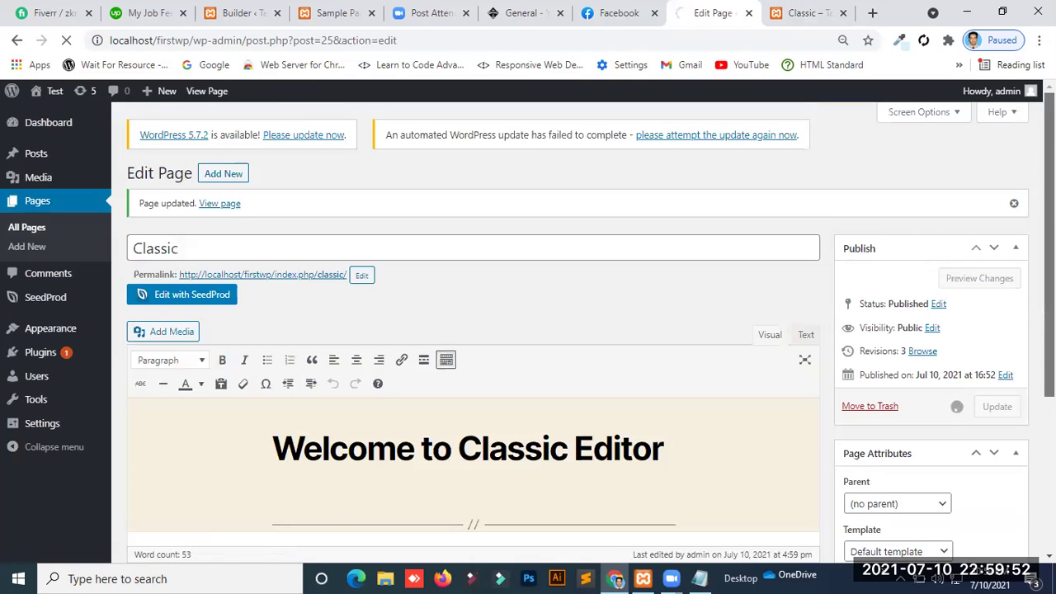
scroll(767, 401, down, 3)
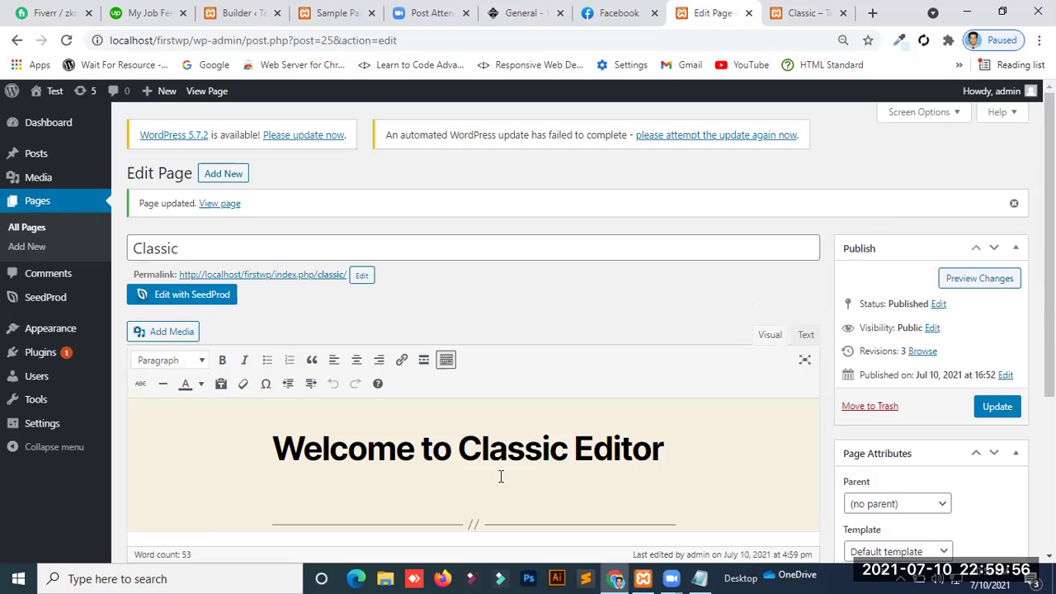
scroll(501, 476, down, 3)
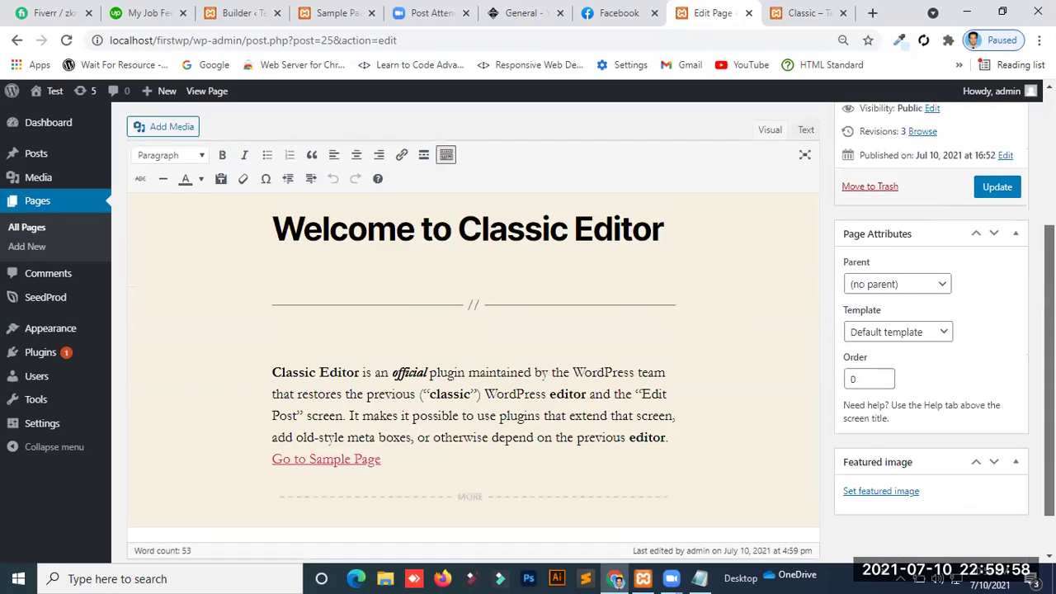
scroll(749, 455, down, 1)
click(469, 442)
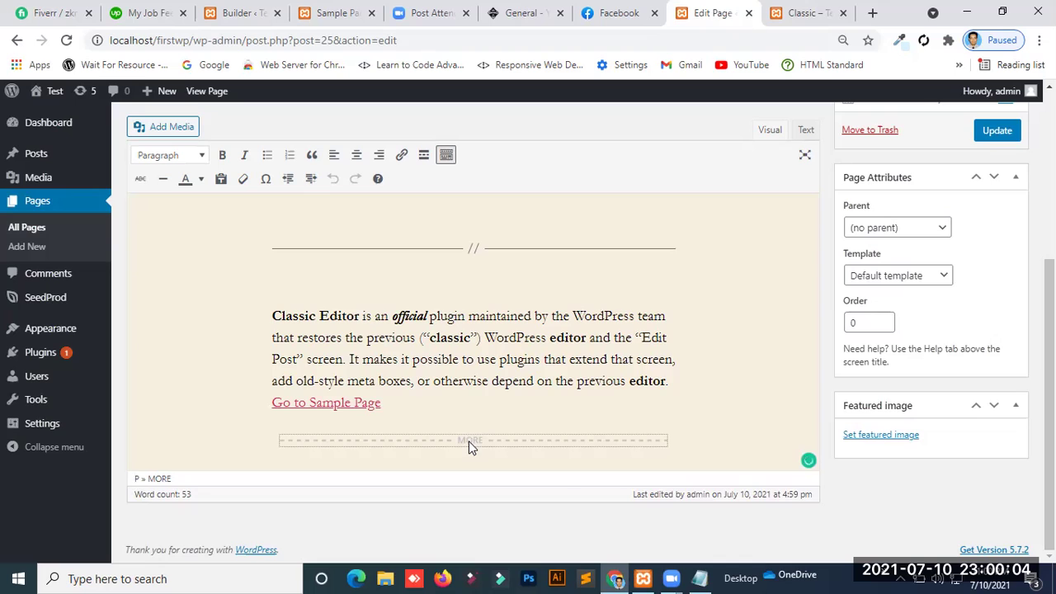
Step: Reload the live Classic page and look for the Read More tag's effect on the content
key(ctrl+Tab)
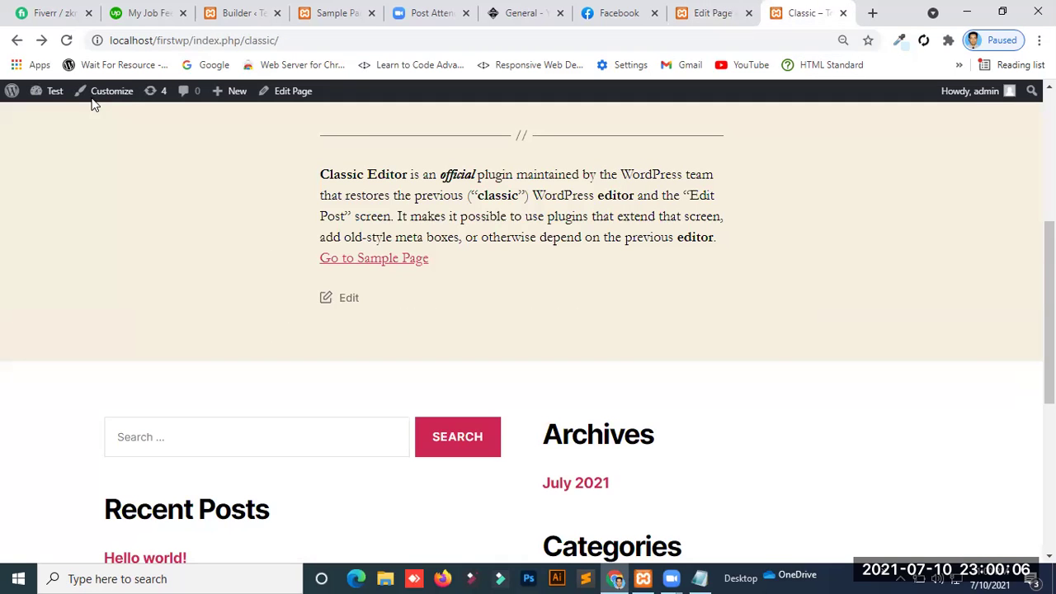
click(66, 40)
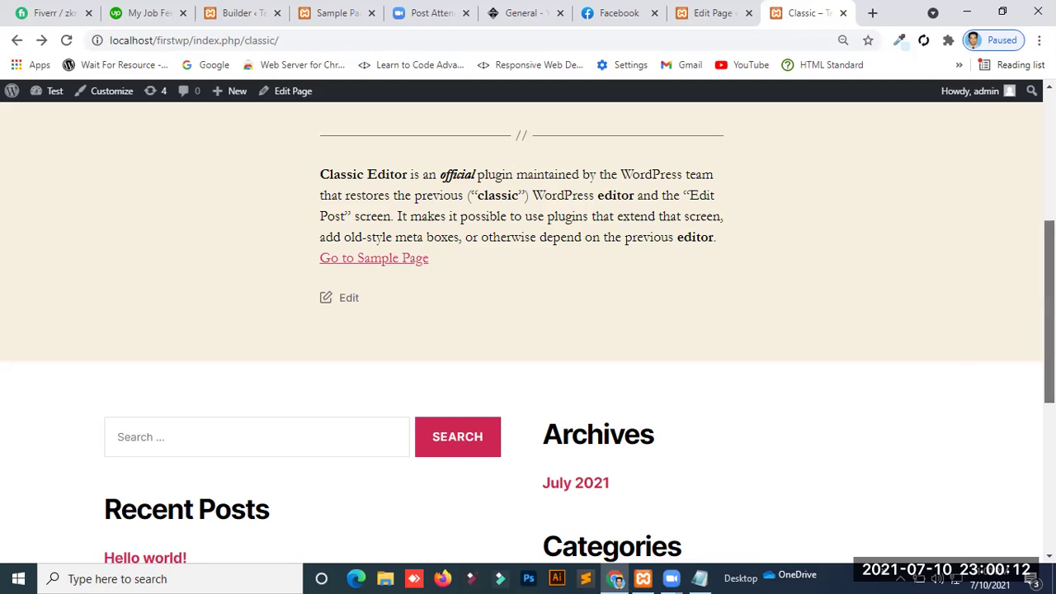
drag(1049, 313, 1049, 422)
scroll(458, 376, up, 5)
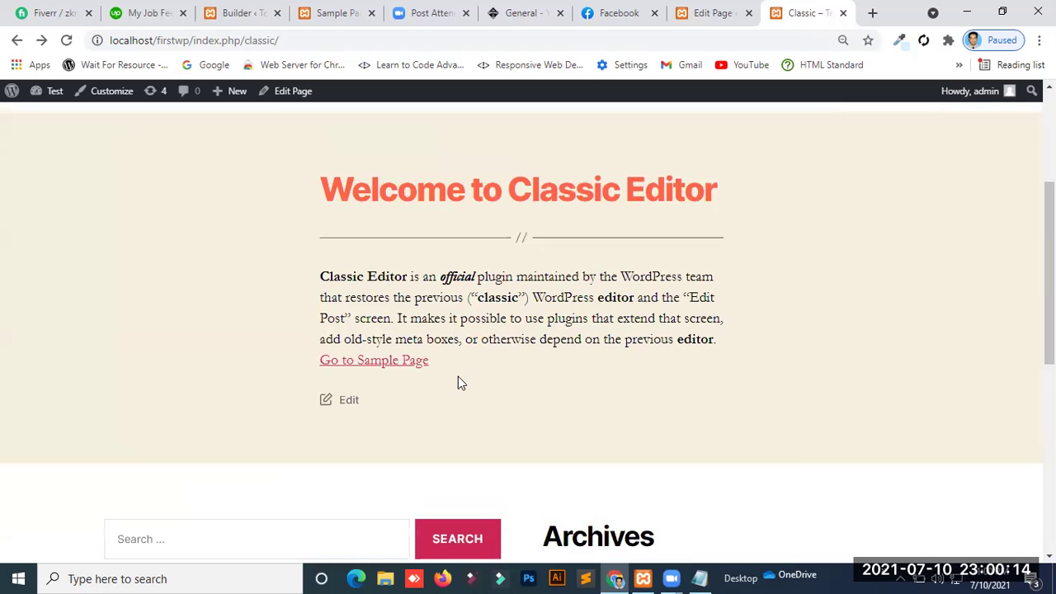
Step: Back in the page editor, strike through the word "screen" following "Edit Post" in the body paragraph
click(718, 13)
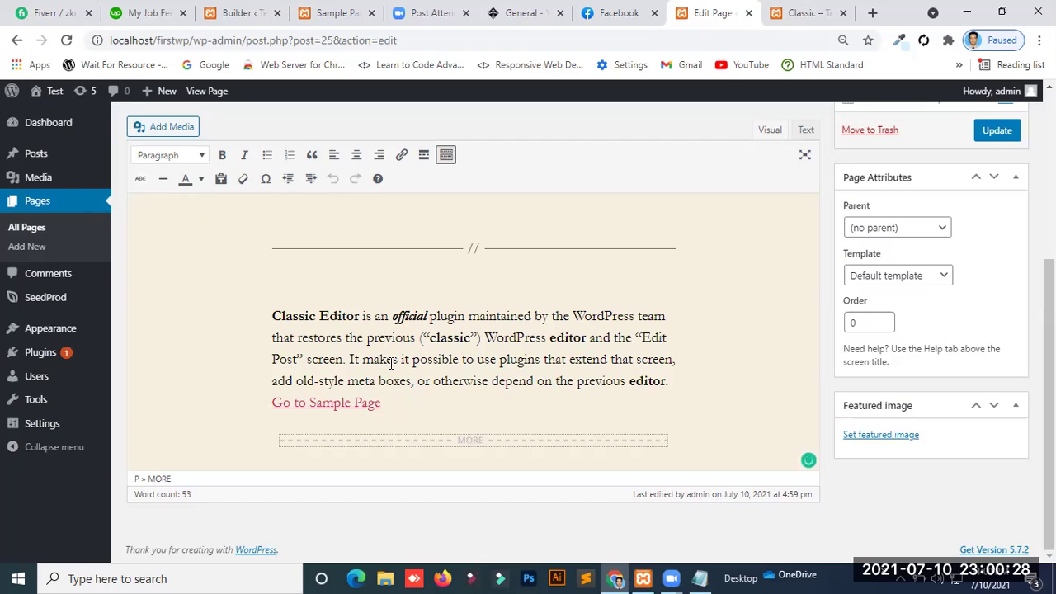
double_click(333, 363)
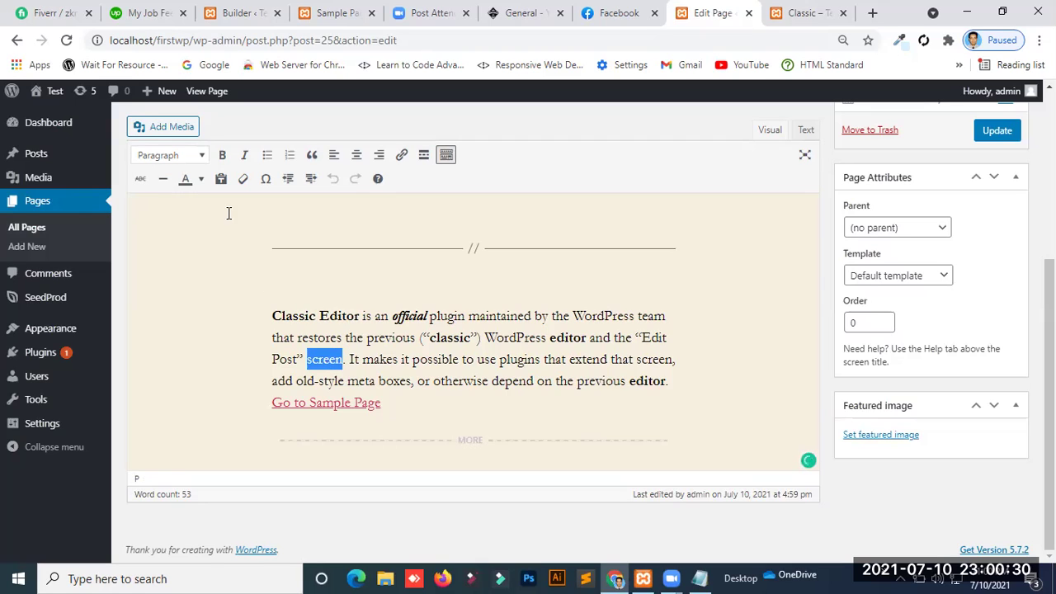
click(141, 179)
click(384, 360)
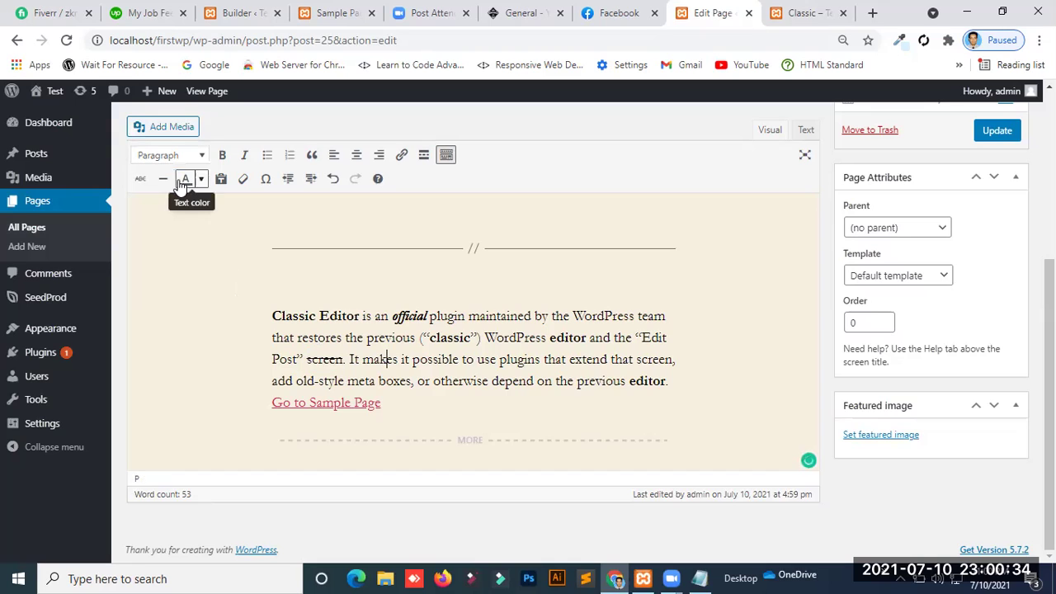
Step: Insert a horizontal line on a new line between the "Go to Sample Page" link and the Read More tag
click(397, 405)
key(Return)
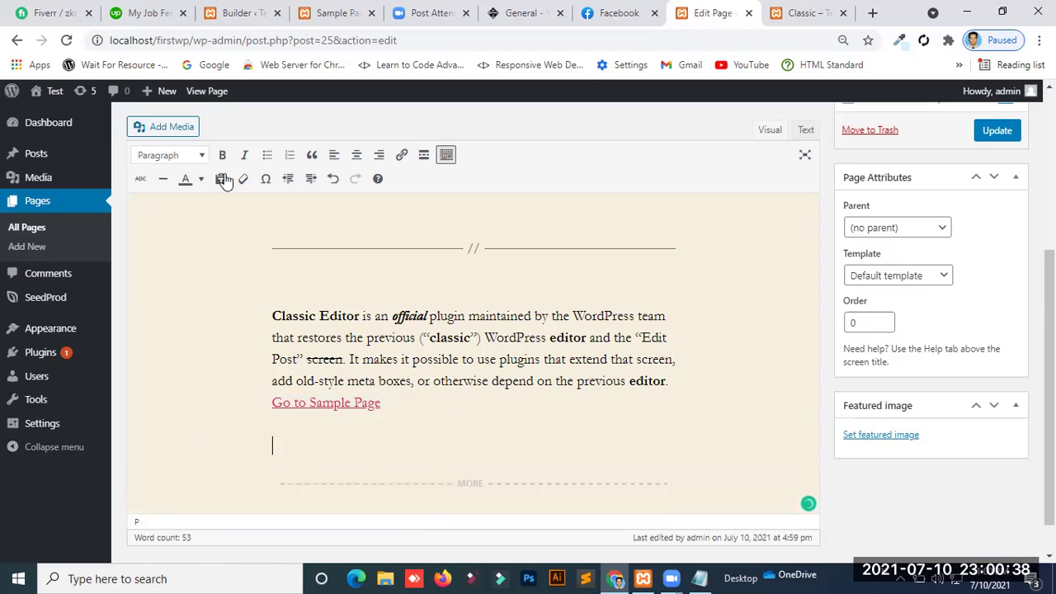
click(163, 179)
Step: Color the word "Classic" at the start of the body paragraph red
click(200, 179)
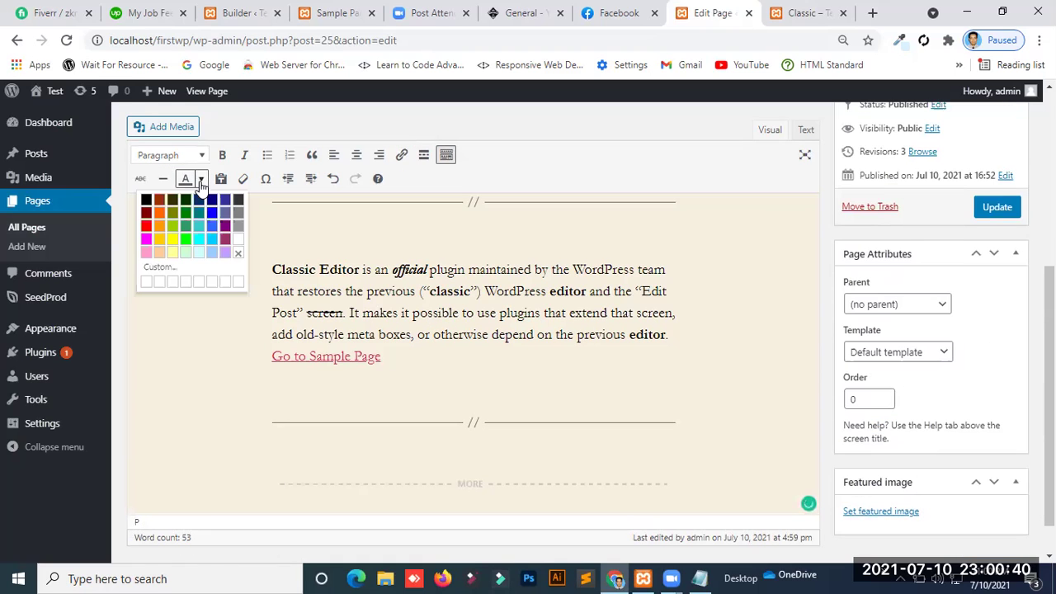
double_click(280, 270)
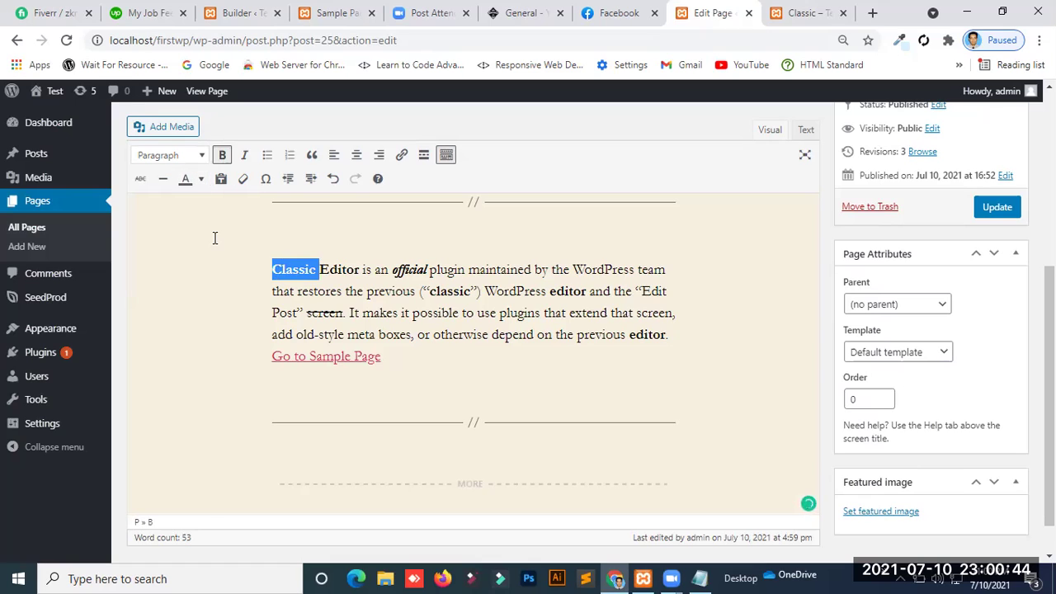
click(202, 182)
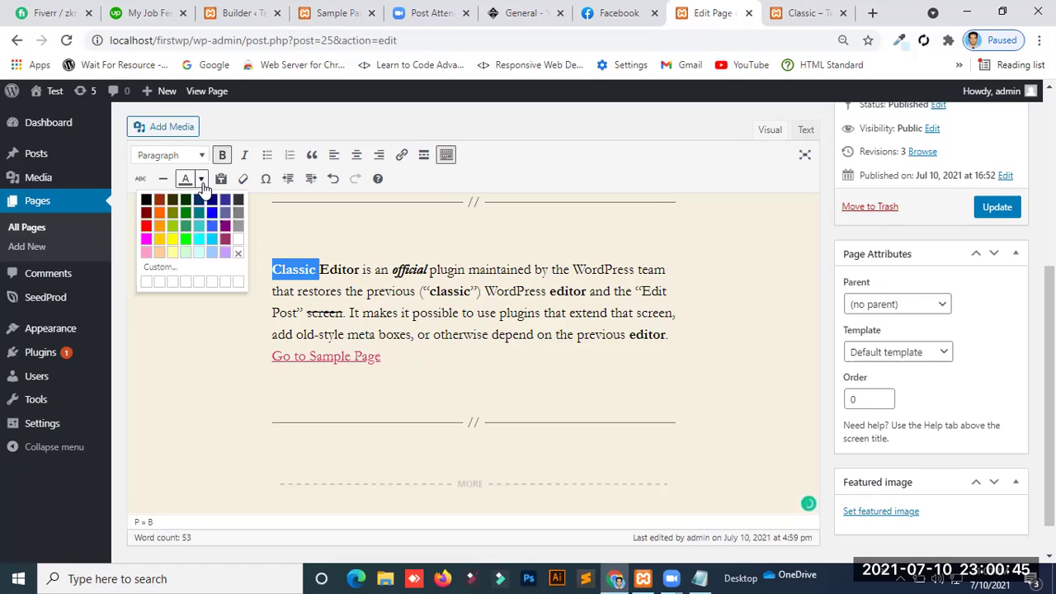
click(149, 224)
click(405, 294)
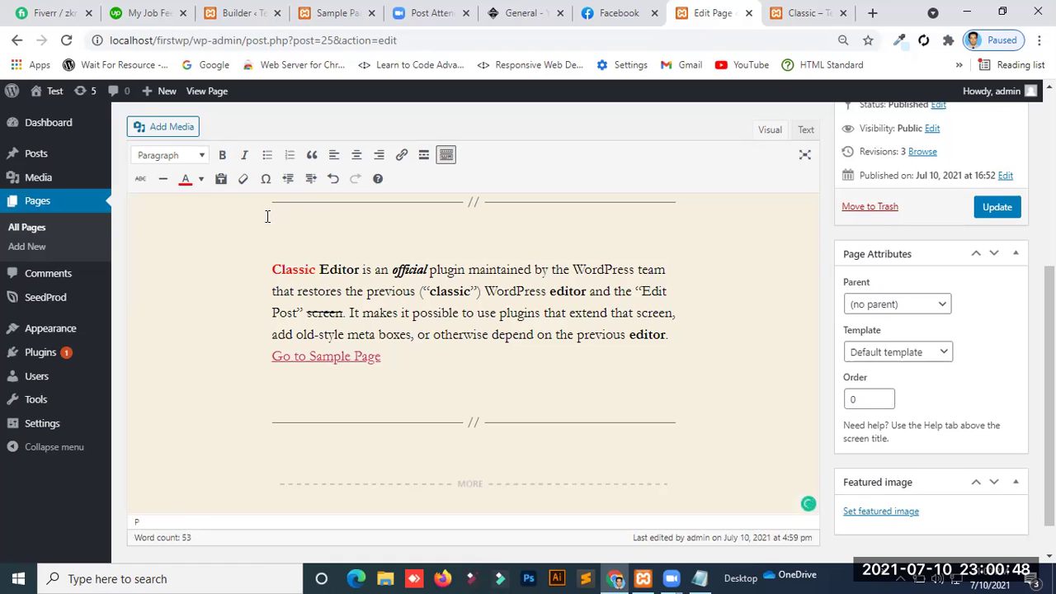
Step: Turn on plain-text pasting and clear all formatting from the word "Classic" at the start of the body paragraph
click(223, 181)
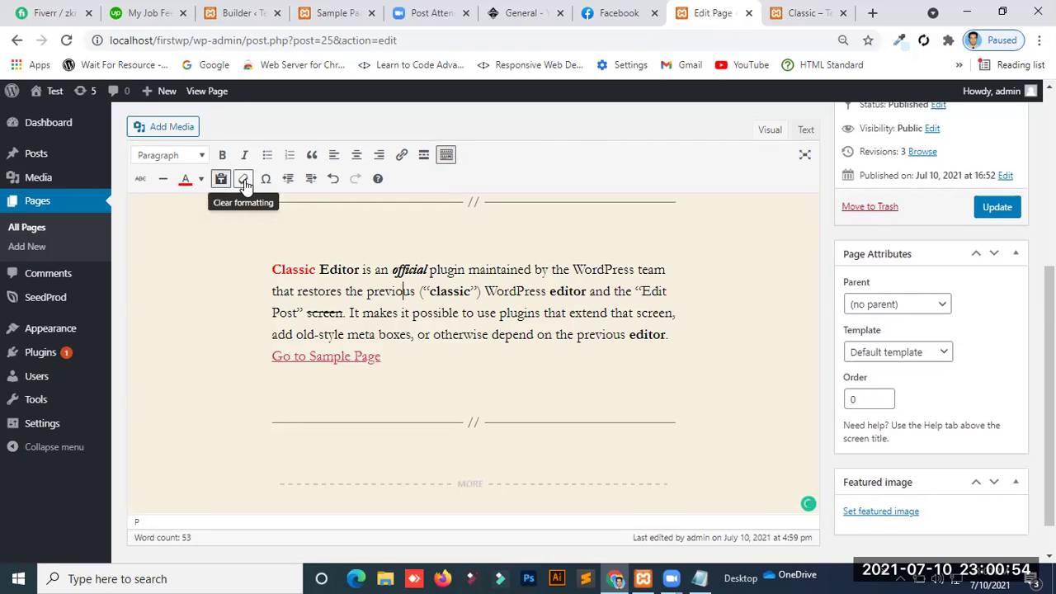
click(297, 272)
double_click(298, 273)
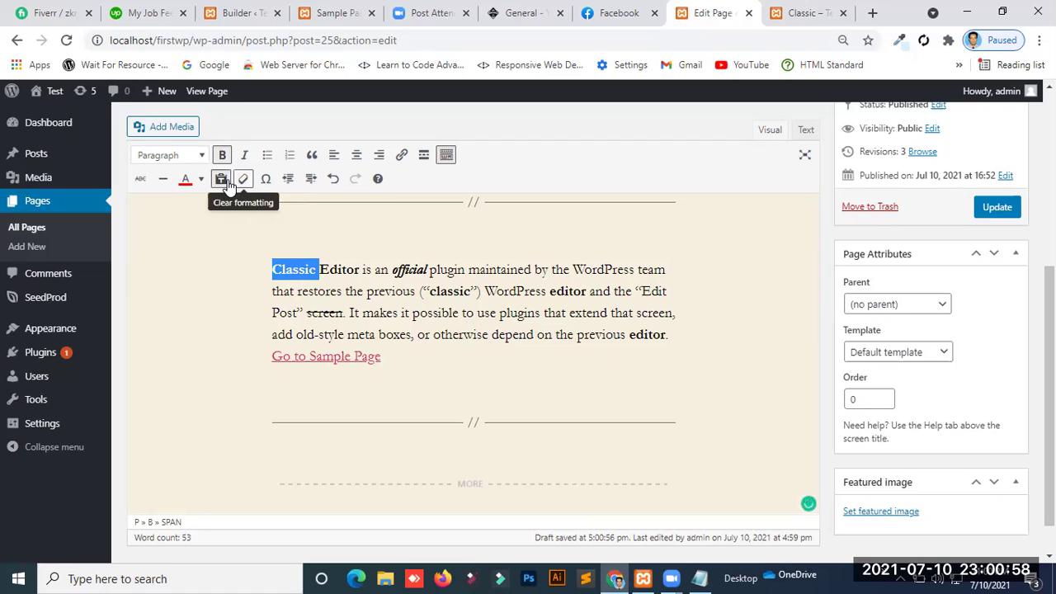
click(243, 181)
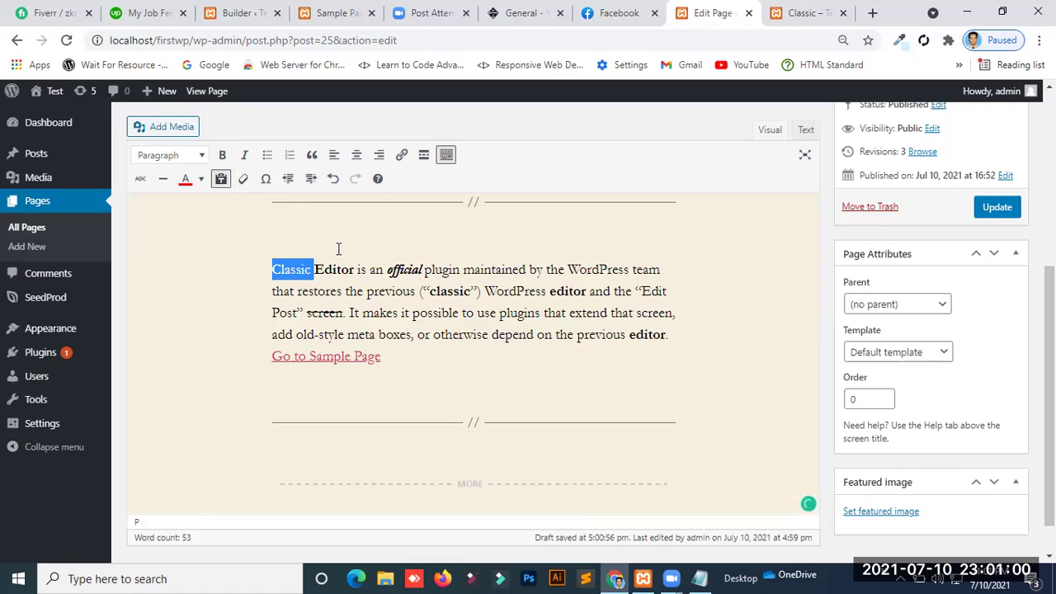
Step: Clear the bold and italic formatting from the word "official" in the body paragraph
click(340, 250)
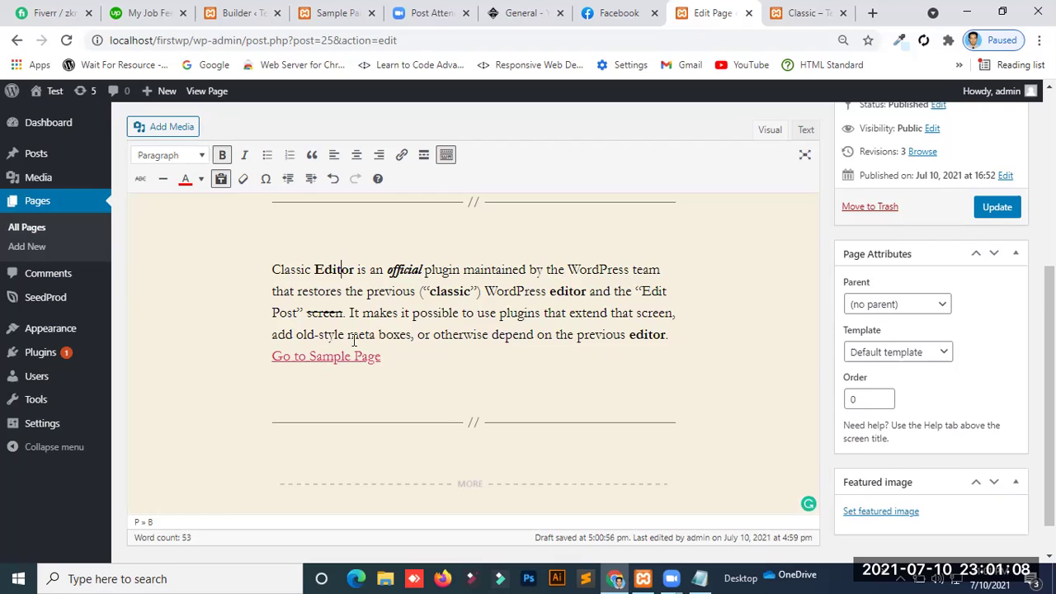
click(401, 270)
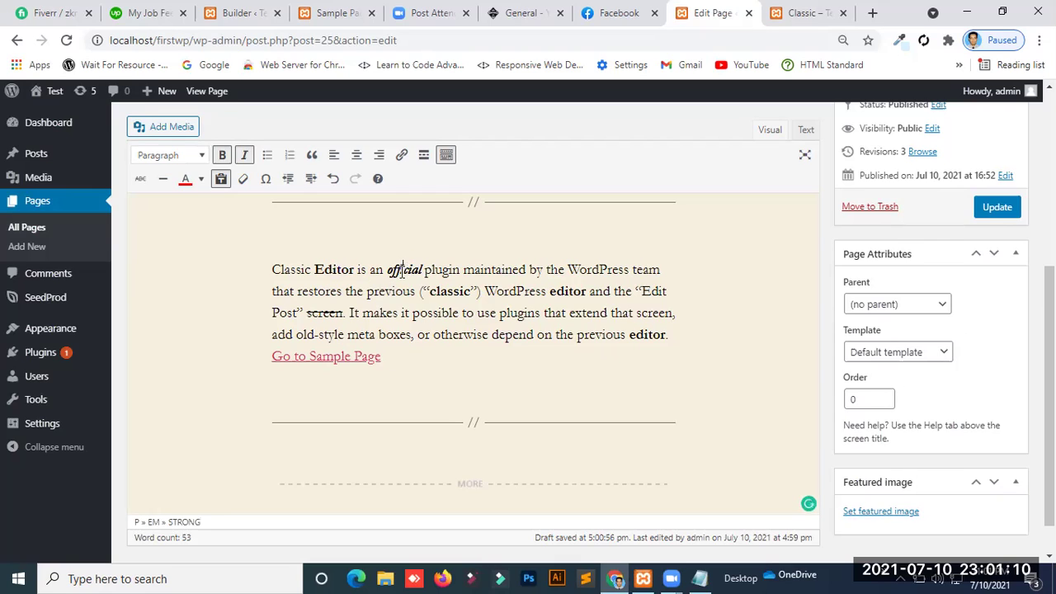
double_click(402, 270)
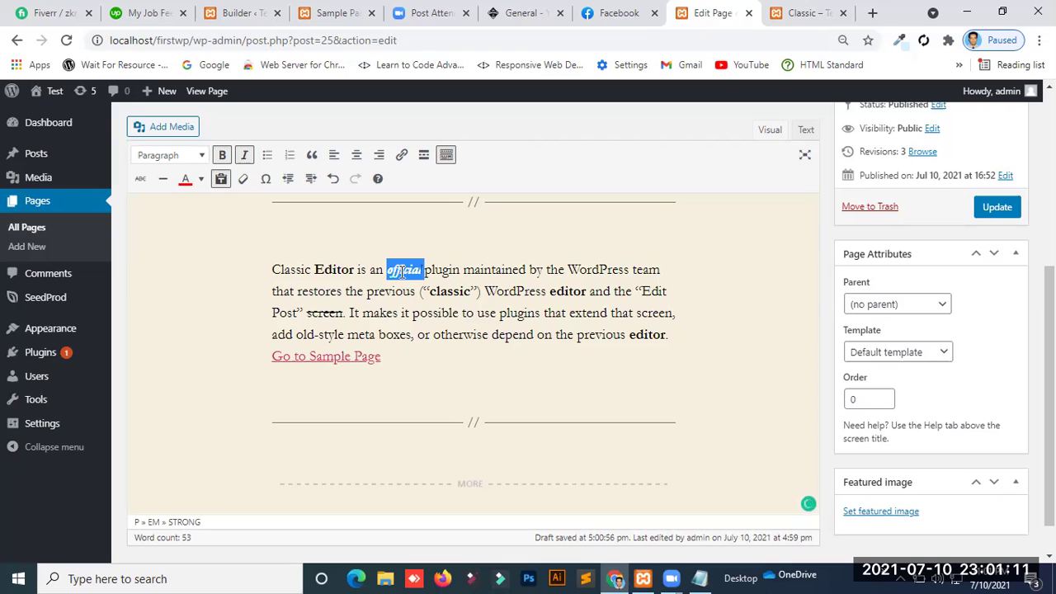
click(244, 179)
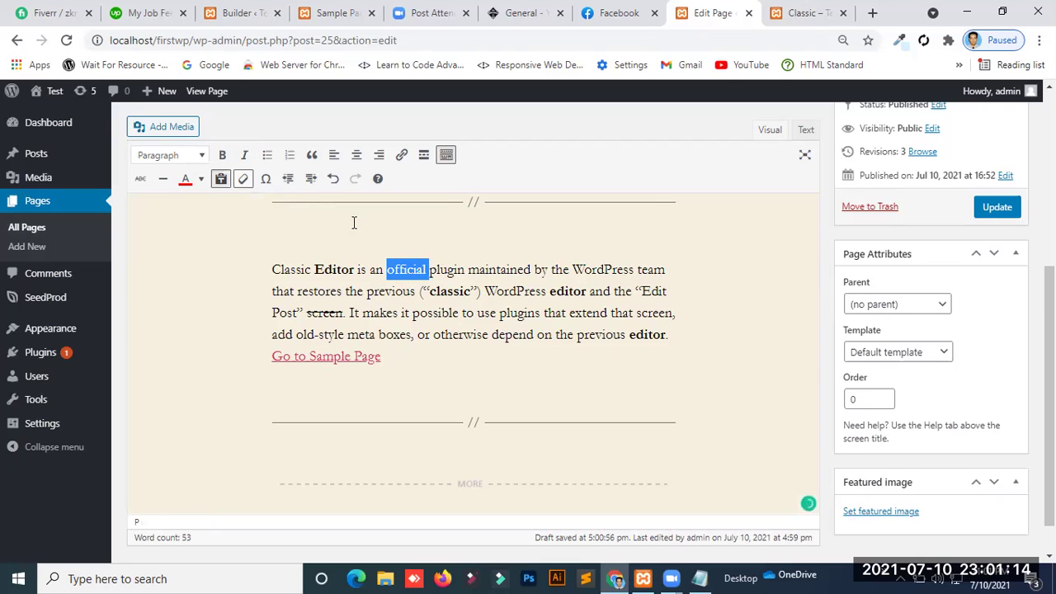
click(436, 292)
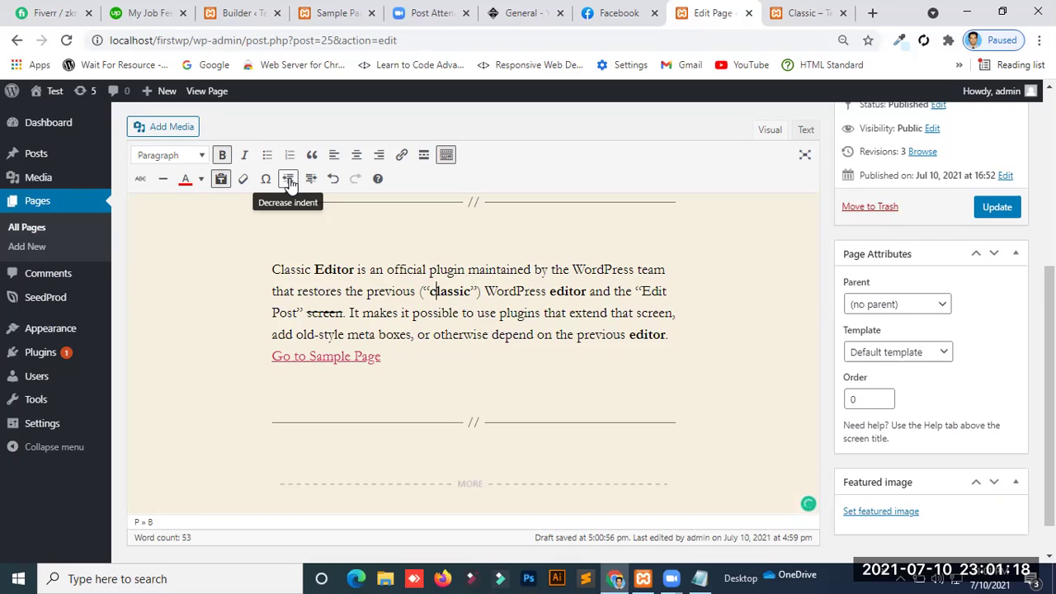
Step: Indent the body paragraph by one level, then remove that indent
click(272, 269)
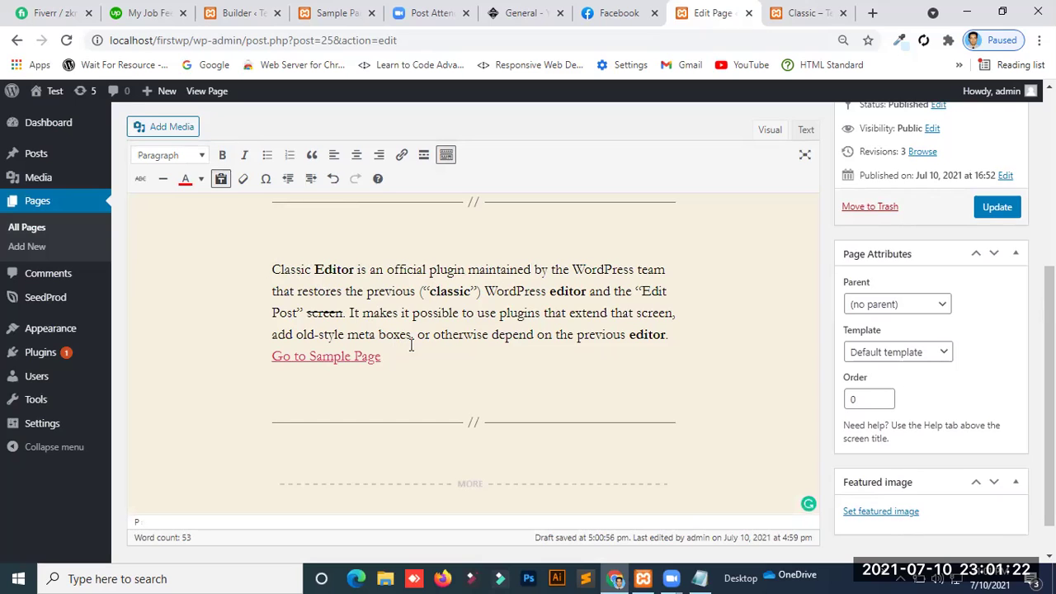
click(670, 334)
click(272, 269)
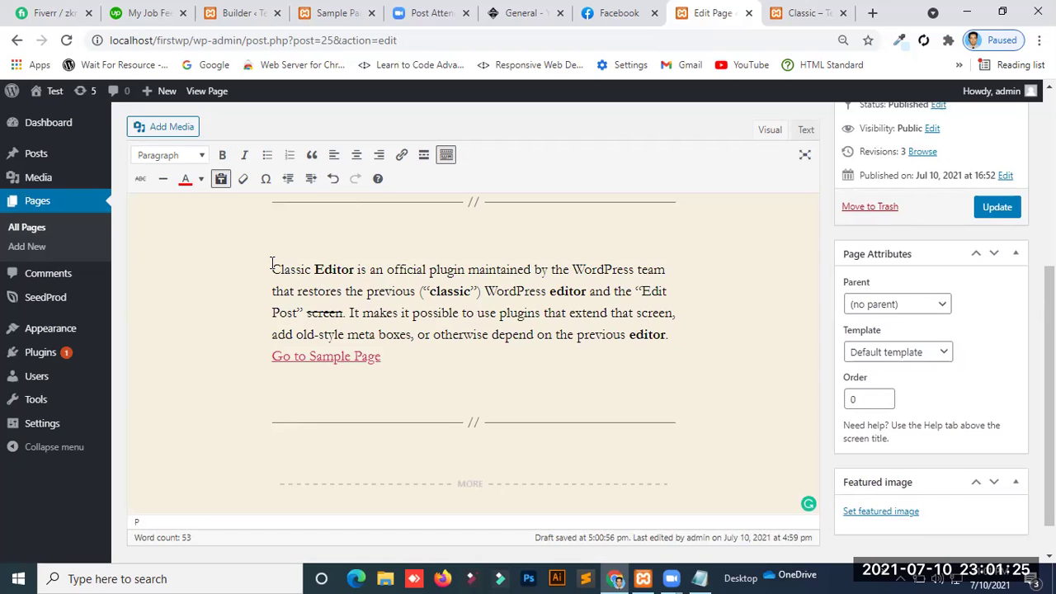
click(309, 178)
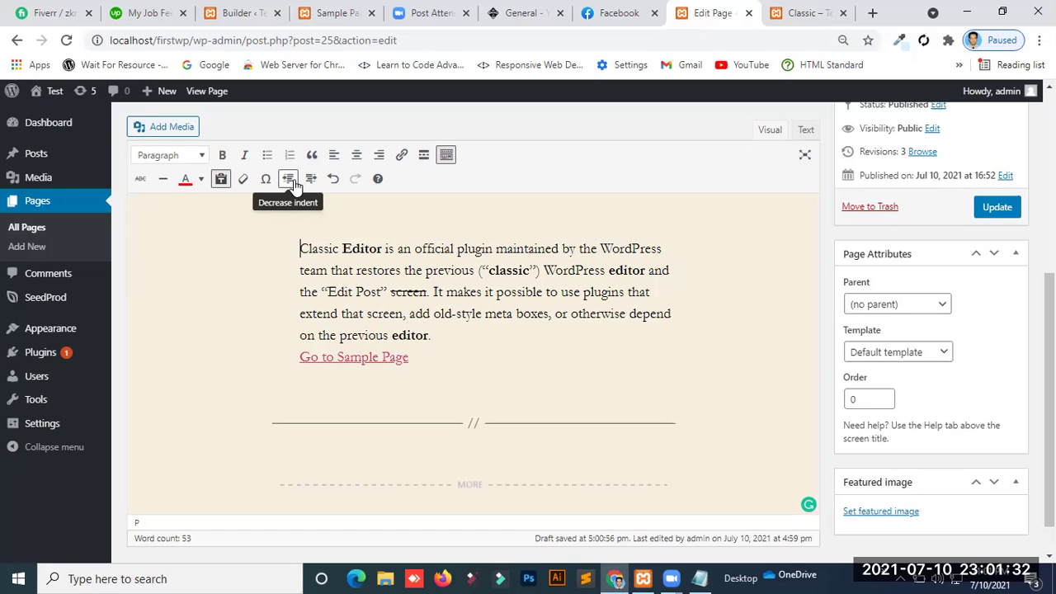
click(289, 181)
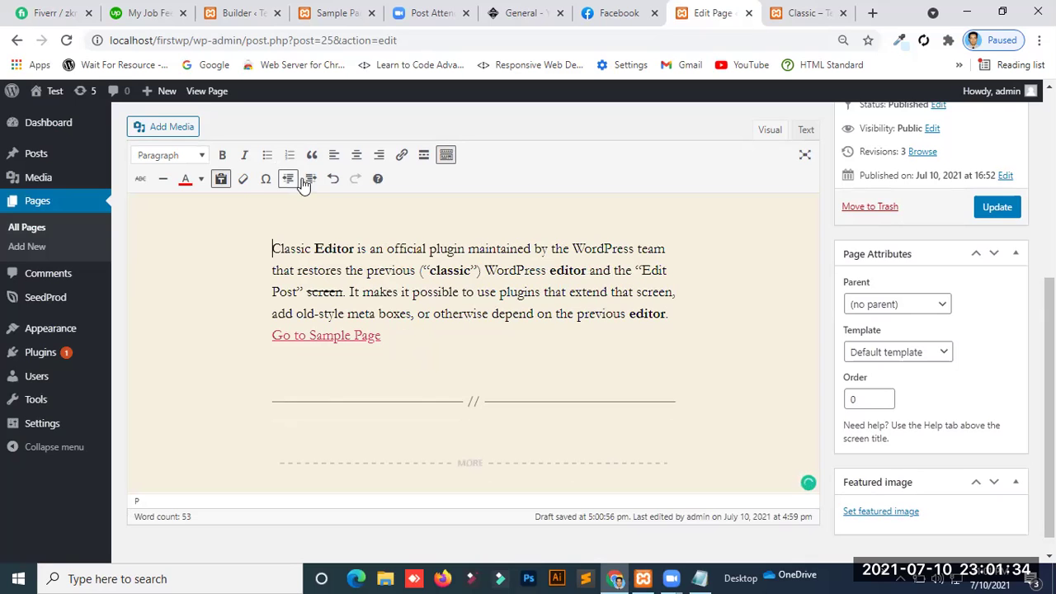
Step: Increase the body paragraph's indent repeatedly until its text forms a narrow column
click(310, 179)
click(310, 180)
click(311, 180)
click(311, 180)
click(311, 180)
click(311, 180)
click(311, 180)
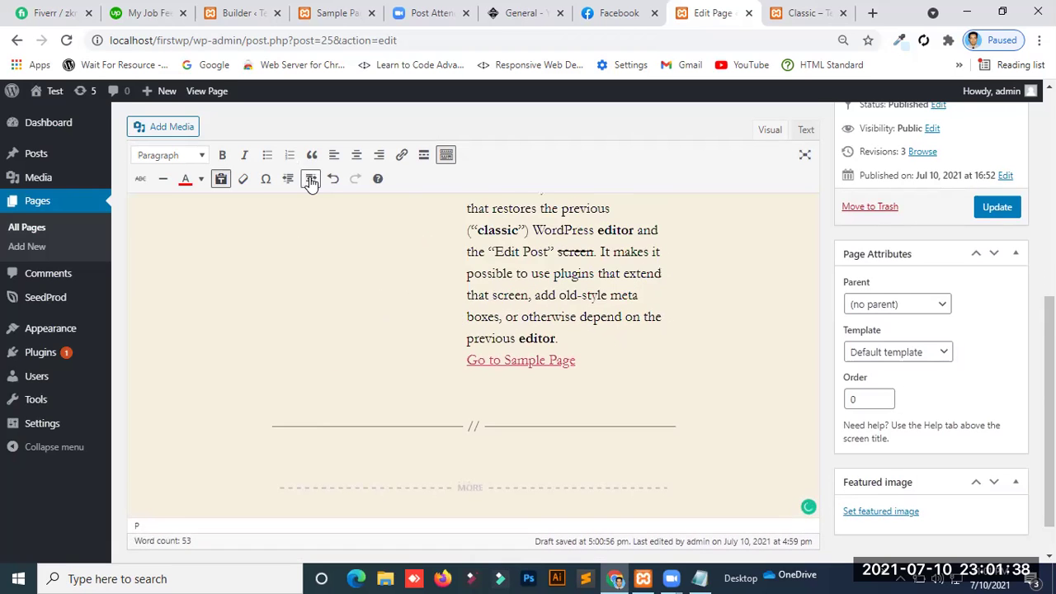
click(310, 180)
Step: Decrease the body paragraph's indent repeatedly until it is back at the original margin
click(287, 179)
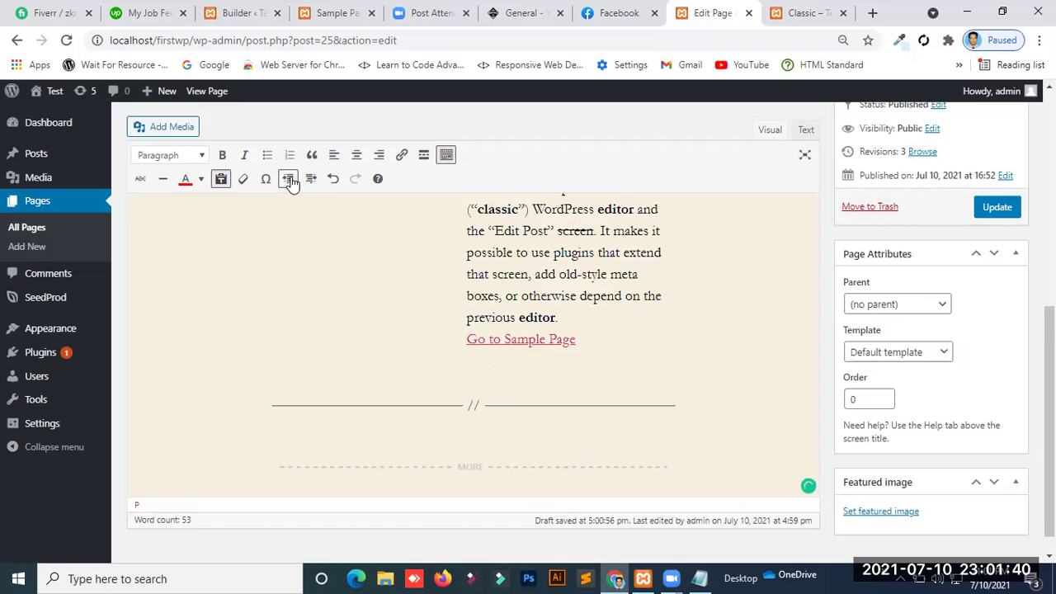
click(288, 179)
click(288, 179)
click(288, 179)
click(288, 179)
click(288, 179)
click(288, 179)
click(288, 179)
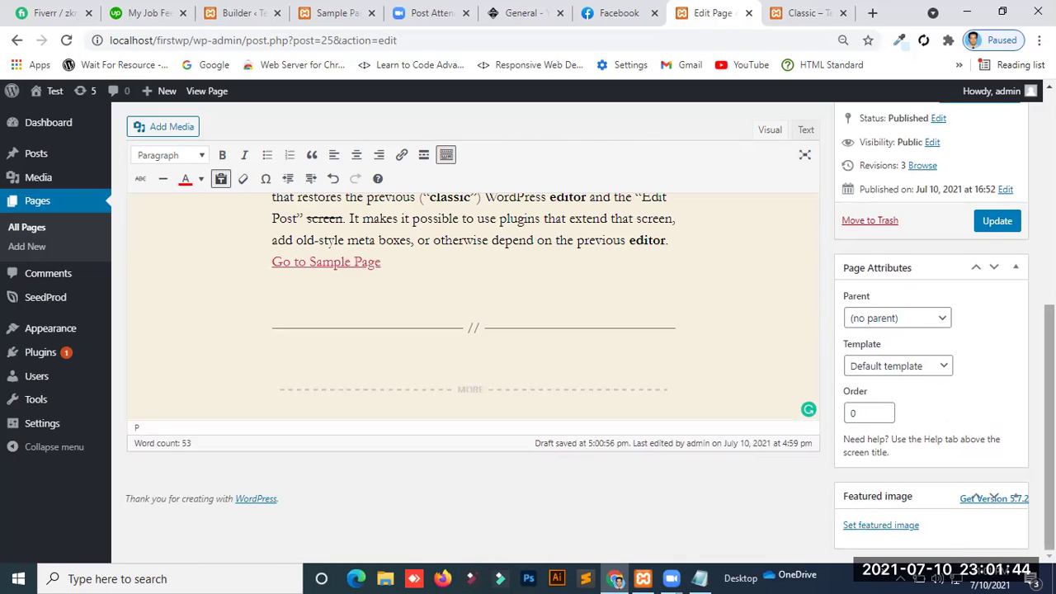
Step: Dismiss the notice about plain-text paste mode above the page content
scroll(1049, 371, up, 2)
drag(1049, 371, 1049, 342)
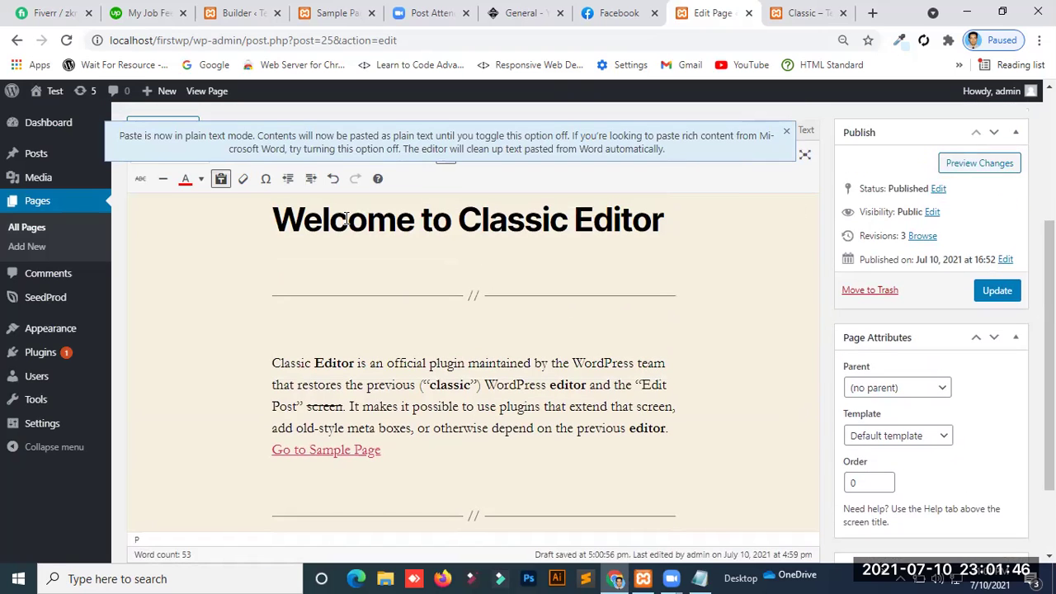
click(786, 131)
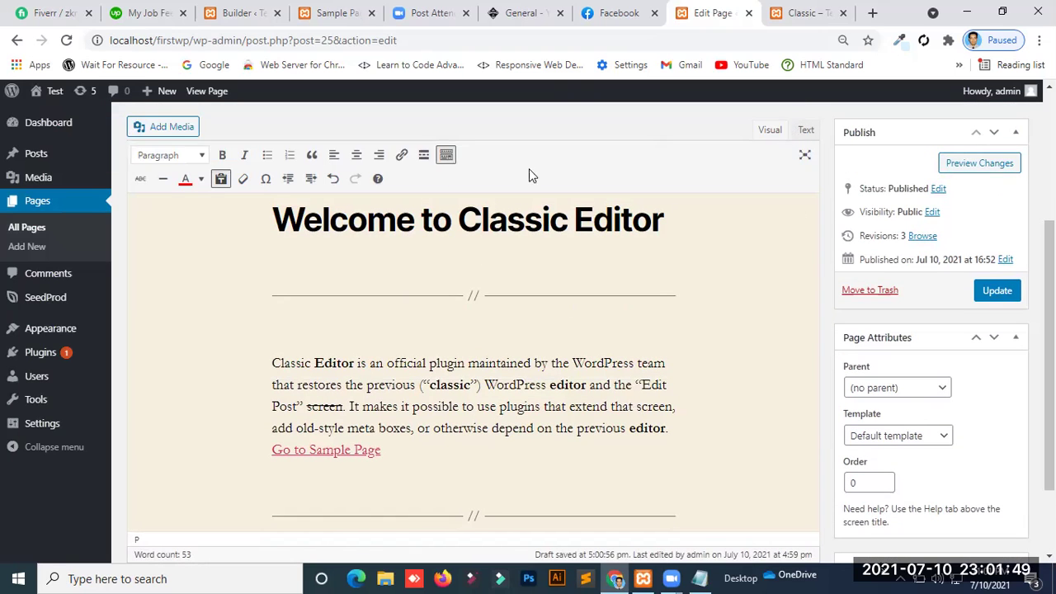
Step: Undo the last indent change on the body paragraph and redo it
click(330, 184)
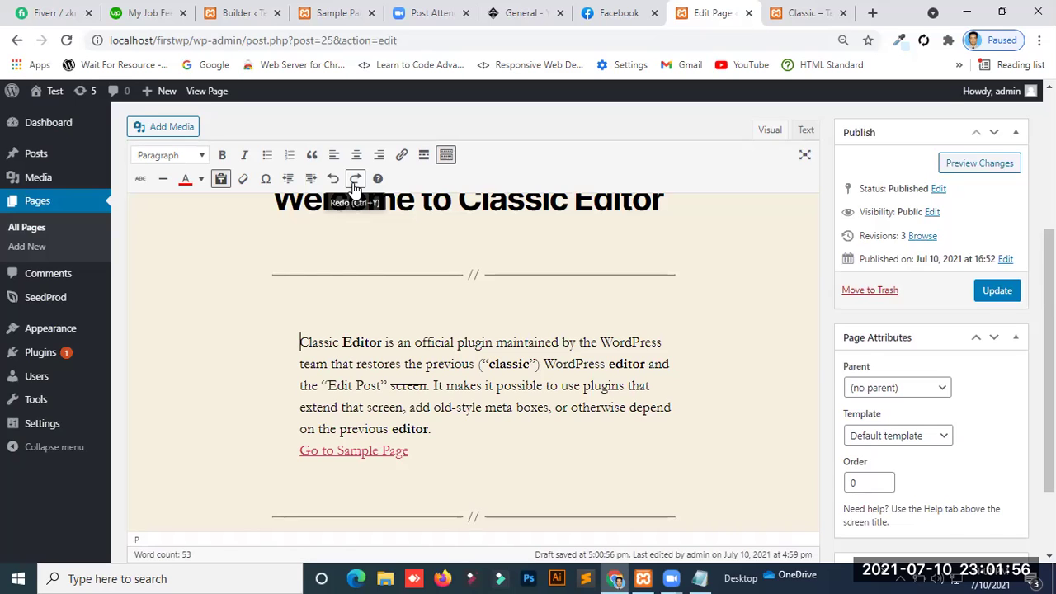
click(355, 180)
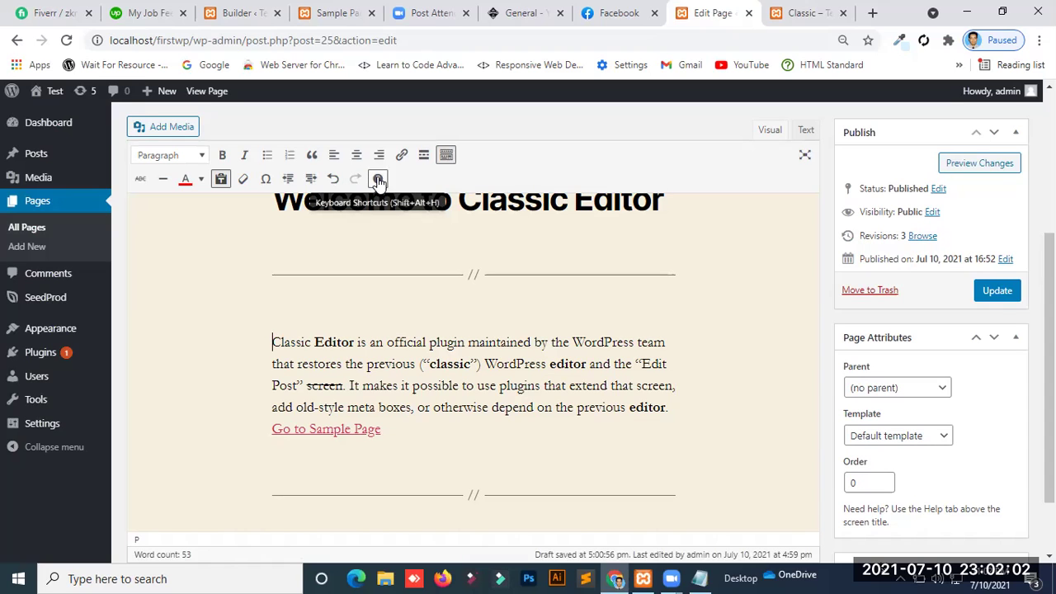
Step: Open the editor's keyboard shortcuts list, look over the default shortcuts and close it
click(378, 180)
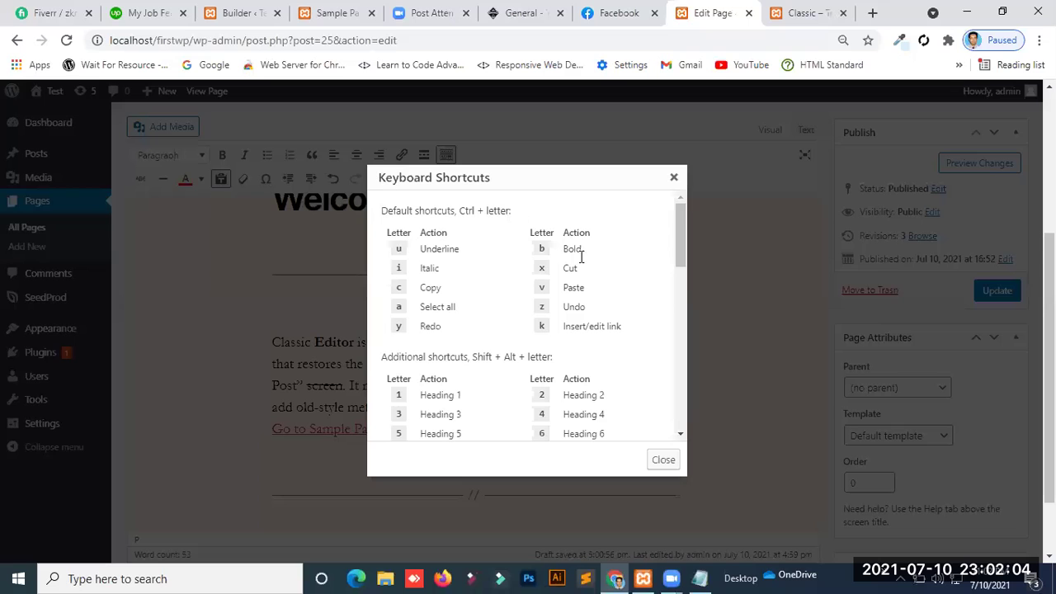
click(673, 178)
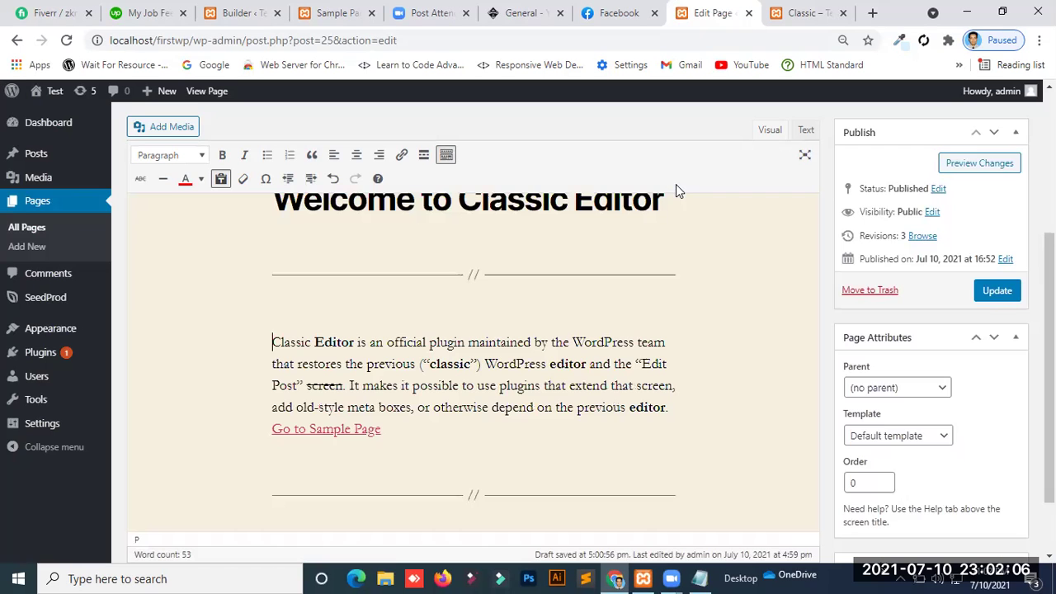
click(582, 264)
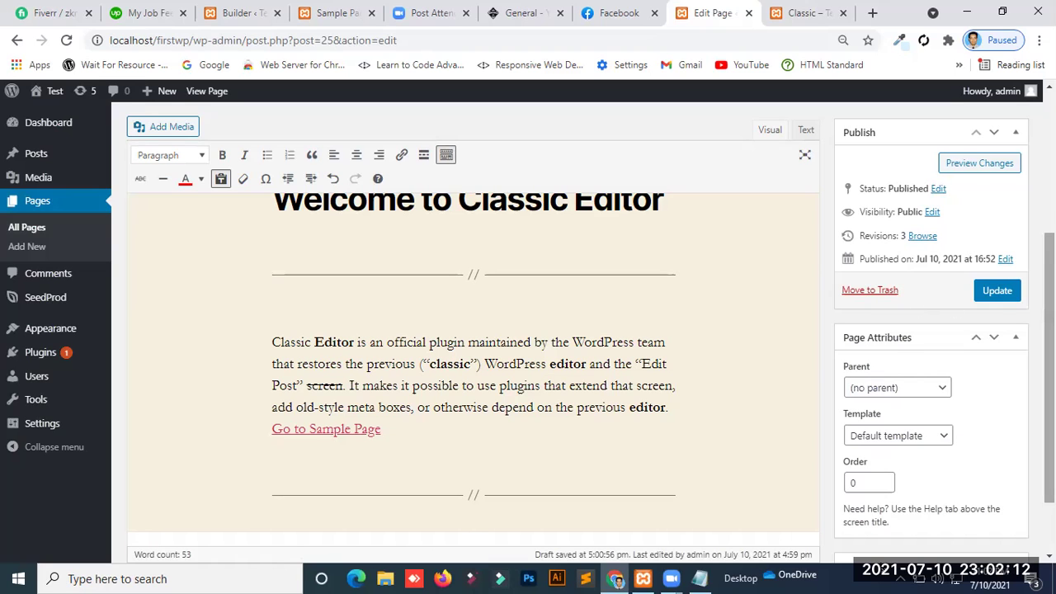
scroll(1049, 371, down, 1)
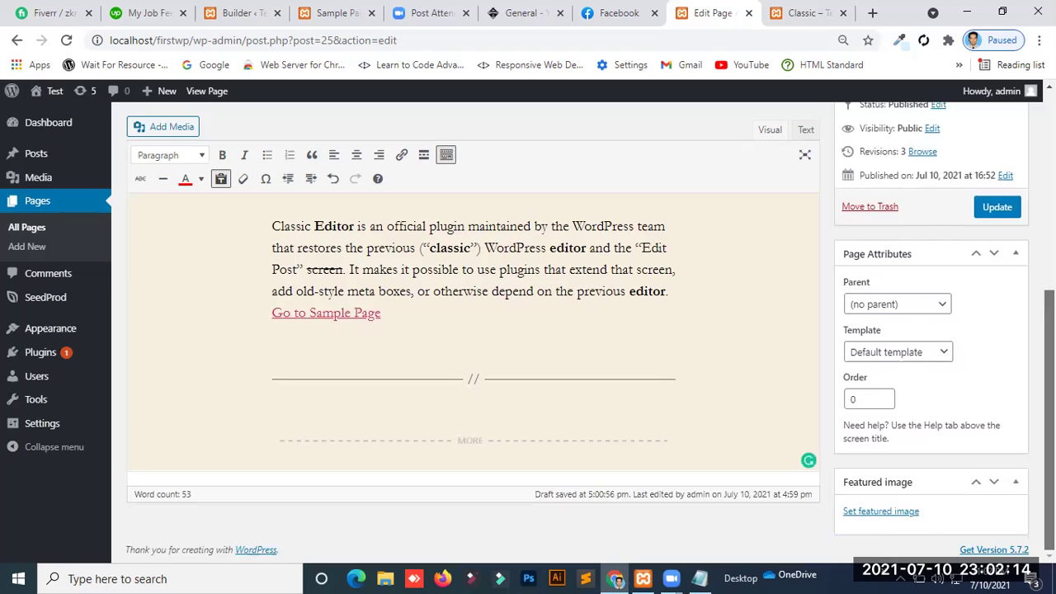
scroll(590, 332, up, 4)
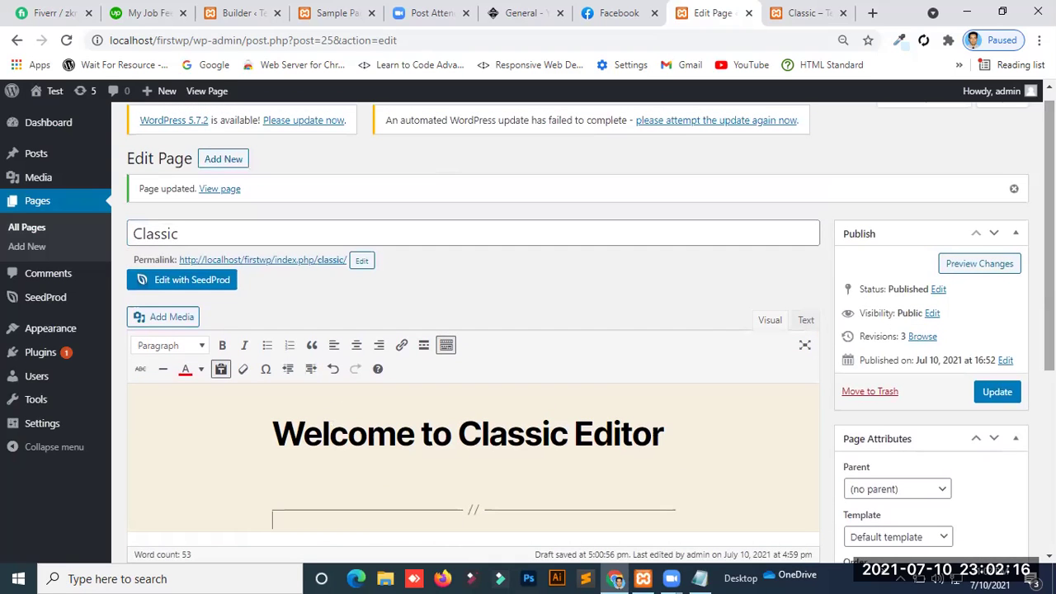